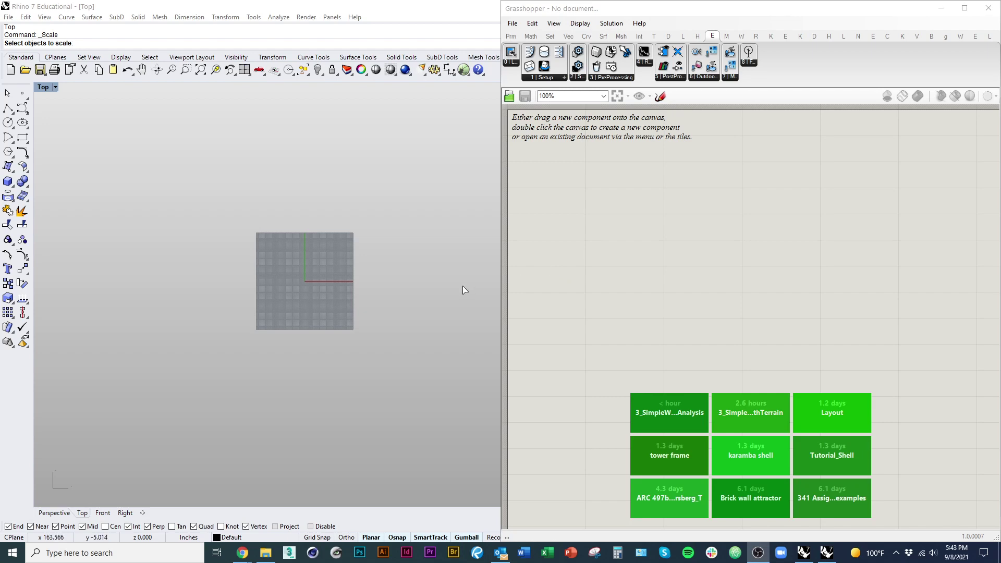
Step: Cancel the running Scale command in Rhino and return to the empty Grasshopper canvas
click(362, 335)
key(Escape)
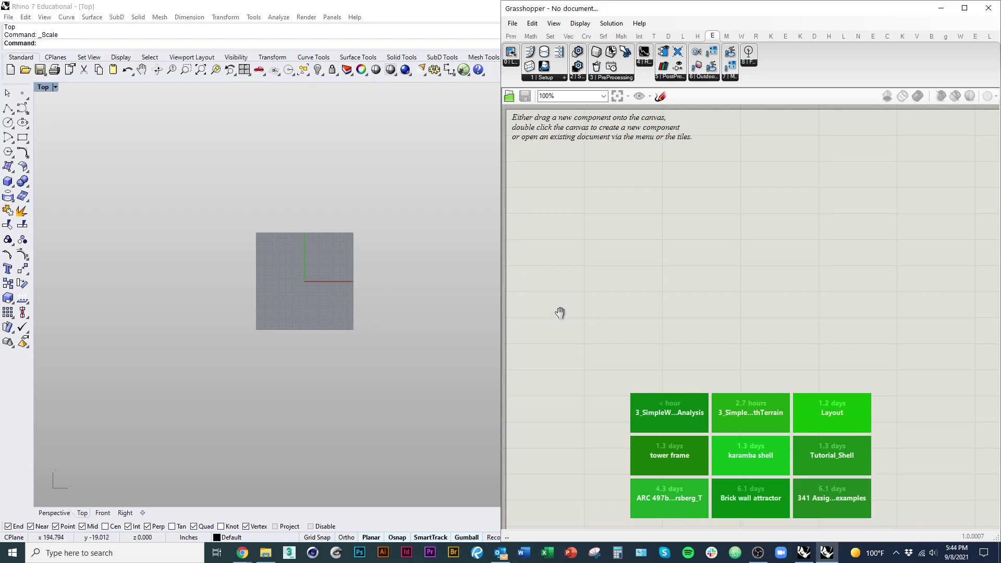
click(561, 318)
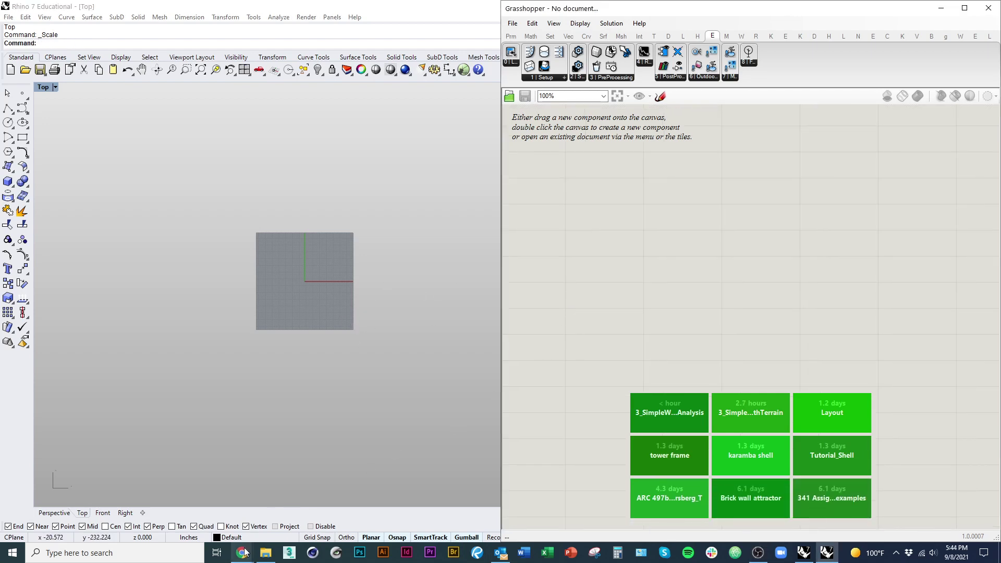
Step: Switch to the web browser and read the Rhino compatibility note under Known Issues on the Eddy3D download page
mouse_move(244, 553)
click(249, 513)
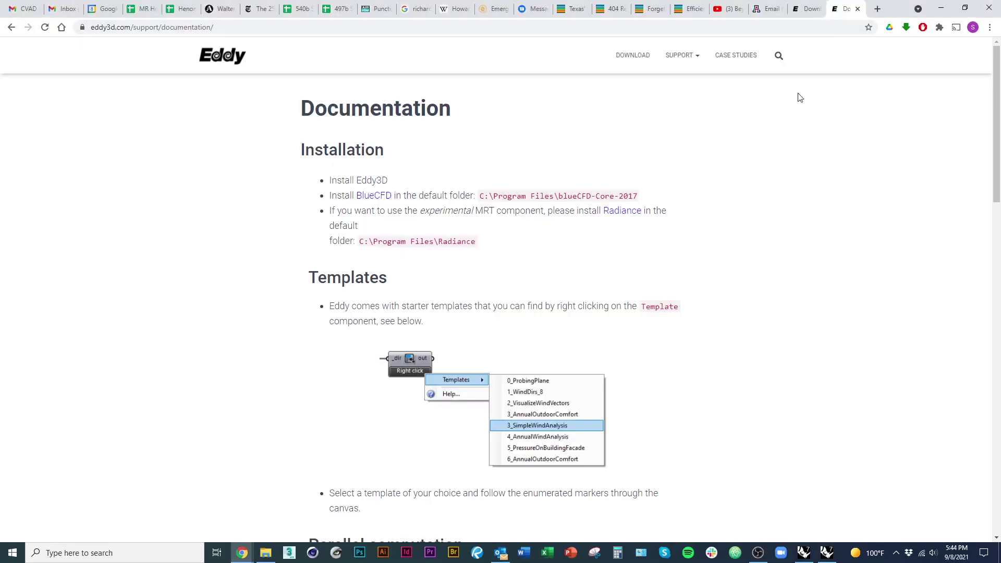
click(807, 9)
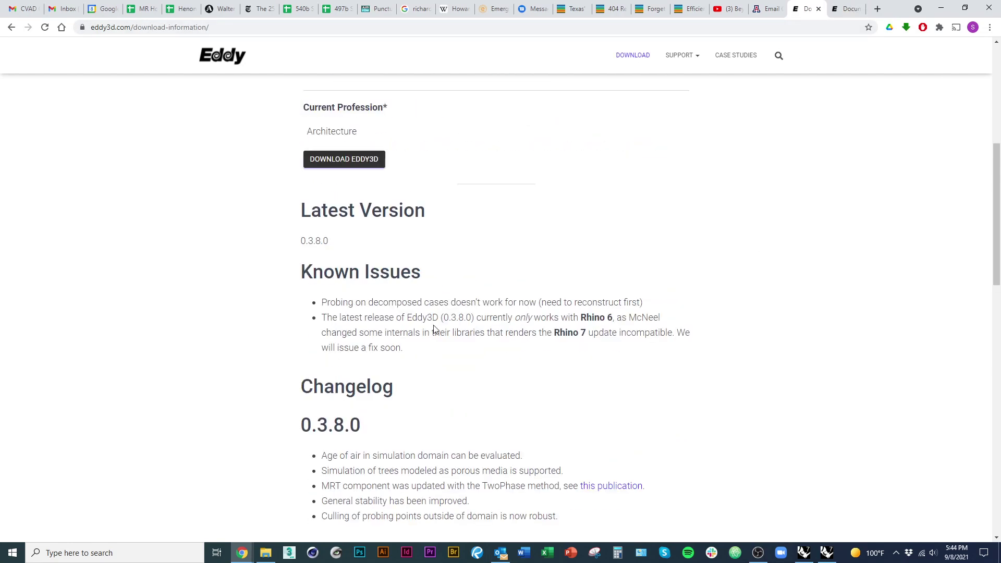
drag(325, 318, 659, 318)
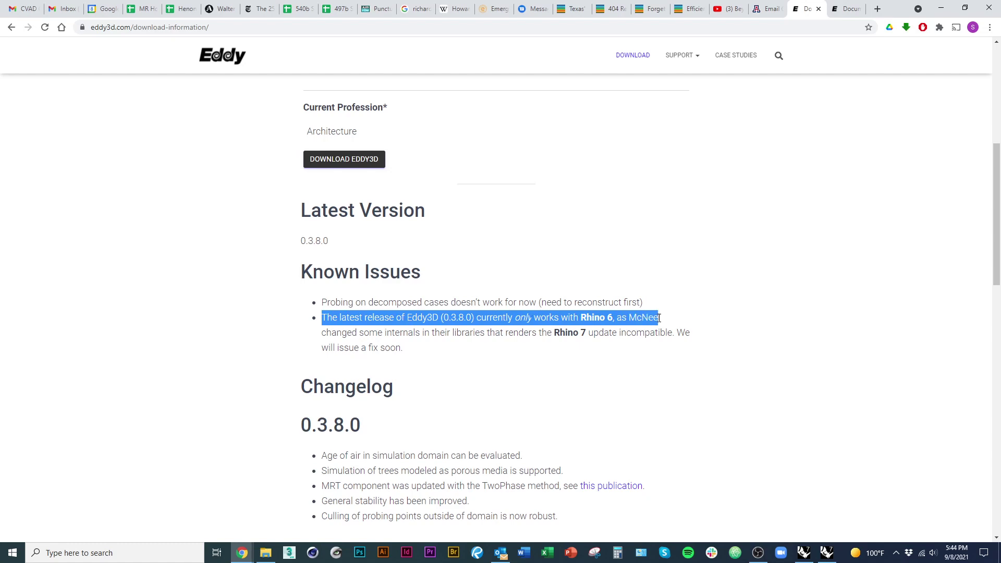
scroll(376, 120, up, 7)
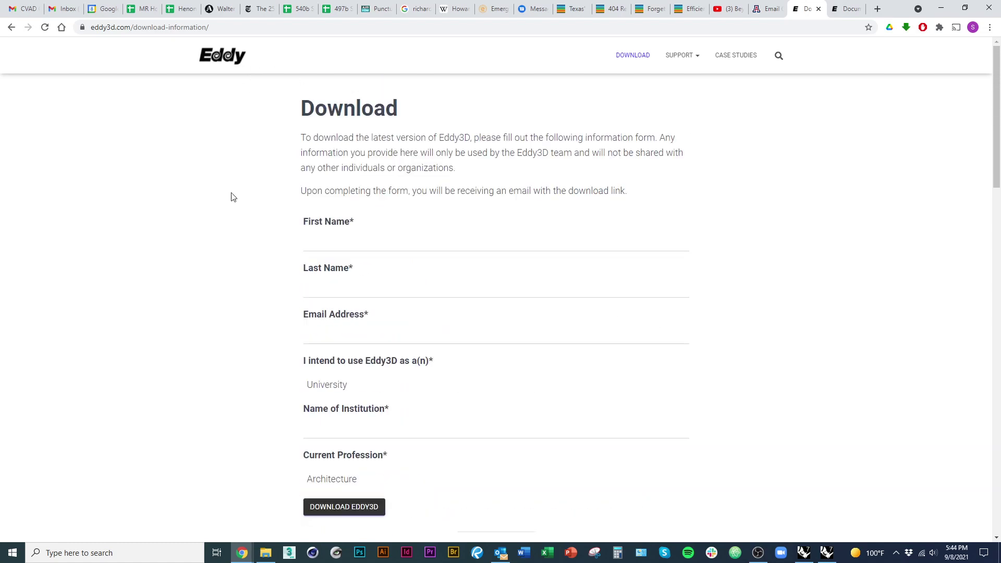
Step: Search the web for "eddy 3d installation"
click(243, 27)
text(eddy 3d installation)
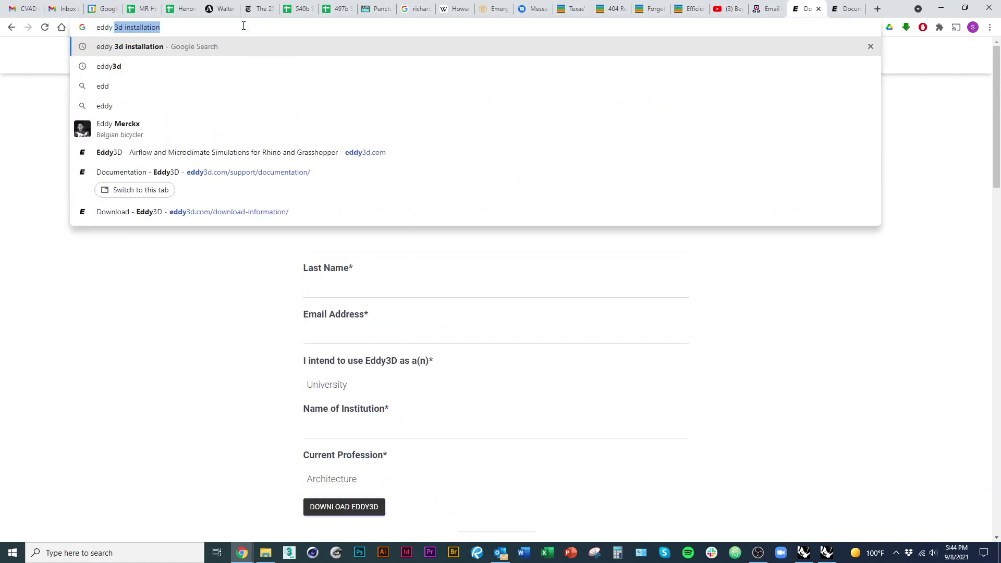
key(Return)
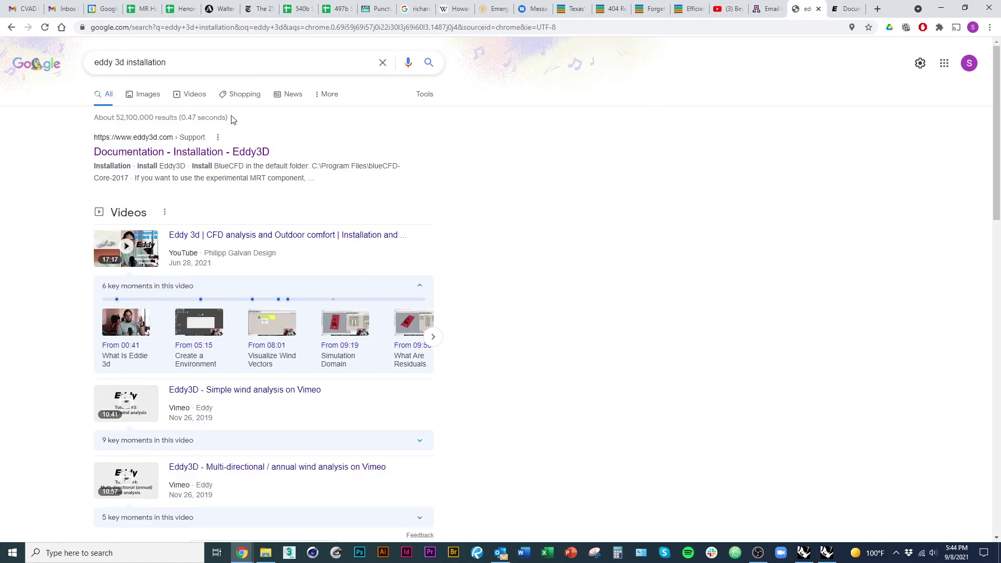
Step: Shorten the web search to "eddy 3d" and open the download page of the Eddy3D website
double_click(165, 66)
key(BackSpace)
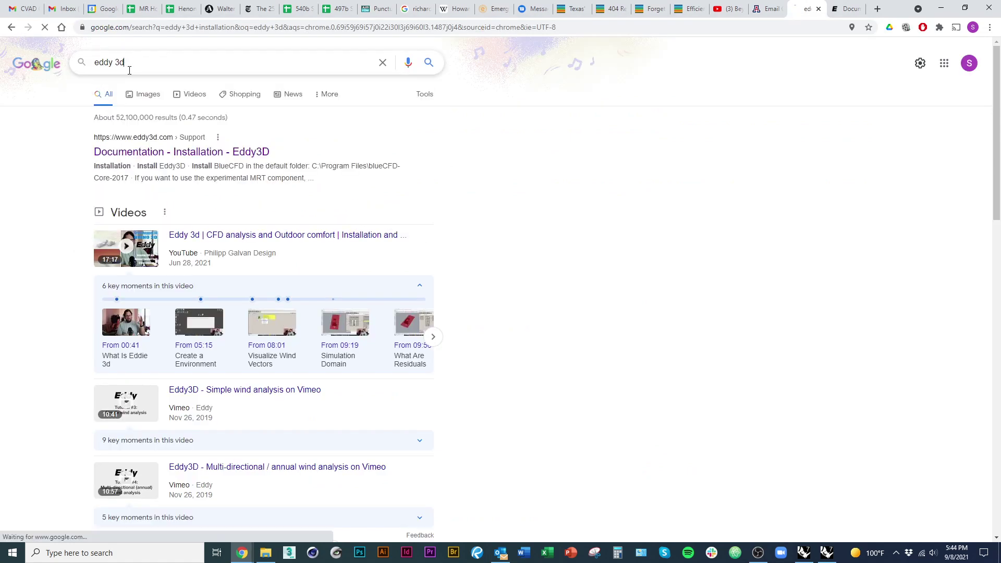
key(Return)
click(172, 150)
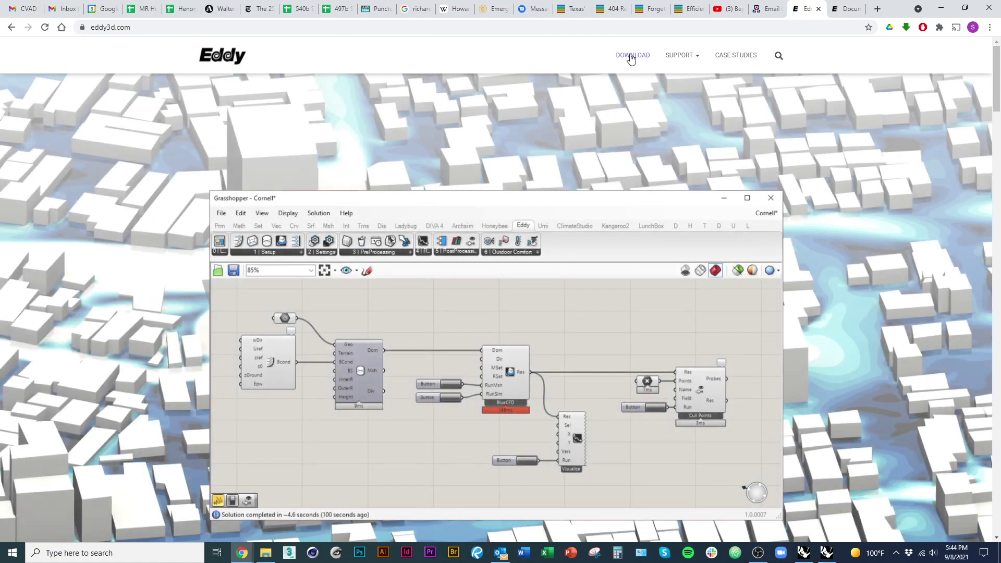
click(632, 55)
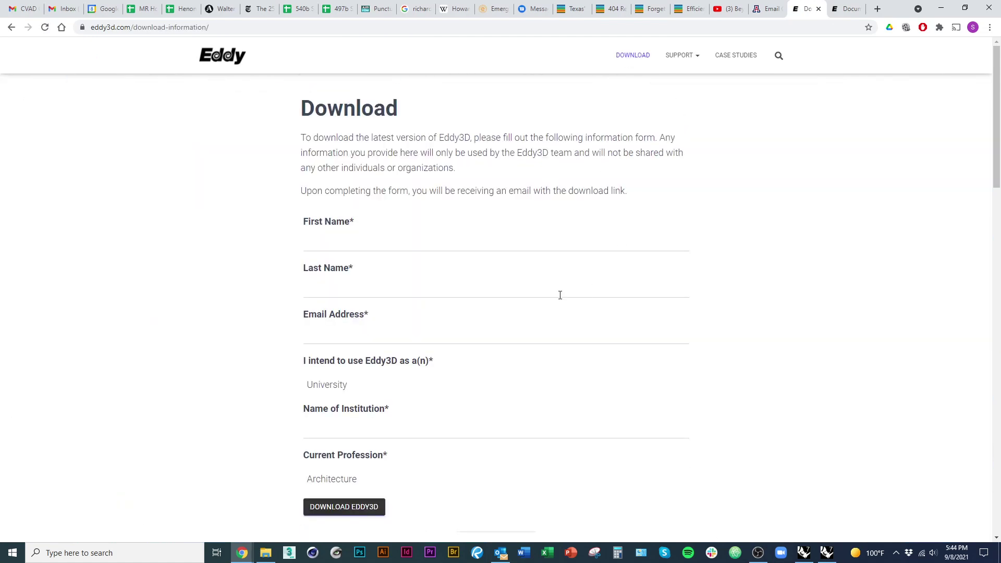
Step: Examine the download form, the known issues and the version changelog on the Eddy3D download page
scroll(555, 297, down, 8)
scroll(555, 300, down, 1)
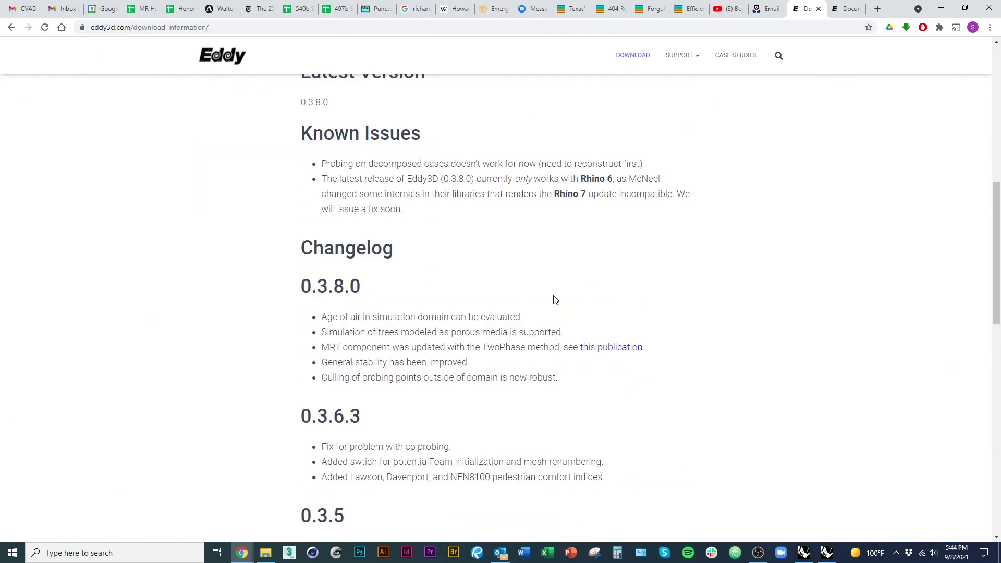
scroll(555, 298, up, 5)
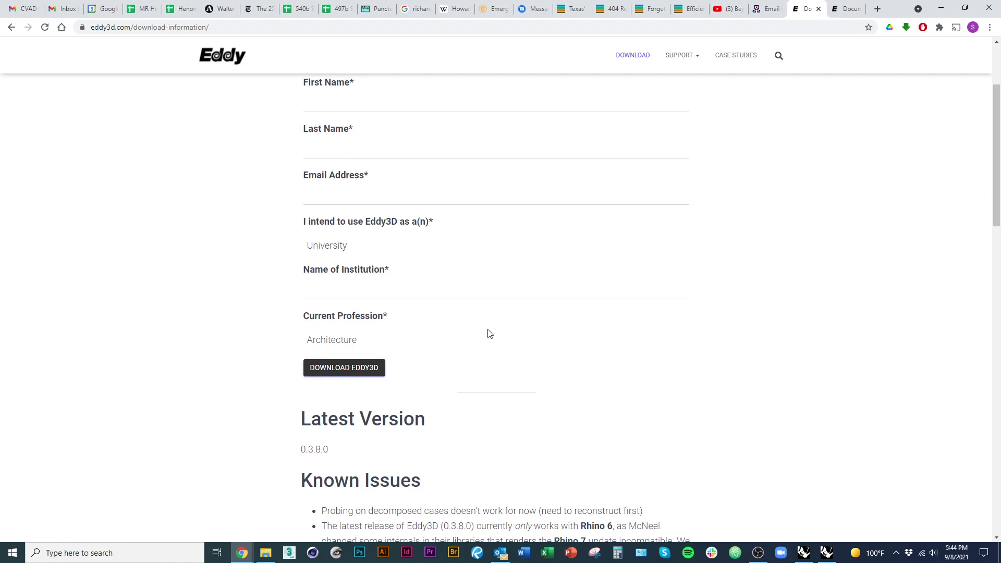
scroll(365, 354, down, 10)
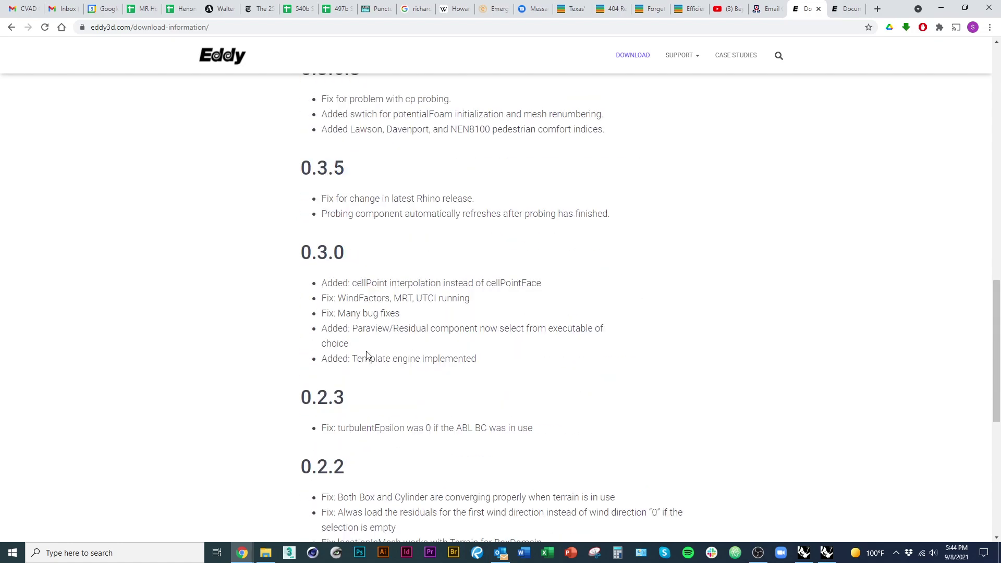
scroll(366, 356, up, 6)
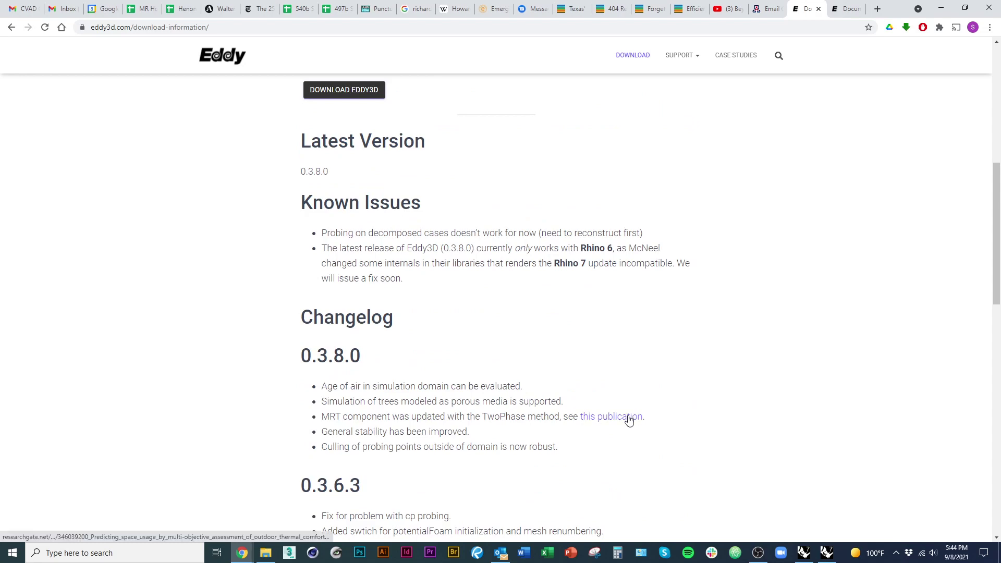
scroll(628, 419, up, 10)
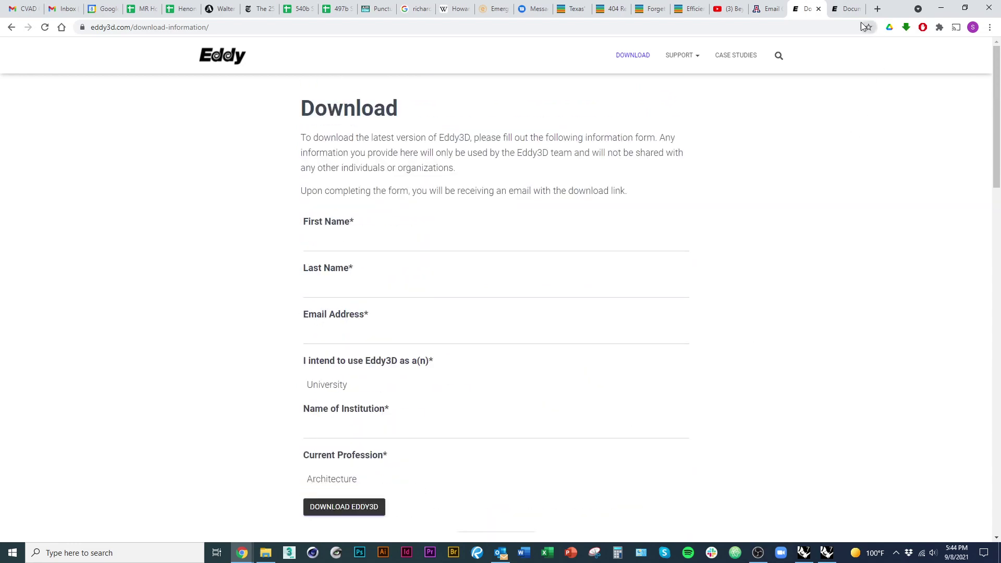
Step: Examine the Eddy3D documentation page, covering the installation requirements, templates, parallel computation, workflows and video tutorials
click(849, 9)
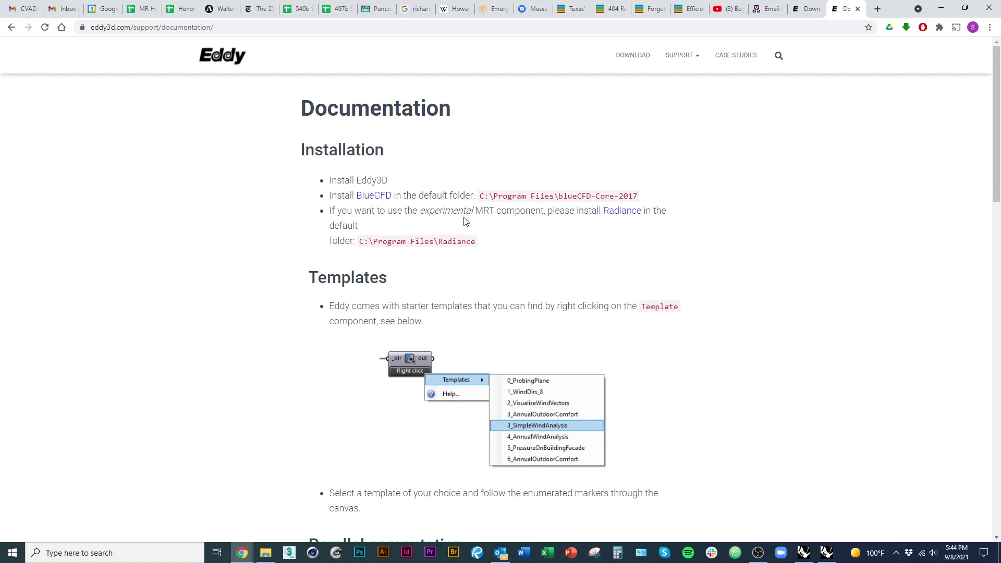
drag(354, 196, 417, 197)
click(413, 206)
double_click(386, 181)
click(266, 284)
scroll(266, 284, down, 5)
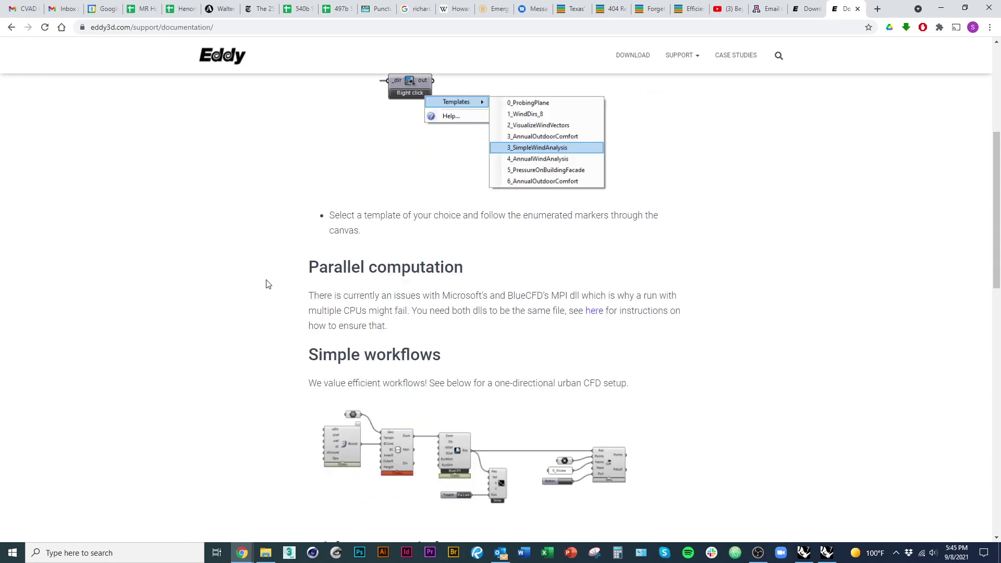
scroll(266, 284, down, 8)
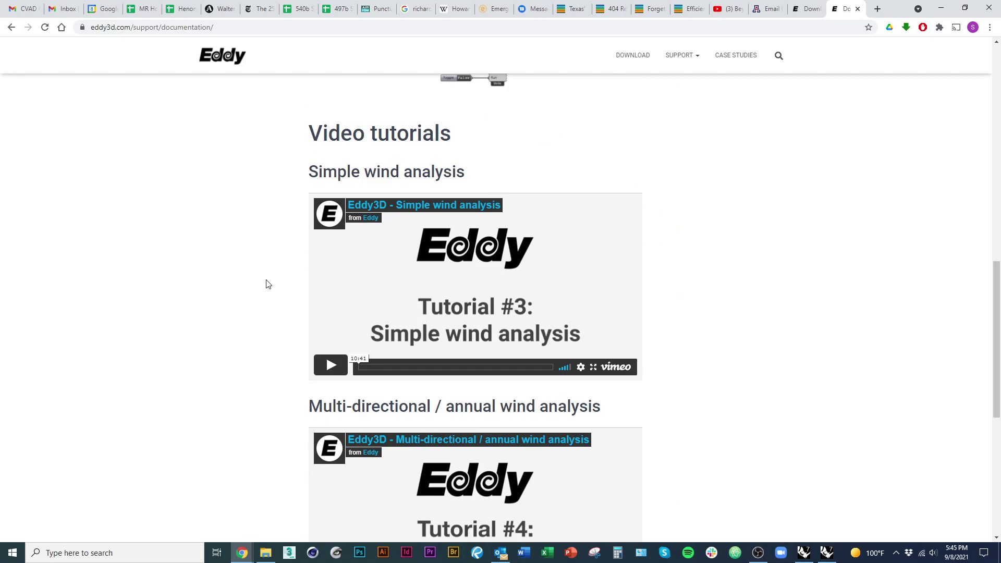
scroll(266, 284, down, 6)
scroll(264, 284, up, 20)
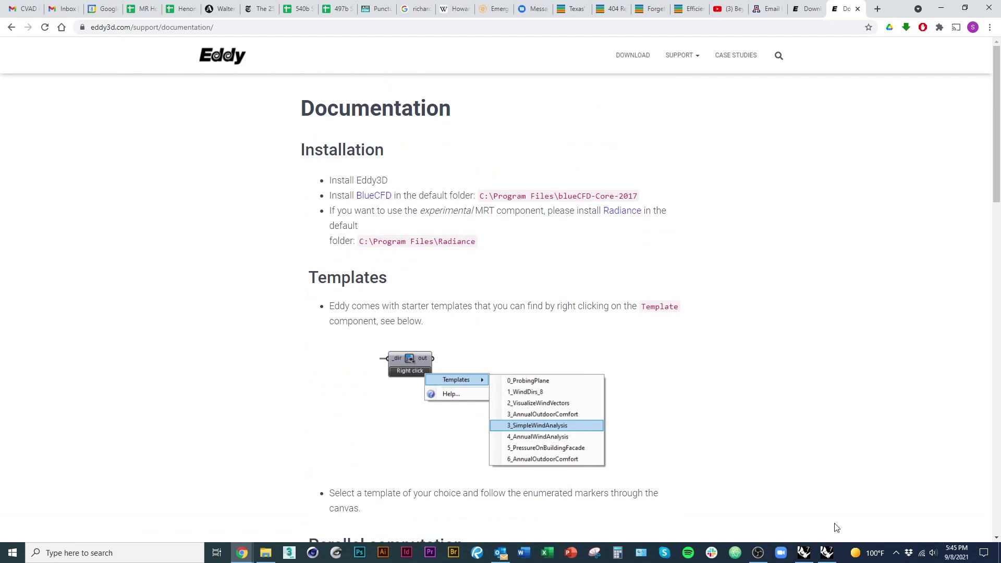
Step: Switch to Grasshopper, place an Eddy3D Templates component on the canvas and load its 3_SimpleWindAnalysisWithTerrain template
key(alt+Tab)
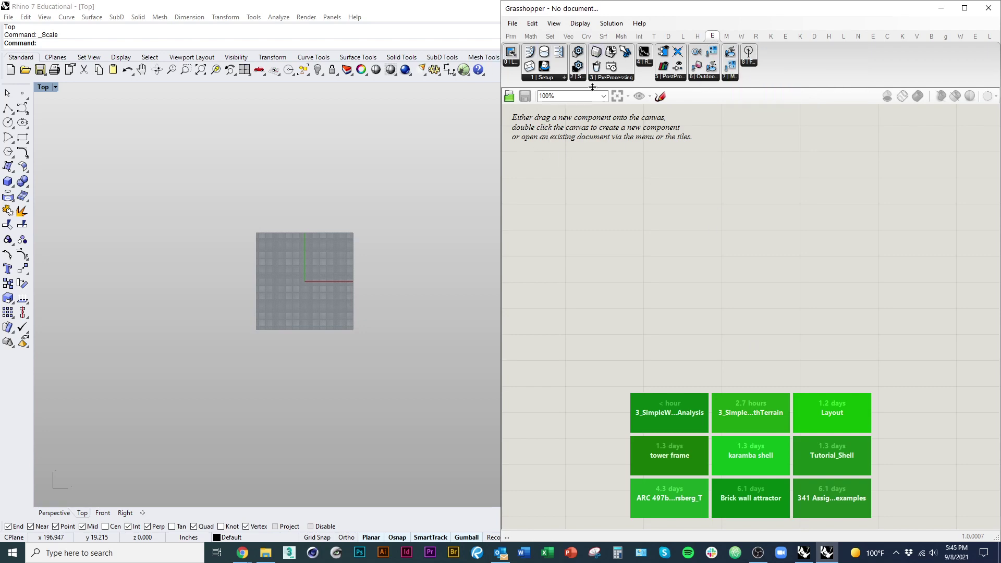
click(564, 78)
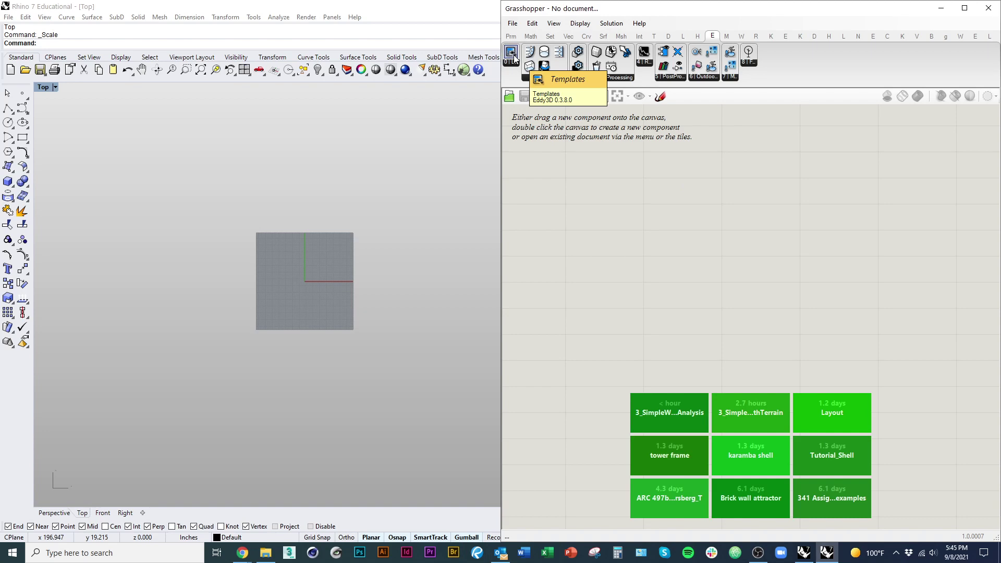
drag(513, 56, 574, 164)
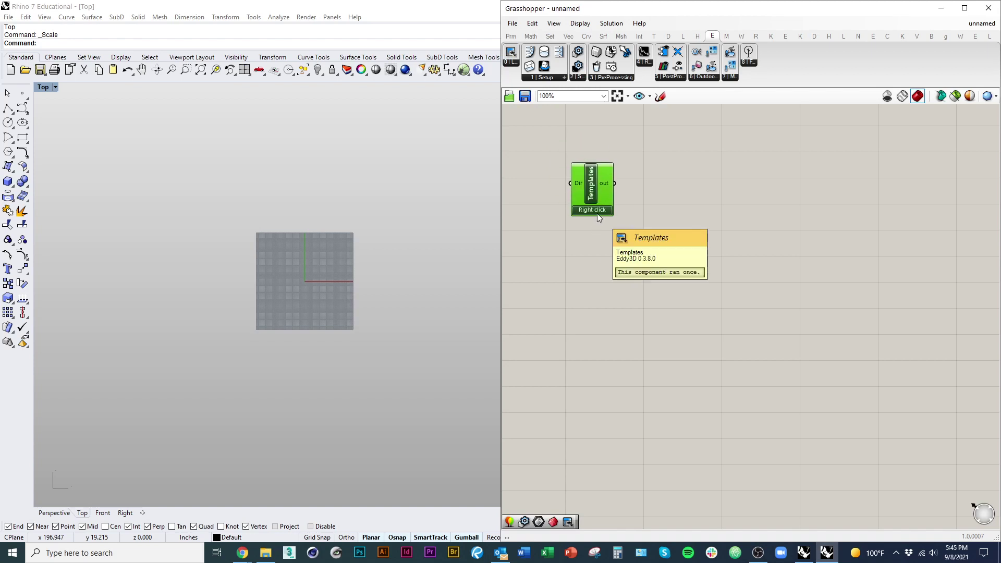
right_click(598, 213)
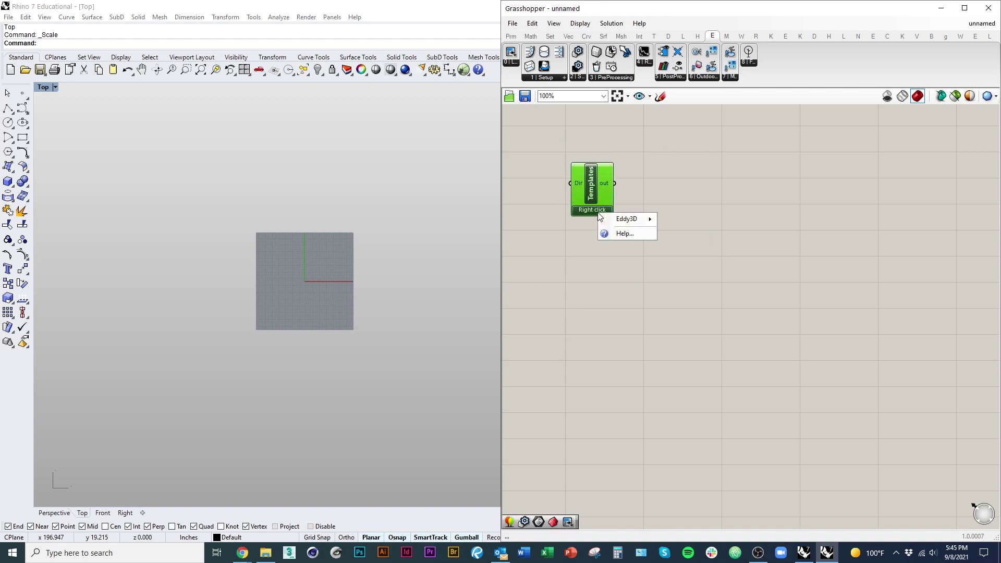
mouse_move(646, 219)
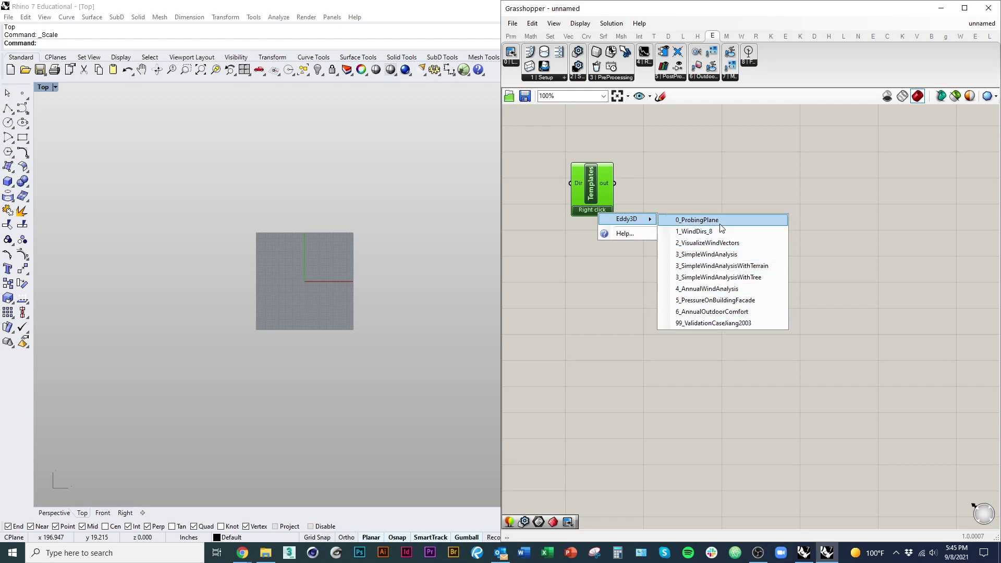
click(724, 256)
scroll(612, 281, down, 3)
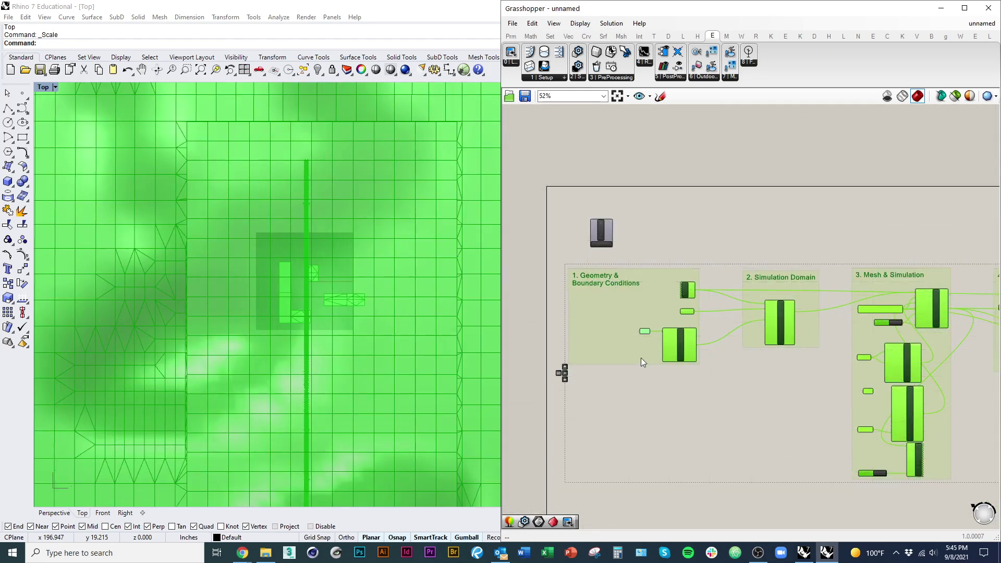
click(687, 406)
Step: Inspect the template's terrain and simulation domain in Rhino from an oblique 3D viewpoint
scroll(257, 288, up, 3)
ctrl+right_drag(258, 289, 387, 236)
ctrl+right_drag(343, 341, 348, 322)
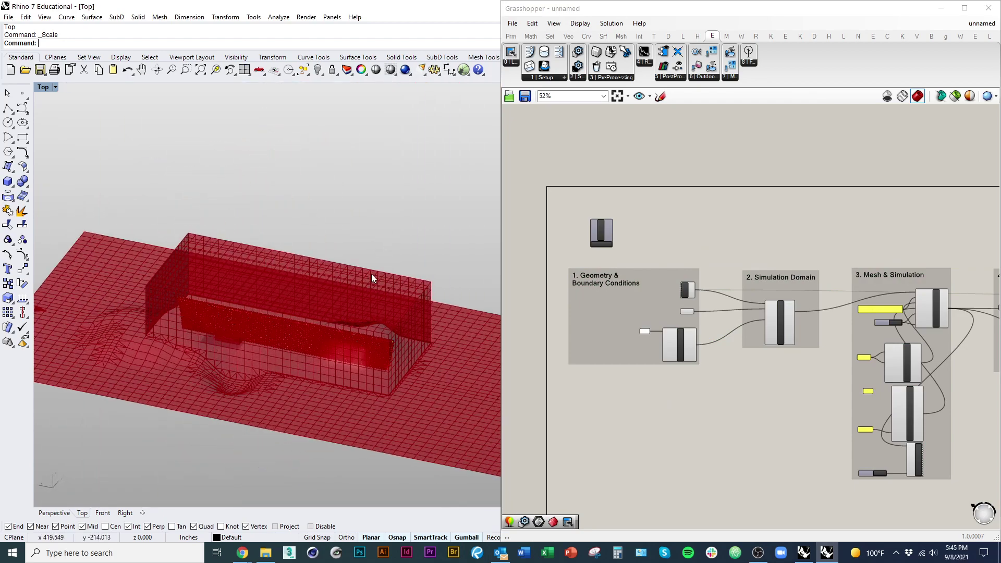
ctrl+shift+right_drag(371, 274, 244, 315)
key(ctrl+F1)
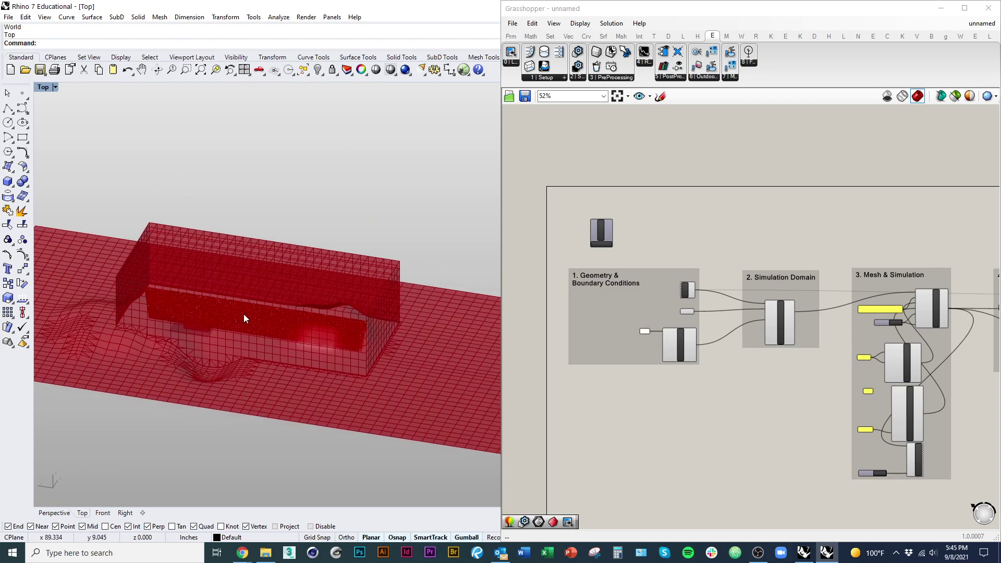
ctrl+shift+right_drag(259, 380, 280, 364)
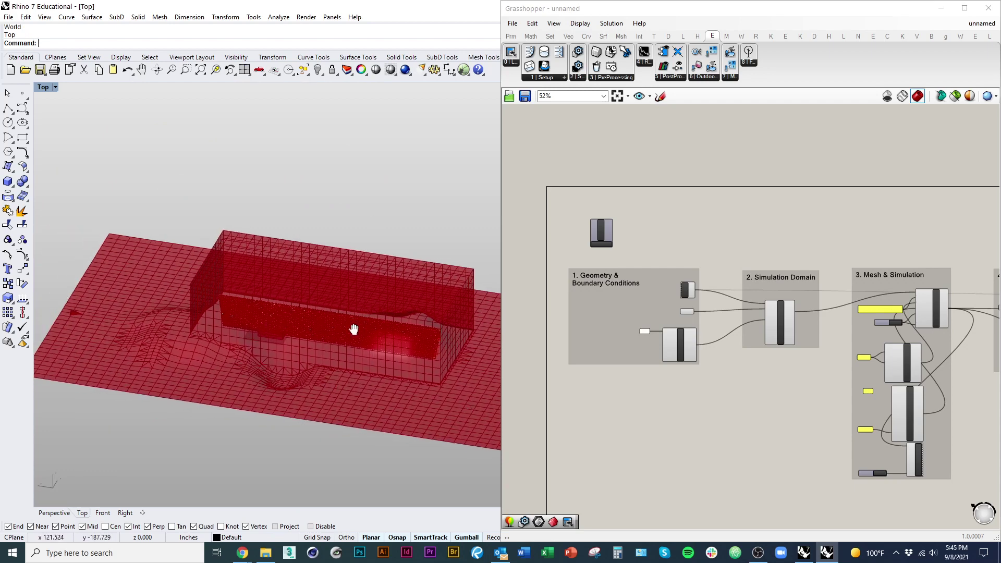
Step: Turn off the preview of all template components from the Simulation Domain group through the post-processing and Clean groups
click(655, 411)
right_drag(801, 410, 648, 341)
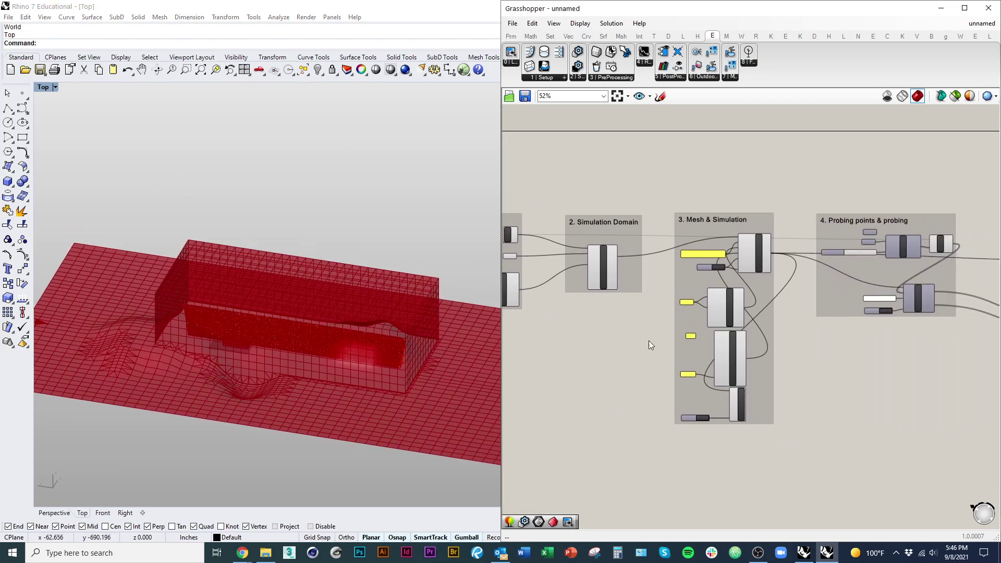
scroll(807, 410, down, 5)
drag(919, 423, 573, 250)
right_click(574, 251)
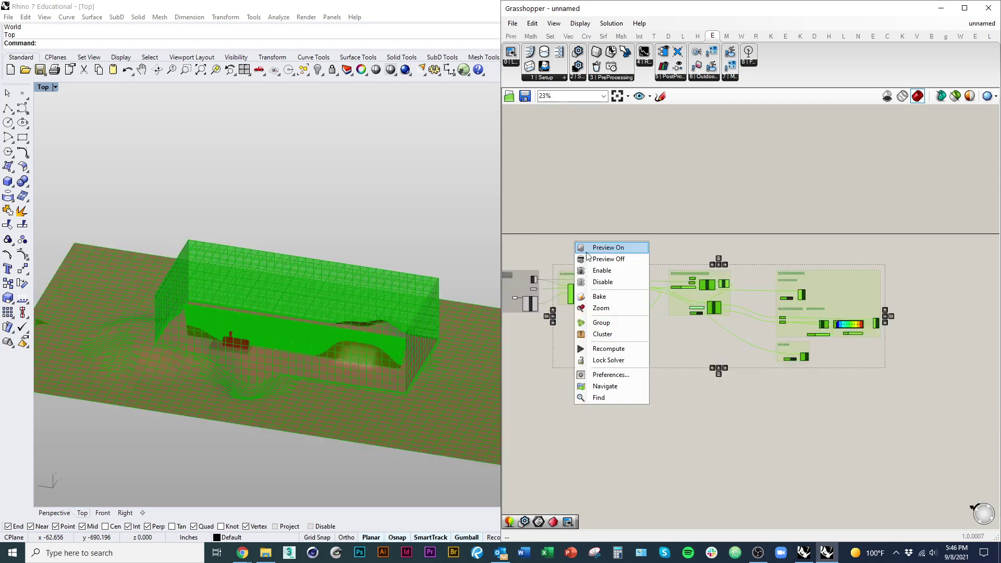
click(585, 247)
click(585, 248)
Step: Turn on the preview of the wind vector display component in group 5.2 and inspect the vectors around the buildings
right_drag(562, 334, 671, 364)
scroll(671, 365, up, 6)
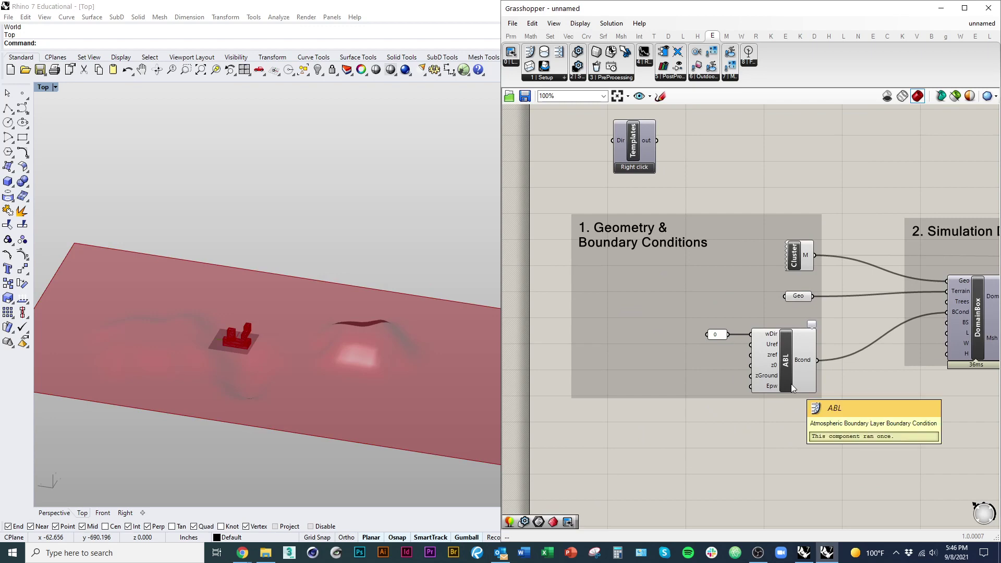
scroll(746, 365, down, 6)
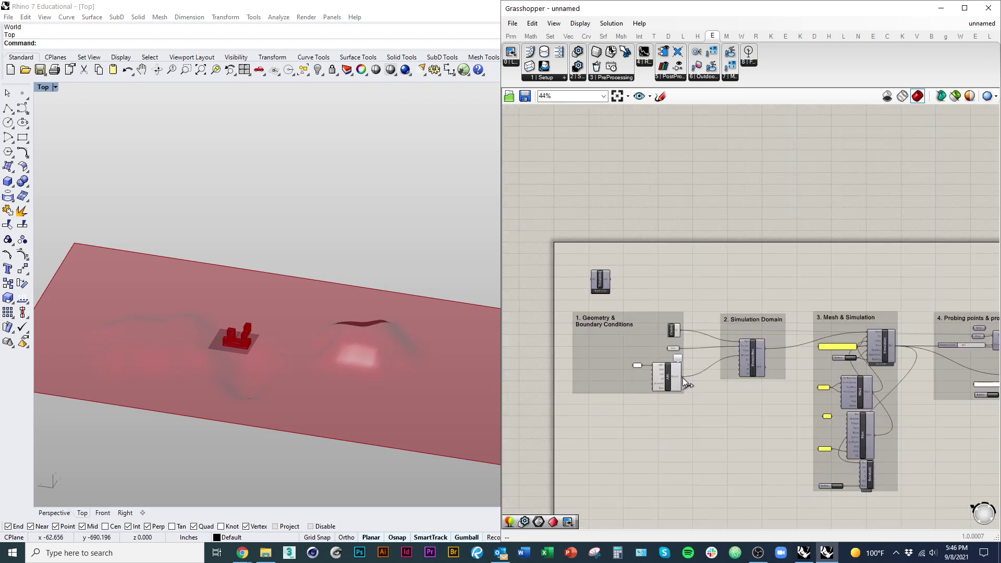
right_drag(805, 393, 710, 399)
scroll(893, 375, up, 3)
click(860, 345)
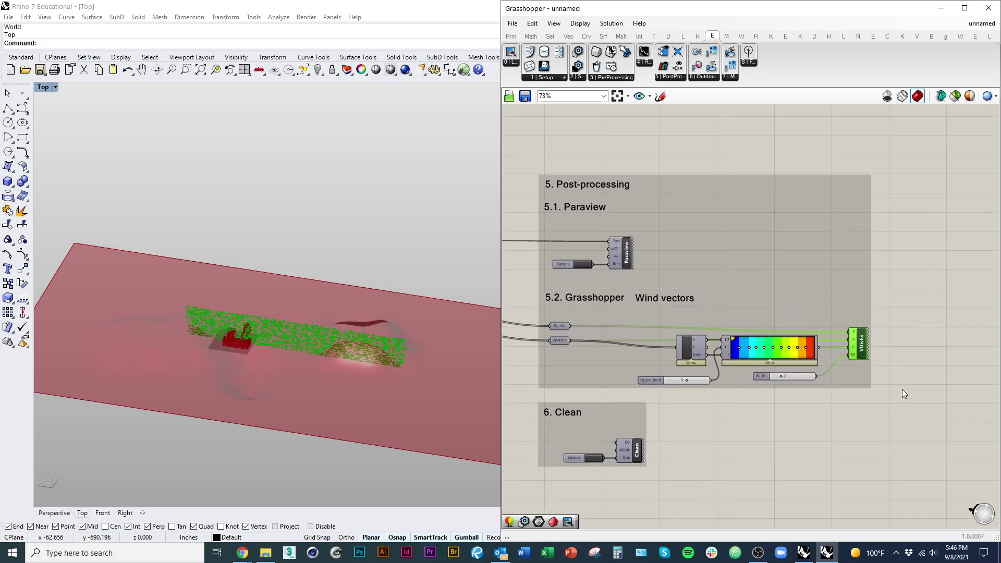
click(744, 468)
scroll(304, 309, up, 8)
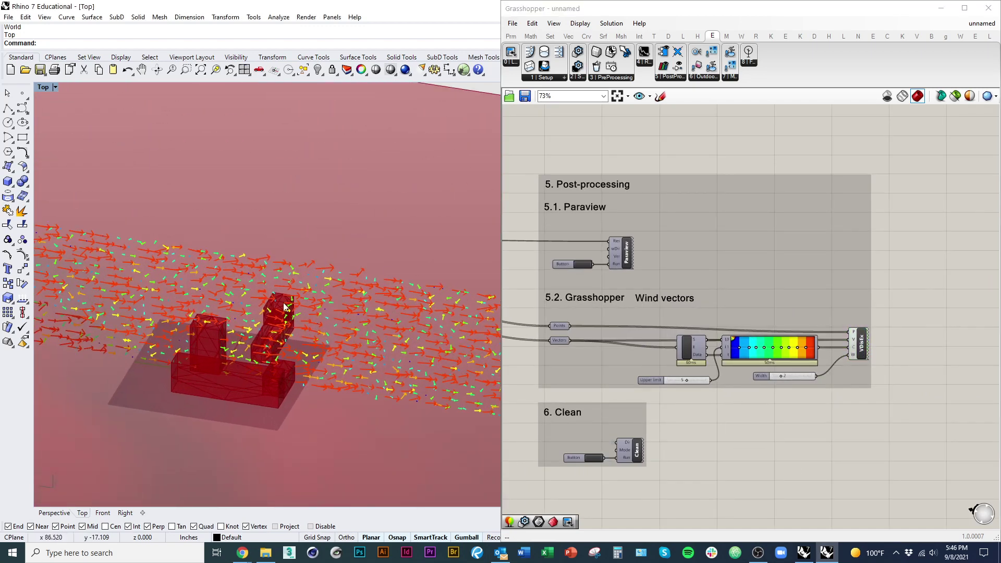
Step: Trigger the Clean component in group 6 to clear the simulation results of the template
click(629, 480)
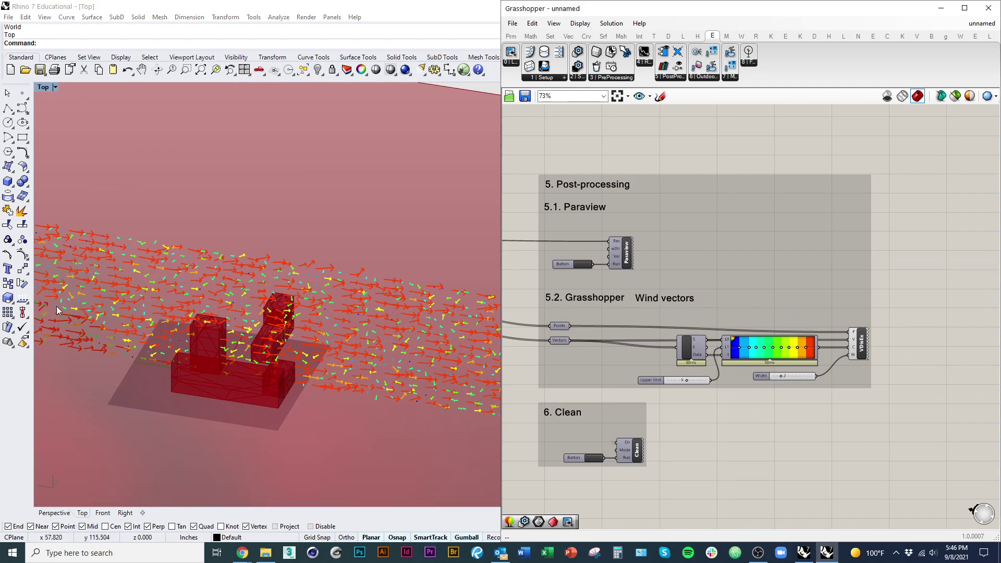
right_drag(686, 490, 875, 475)
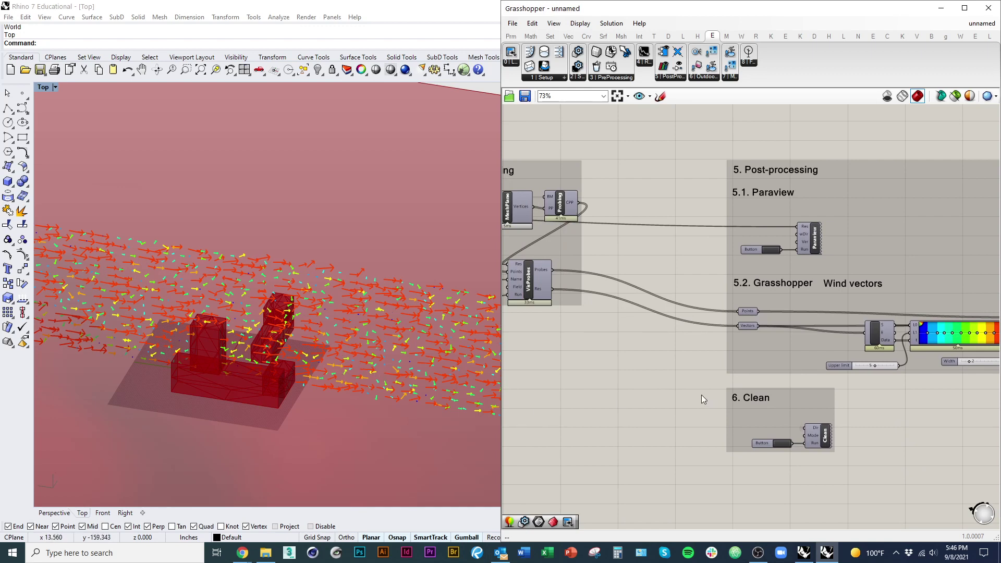
right_drag(636, 385, 658, 418)
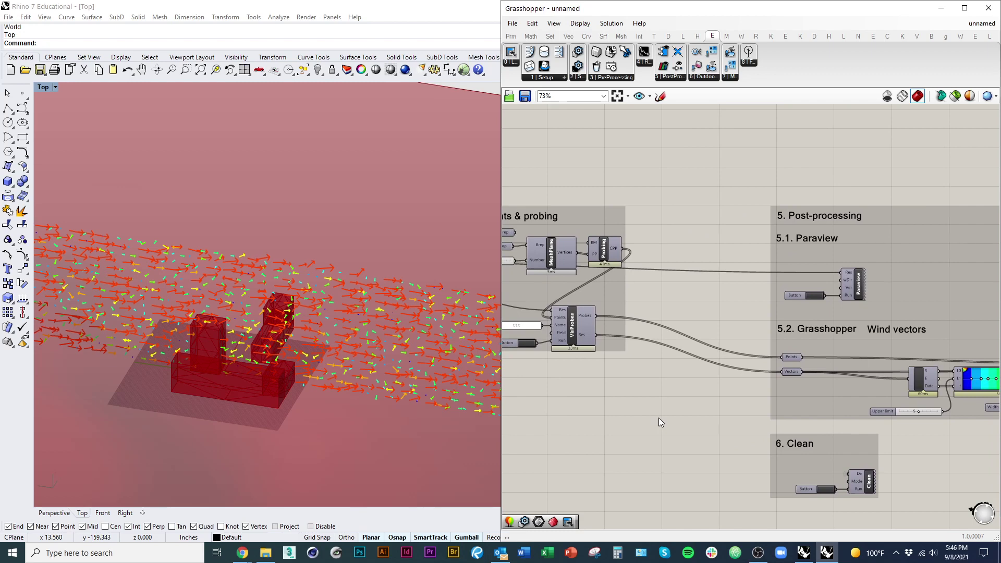
right_drag(827, 471, 780, 390)
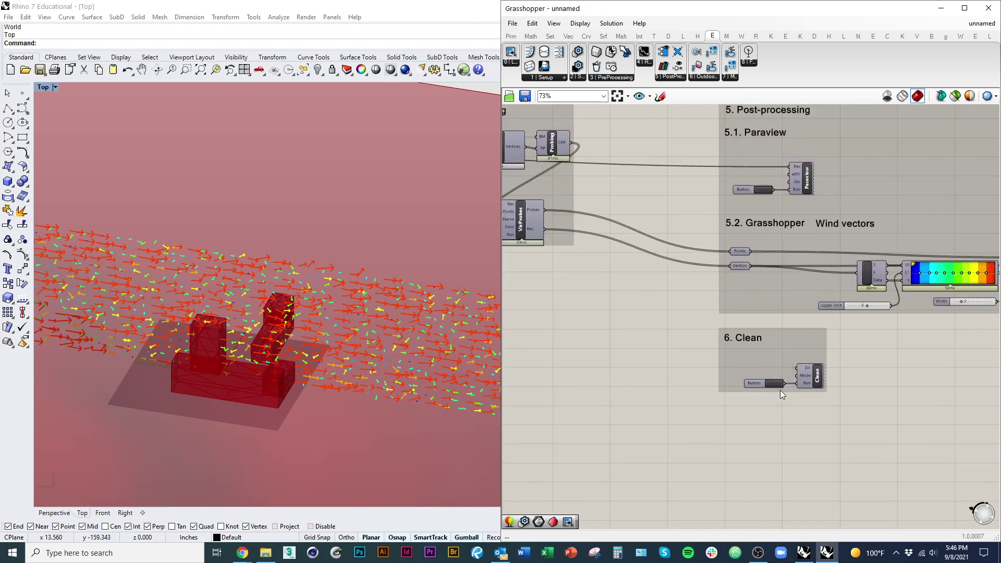
scroll(780, 390, up, 5)
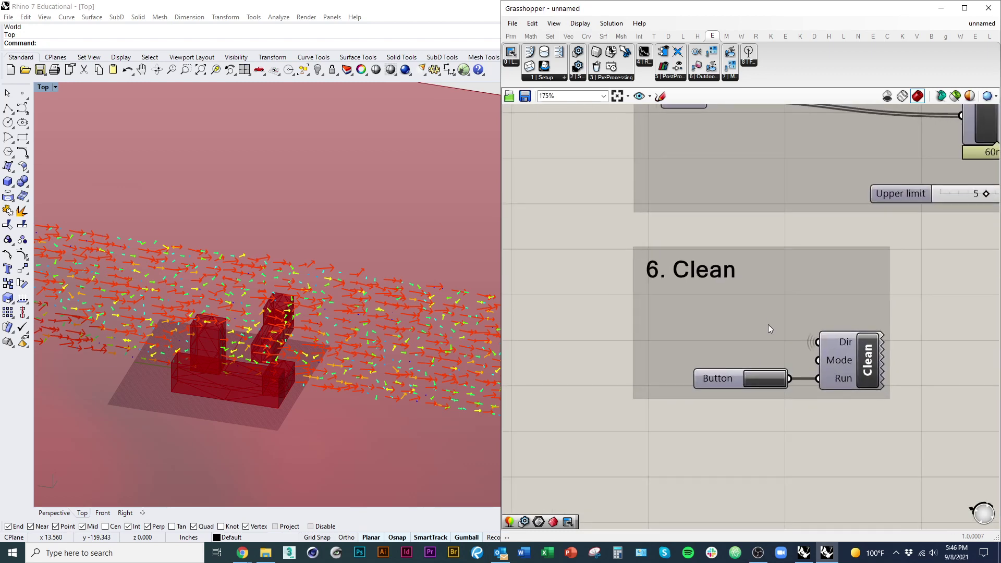
click(775, 386)
scroll(323, 412, down, 4)
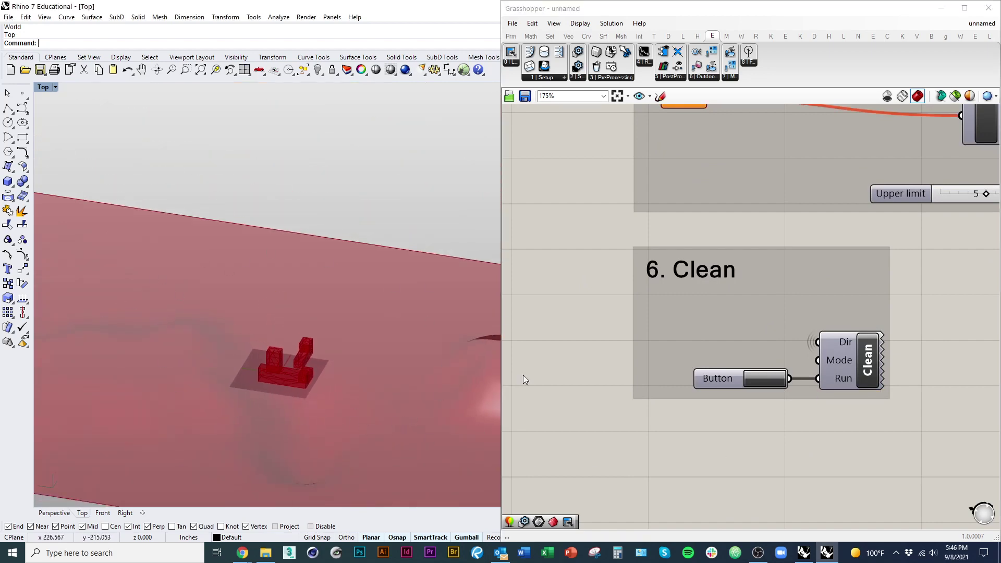
Step: Examine the Geometry & Boundary Conditions group, including the wind direction panel, alongside the buildings and terrain in Rhino
scroll(835, 442, down, 6)
right_drag(733, 436, 782, 436)
scroll(785, 441, up, 5)
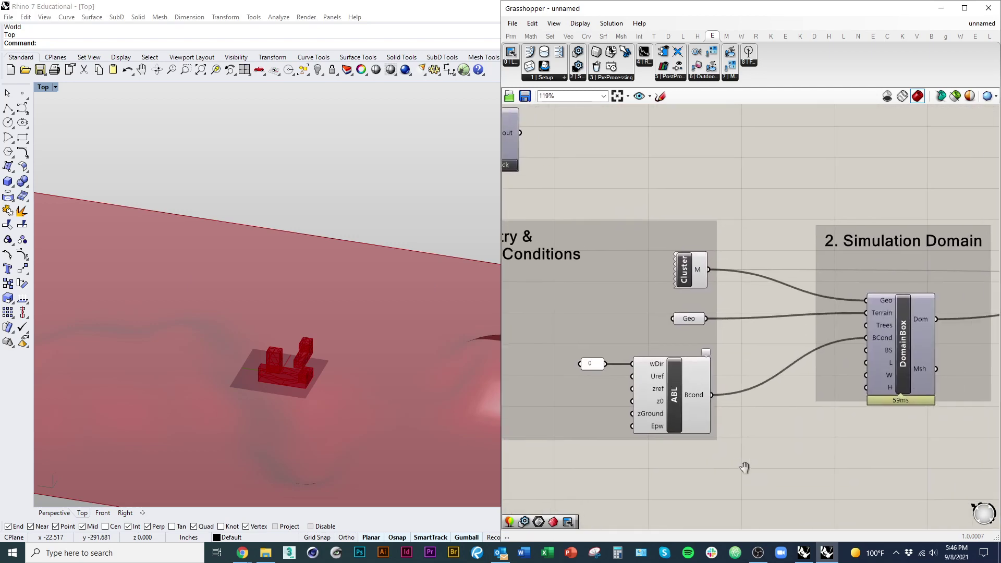
right_drag(733, 464, 862, 490)
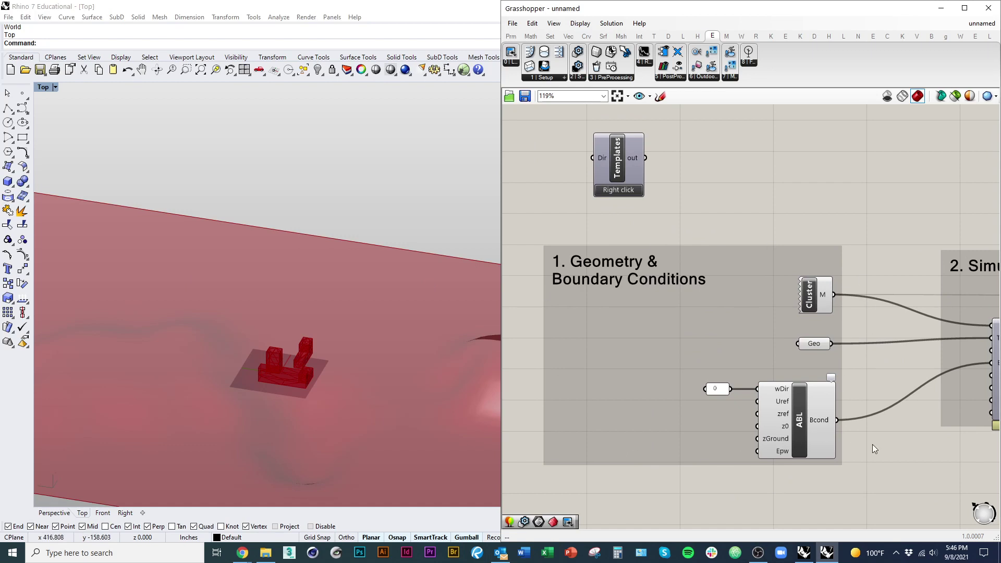
right_drag(892, 453, 884, 424)
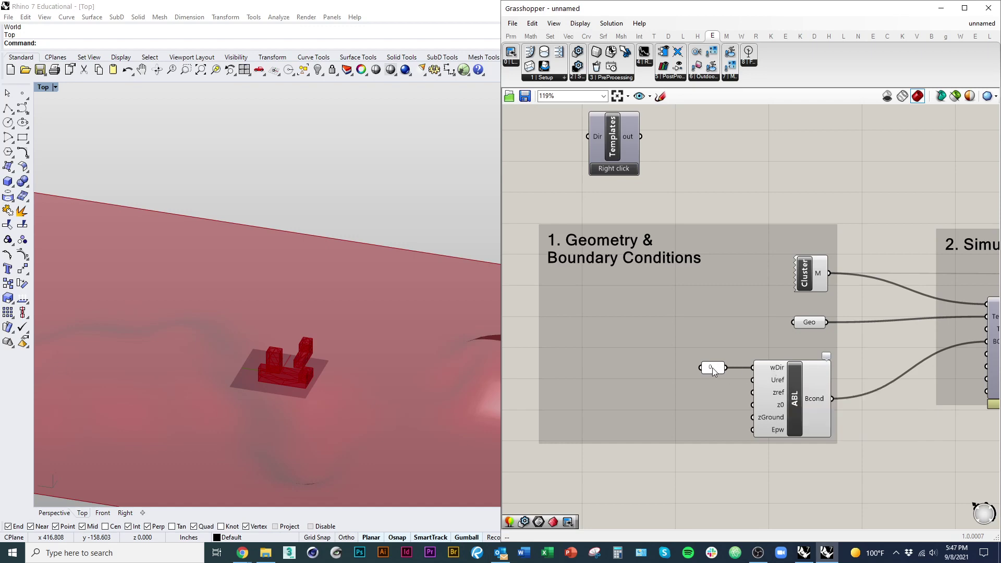
scroll(633, 355, down, 1)
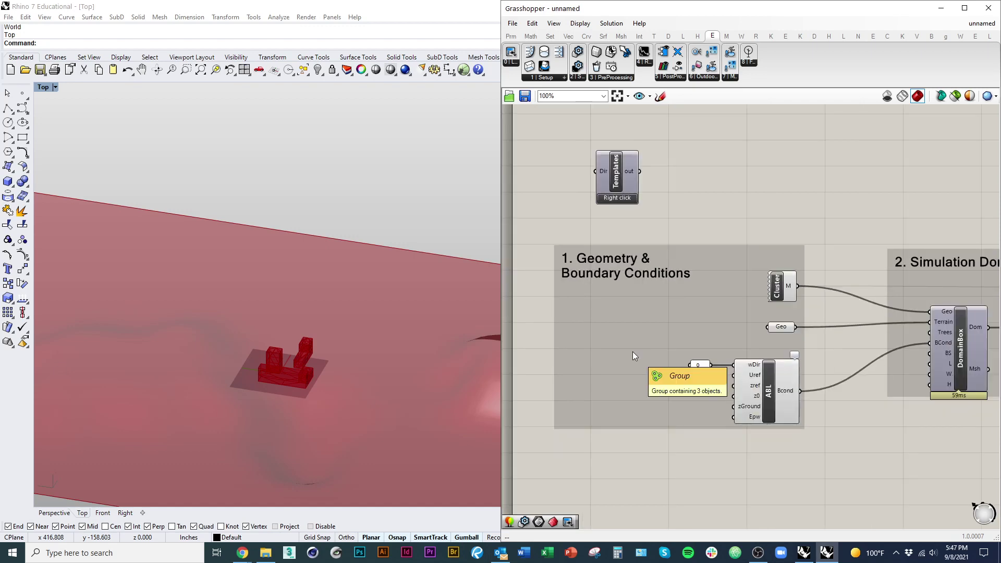
scroll(245, 360, down, 5)
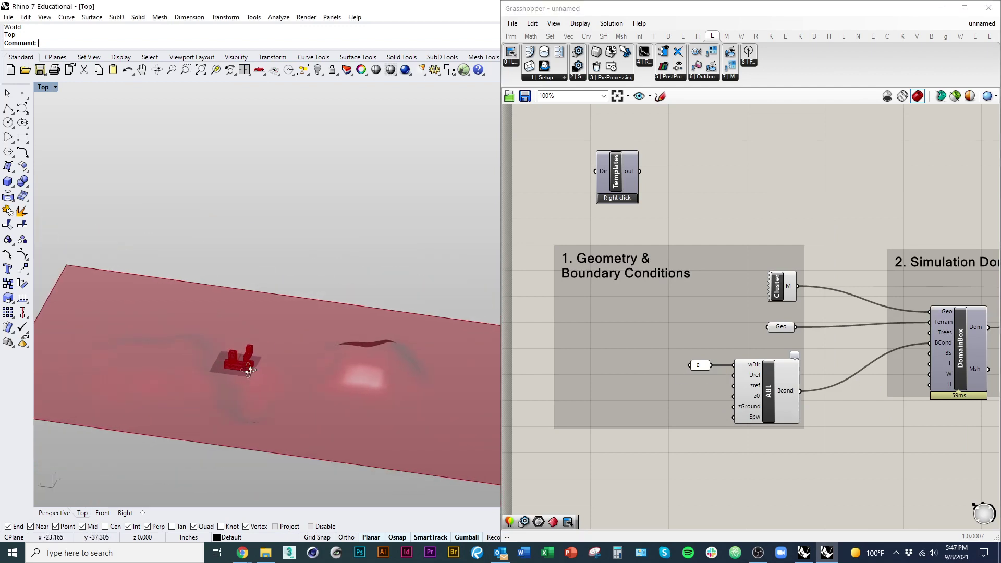
right_drag(894, 431, 860, 440)
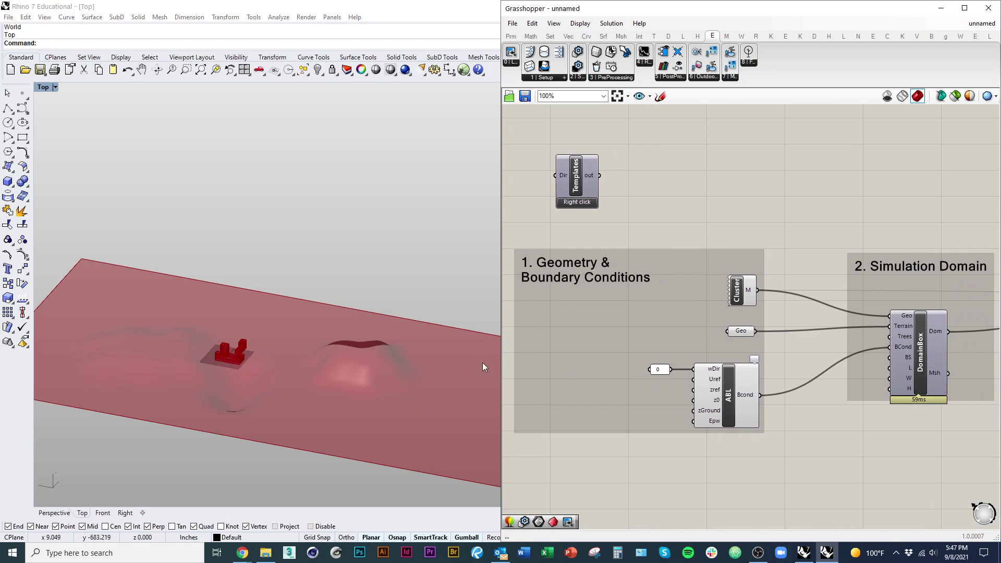
Step: Turn on the preview of the DomainBox component in group 2 and inspect the domain box and wind direction arrow in Rhino
click(922, 361)
right_drag(918, 332, 907, 340)
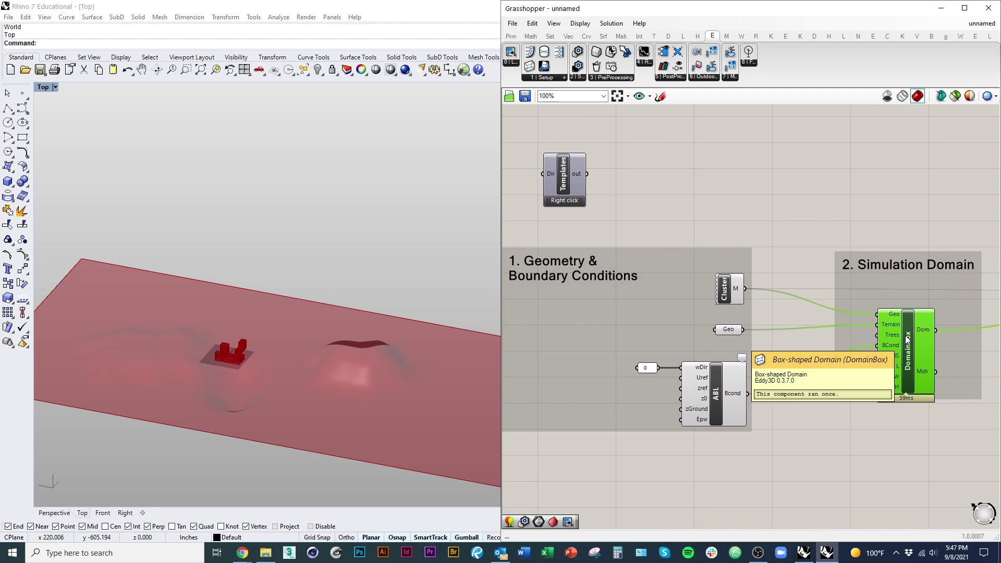
right_click(848, 204)
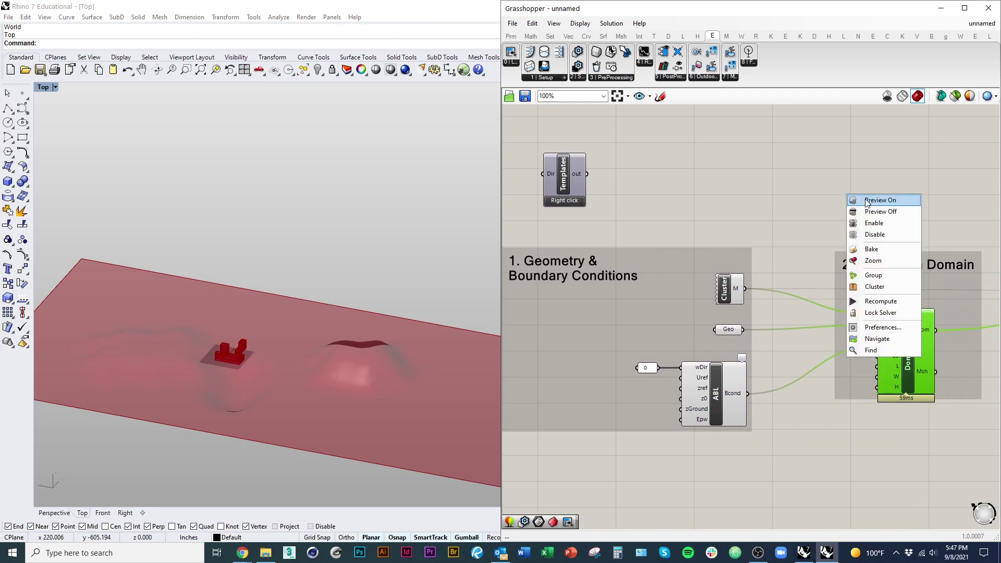
click(868, 198)
scroll(231, 327, down, 5)
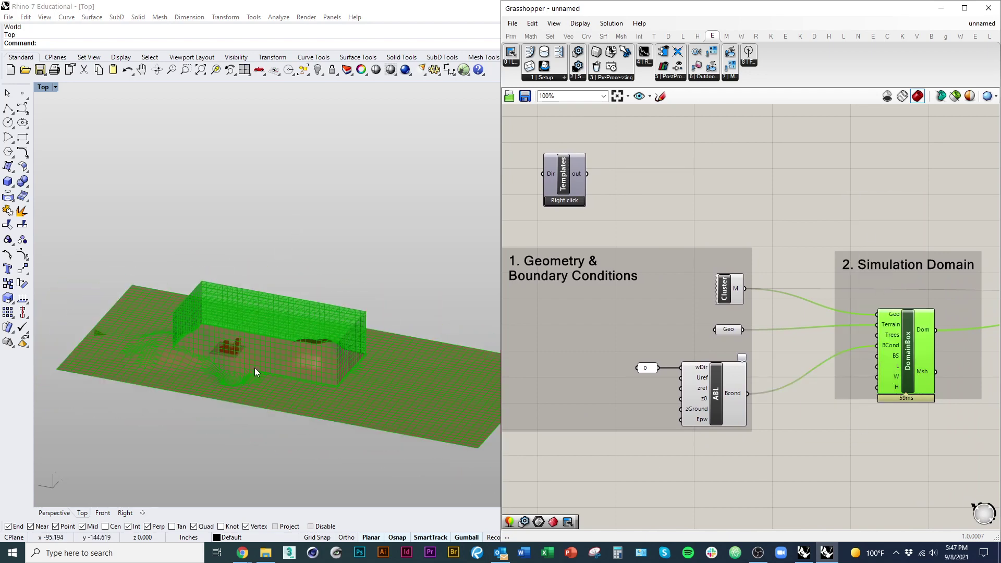
click(742, 463)
scroll(178, 366, up, 5)
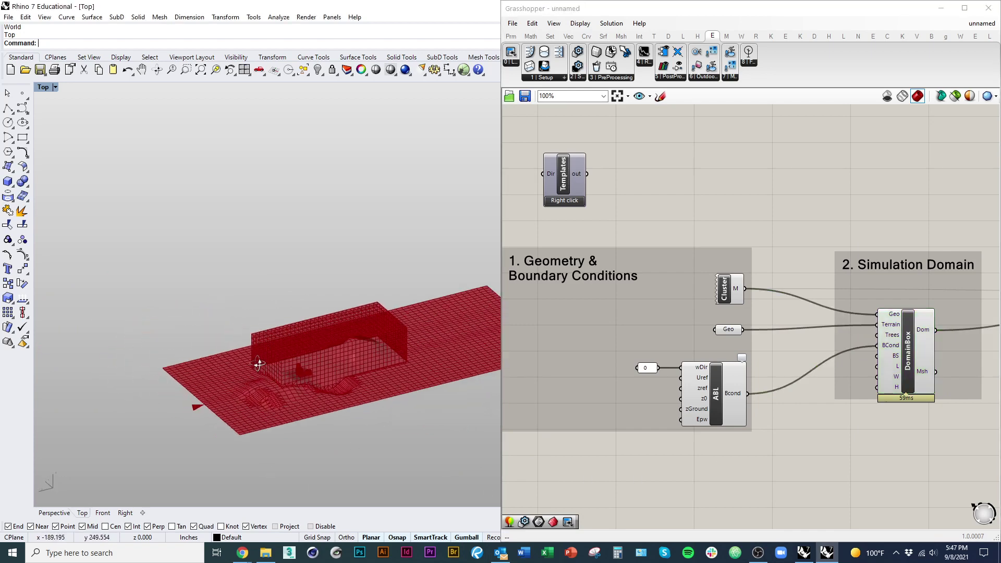
click(897, 359)
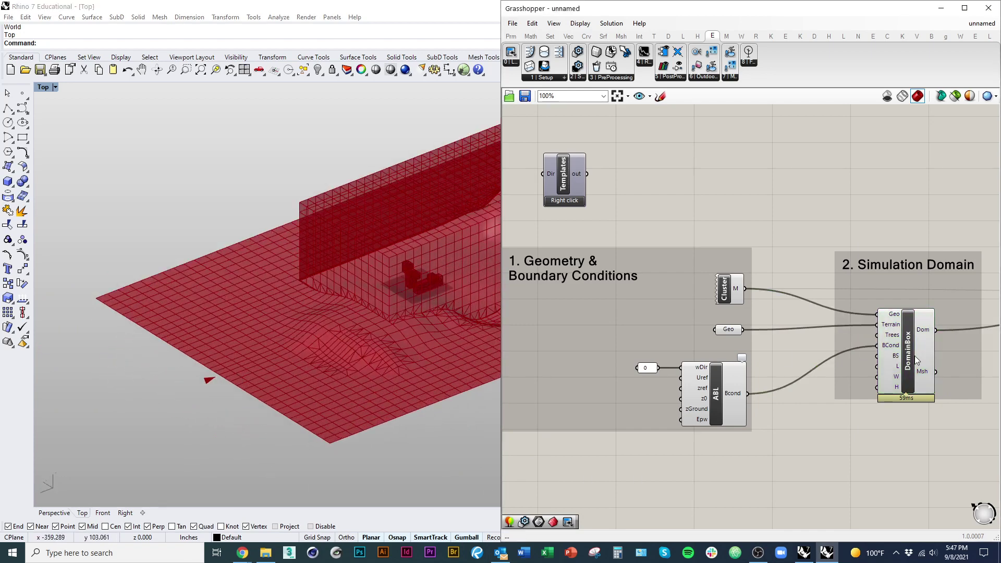
click(217, 433)
Step: Set the wind direction panel feeding the ABL component's wDir input to 60 and check the rotated wind arrow in Rhino
click(683, 461)
mouse_move(683, 461)
right_down()
mouse_move(777, 474)
mouse_move(684, 461)
right_up()
scroll(652, 375, up, 4)
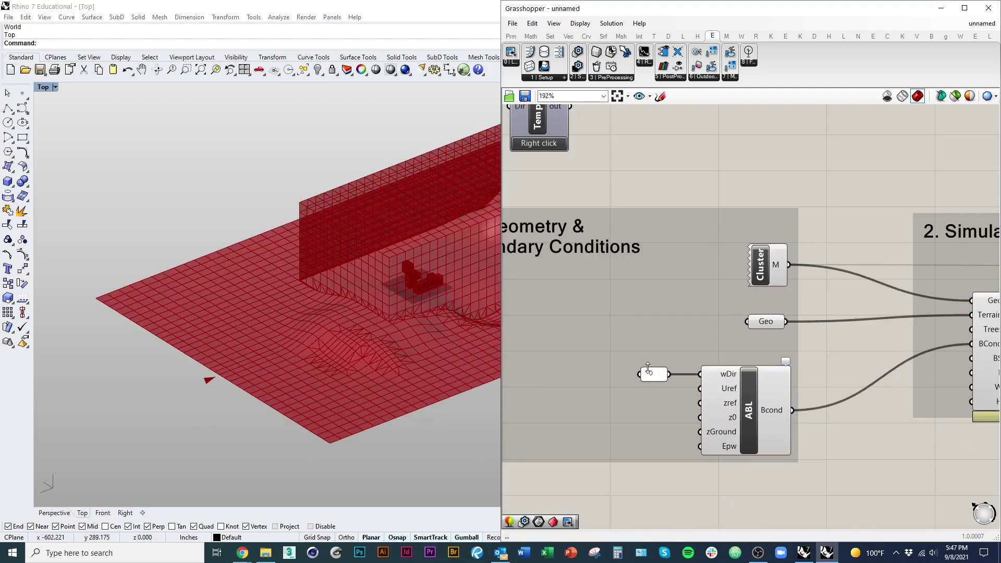
double_click(652, 383)
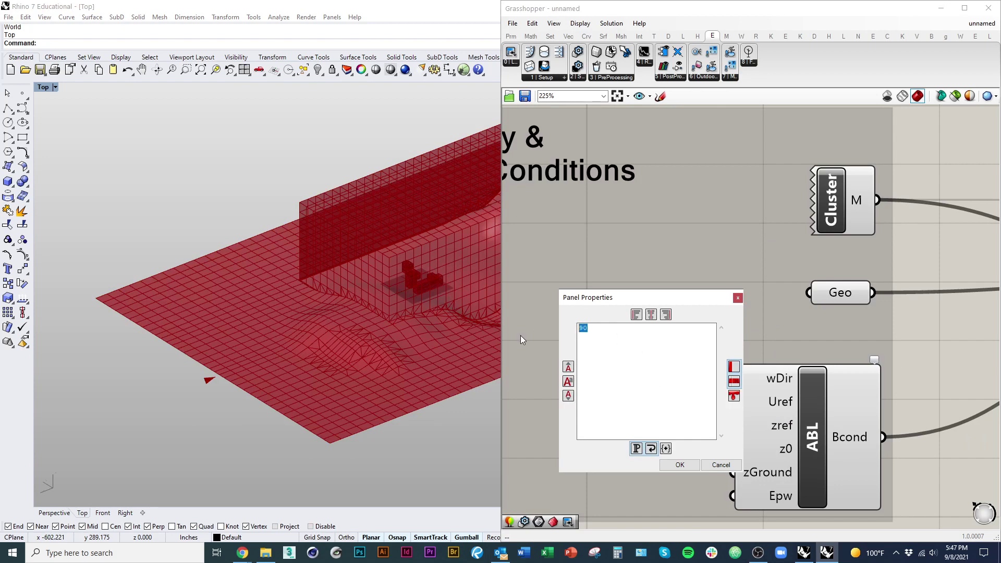
text(60)
click(680, 464)
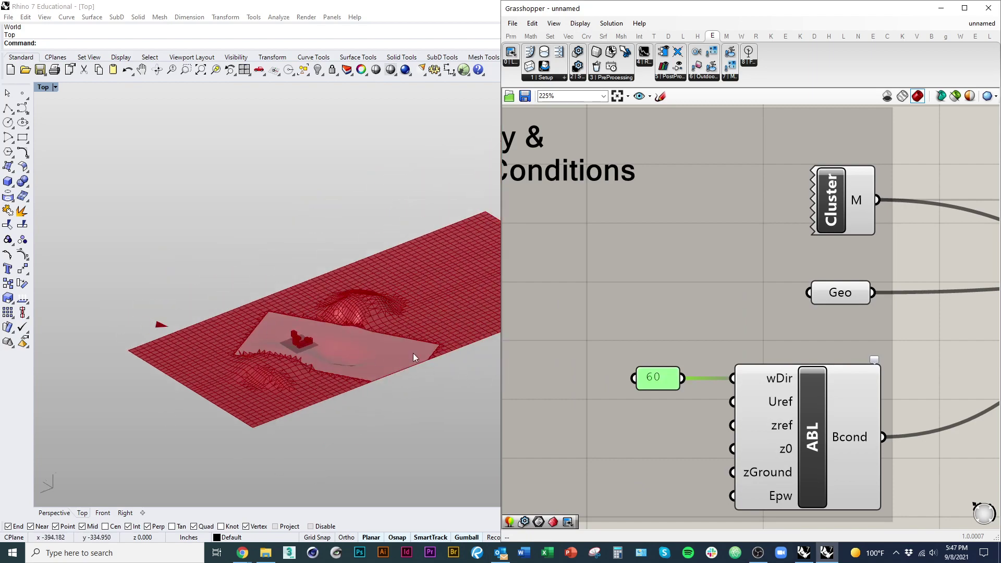
scroll(610, 368, down, 4)
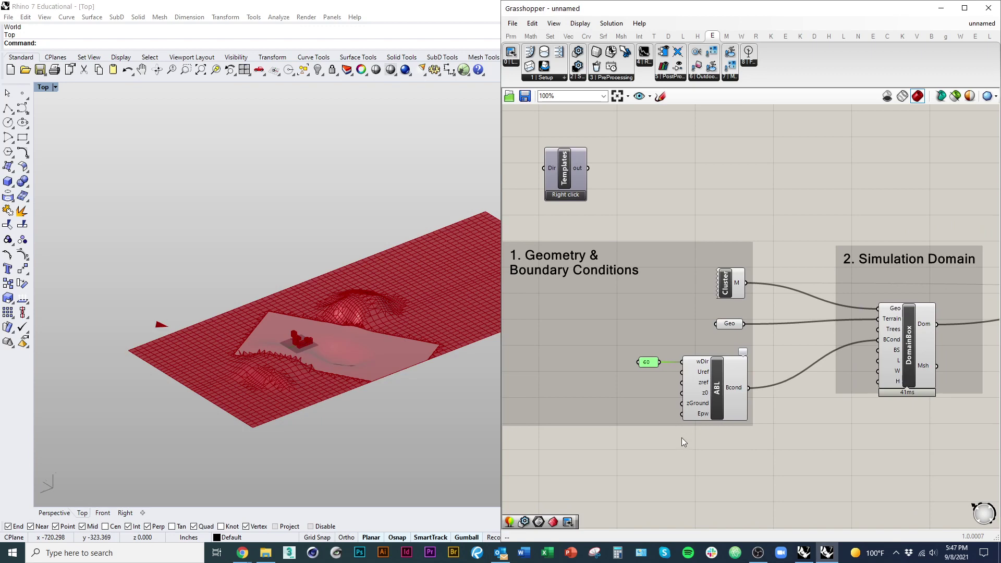
Step: Set the wind direction panel feeding the ABL component back to 0
double_click(648, 363)
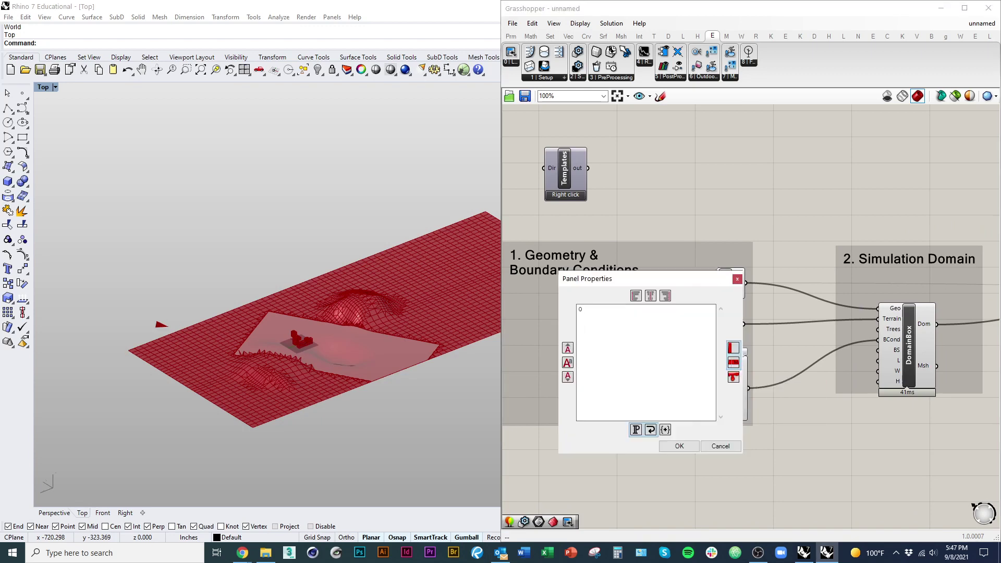
click(680, 446)
right_drag(820, 426, 798, 440)
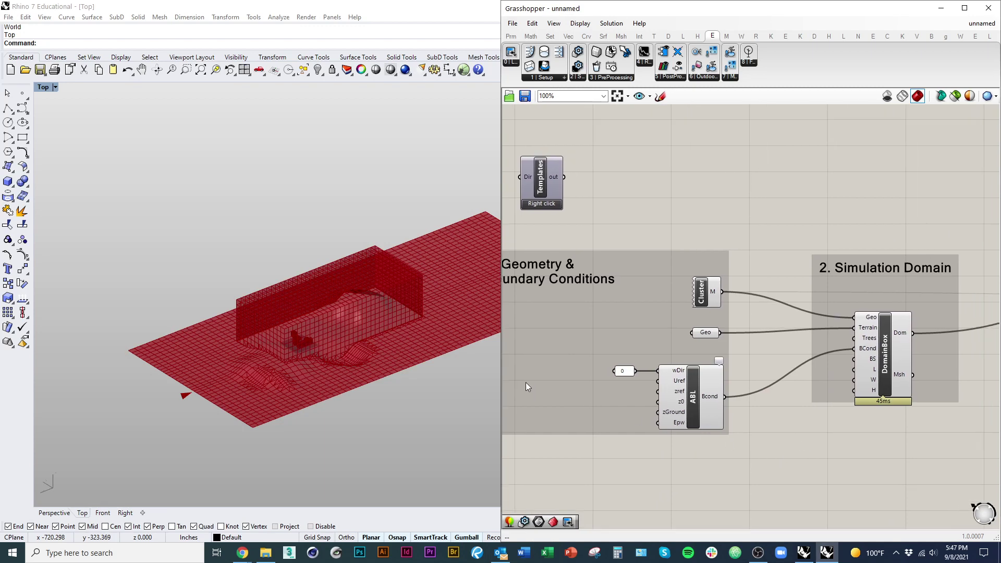
Step: Check the descriptions and default values of the ABL component's Uref, zref and Epw inputs
scroll(658, 406, up, 3)
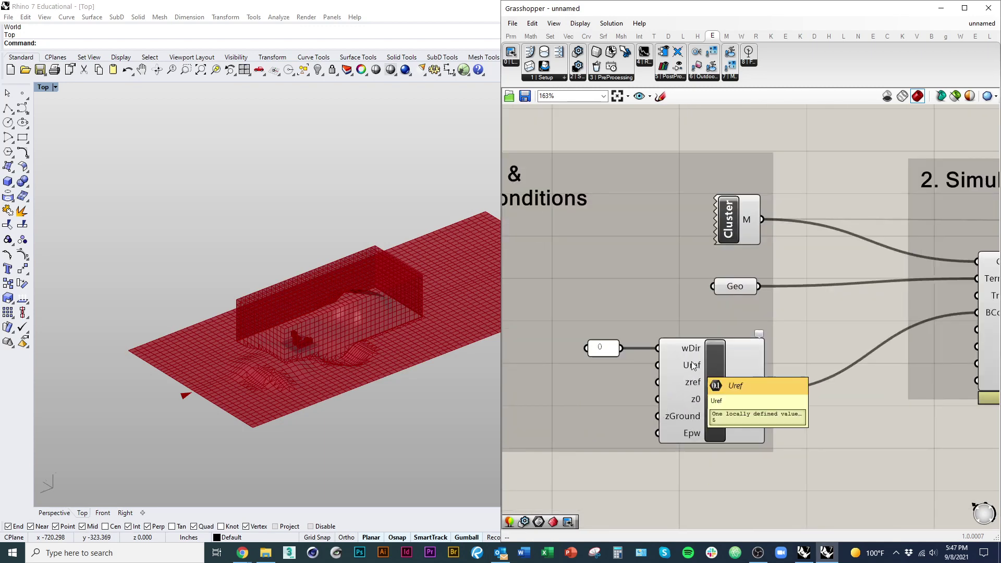
mouse_move(694, 390)
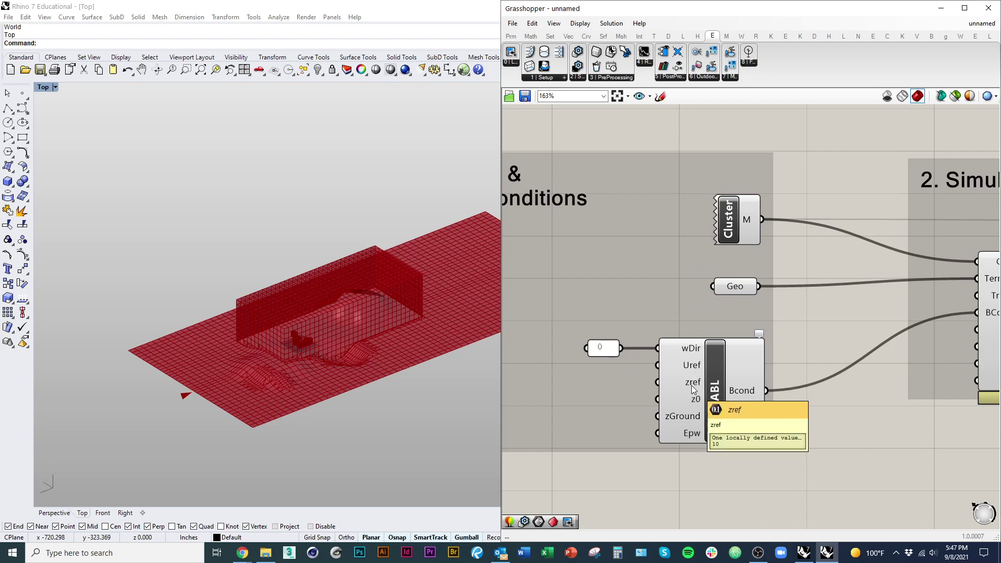
mouse_move(694, 369)
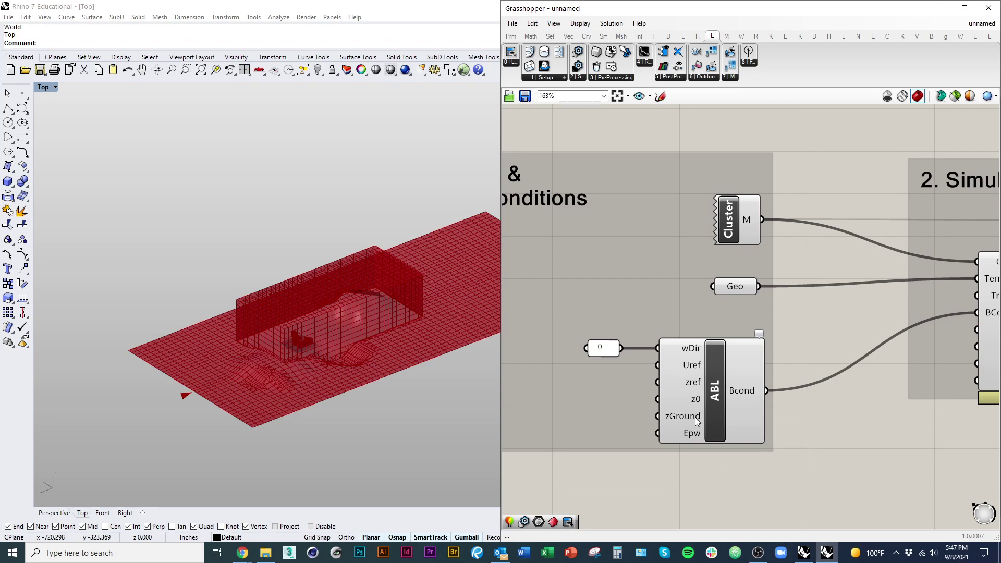
mouse_move(696, 438)
scroll(665, 412, down, 4)
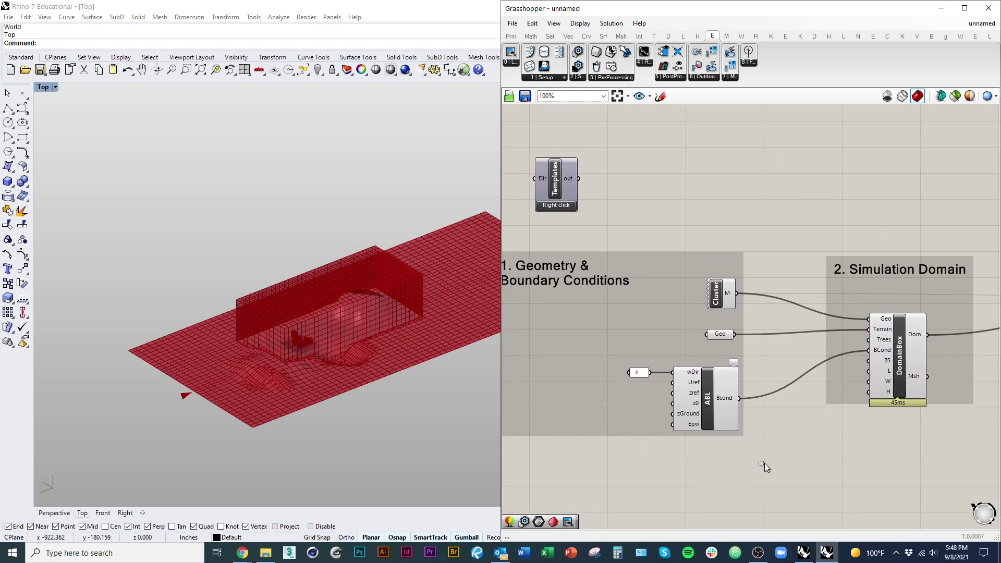
Step: Highlight the building geometry from the Cluster component and inspect it within the simulation domain in Rhino
drag(764, 463, 693, 452)
right_drag(845, 472, 782, 472)
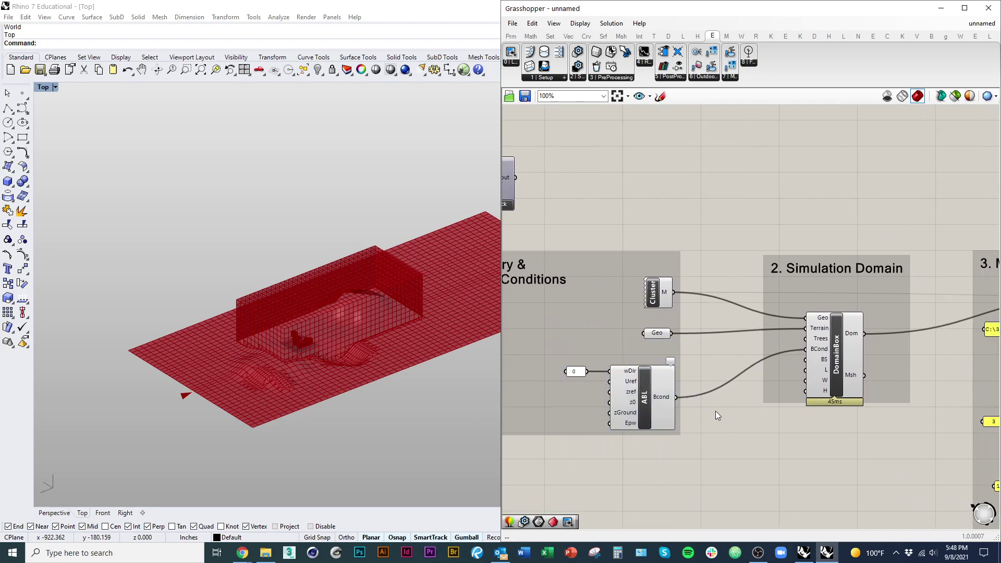
click(661, 300)
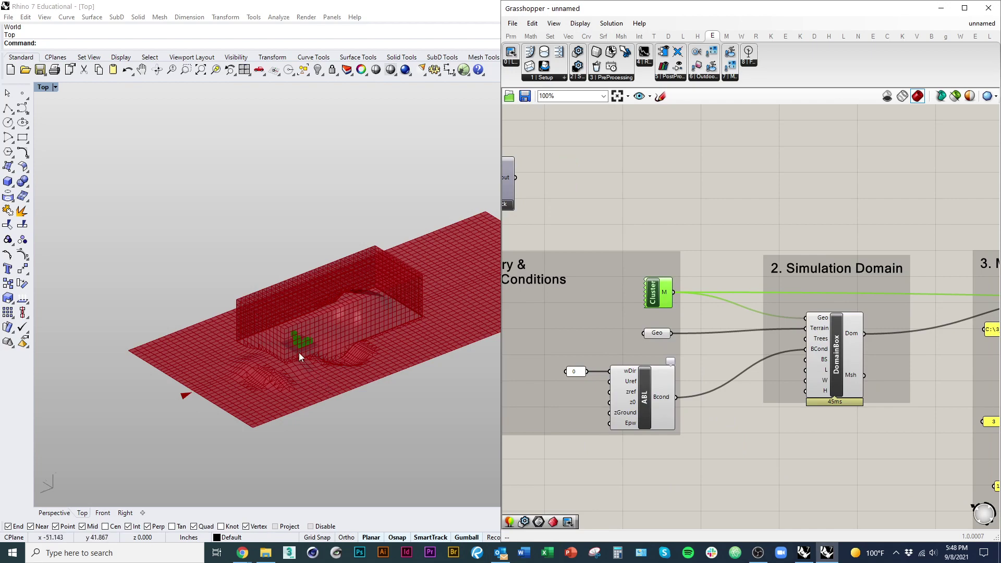
scroll(299, 352, up, 10)
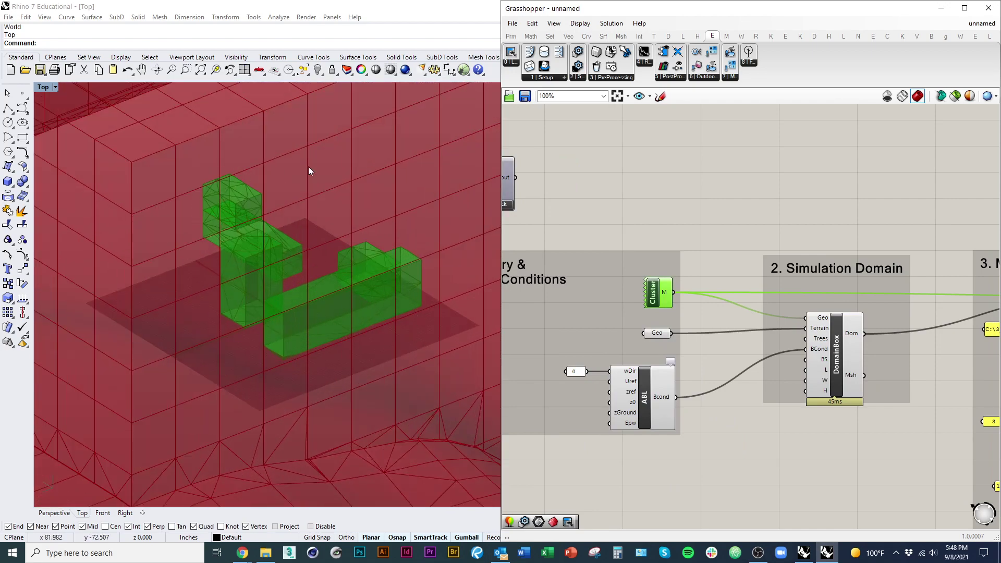
right_drag(196, 339, 269, 337)
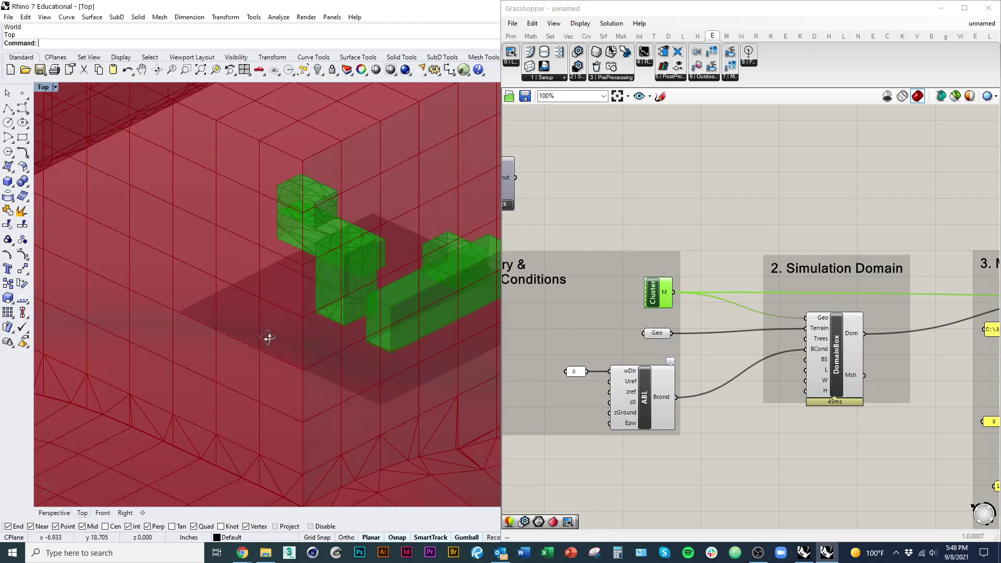
scroll(268, 338, down, 6)
scroll(183, 348, up, 8)
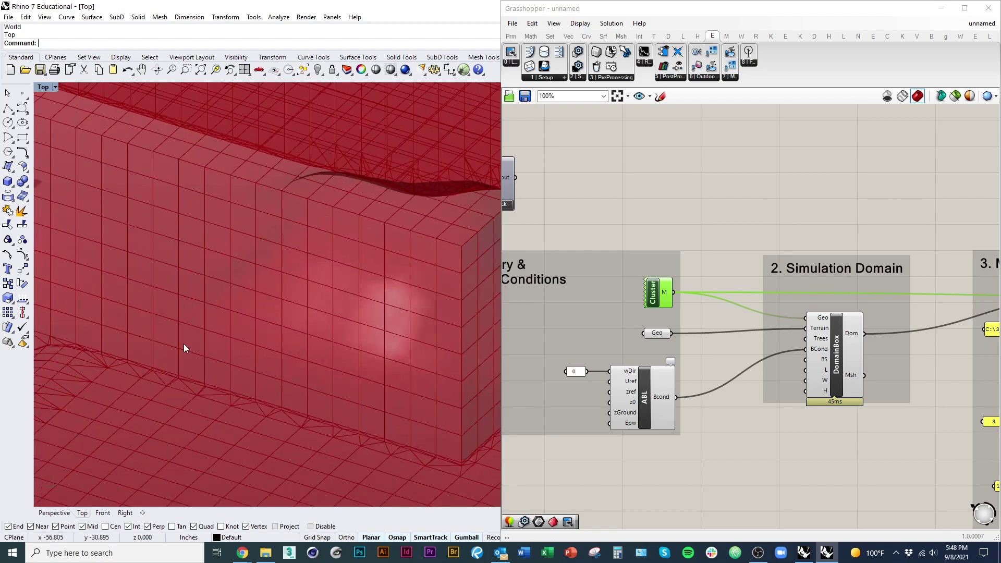
scroll(89, 217, down, 5)
scroll(431, 372, up, 5)
right_drag(430, 373, 365, 386)
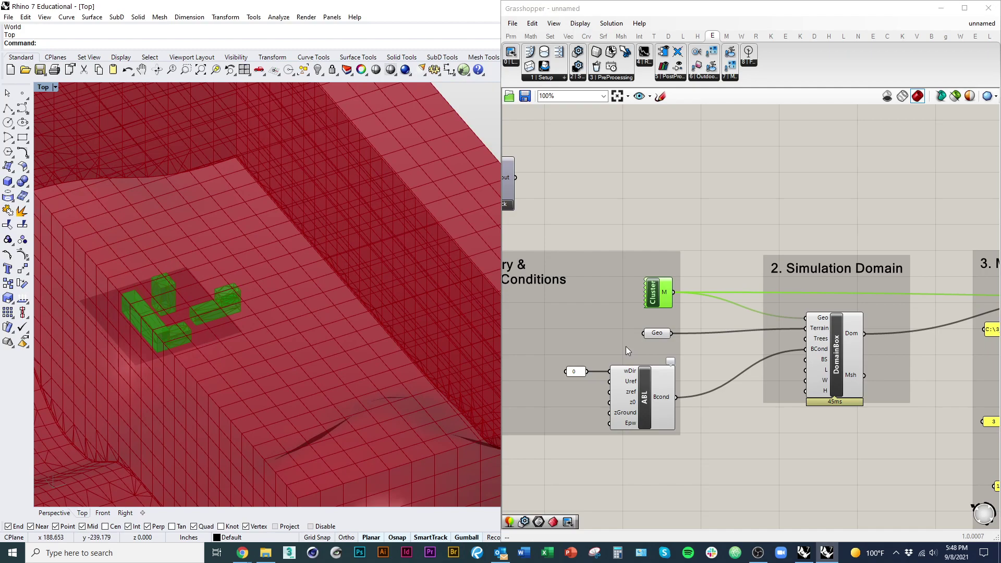
Step: Highlight the terrain from the Geo parameter in Rhino, then shift that parameter slightly away from the DomainBox on the canvas
click(658, 334)
scroll(276, 272, down, 5)
right_drag(276, 272, 37, 291)
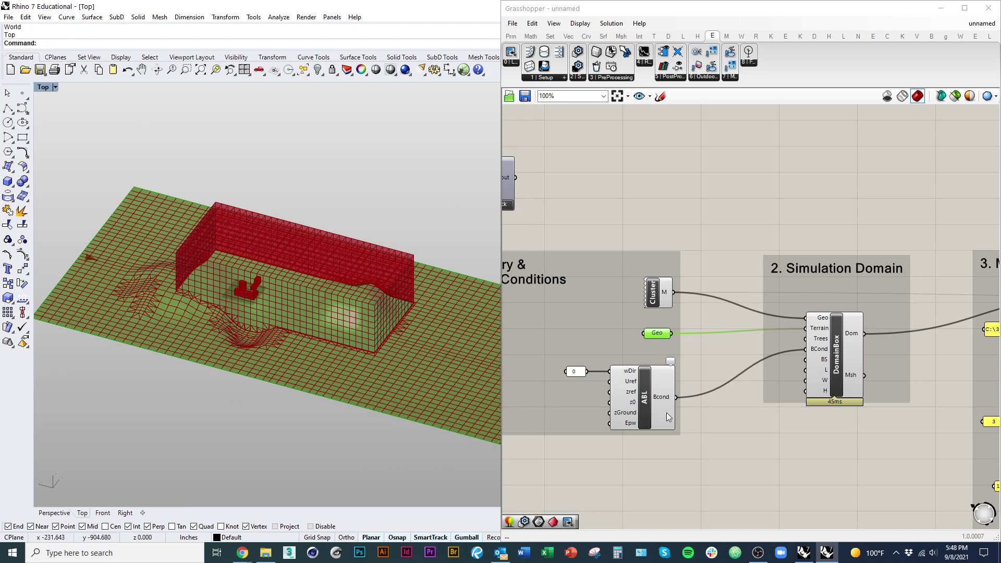
drag(658, 335, 643, 333)
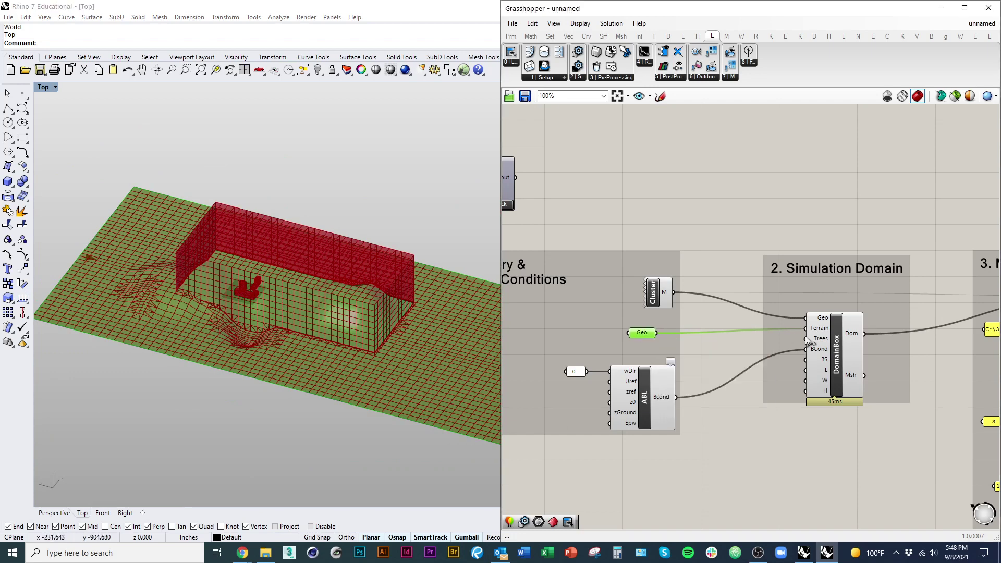
Step: Disconnect the terrain Geo parameter from the DomainBox's Terrain input and turn off the parameter's preview
drag(805, 328, 653, 337)
right_click(653, 337)
mouse_move(702, 395)
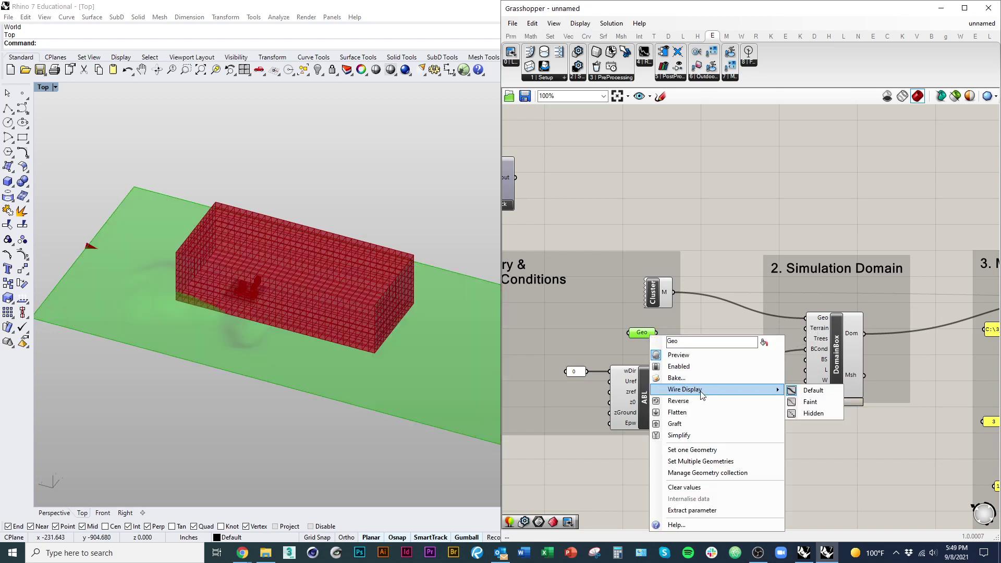
click(643, 333)
right_click(643, 333)
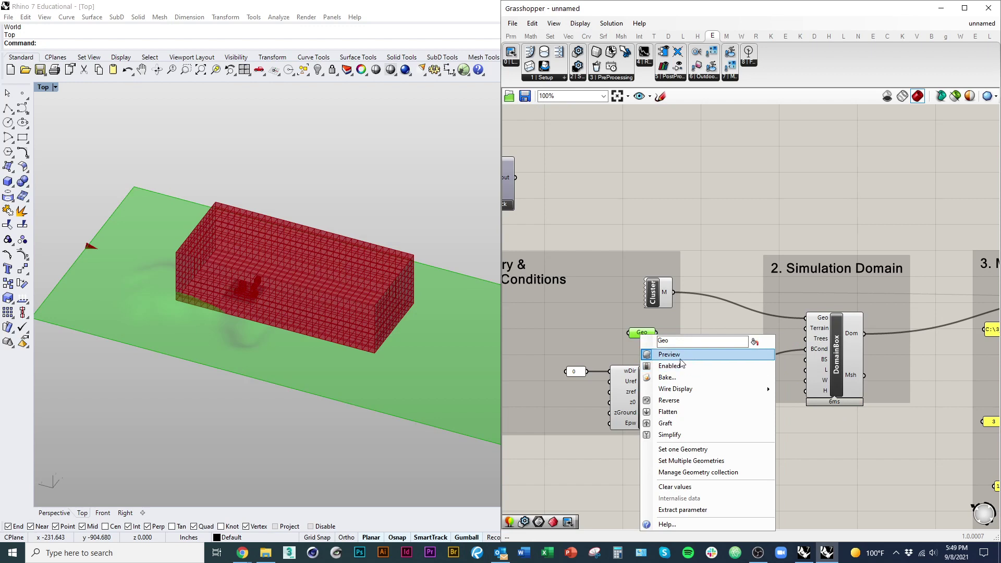
click(678, 355)
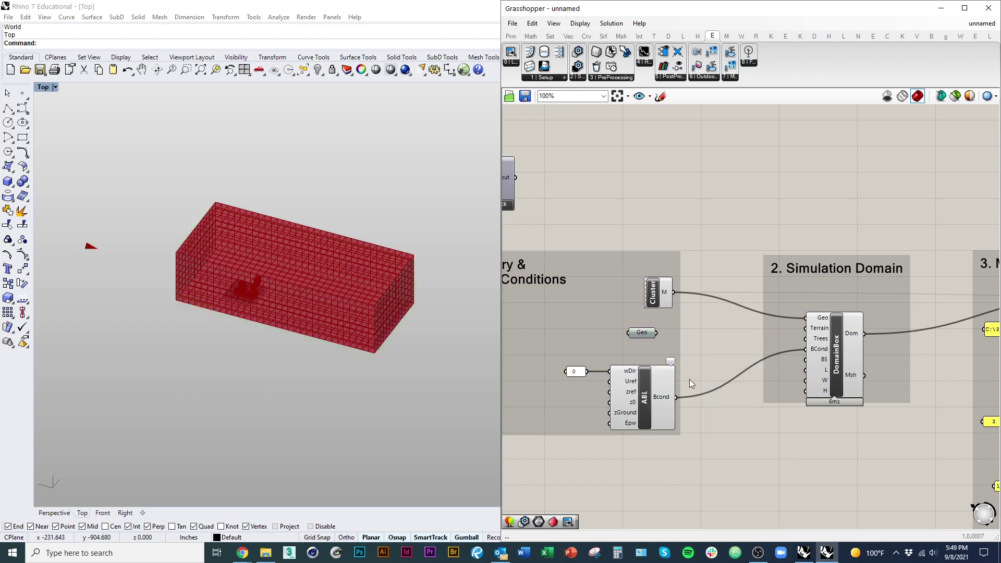
Step: Hide the DomainBox preview and examine the building meshes in Rhino from several angles
click(840, 368)
right_click(792, 204)
click(807, 222)
scroll(325, 317, up, 3)
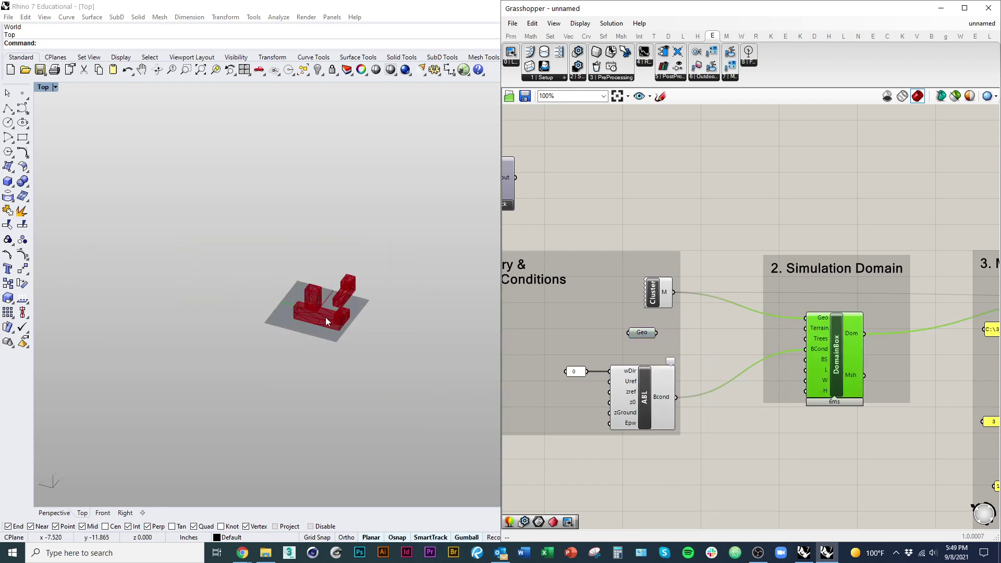
scroll(328, 297, up, 4)
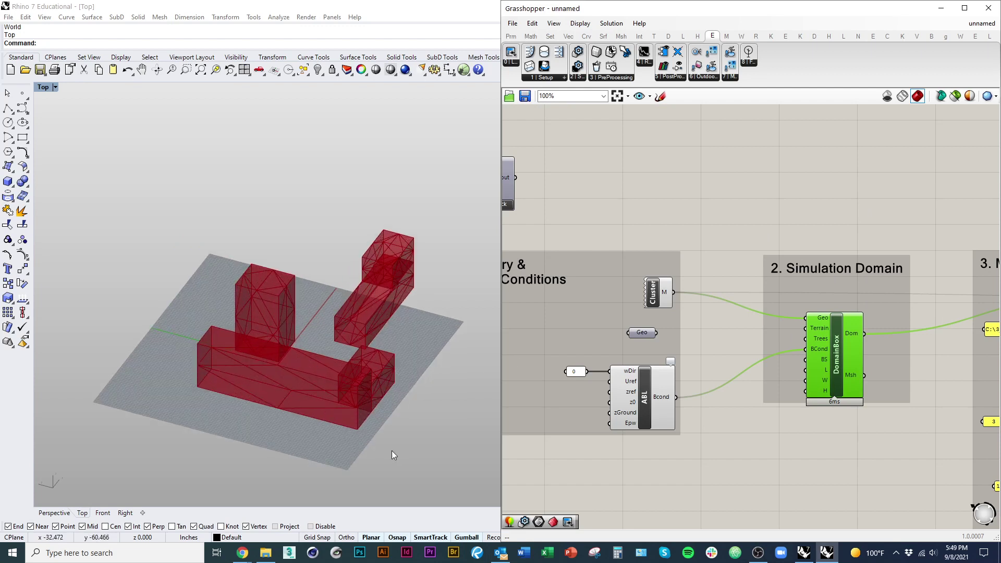
scroll(324, 368, down, 4)
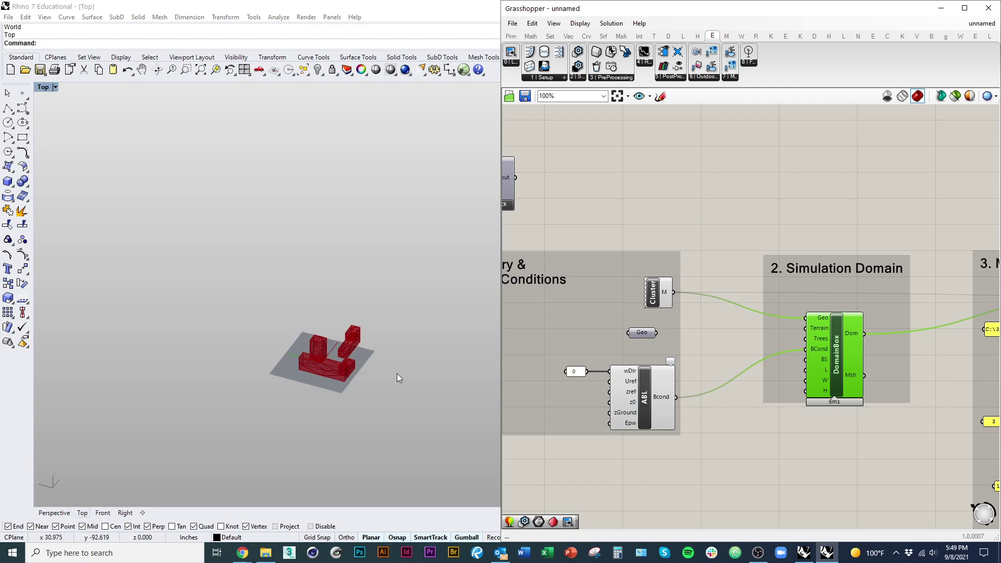
scroll(396, 373, up, 5)
click(334, 393)
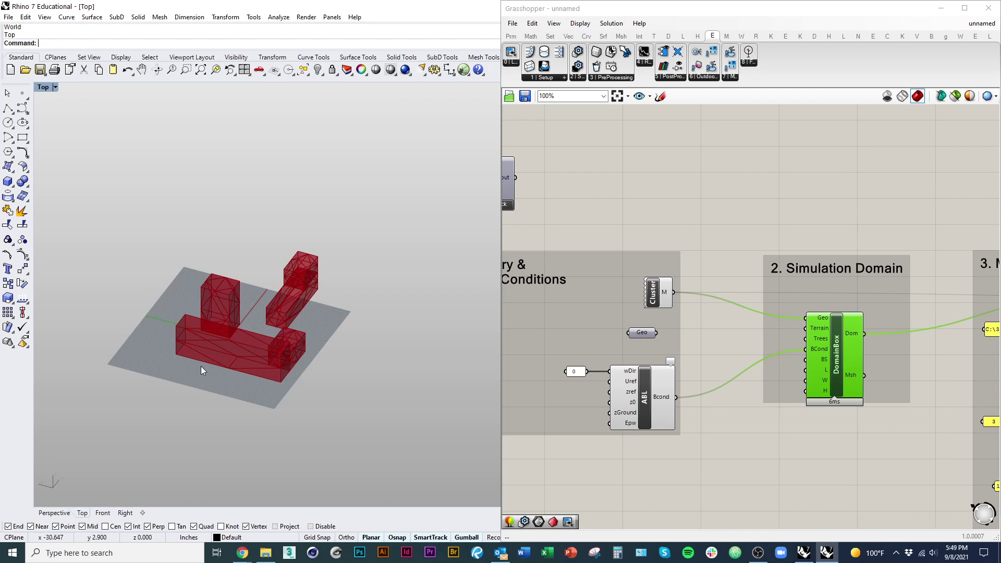
right_drag(231, 322, 227, 433)
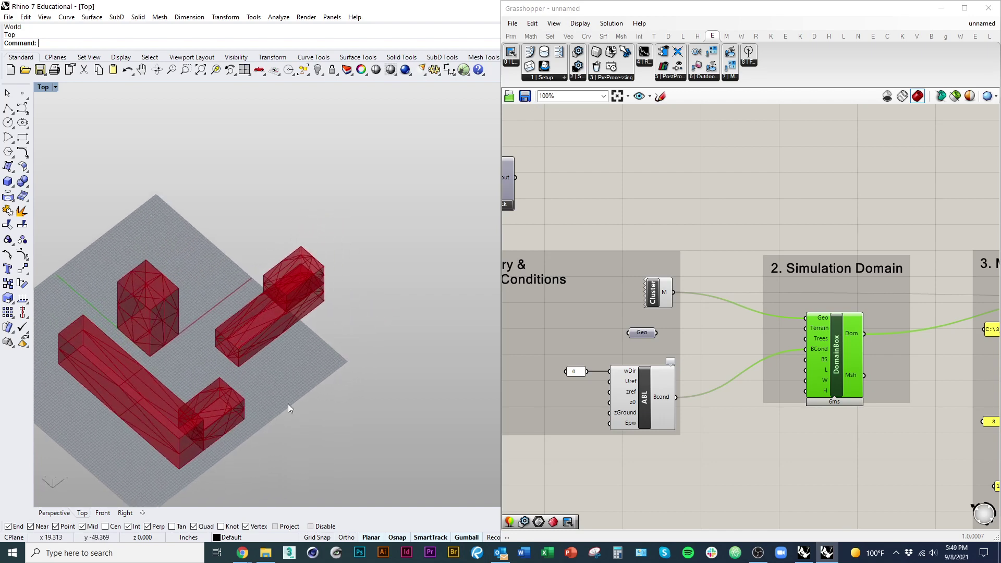
right_drag(268, 417, 274, 383)
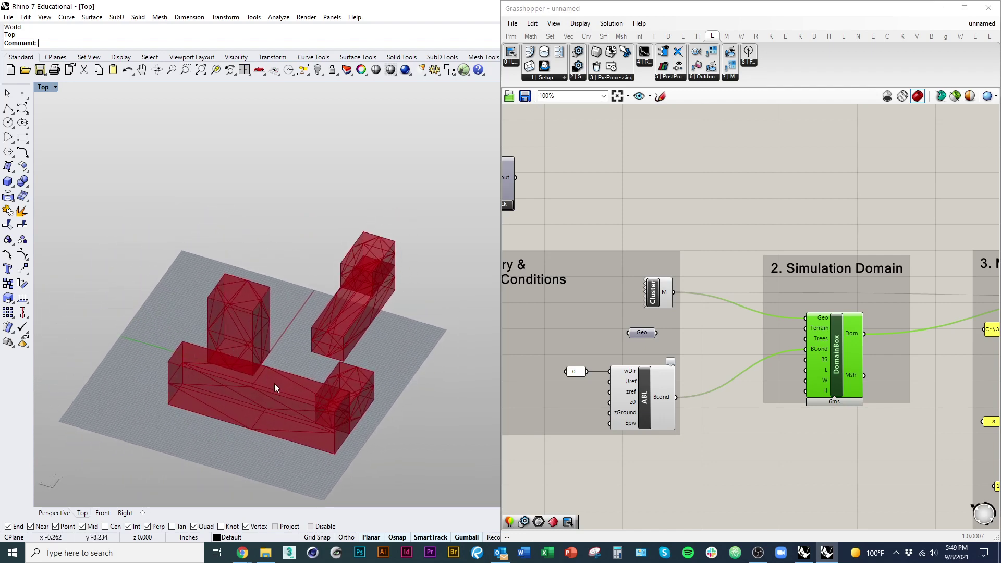
Step: Draw a large rectangular box in Rhino across the area of the building meshes, with its base on the ground plane
click(8, 181)
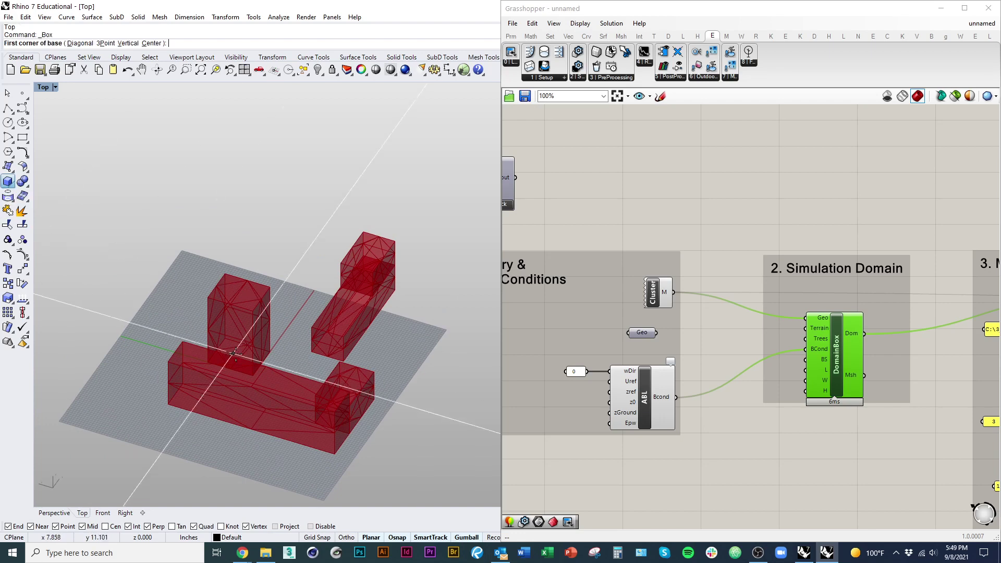
right_drag(178, 353, 217, 340)
scroll(217, 340, up, 2)
click(191, 381)
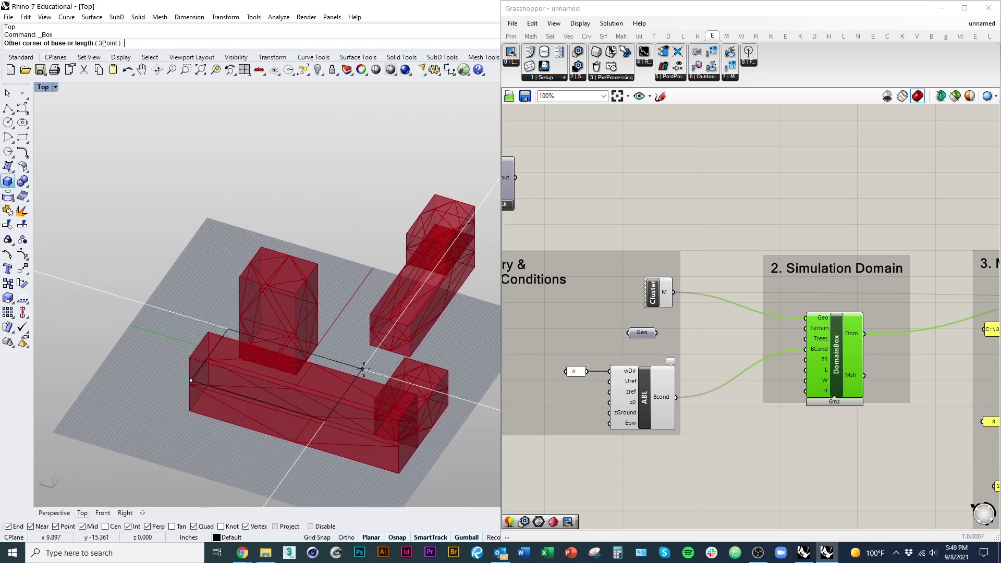
click(386, 366)
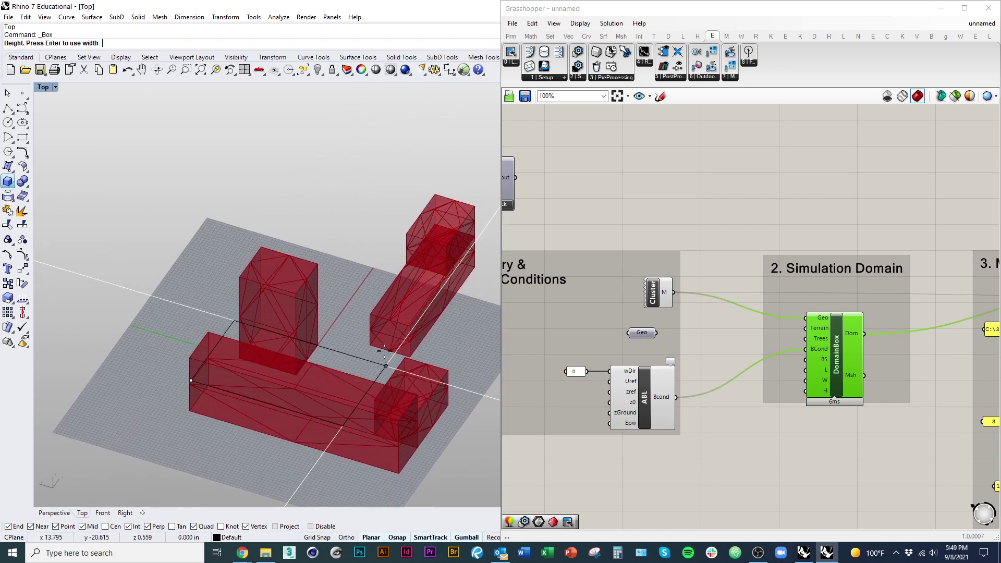
click(386, 303)
right_drag(387, 407, 333, 444)
scroll(334, 472, up, 5)
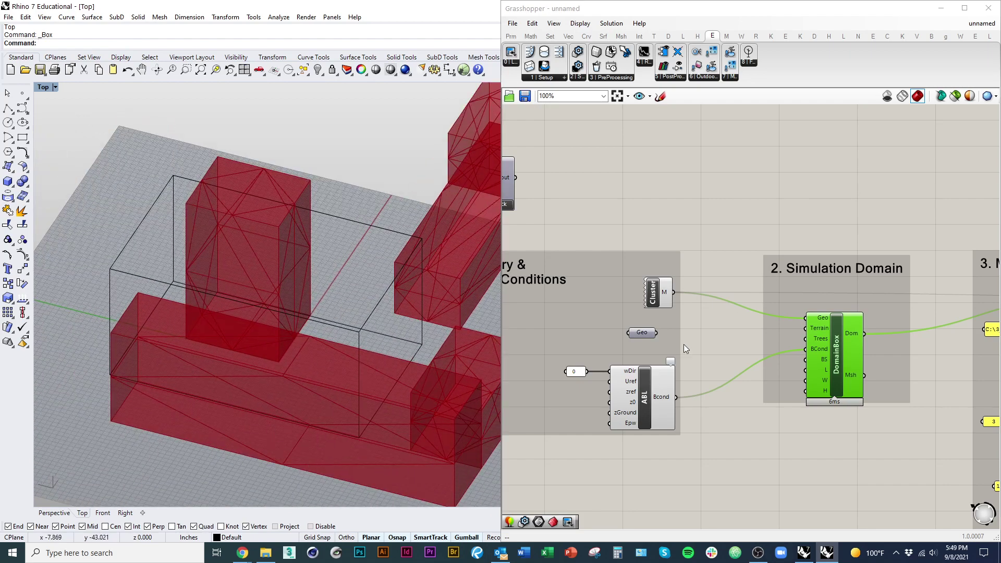
Step: Hide the Cluster component's building preview and switch the Rhino viewport to shaded display
click(658, 290)
right_click(658, 290)
click(686, 225)
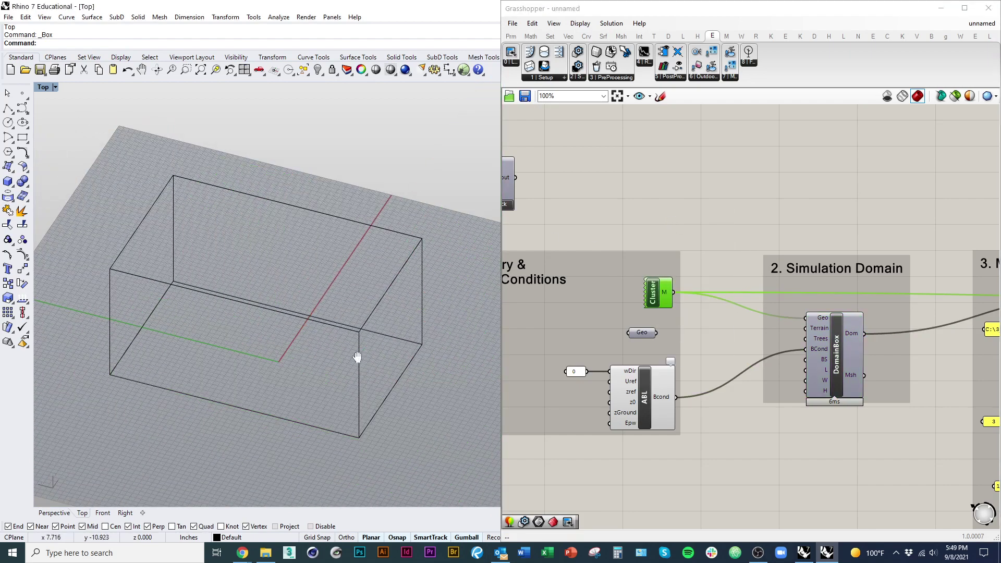
right_drag(358, 357, 336, 406)
scroll(336, 406, down, 3)
click(338, 410)
scroll(384, 429, up, 3)
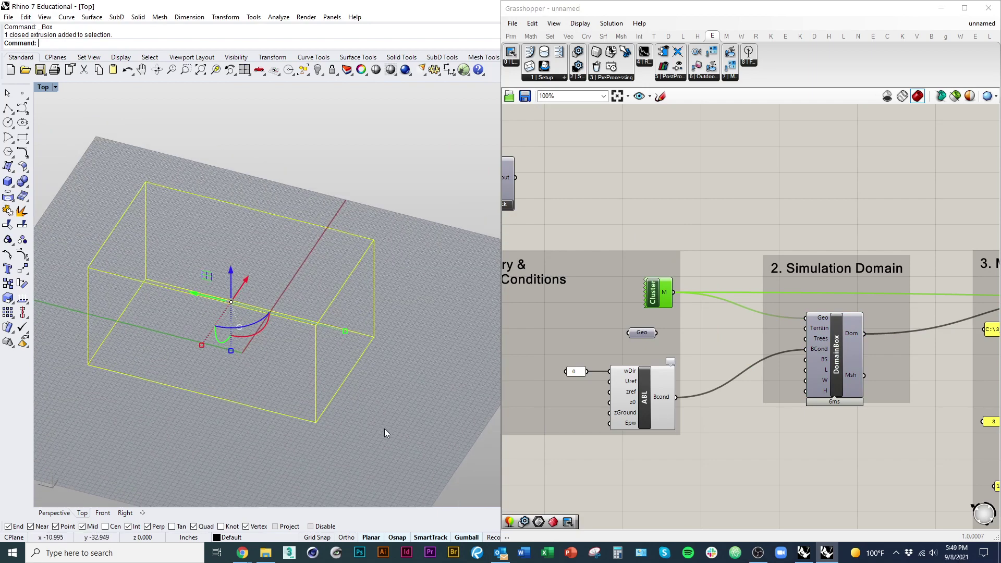
key(ctrl+alt+s)
click(287, 434)
mouse_move(285, 443)
shift+right_down()
mouse_move(237, 405)
mouse_move(284, 409)
mouse_move(286, 433)
shift+right_up()
Step: Draw a low, narrow box on the ground along the short end face of the large box
text(box)
key(Return)
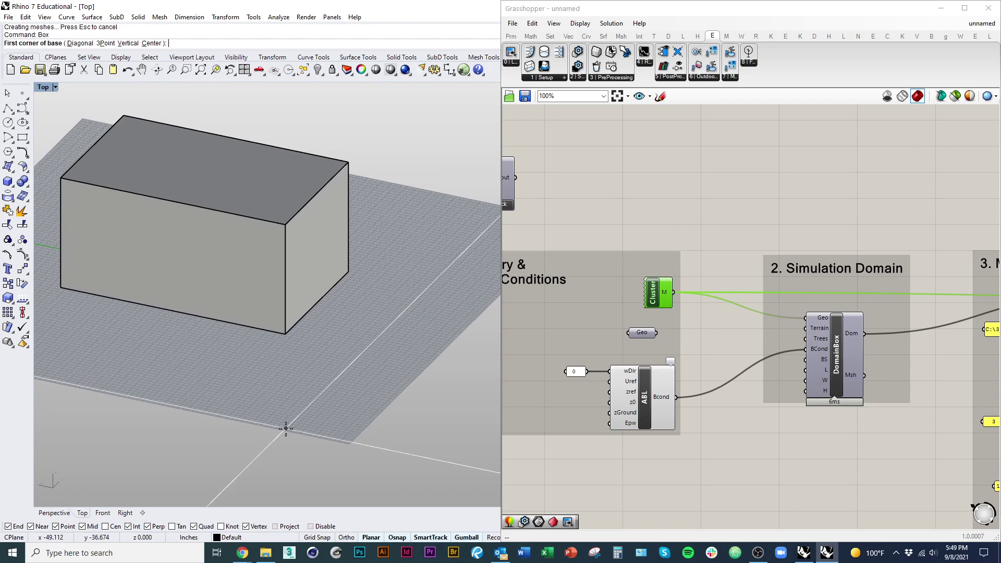
shift+right_drag(306, 391, 286, 420)
scroll(286, 420, up, 4)
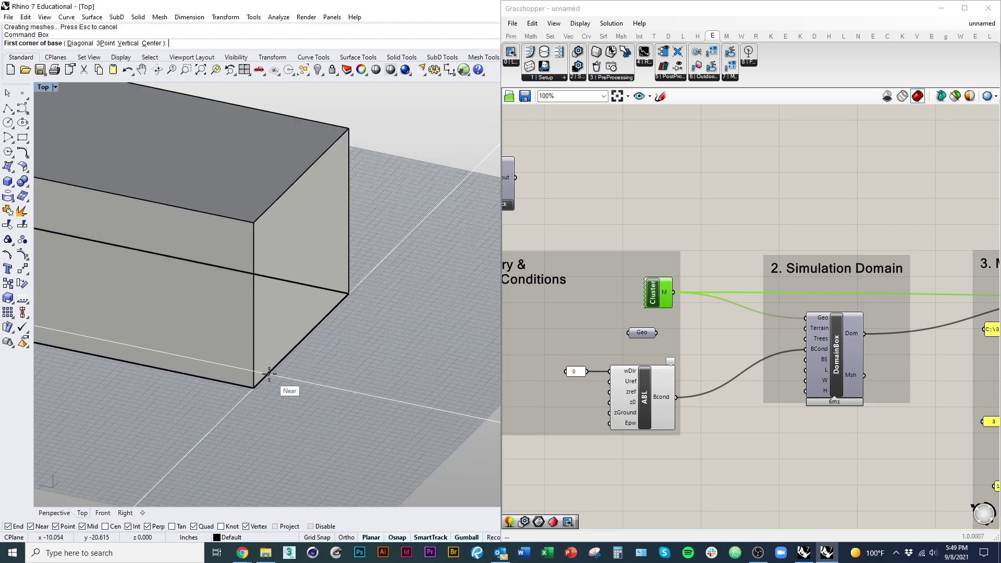
click(284, 386)
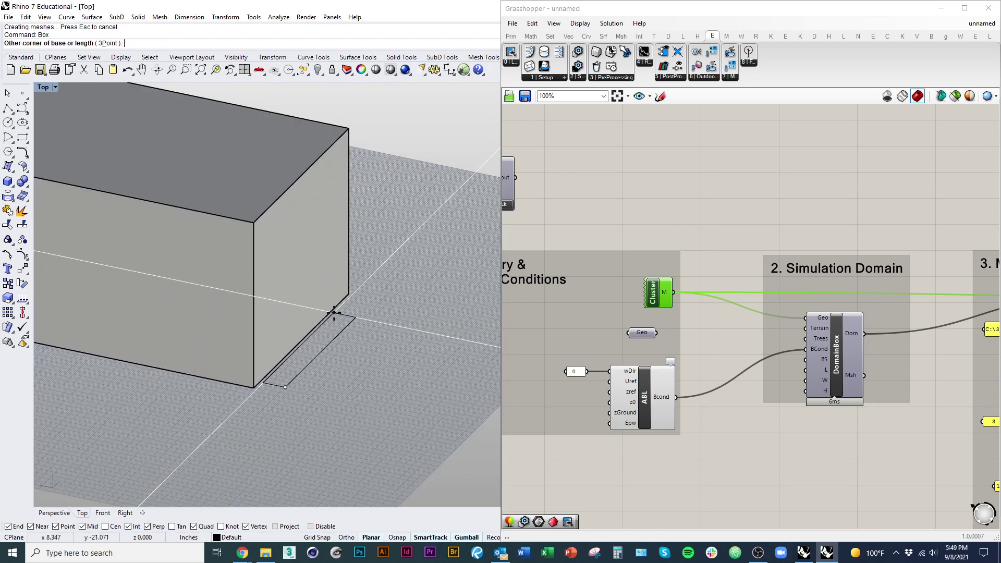
click(333, 311)
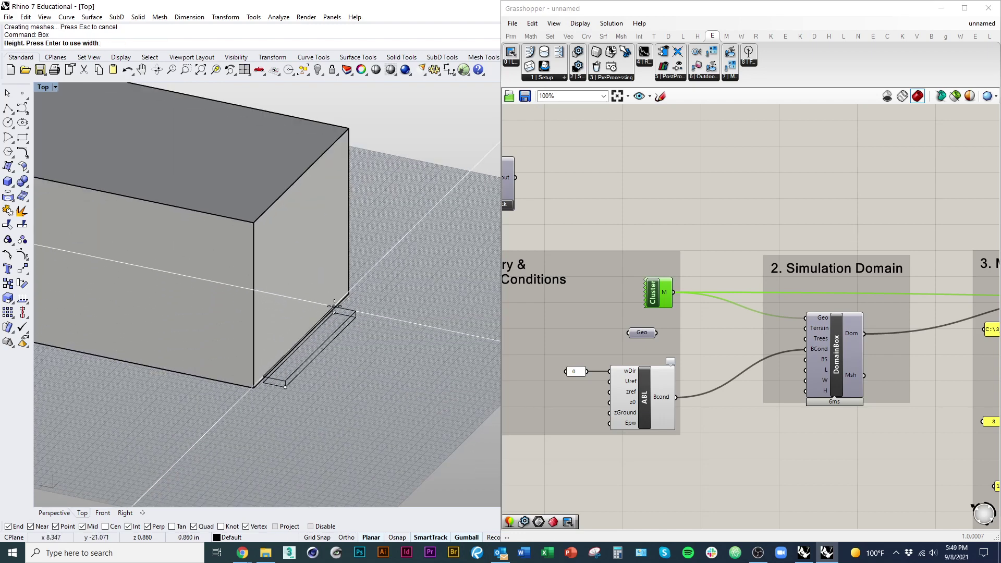
click(334, 267)
Step: Raise the narrow box, centre it on the end wall, and push it partly into the large box
drag(310, 300, 308, 213)
right_drag(397, 222, 313, 250)
text(zsa)
key(Return)
right_drag(360, 318, 370, 400)
scroll(299, 344, down, 7)
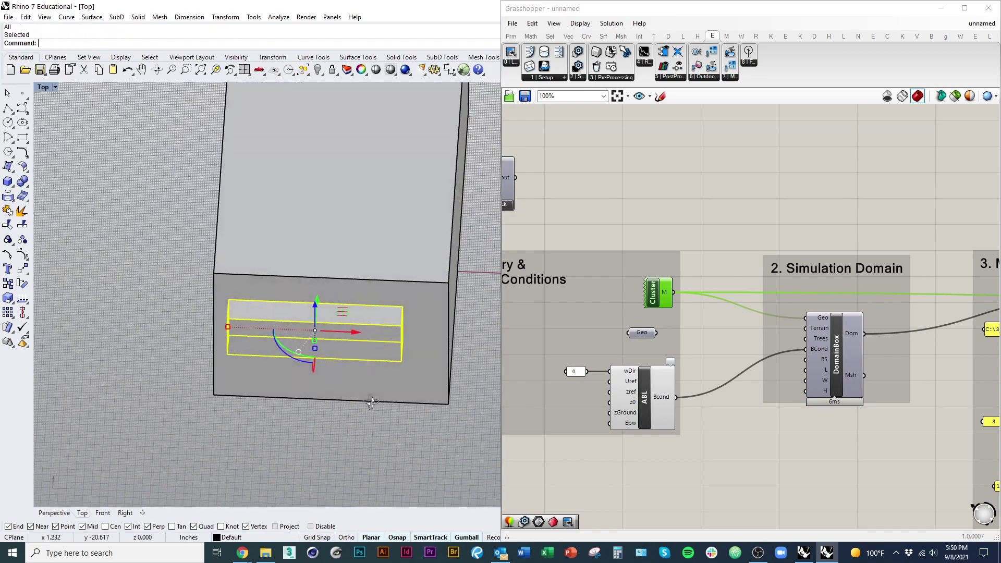
drag(351, 330, 365, 330)
right_drag(368, 334, 451, 379)
mouse_move(331, 303)
mouse_down()
mouse_move(317, 295)
mouse_move(324, 308)
mouse_up()
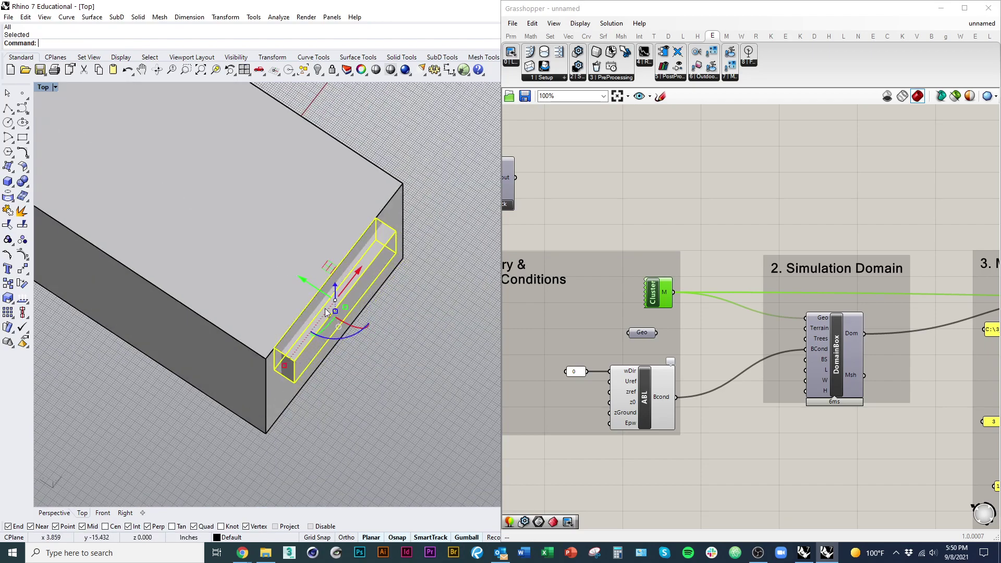
Step: Place a flatter copy of the narrow box low on the opposite end wall and centre it across the wall
right_drag(325, 308, 189, 355)
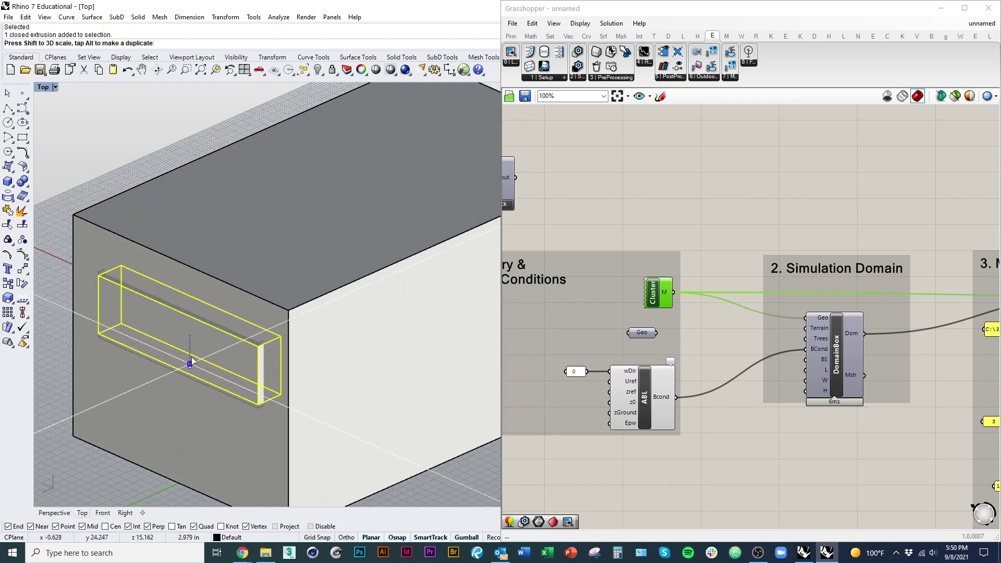
drag(189, 312, 187, 413)
shift+right_drag(188, 413, 211, 374)
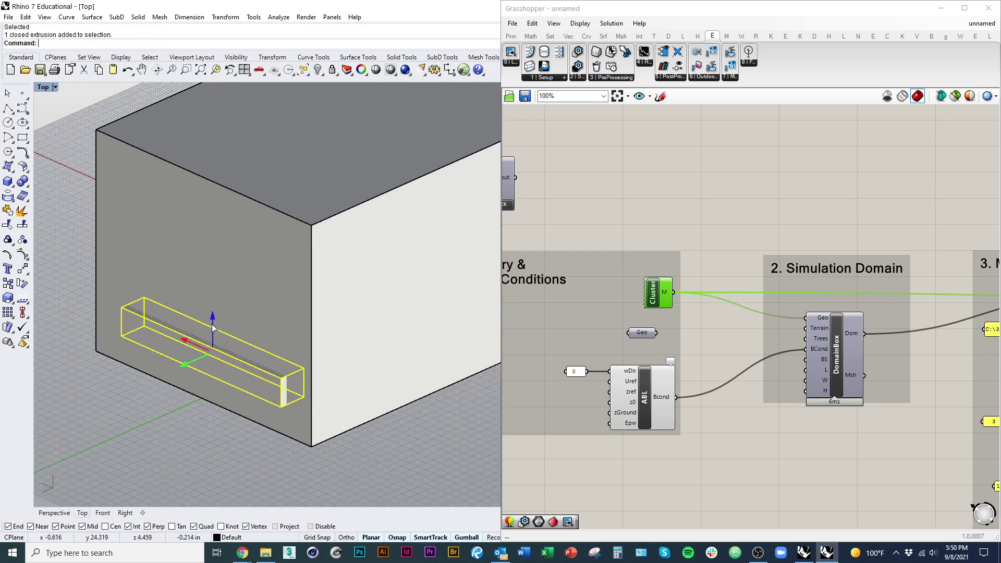
drag(202, 352, 204, 375)
ctrl+shift+right_drag(187, 351, 227, 373)
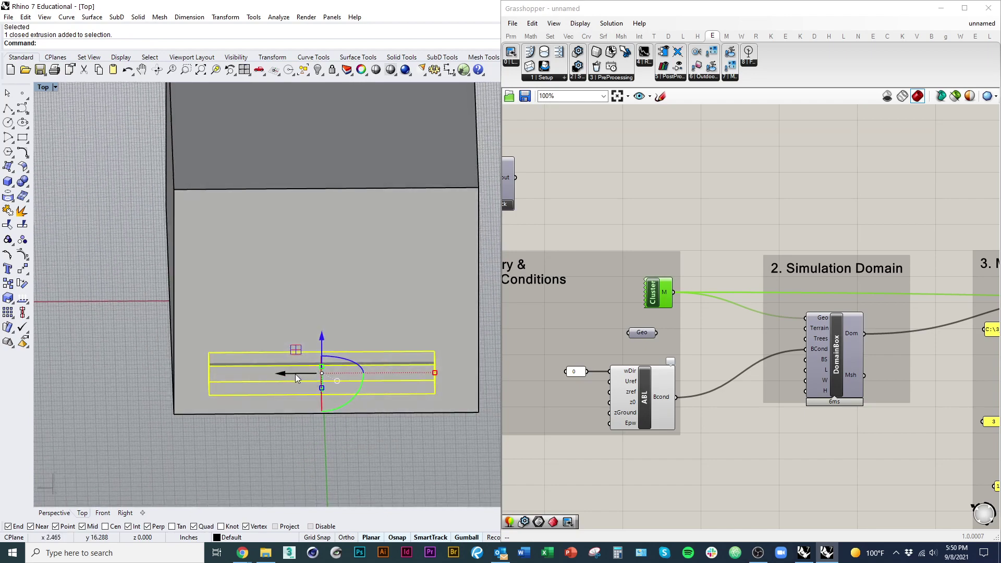
ctrl+shift+right_drag(295, 374, 379, 360)
click(379, 353)
drag(370, 349, 374, 368)
key(Escape)
Step: Compare the new box with the DomainBox's simulation domain in Rhino, then hide the domain preview again
ctrl+shift+right_drag(365, 359, 421, 319)
scroll(323, 355, down, 9)
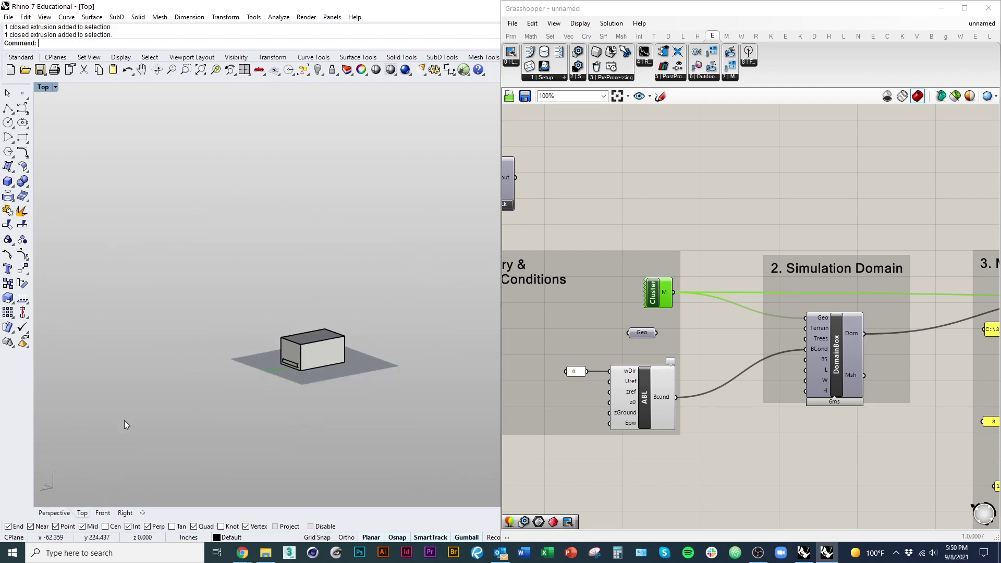
click(824, 351)
scroll(219, 417, down, 5)
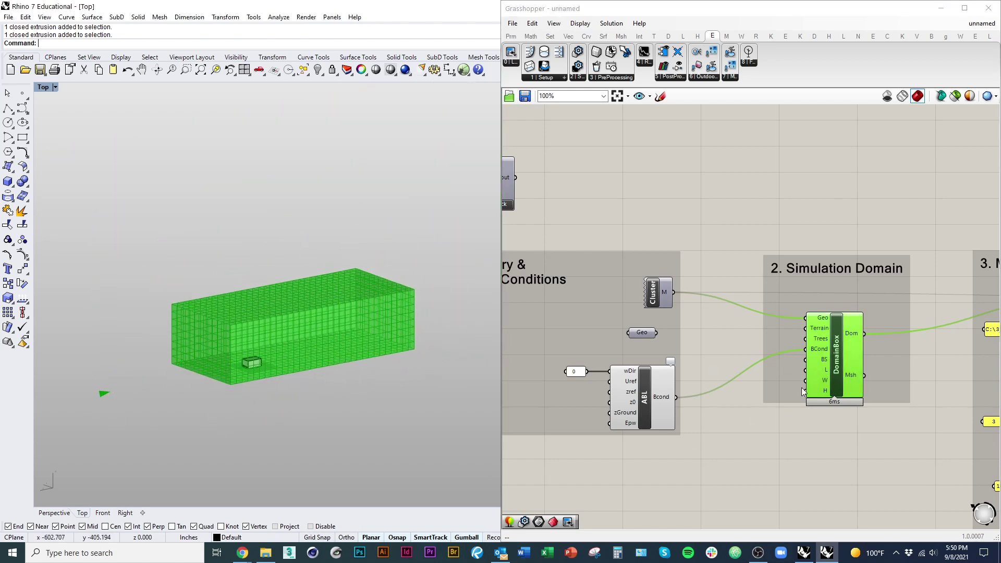
right_click(834, 363)
click(887, 380)
Step: Split the large box using the two narrow boxes in its end walls as cutting objects
scroll(222, 333, up, 3)
scroll(321, 468, up, 2)
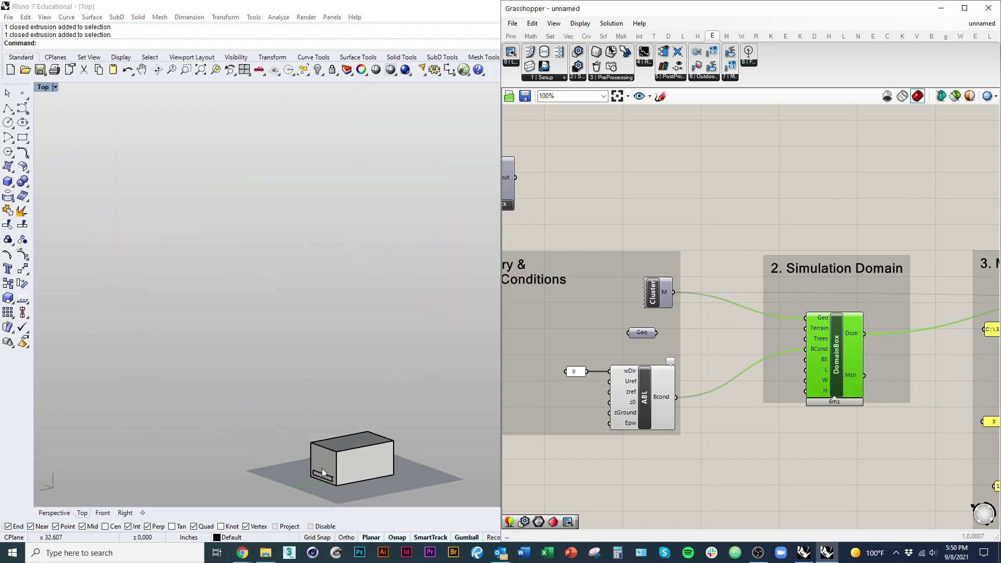
scroll(322, 468, up, 4)
right_drag(443, 407, 224, 427)
click(224, 427)
click(292, 387)
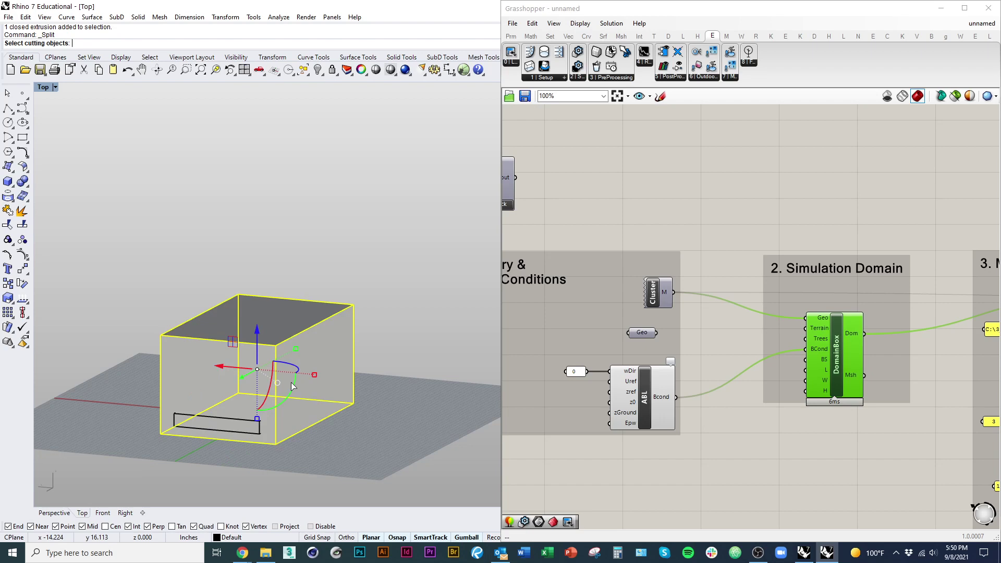
click(228, 431)
right_drag(365, 387, 266, 425)
click(331, 350)
key(Return)
Step: Delete the cutting boxes and split-off wall pieces to leave an opening in each end wall
right_drag(331, 389, 321, 419)
click(308, 389)
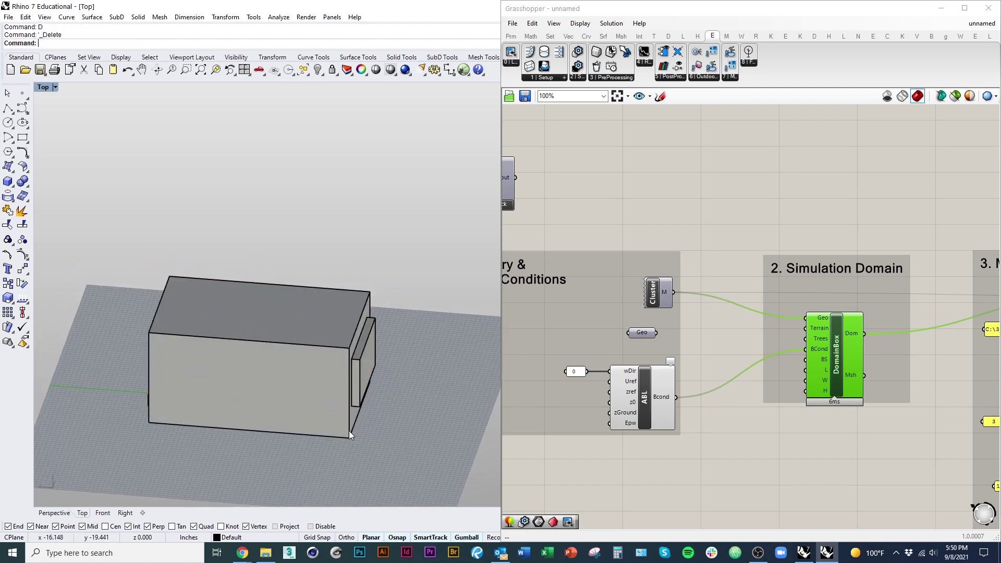
key(Delete)
right_drag(259, 403, 197, 455)
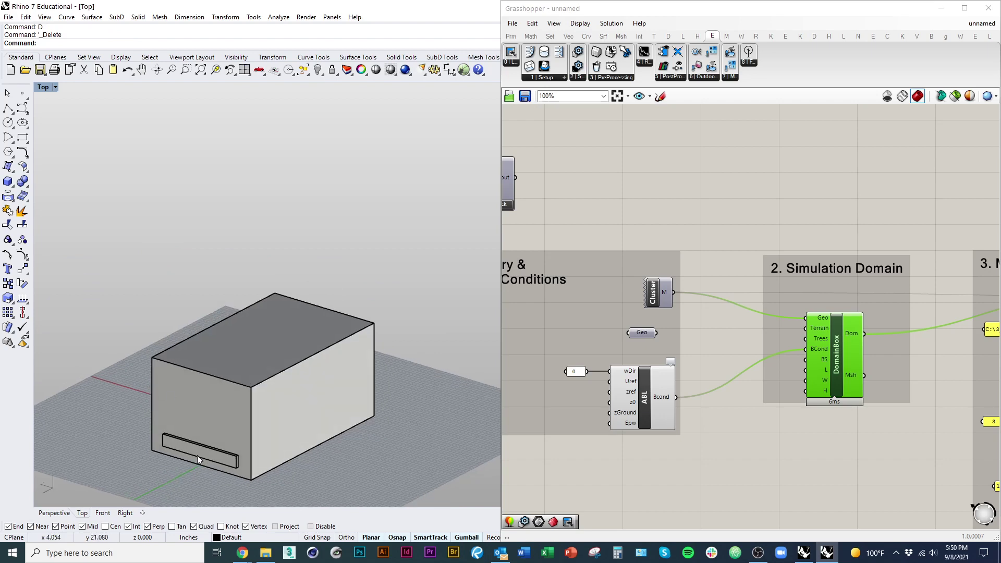
Step: Offset the opened box with OffsetSrf into a solid shell, using distance 3 and sharp corners, and inspect its wall thickness
click(258, 421)
text(Offset)
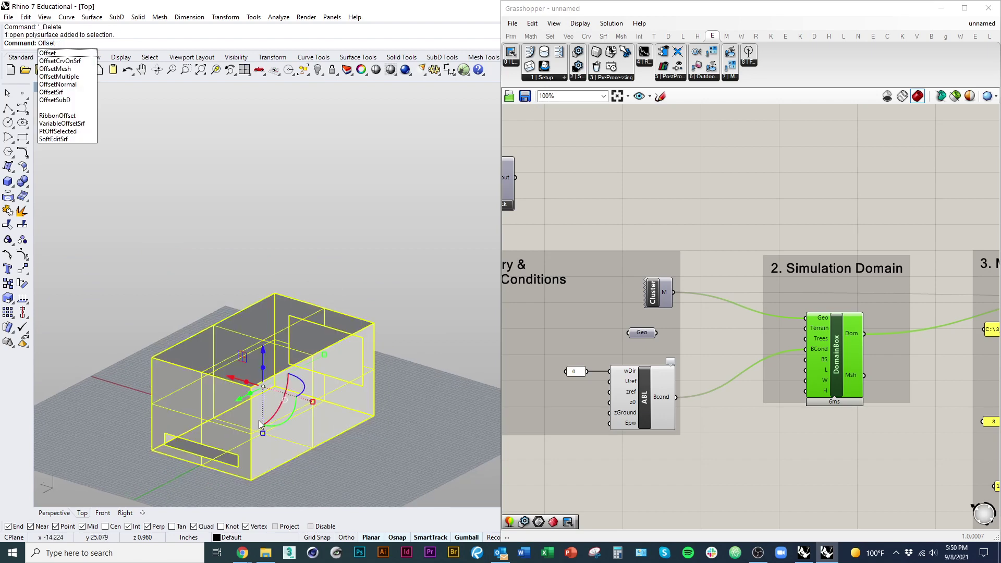
text(Srf)
key(Return)
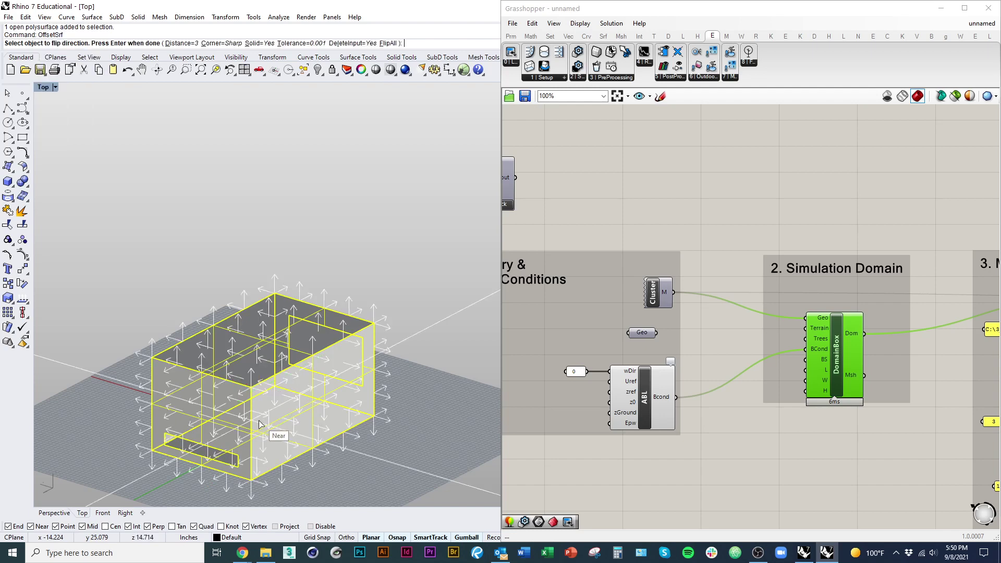
text(fd)
key(Return)
right_drag(306, 415, 244, 433)
key(Return)
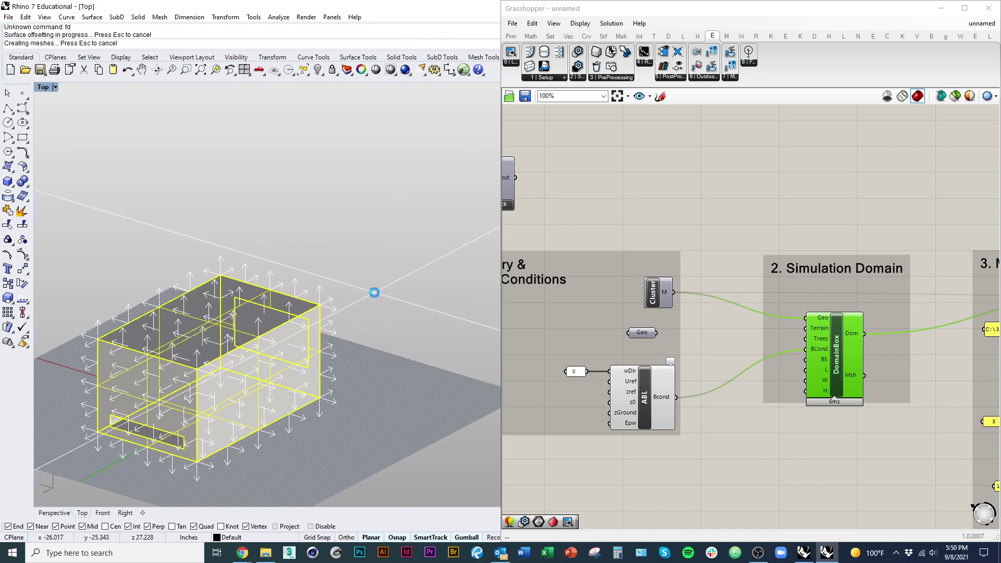
scroll(331, 405, down, 2)
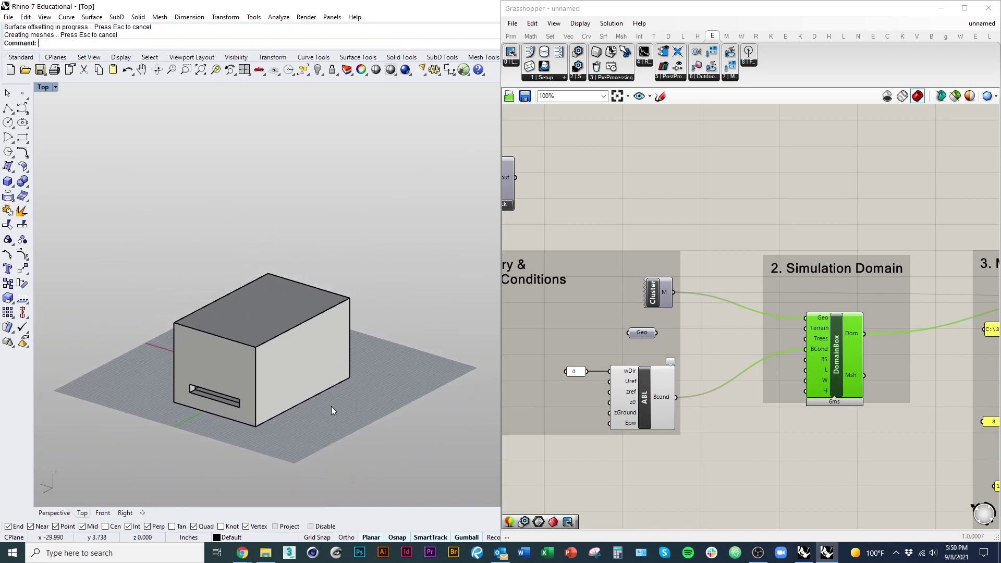
right_drag(331, 406, 194, 380)
click(284, 376)
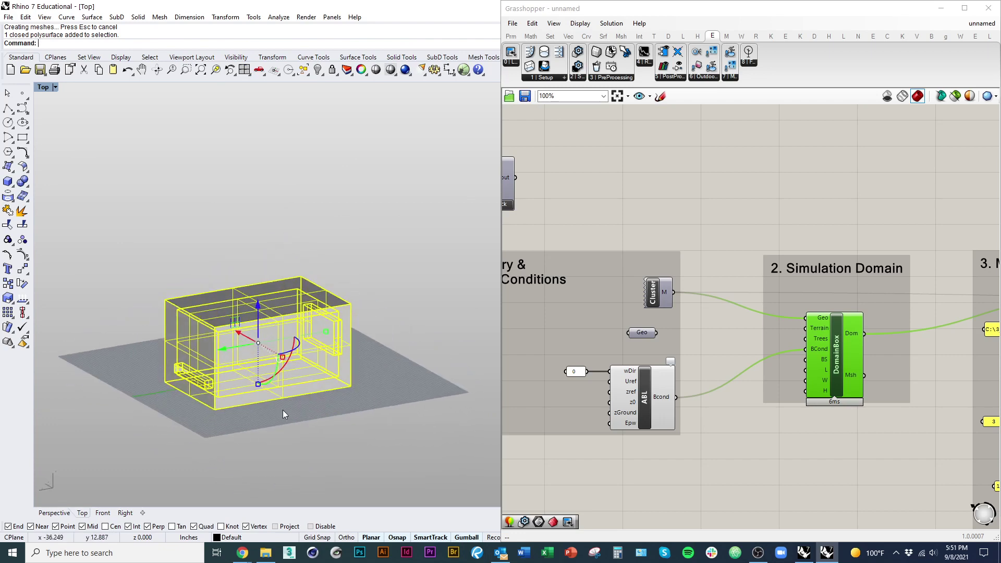
Step: Move the building shell vertically up by 1 from its lower front corner
text(m)
key(Return)
scroll(228, 447, up, 5)
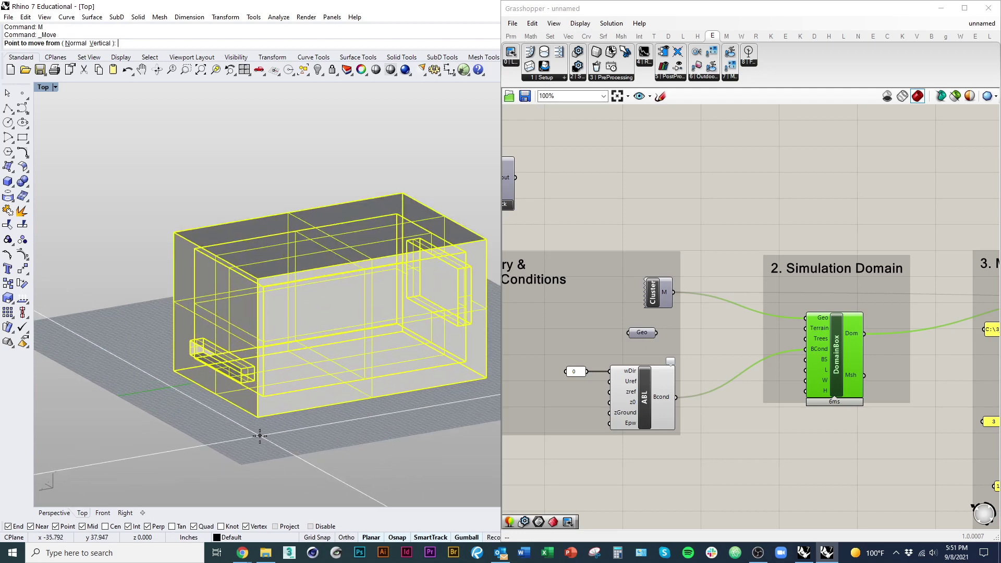
text(v)
key(Return)
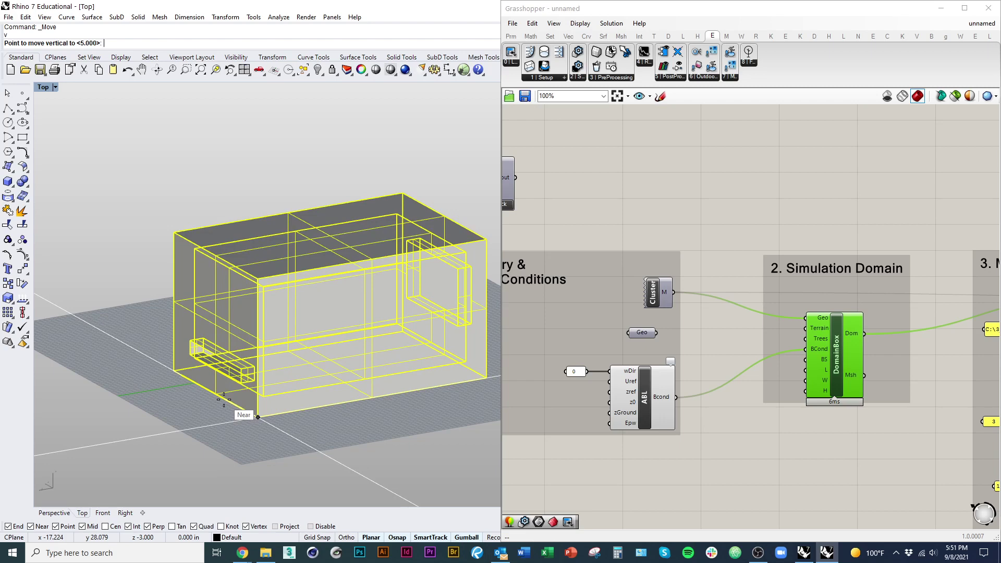
click(258, 417)
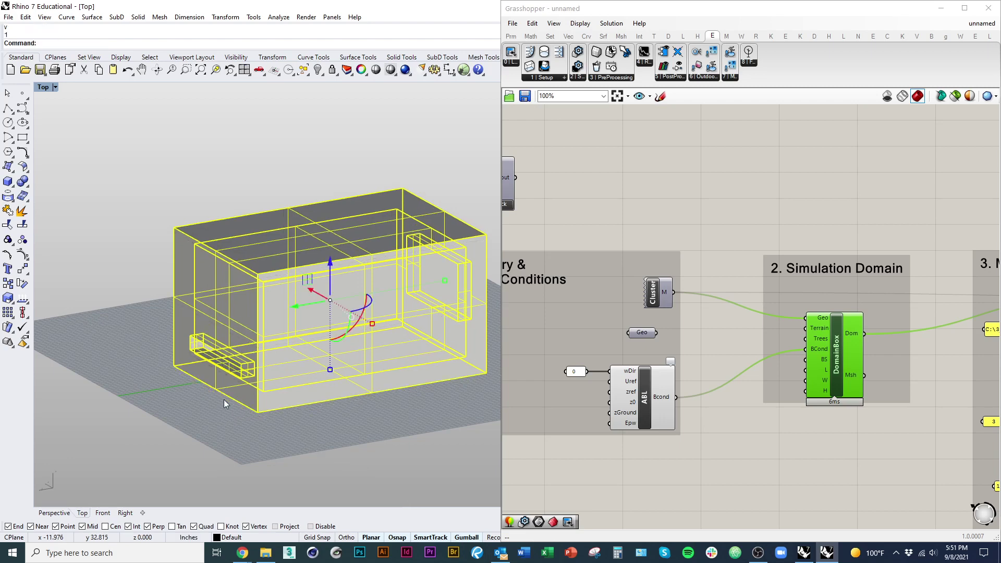
key(Escape)
Step: Move the building shell vertically from its lower corner to 0, and check its placement on the ground plane
click(214, 411)
text(b)
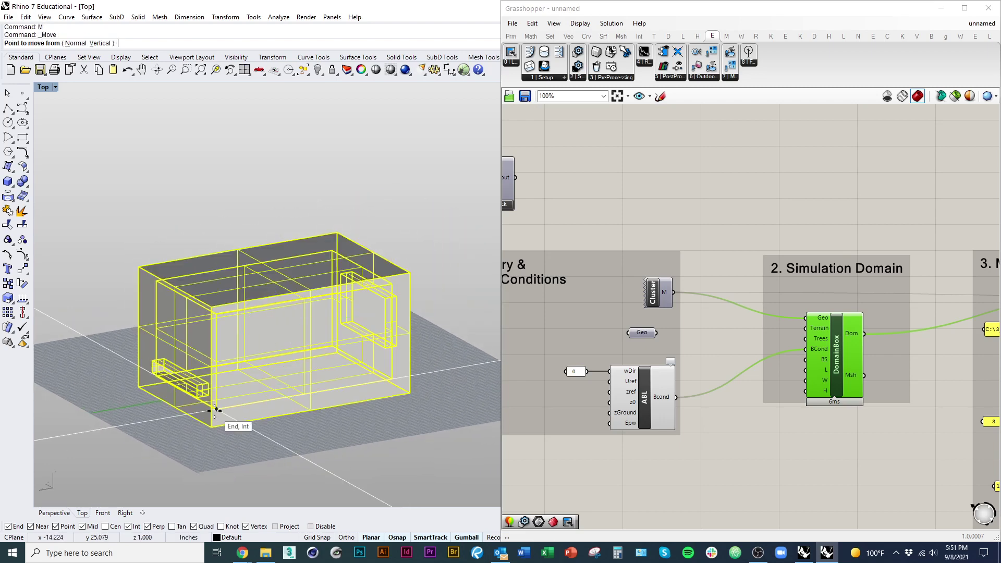
key(Return)
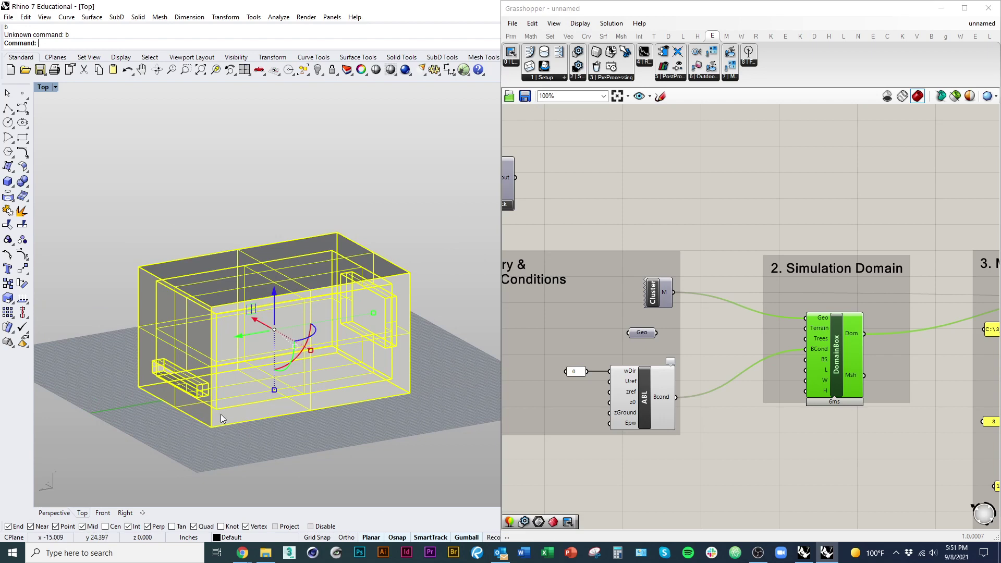
text(m)
key(Return)
text(v)
key(Return)
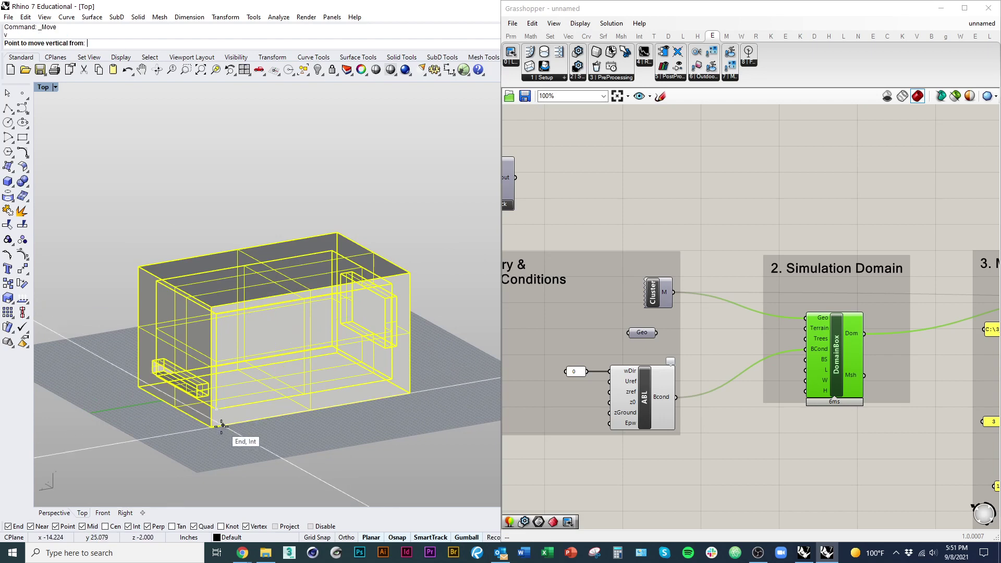
click(212, 427)
text(0)
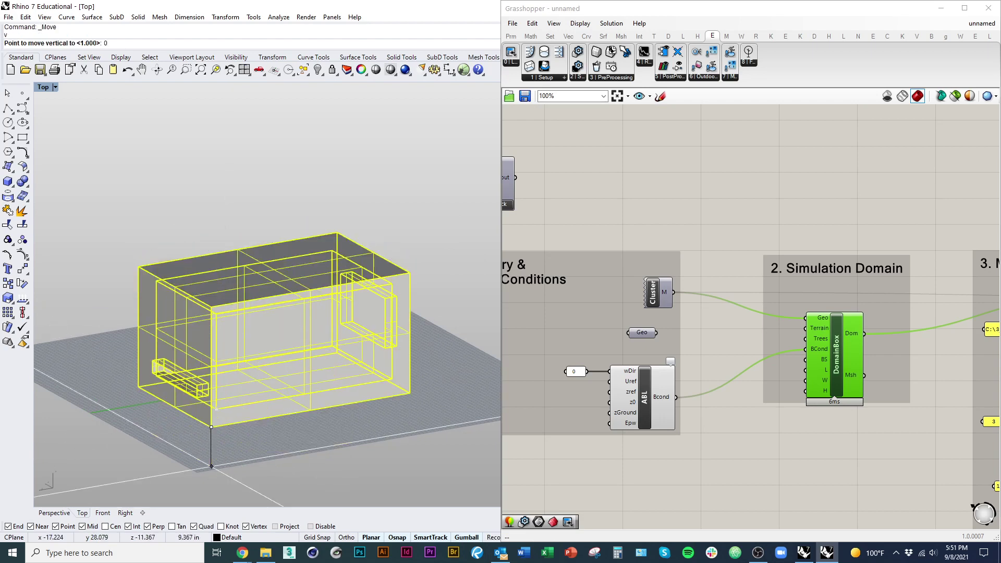
key(Return)
key(Escape)
mouse_move(233, 467)
right_down()
mouse_move(337, 421)
mouse_move(122, 427)
right_up()
right_drag(418, 418, 337, 422)
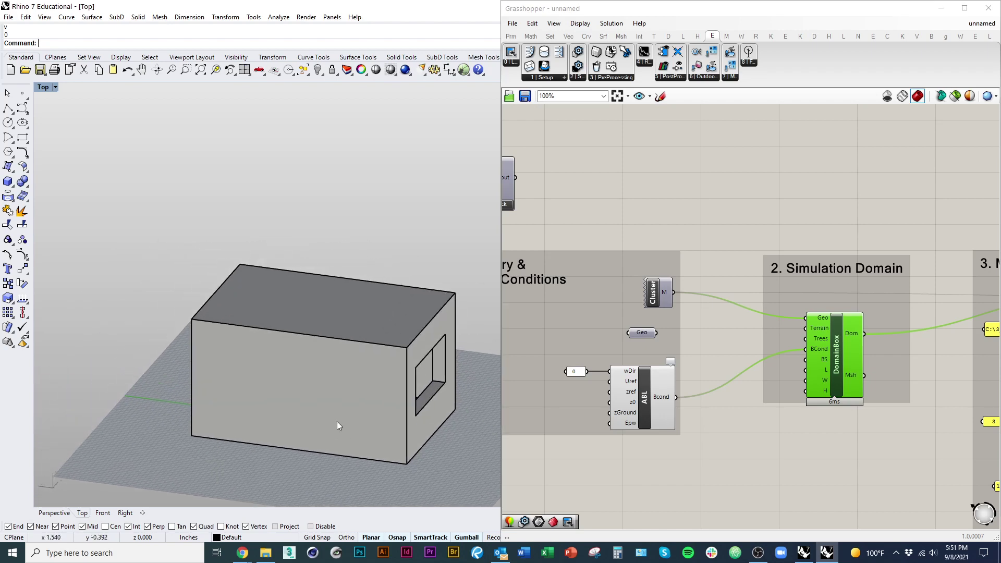
Step: Select the building shell in Rhino and add a Brep parameter to the Grasshopper canvas above the geometry group
click(337, 421)
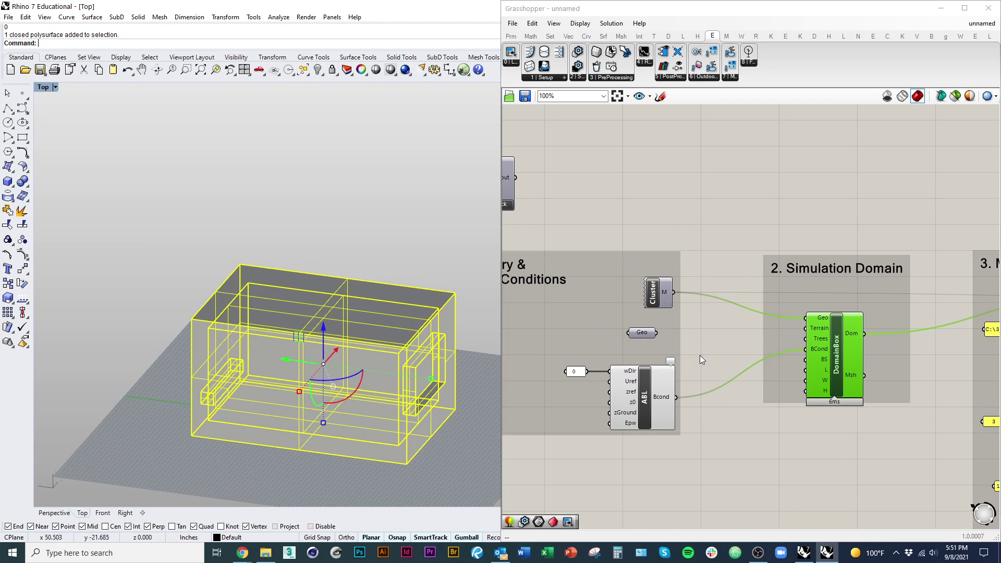
right_drag(630, 227, 748, 233)
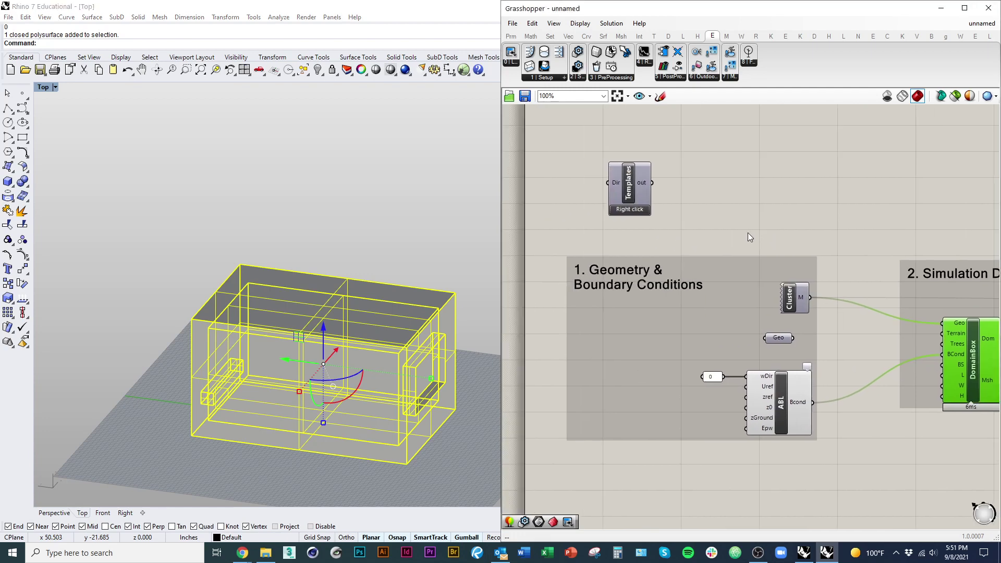
double_click(739, 231)
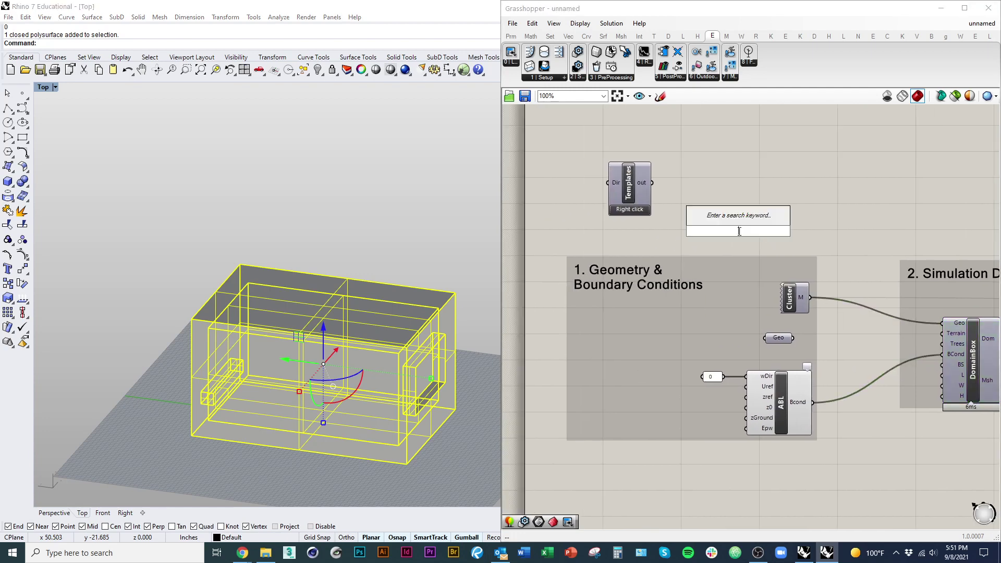
text(brep)
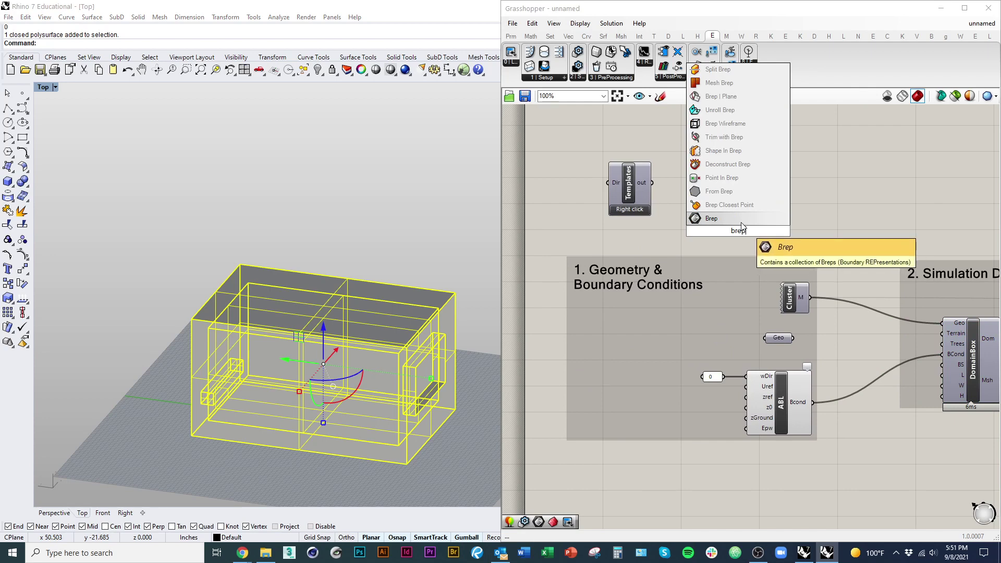
key(Return)
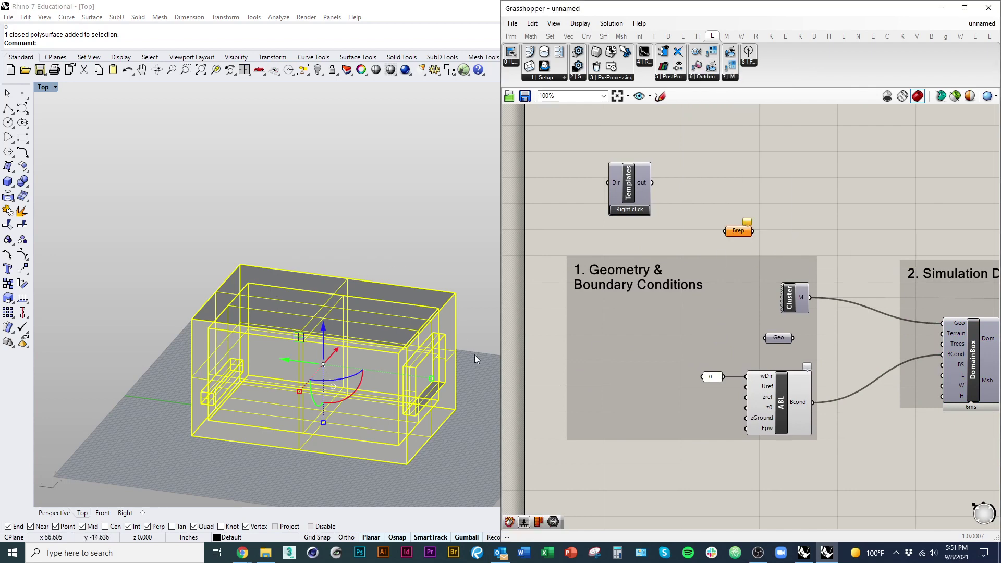
Step: Shift the Templates component away from the geometry group and place the Brep parameter just below it
right_drag(399, 423, 329, 408)
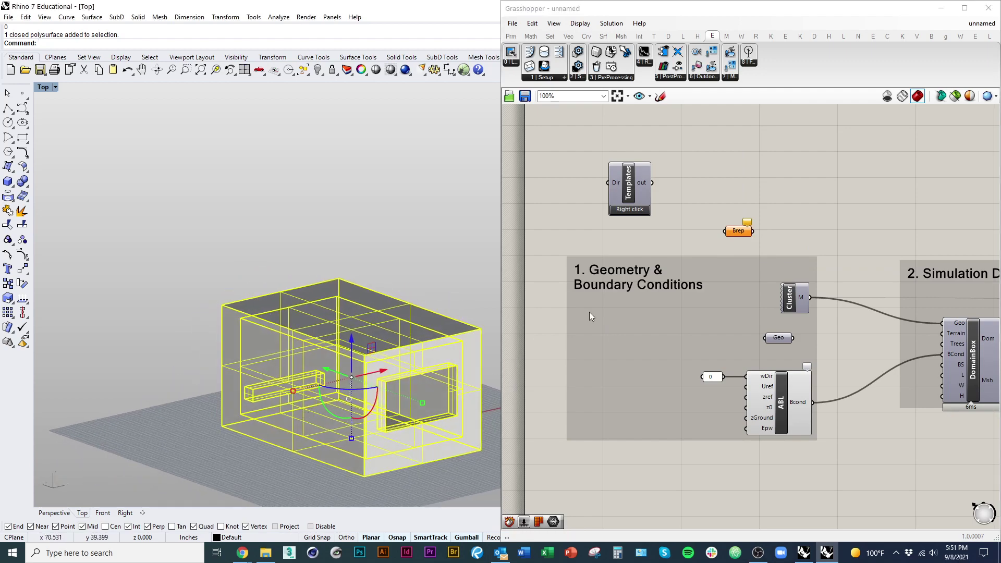
right_drag(756, 246, 698, 274)
scroll(699, 274, up, 2)
right_drag(575, 256, 714, 279)
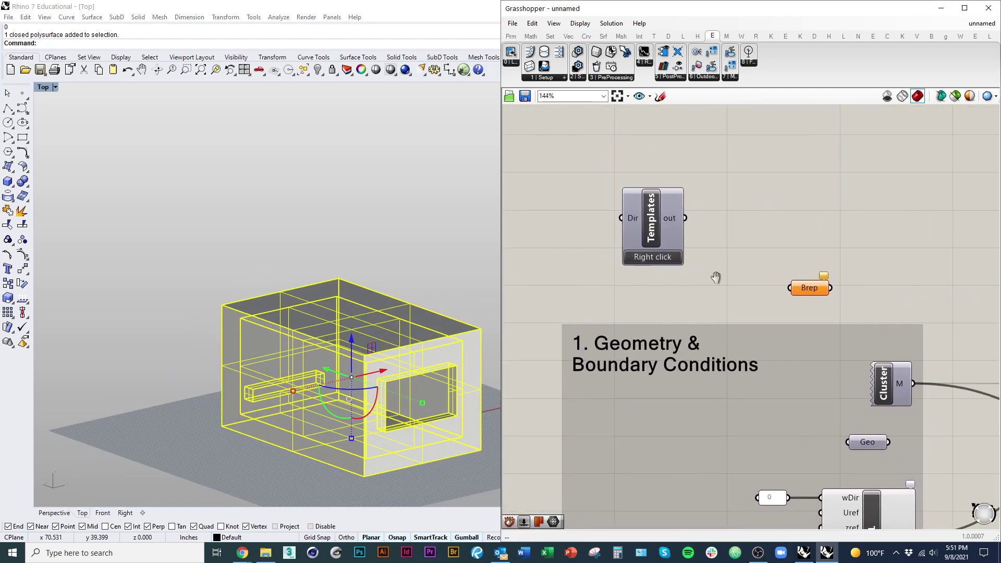
drag(655, 233, 599, 170)
right_drag(726, 268, 729, 246)
drag(813, 261, 666, 255)
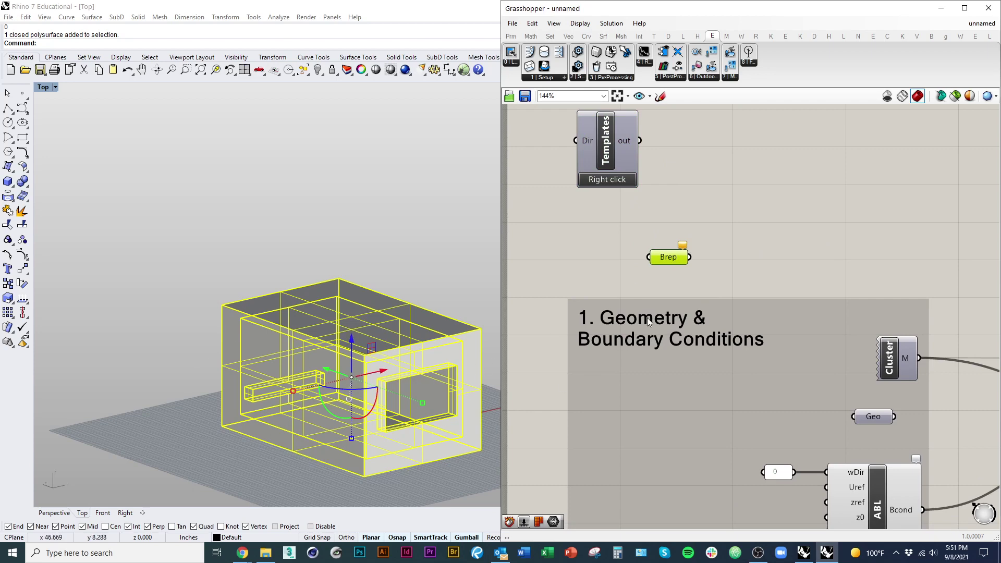
click(617, 264)
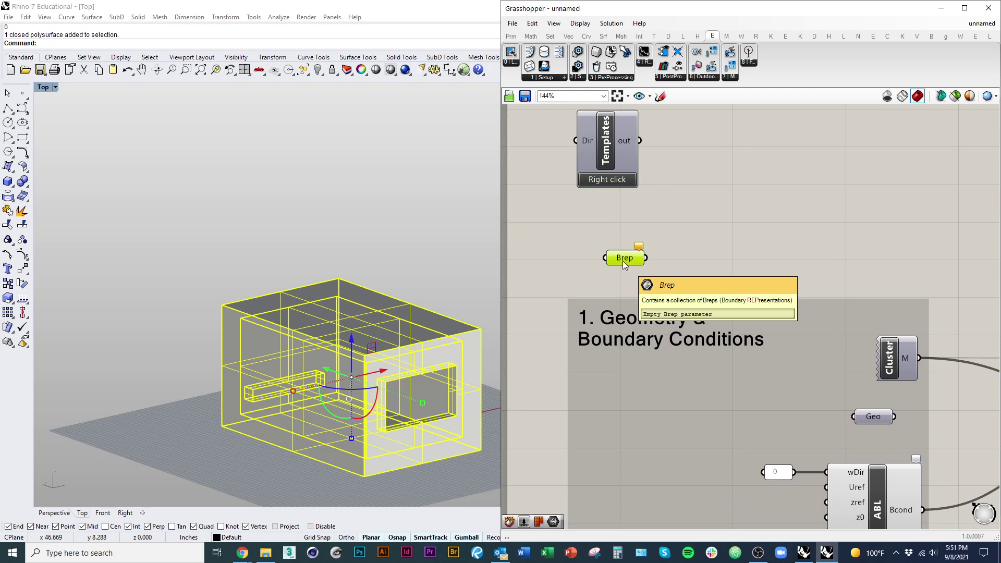
Step: Assign the selected building shell to the Brep parameter as one Brep and hide the original object in Rhino
right_click(624, 262)
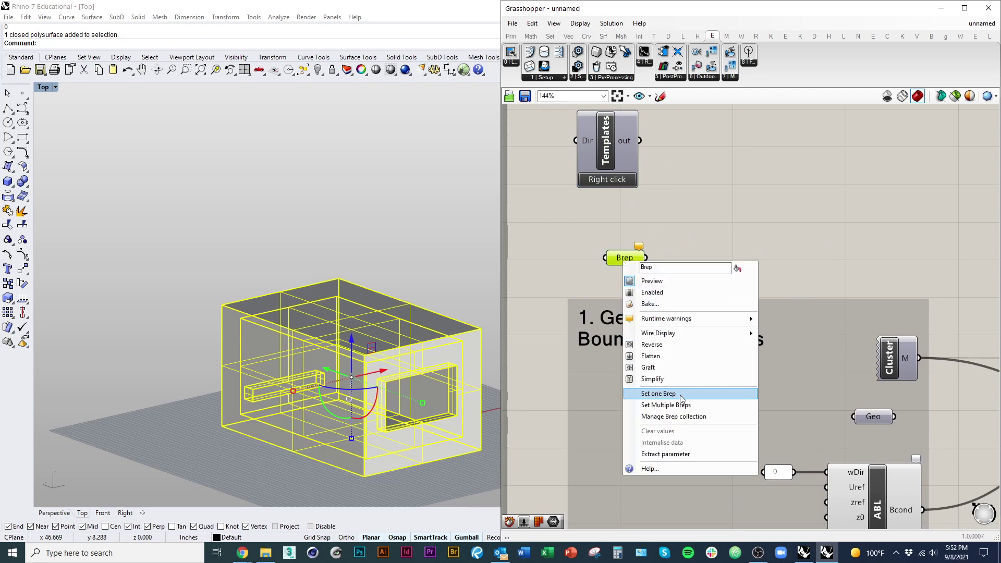
click(658, 394)
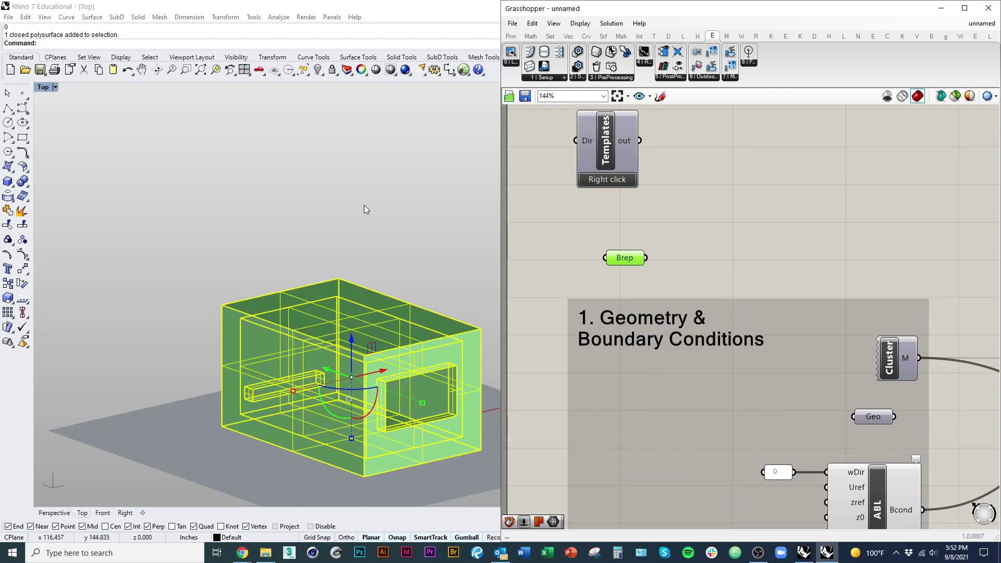
shift+right_drag(364, 205, 275, 184)
right_drag(370, 265, 383, 267)
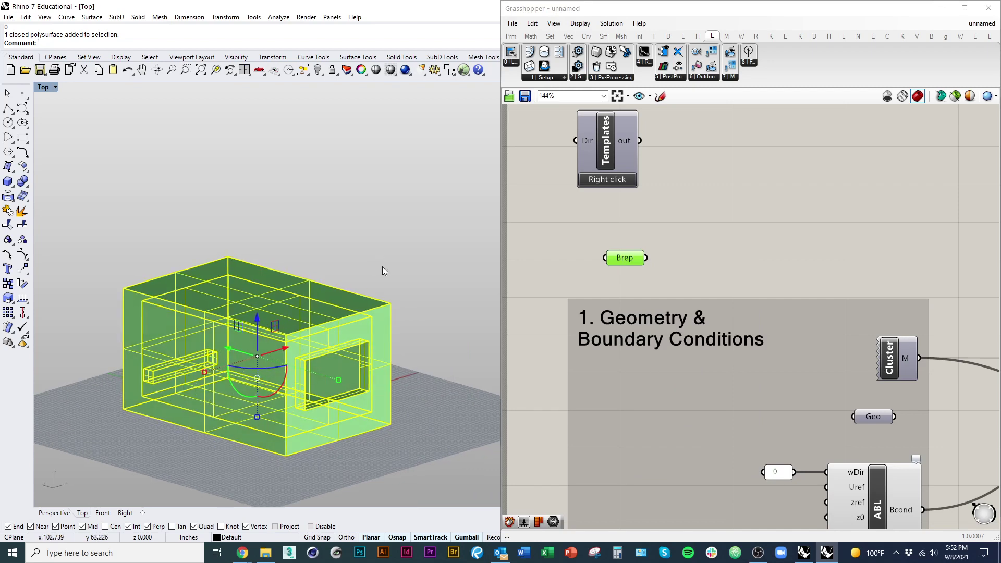
key(ctrl+h)
click(676, 290)
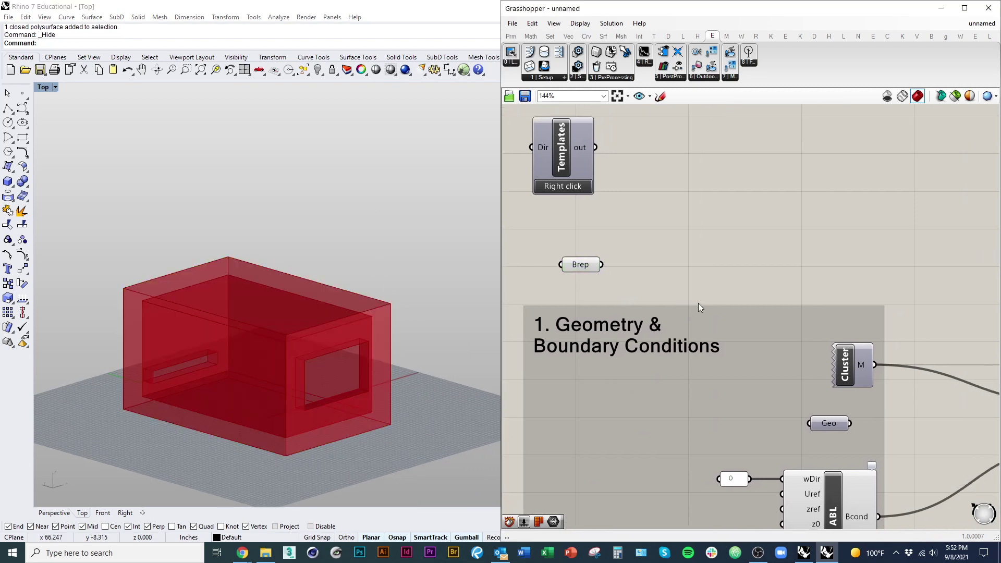
Step: Add a Mesh Brep component, feed the Brep parameter into its B input, and turn off the Brep parameter's preview
scroll(698, 302, down, 1)
double_click(706, 285)
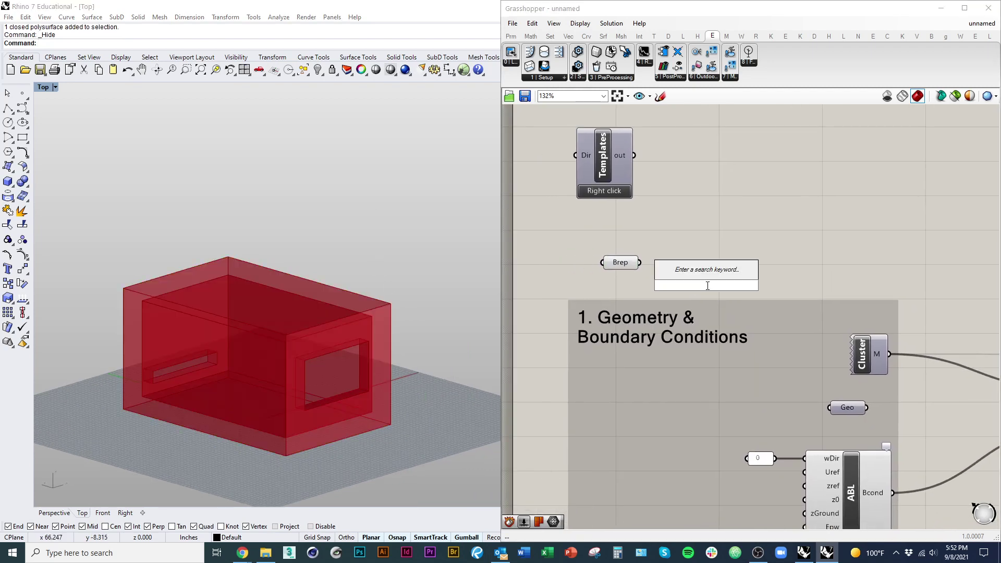
text(mesh)
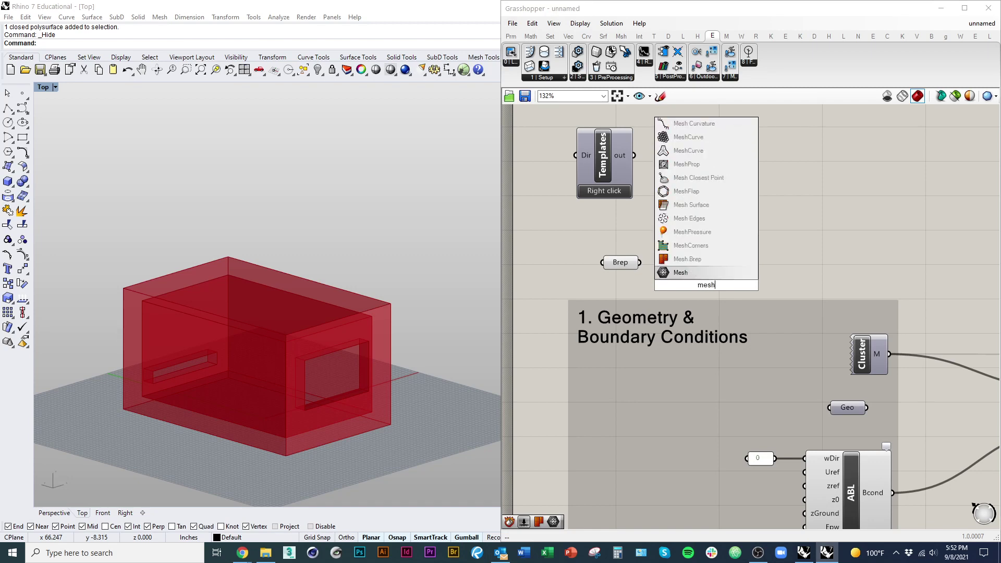
text(brep)
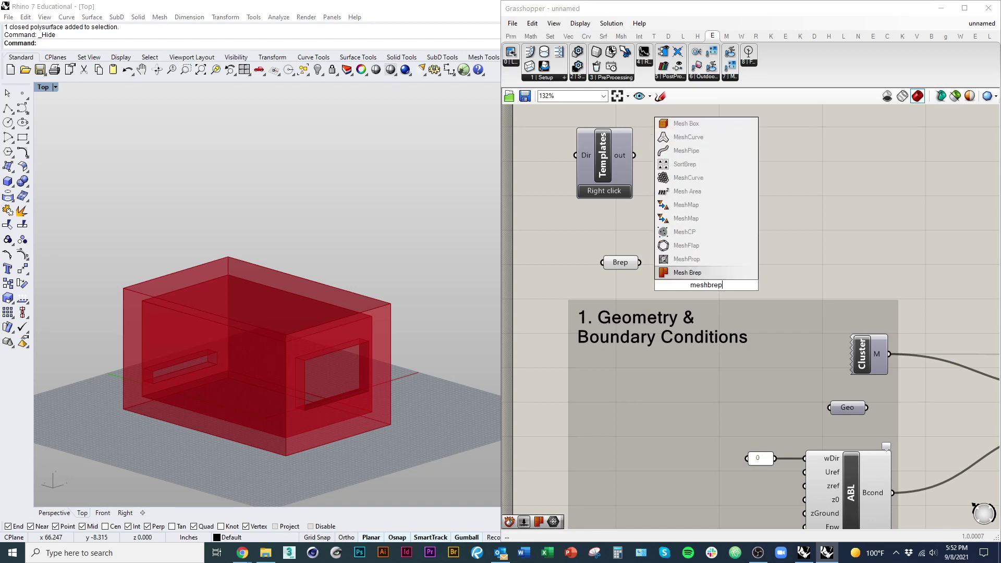
key(Return)
drag(684, 280, 718, 258)
drag(646, 264, 646, 264)
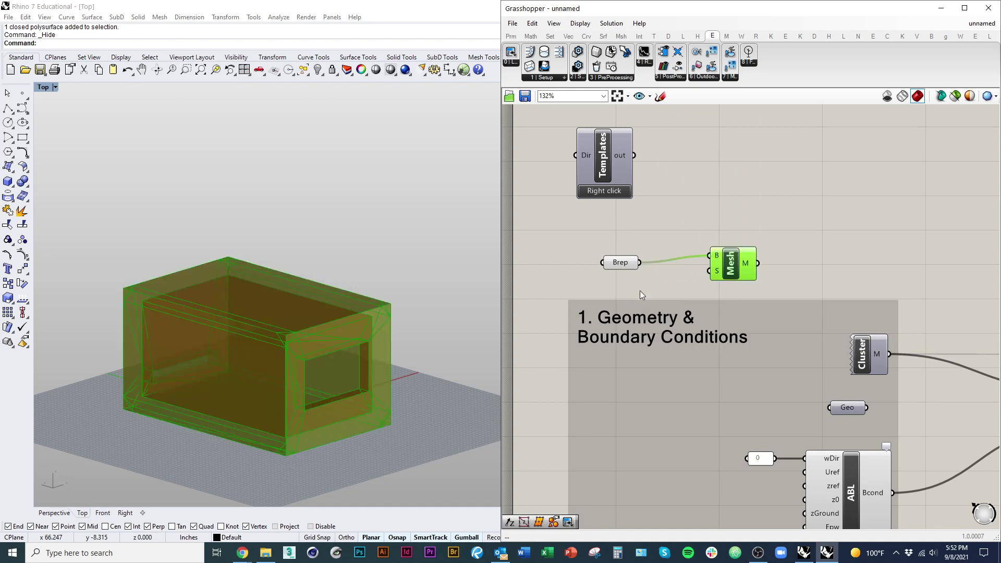
click(624, 265)
click(524, 327)
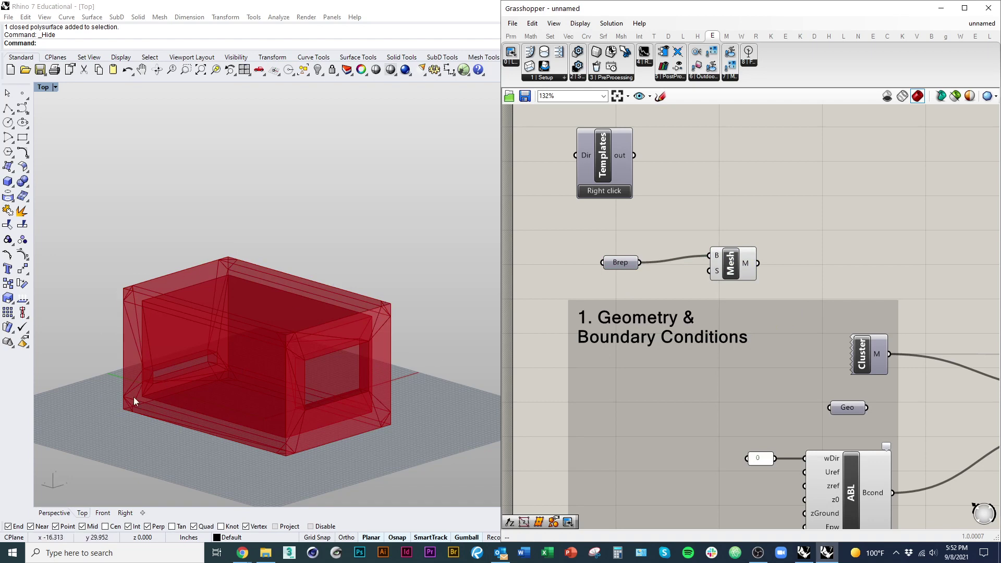
Step: Add a Custom Mesh Settings component below the Brep parameter and connect its output to Mesh Brep's S input
drag(747, 279, 775, 262)
drag(620, 263, 618, 234)
double_click(671, 268)
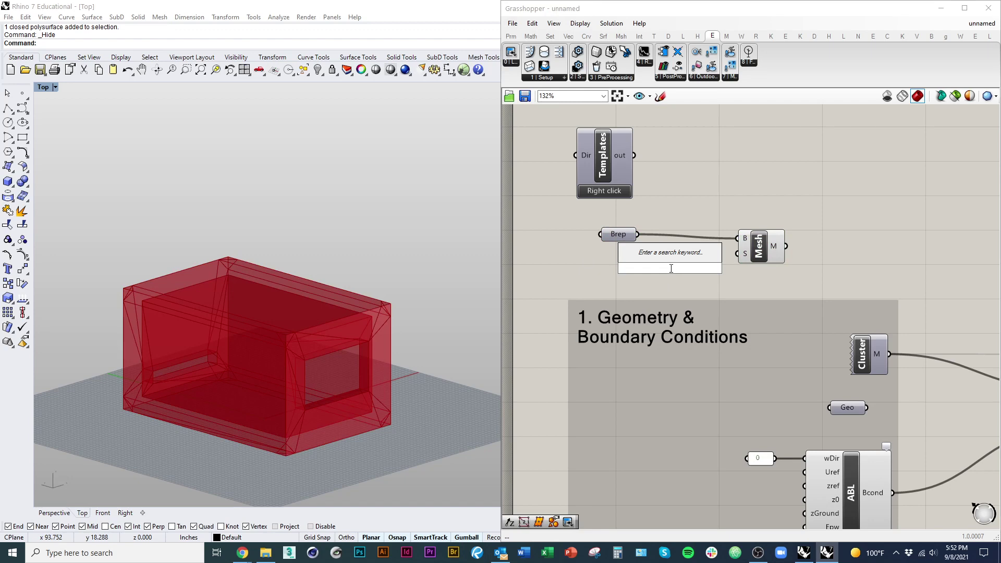
text(settings)
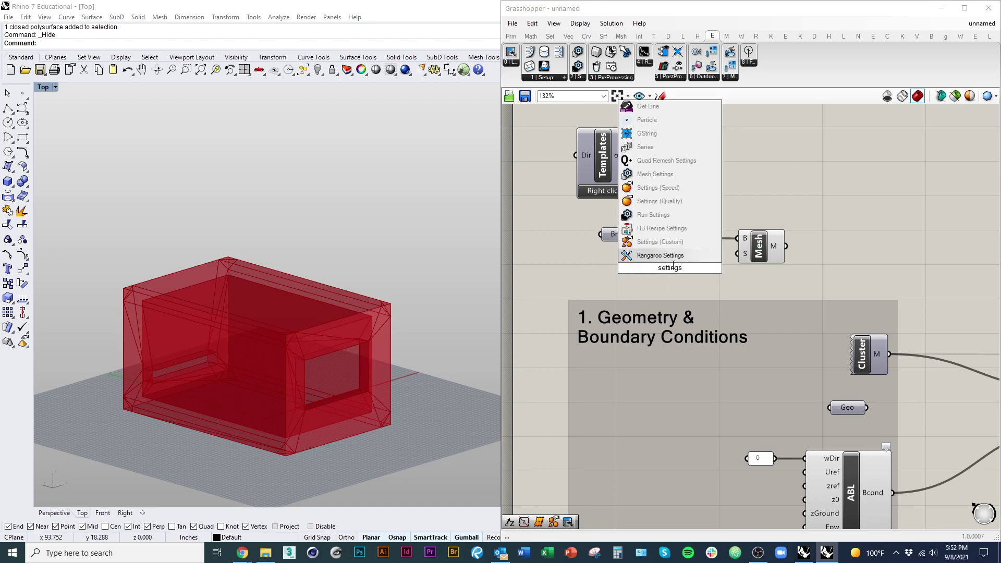
click(638, 246)
drag(685, 284, 658, 362)
right_drag(658, 361, 674, 342)
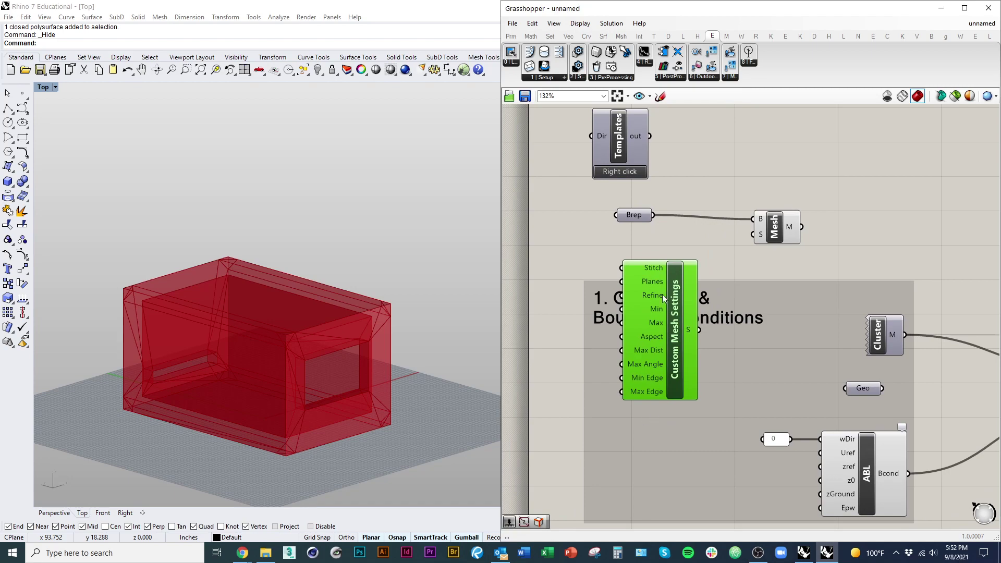
drag(704, 331, 754, 234)
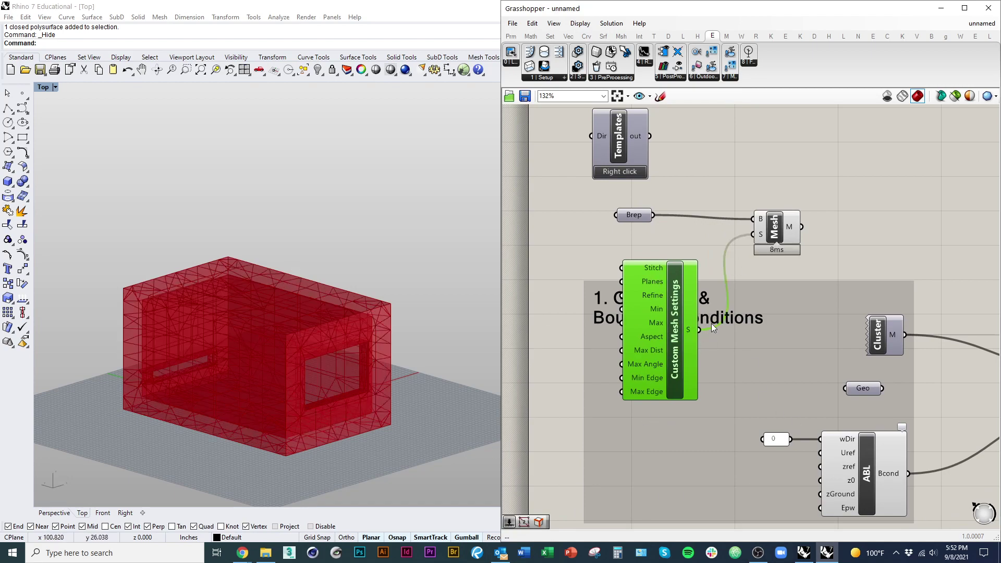
Step: Inspect the building mesh, then add a number slider set to 10 and connect it to the Min Edge setting
right_drag(313, 315, 295, 226)
right_drag(579, 389, 603, 353)
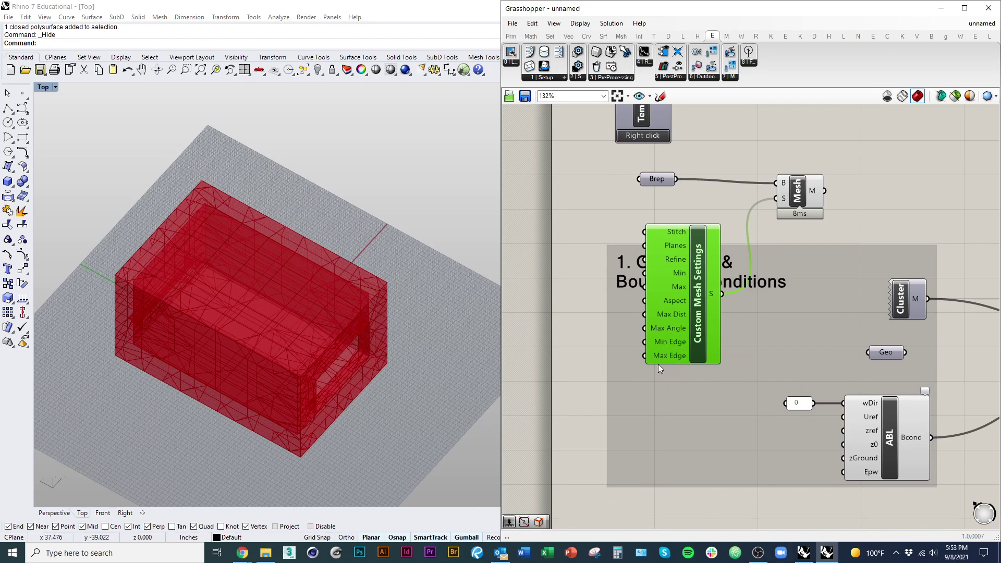
right_drag(658, 364, 699, 352)
scroll(297, 318, up, 3)
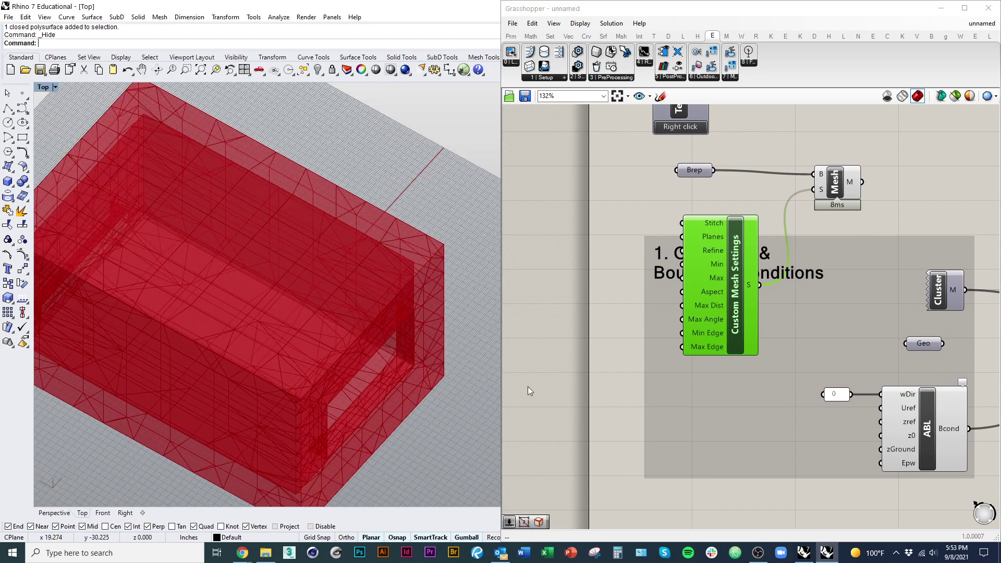
double_click(546, 384)
text(10)
key(Return)
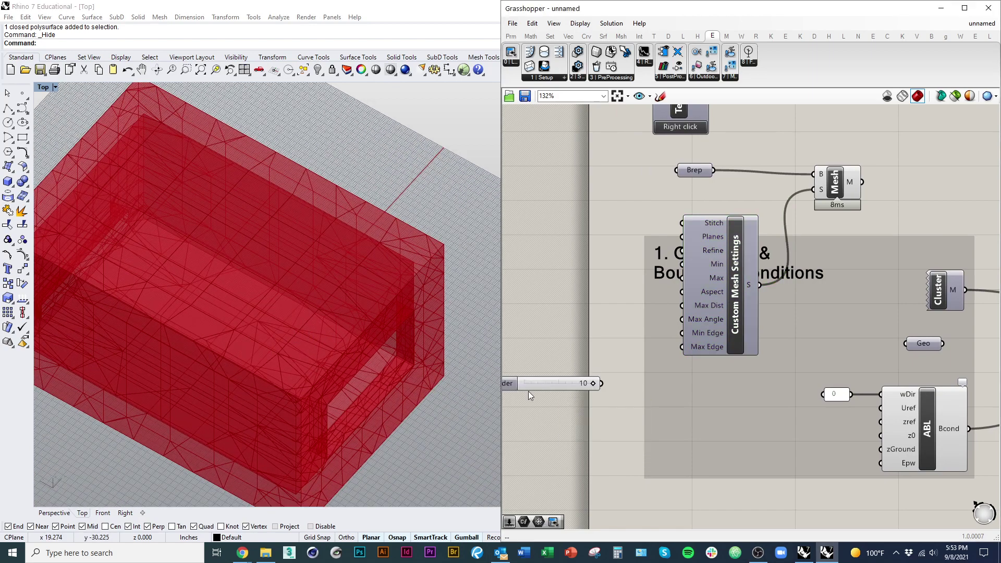
click(576, 381)
scroll(662, 339, up, 2)
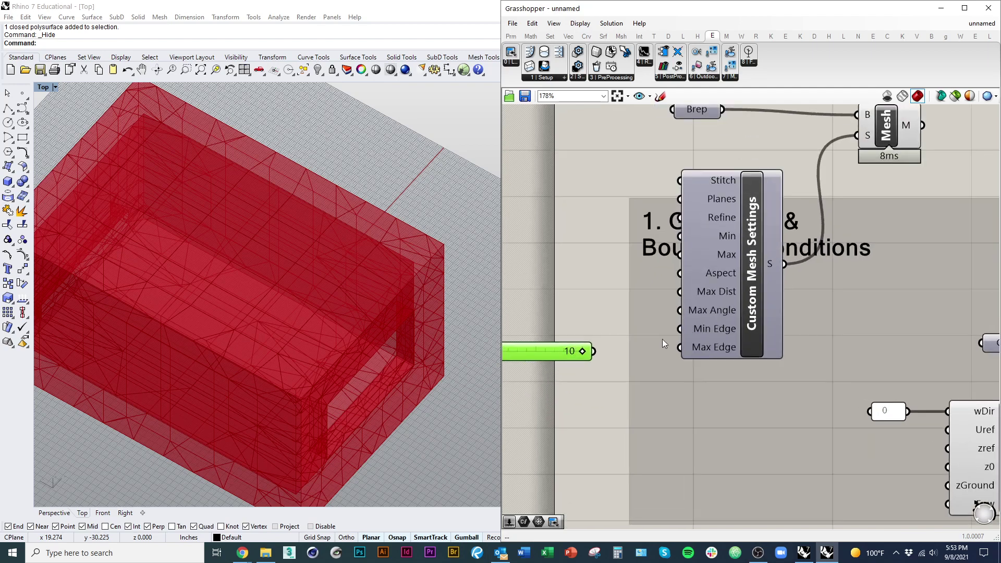
drag(735, 321, 693, 343)
scroll(672, 365, down, 2)
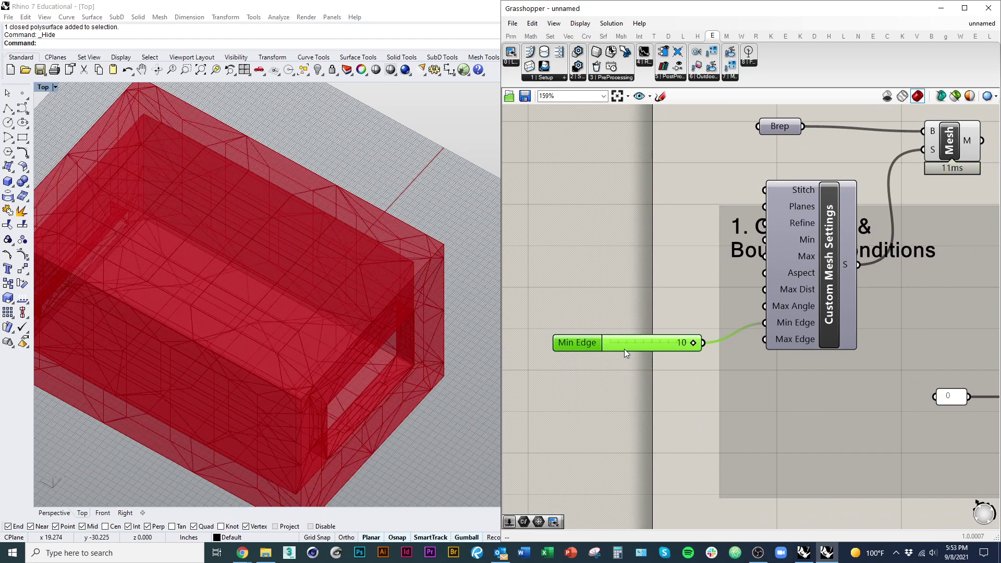
Step: Connect the Min Edge slider to the Max Edge input of Custom Mesh Settings as well and set it to 4
drag(619, 345, 613, 320)
drag(722, 330, 758, 339)
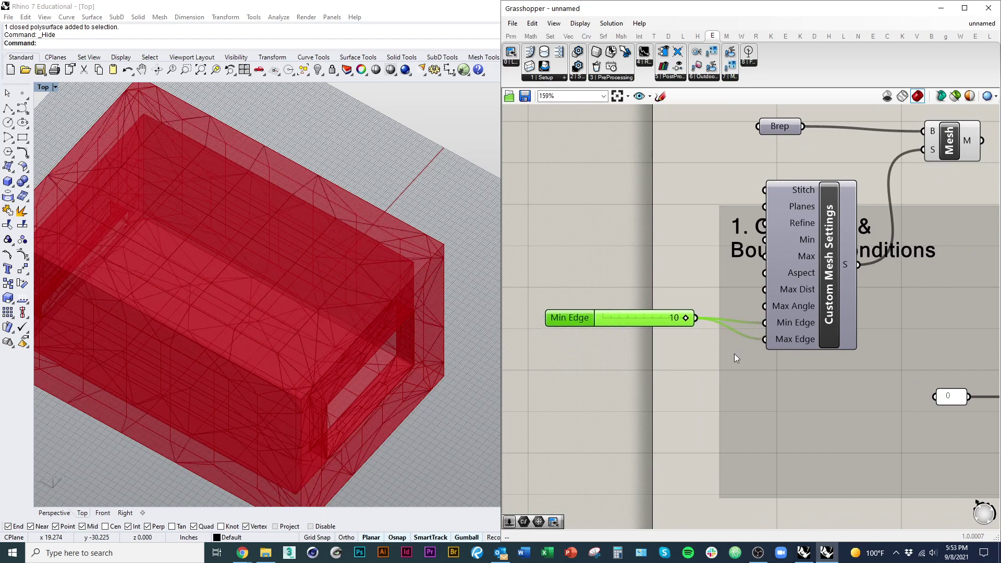
drag(685, 318, 637, 321)
click(627, 369)
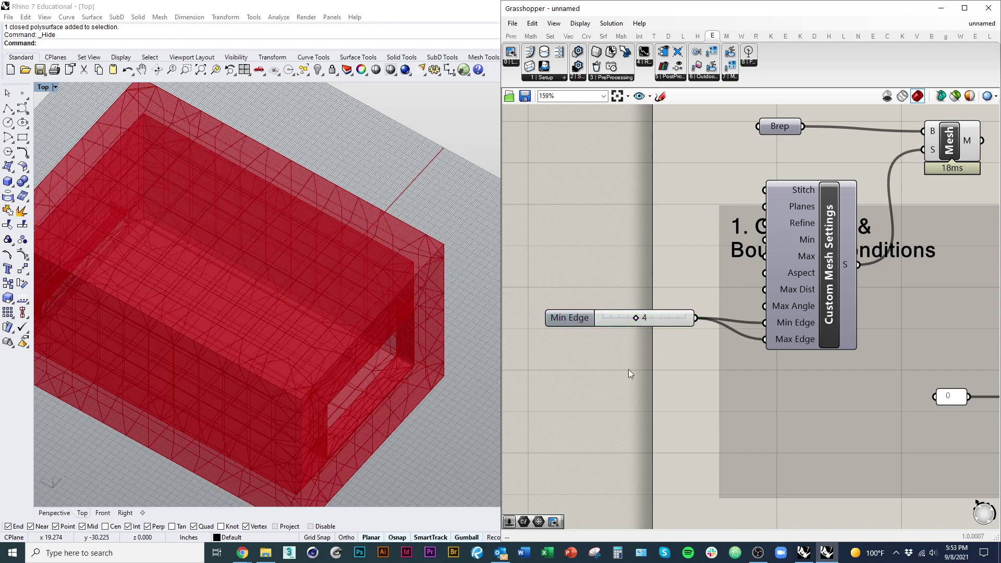
Step: Move the Cluster component out of the geometry group so it sits beside the Mesh Brep component
scroll(562, 371, down, 2)
scroll(338, 358, down, 3)
right_drag(355, 384, 469, 396)
scroll(678, 406, down, 2)
right_drag(871, 408, 720, 412)
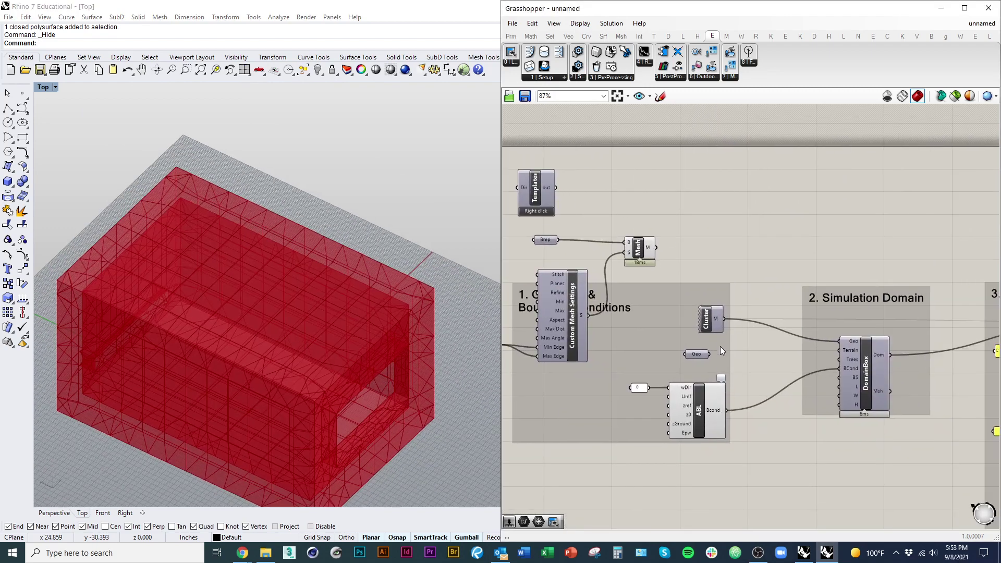
click(642, 255)
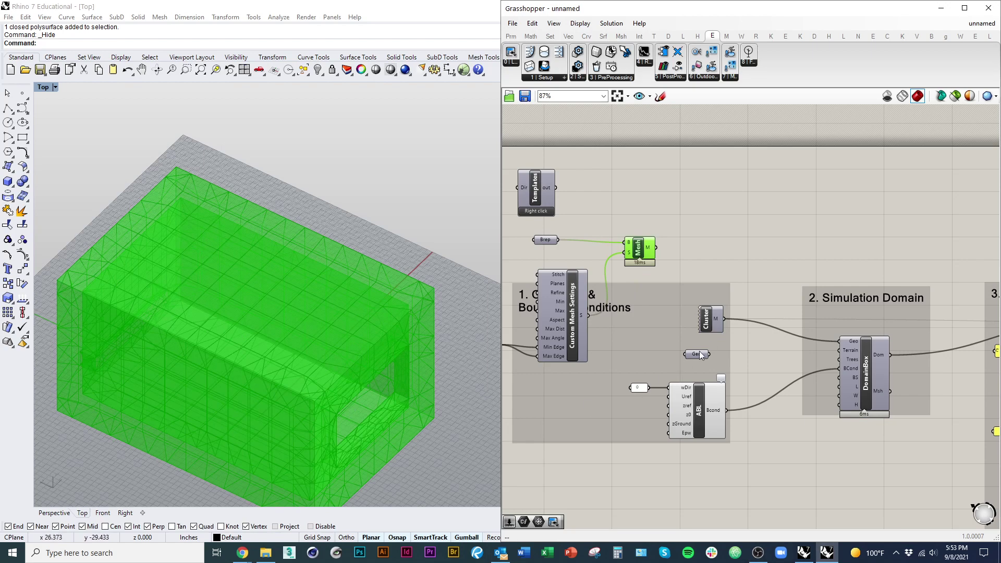
drag(707, 321, 705, 279)
right_drag(705, 279, 655, 280)
drag(634, 270, 622, 240)
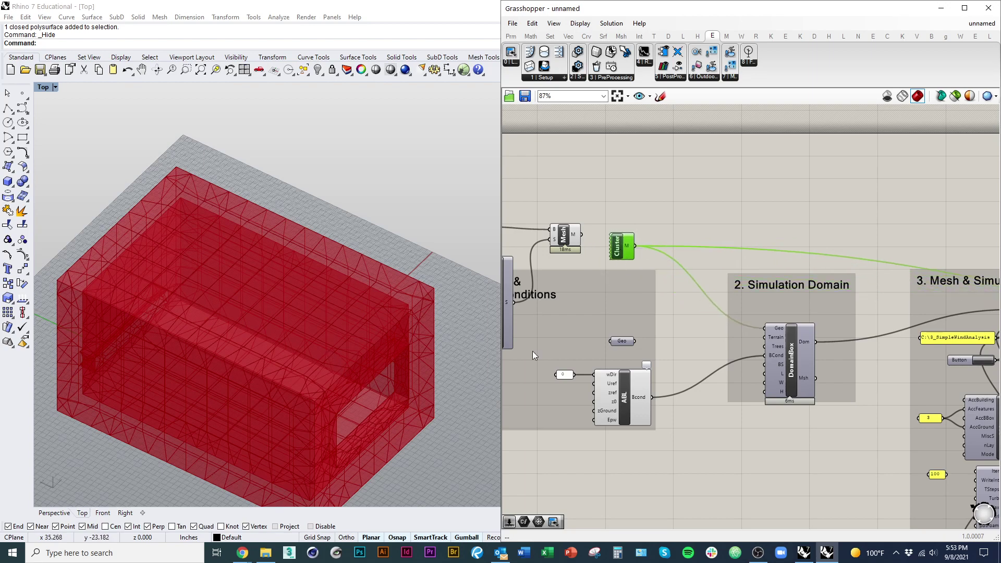
Step: Open the Cluster to examine how it joins its meshes, and return to the main definition
double_click(621, 247)
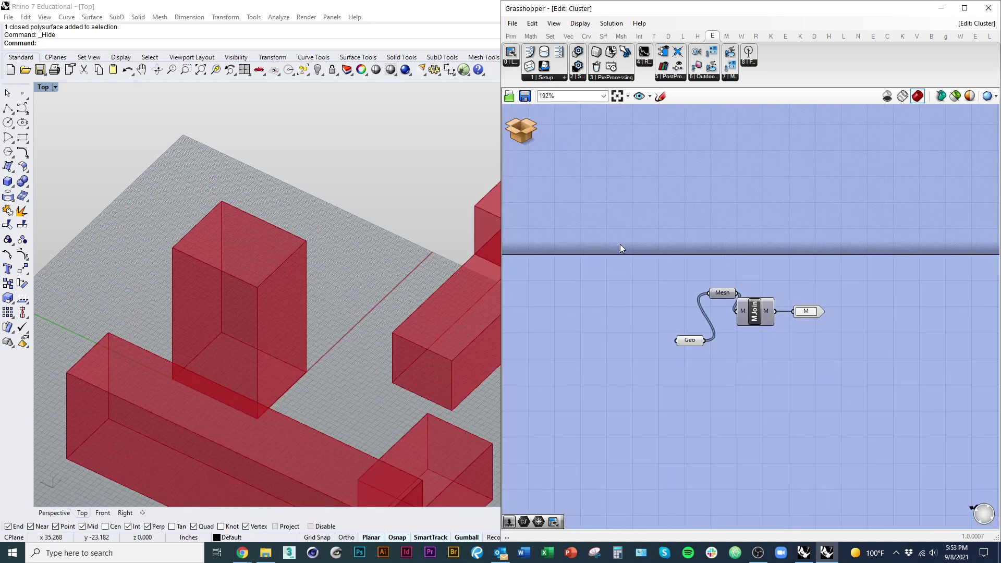
drag(768, 314, 766, 315)
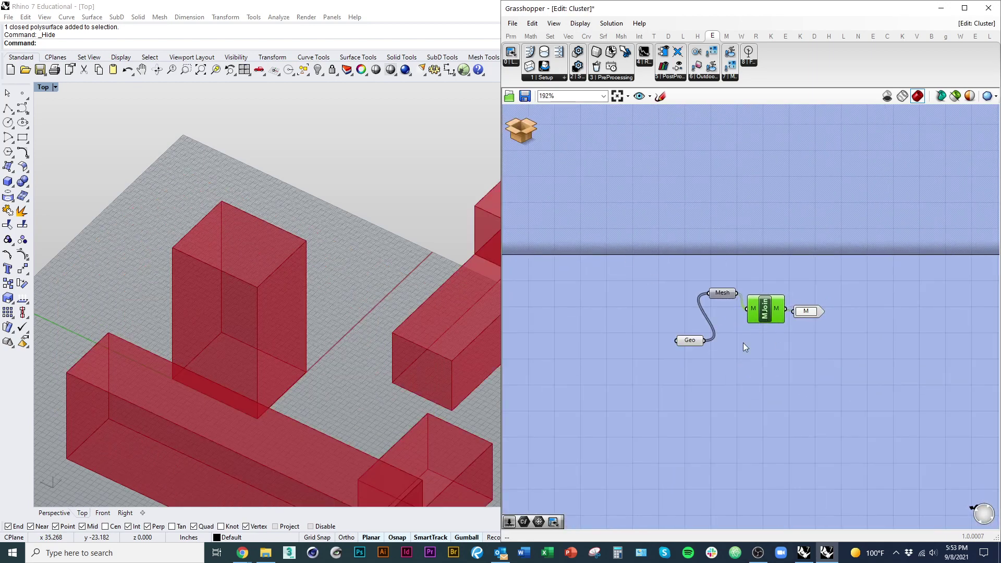
scroll(279, 357, down, 8)
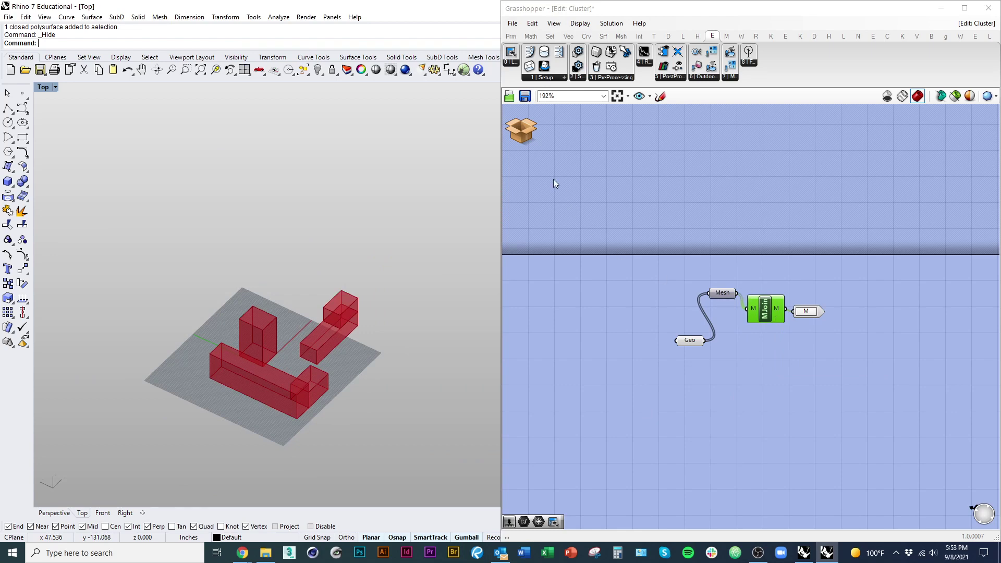
click(531, 137)
click(563, 165)
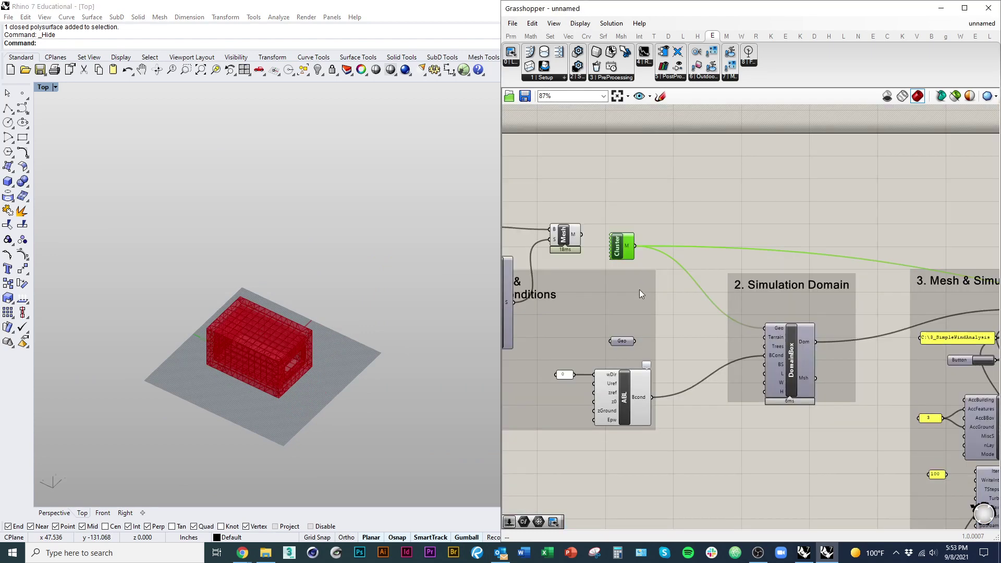
Step: Add a Mesh Join component directly above the Cluster and shift the Mesh Brep component slightly closer to it
right_drag(634, 270, 687, 274)
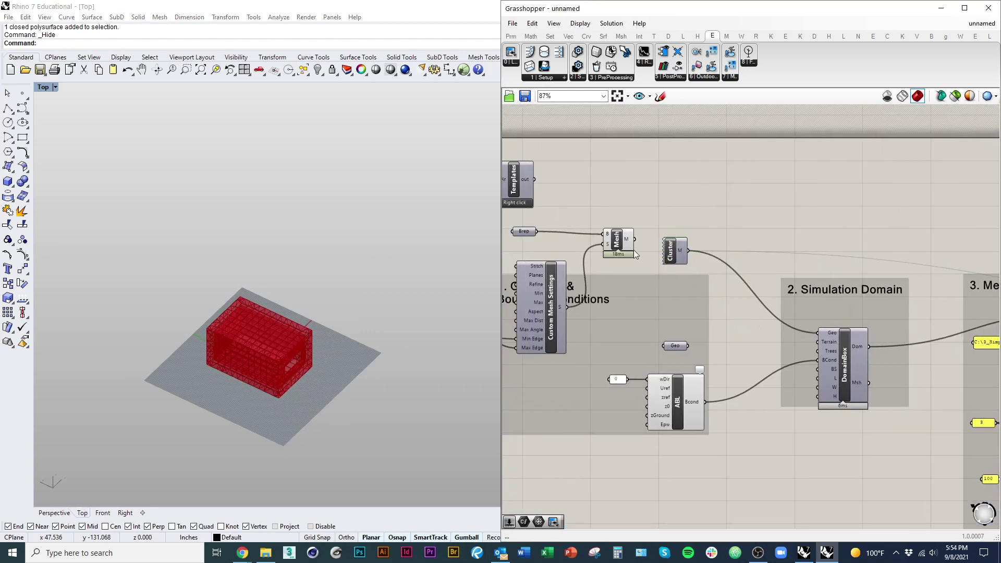
drag(617, 246, 624, 250)
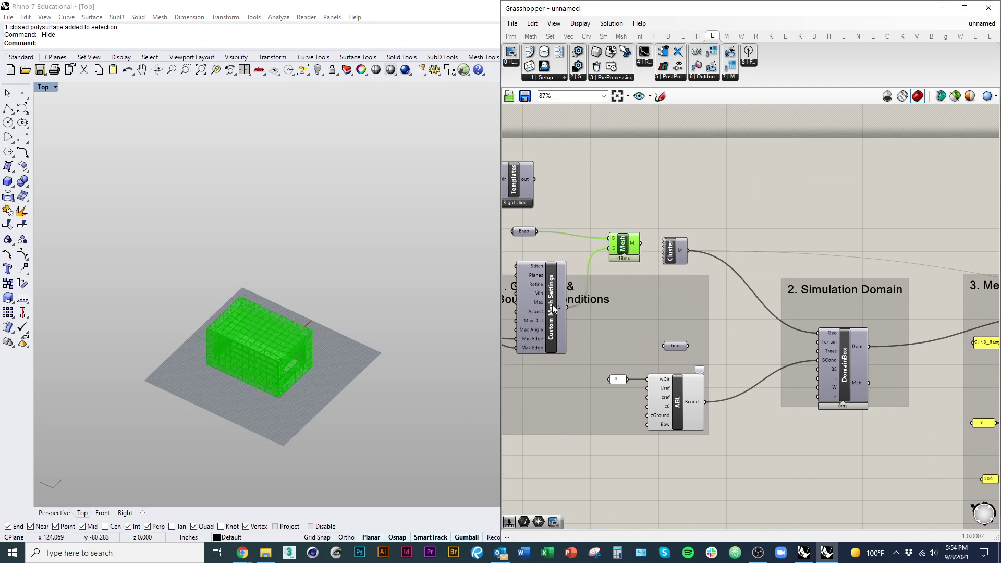
double_click(702, 211)
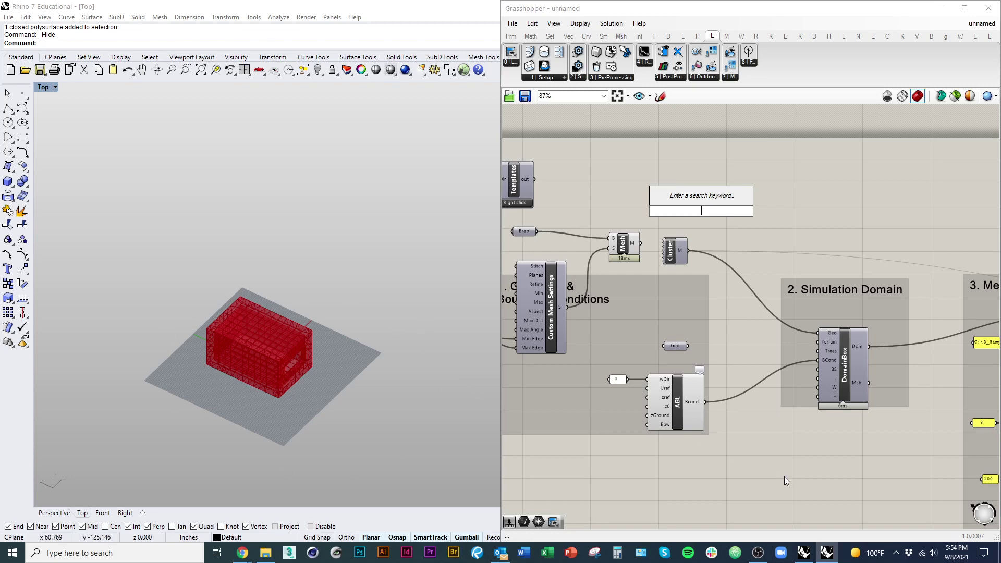
text(meshjoin)
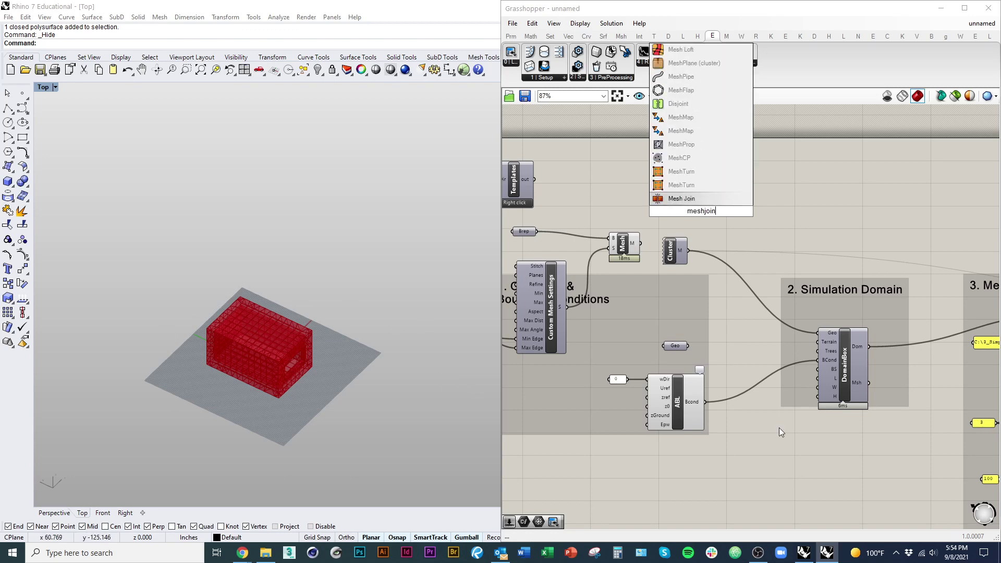
click(728, 198)
scroll(725, 219, up, 3)
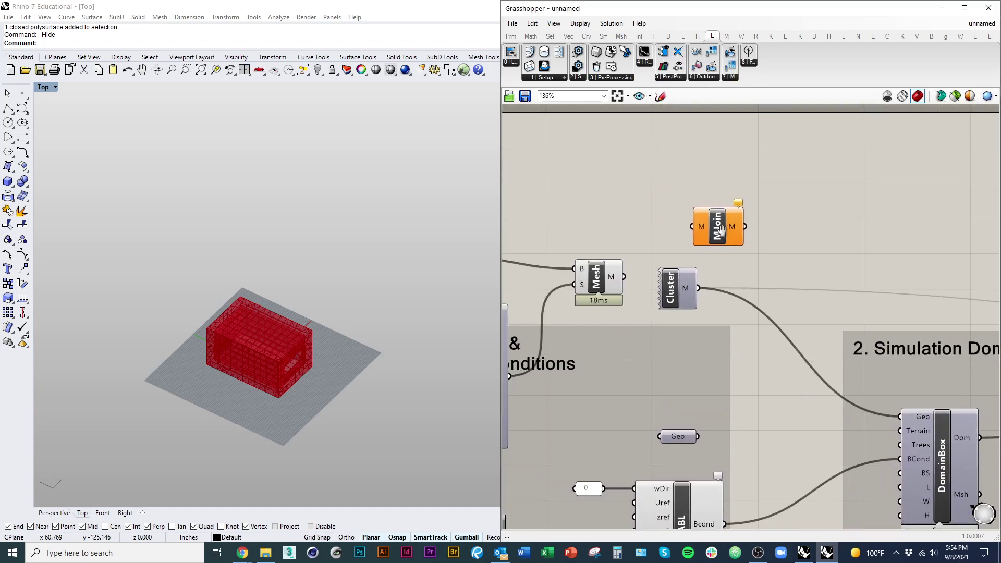
drag(721, 261, 702, 262)
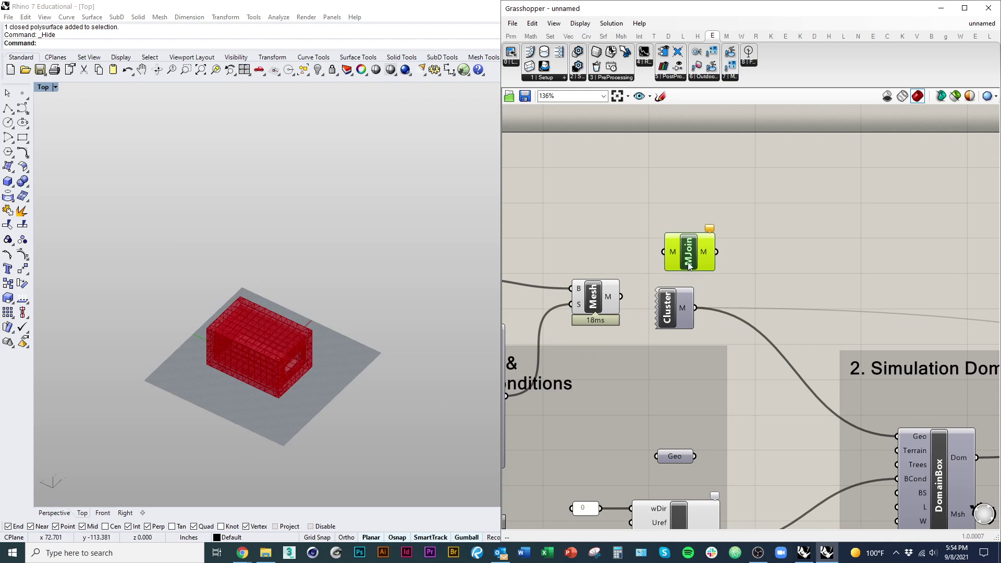
drag(691, 263, 683, 262)
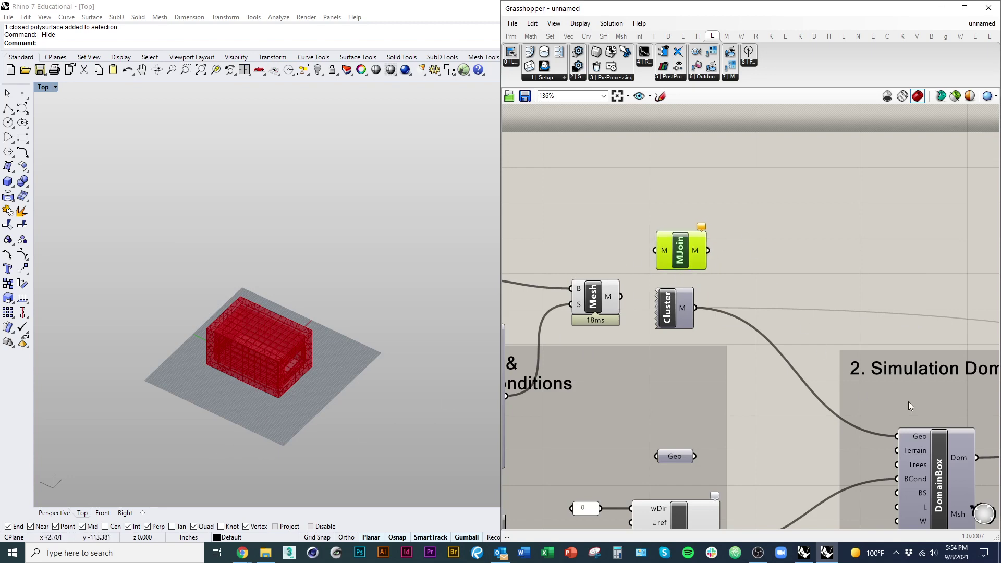
Step: Connect the Mesh Brep output to DomainBox's Geo input and to the probing section input fed by the Cluster, replacing the Cluster's wires
right_drag(901, 408, 691, 320)
scroll(679, 324, down, 2)
right_drag(838, 326, 764, 306)
right_drag(638, 328, 802, 351)
click(713, 254)
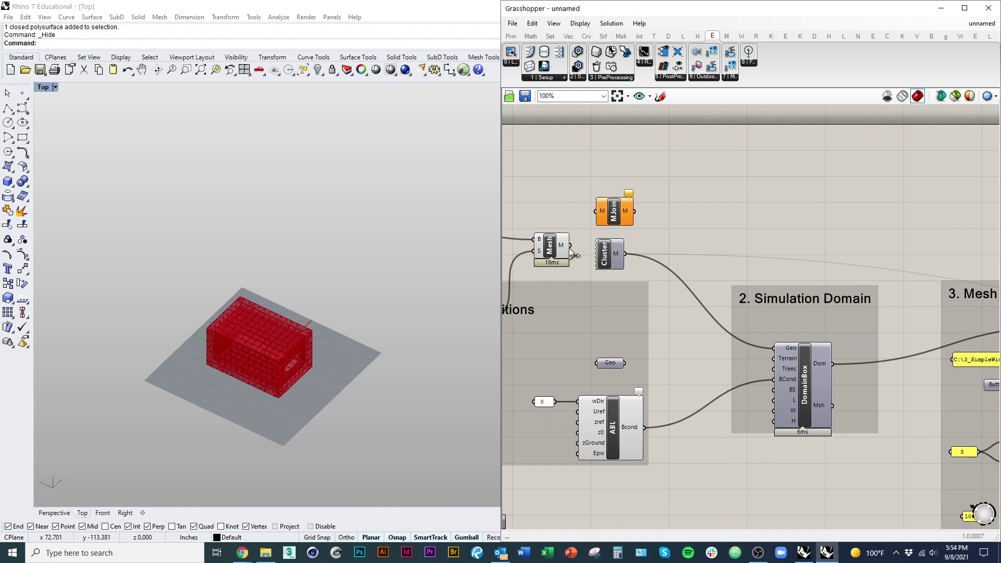
drag(571, 246, 776, 348)
scroll(801, 324, down, 1)
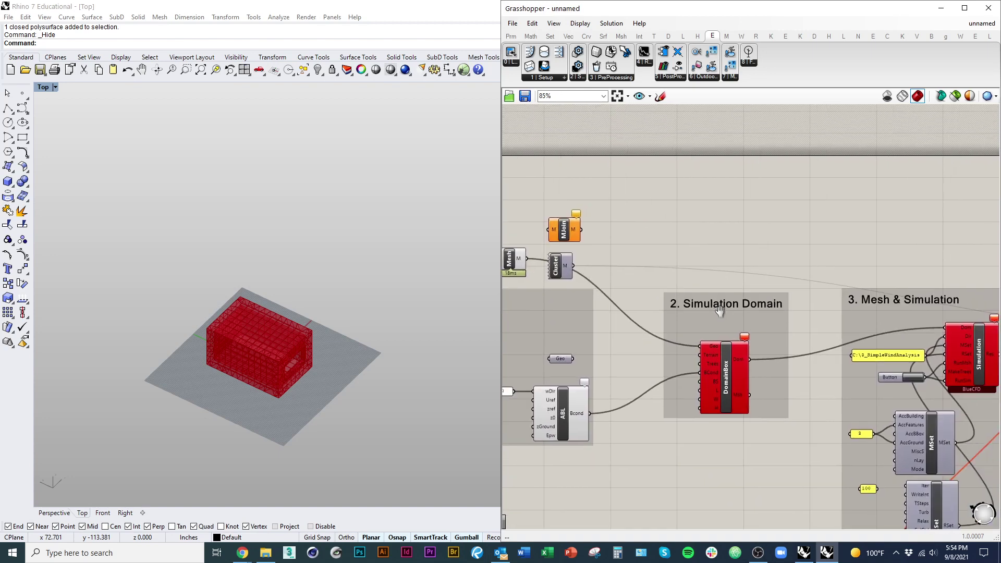
scroll(531, 272, down, 1)
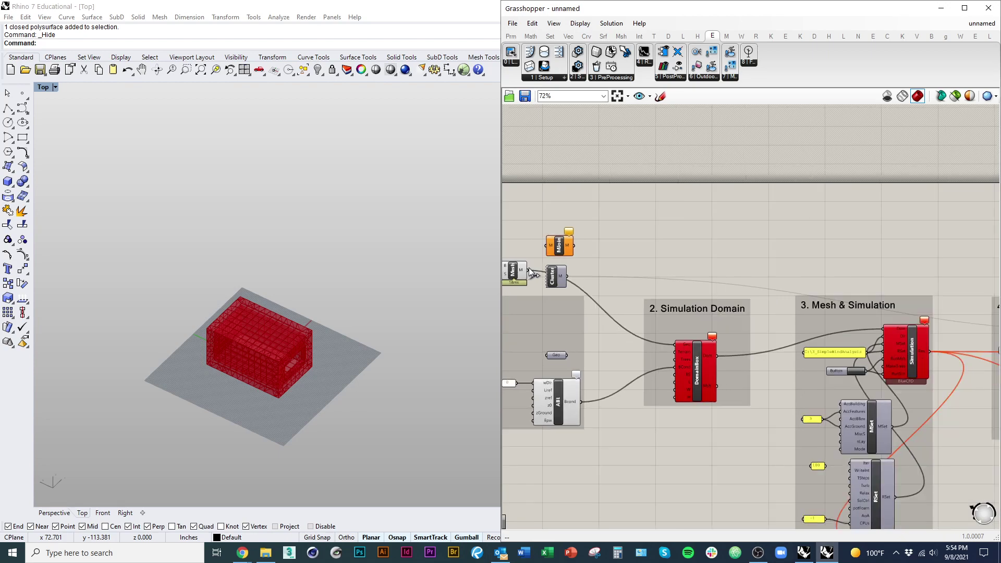
scroll(531, 272, down, 1)
drag(530, 271, 880, 254)
scroll(644, 289, down, 2)
scroll(968, 345, up, 5)
scroll(922, 324, up, 2)
scroll(943, 315, down, 7)
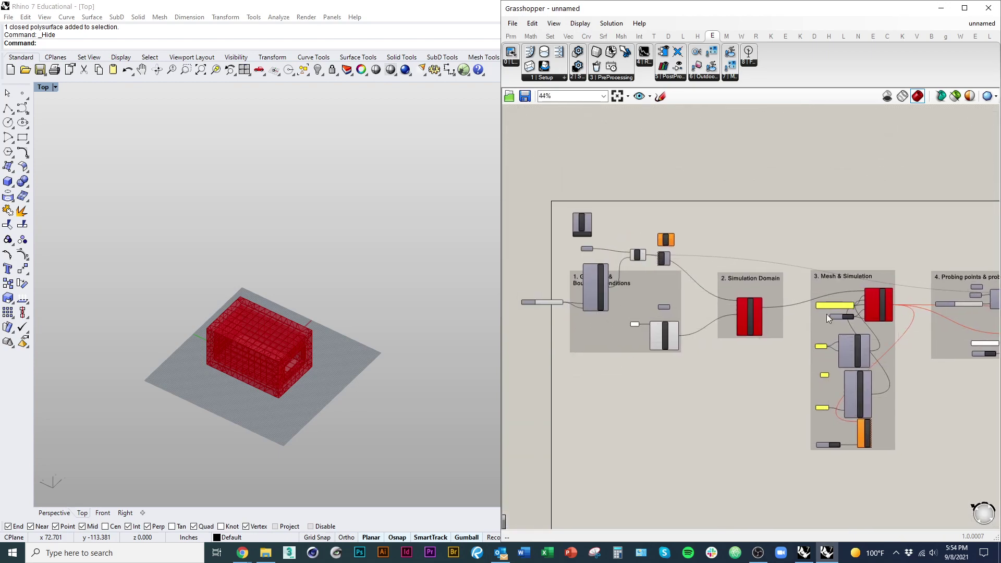
Step: Examine the DomainBox inputs and read the full error message on the component
scroll(734, 330, up, 4)
right_drag(676, 405, 762, 405)
mouse_move(843, 317)
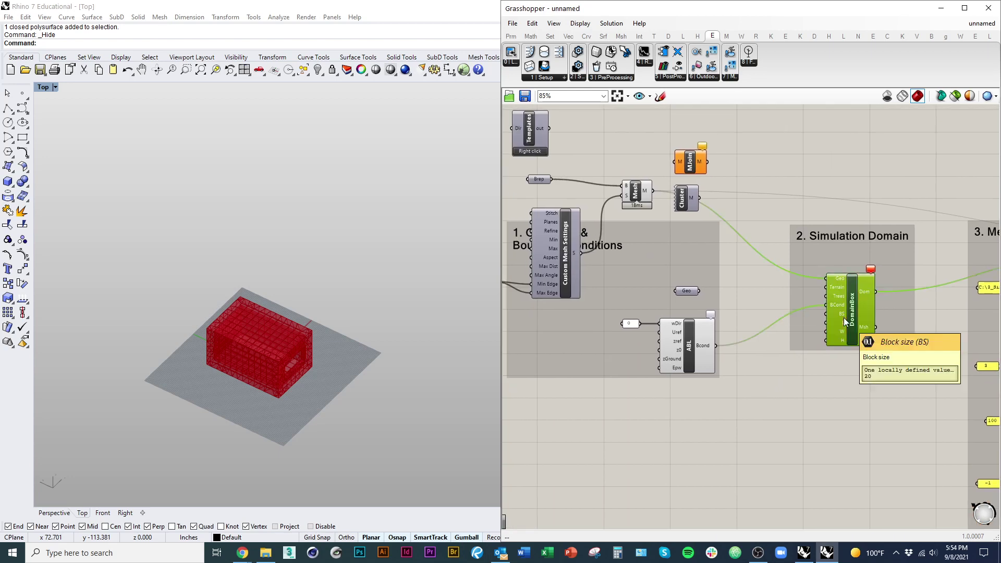
right_drag(862, 425, 837, 436)
click(837, 437)
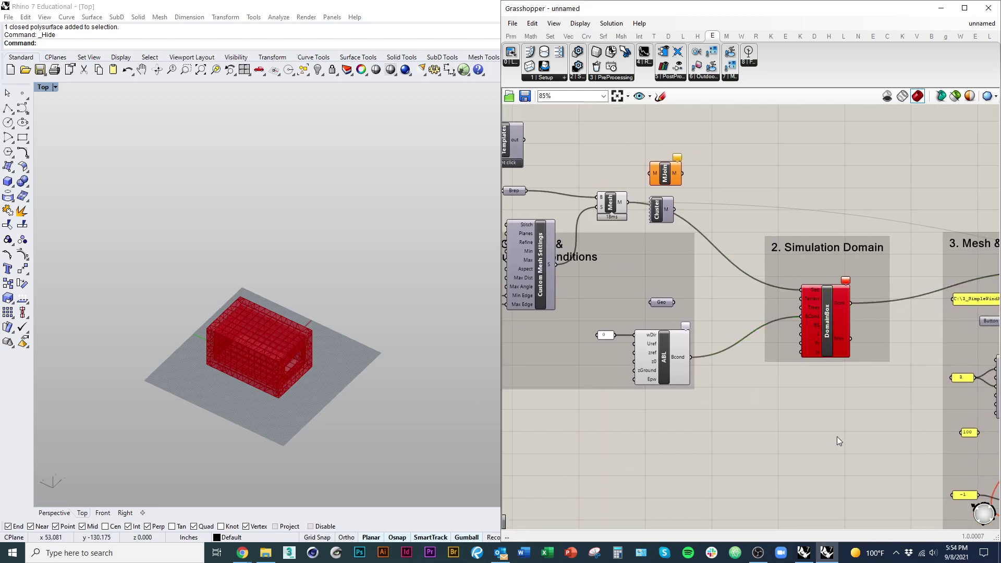
click(828, 333)
click(847, 386)
scroll(814, 409, up, 5)
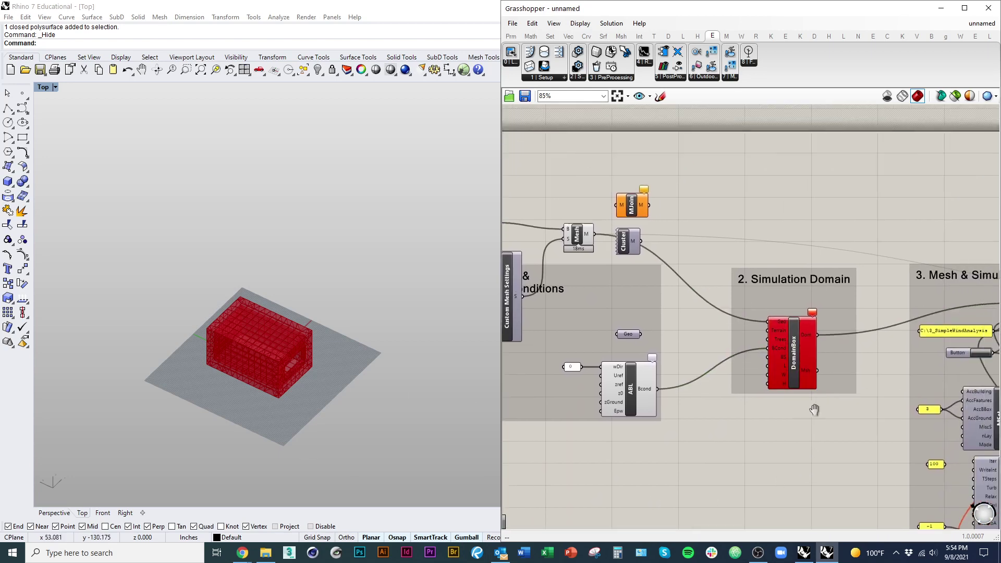
mouse_move(808, 269)
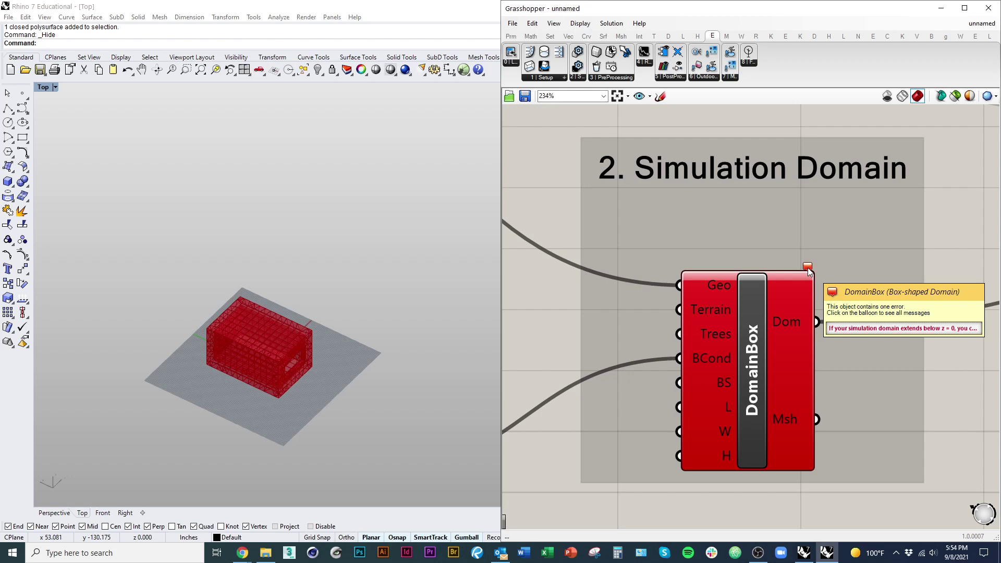
click(808, 268)
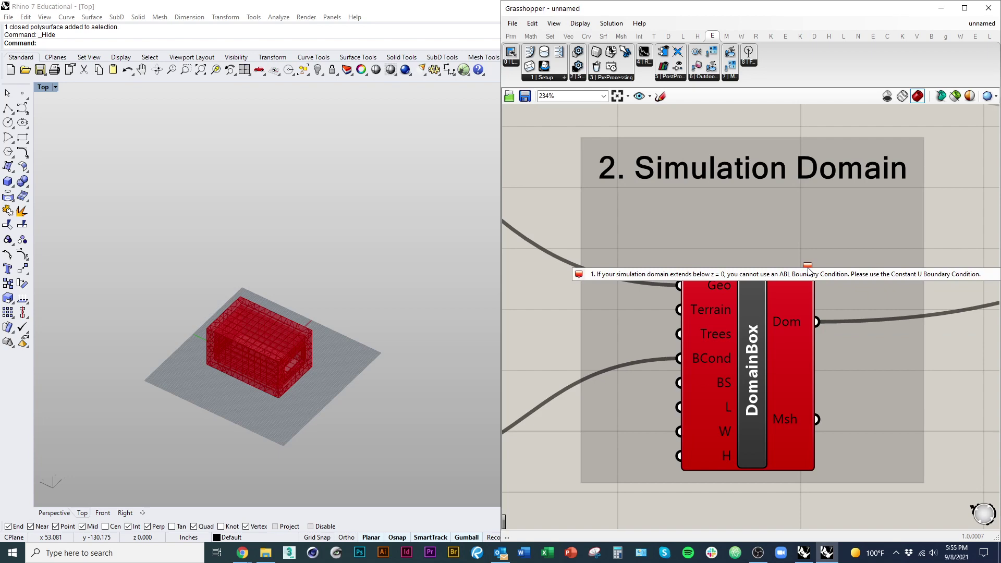
scroll(746, 333, down, 5)
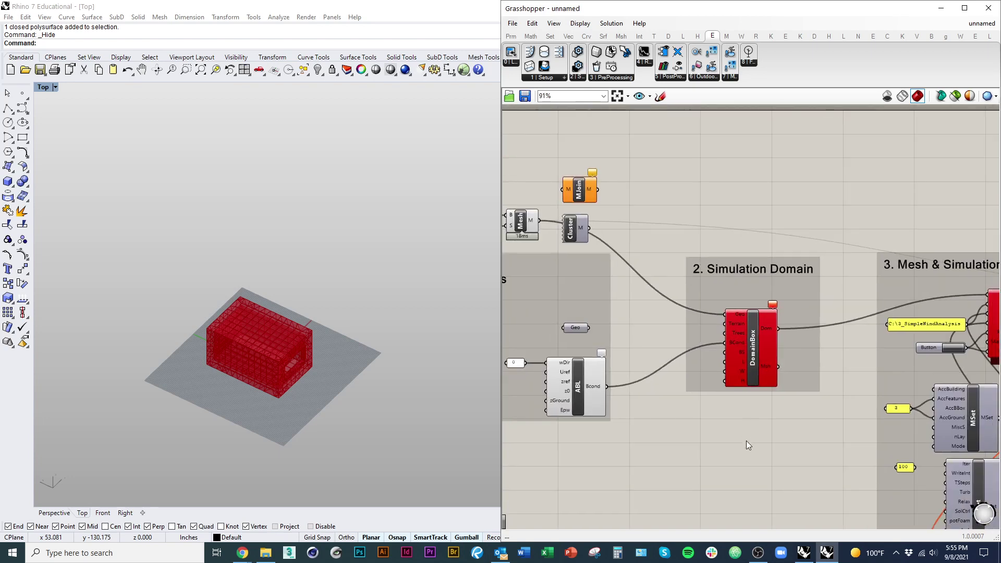
Step: Bring back only the hidden building shell in Rhino using Show Selected
scroll(314, 441, up, 4)
key(ctrl+shift+h)
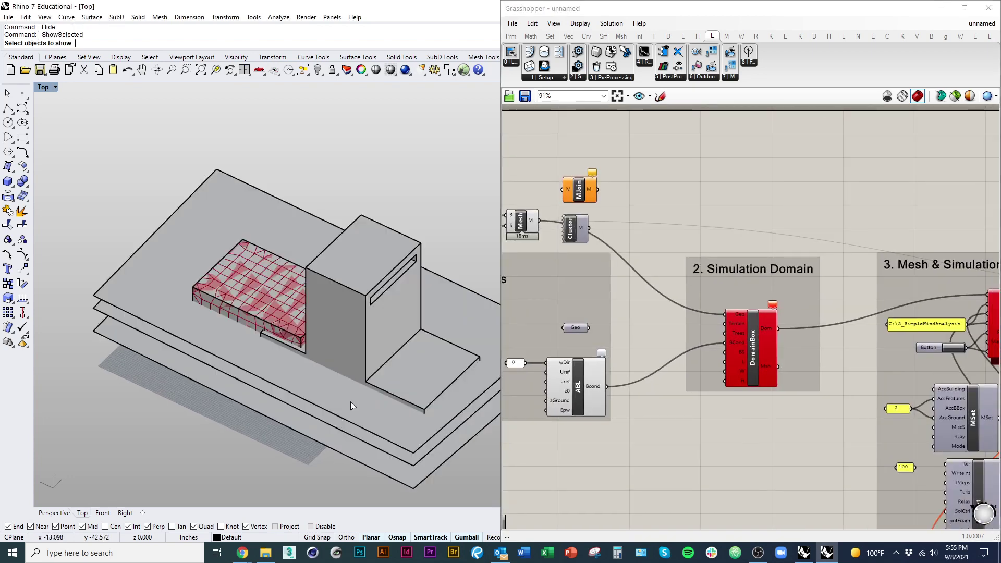
click(308, 382)
key(Return)
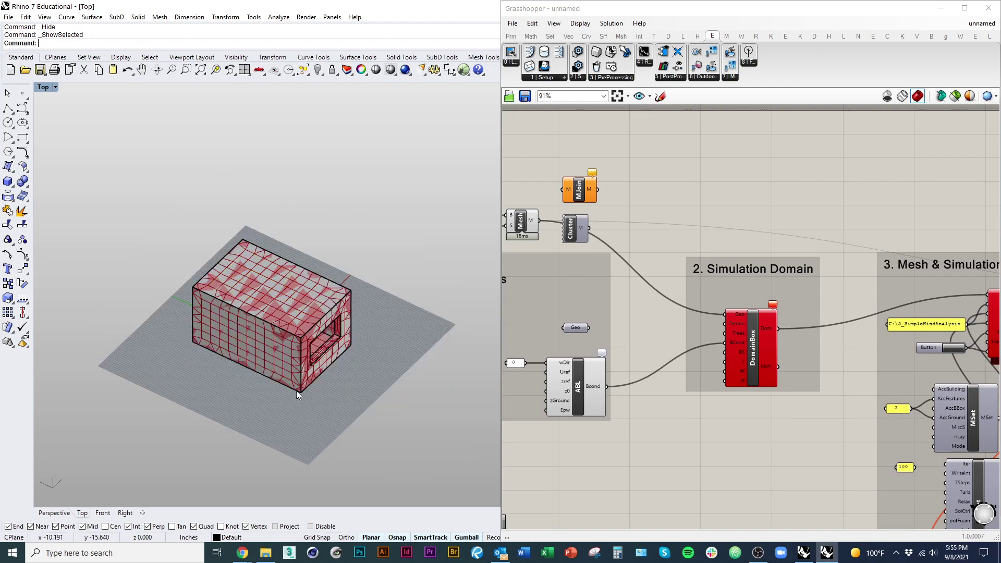
Step: Move the building shell vertically by 0.1 from its lower front corner
scroll(300, 391, up, 2)
click(310, 383)
scroll(316, 372, up, 5)
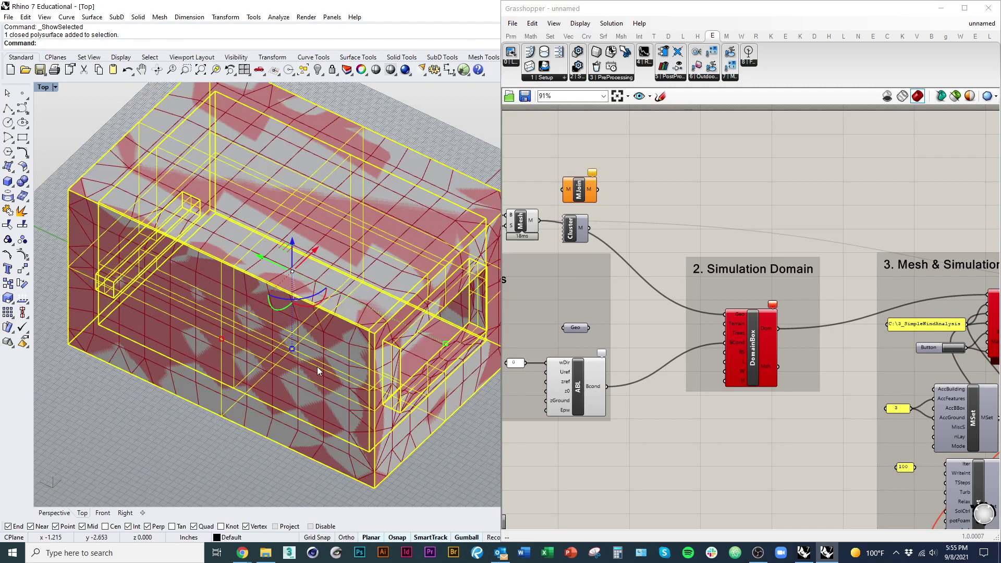
text(m)
key(Return)
text(v)
key(Return)
click(374, 488)
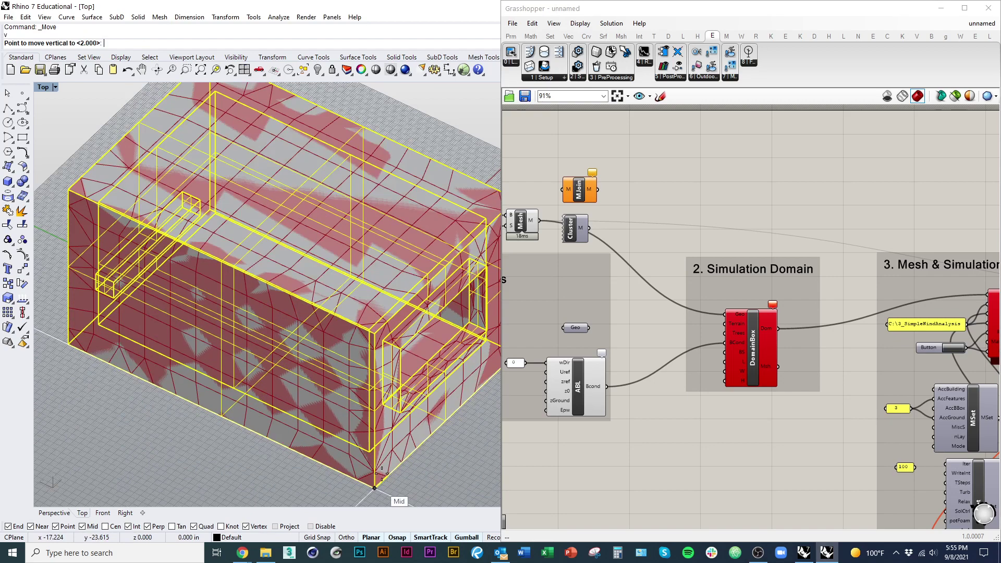
text(.1)
key(Return)
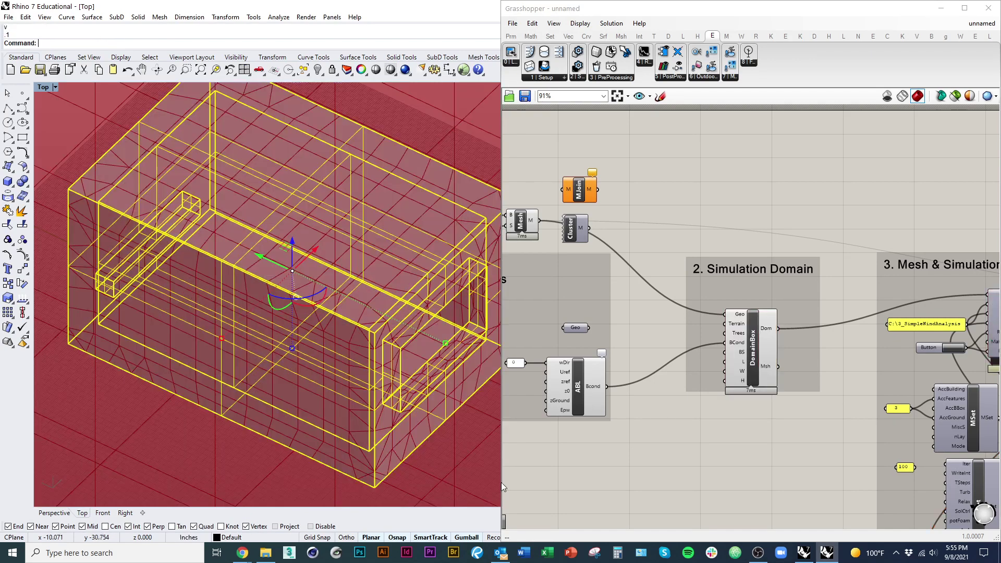
Step: Select the DomainBox component and examine the simulation domain's extent around the building in the Rhino viewport
scroll(248, 317, down, 8)
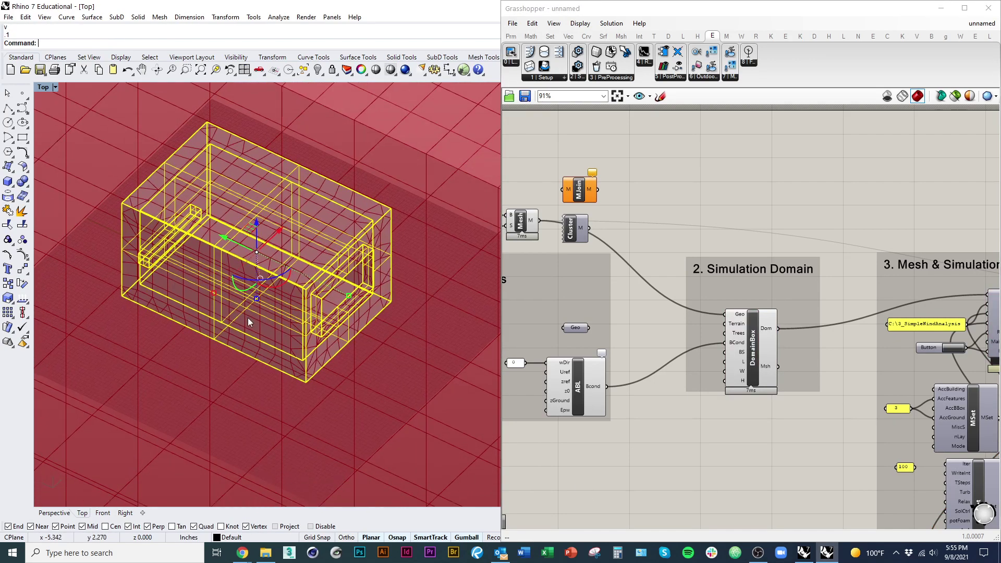
right_drag(258, 393, 282, 415)
drag(750, 371, 759, 357)
right_drag(666, 359, 721, 364)
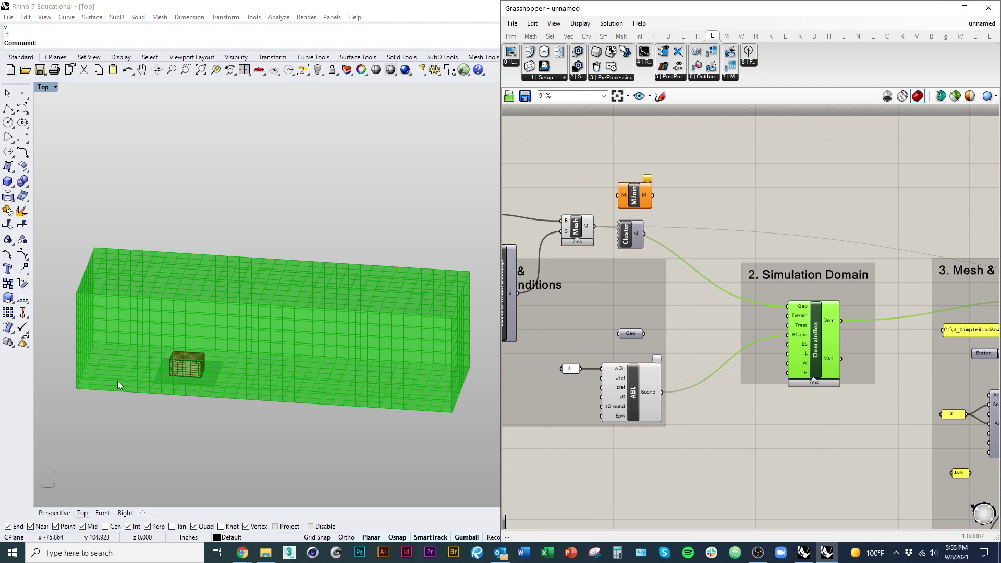
scroll(180, 348, up, 3)
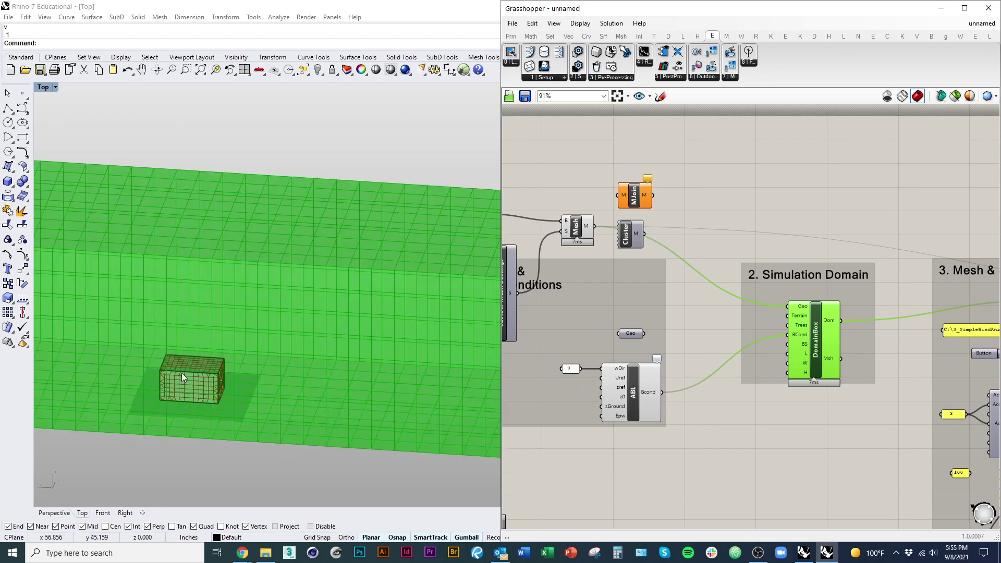
click(254, 469)
mouse_move(330, 429)
right_down()
mouse_move(154, 411)
mouse_move(324, 430)
right_up()
scroll(241, 380, down, 3)
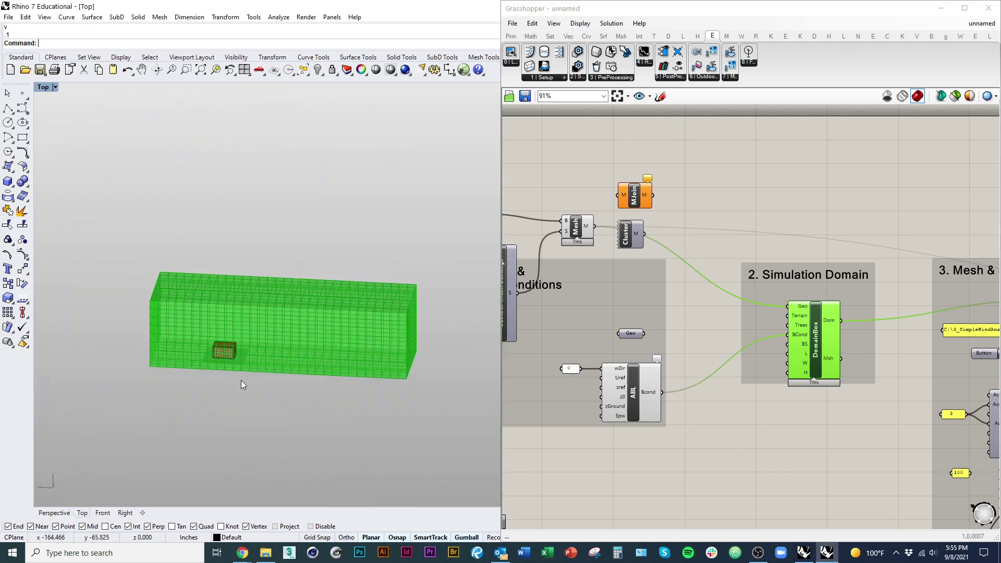
Step: Examine the wind tunnel box around the building and the DomainBox component's length, width, height and block size inputs
scroll(240, 339, up, 2)
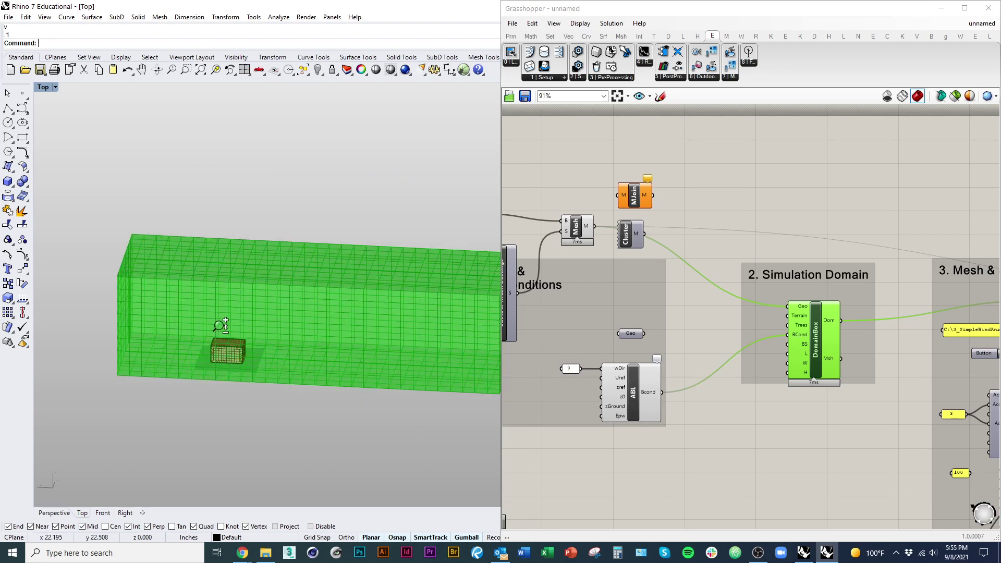
click(748, 405)
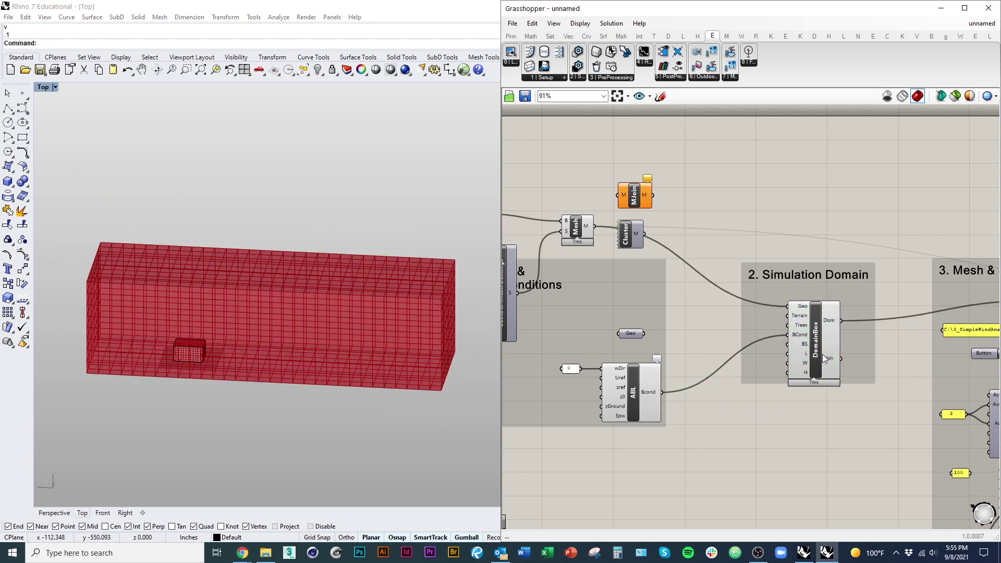
mouse_move(823, 353)
mouse_down()
mouse_move(824, 345)
mouse_move(833, 369)
mouse_up()
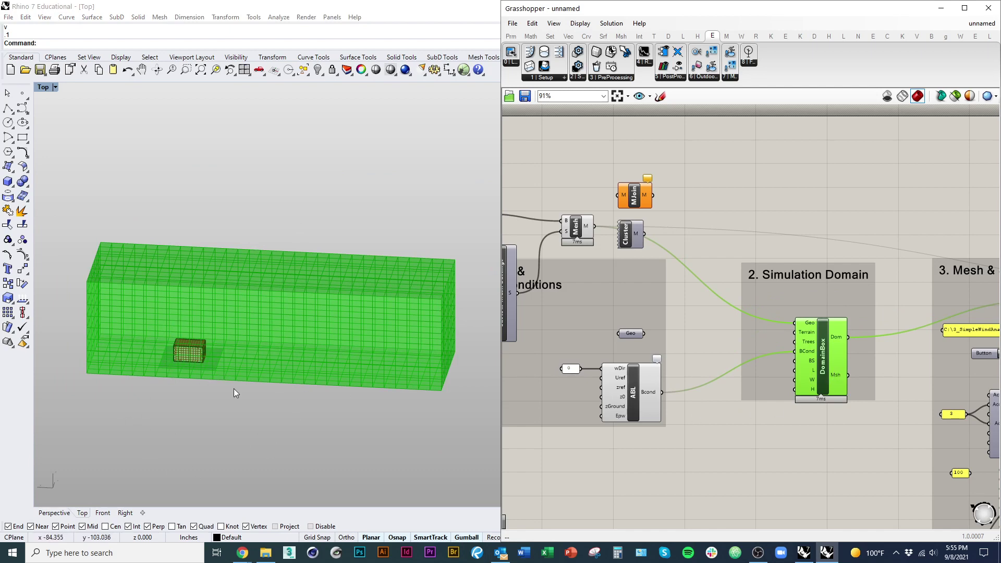
click(224, 430)
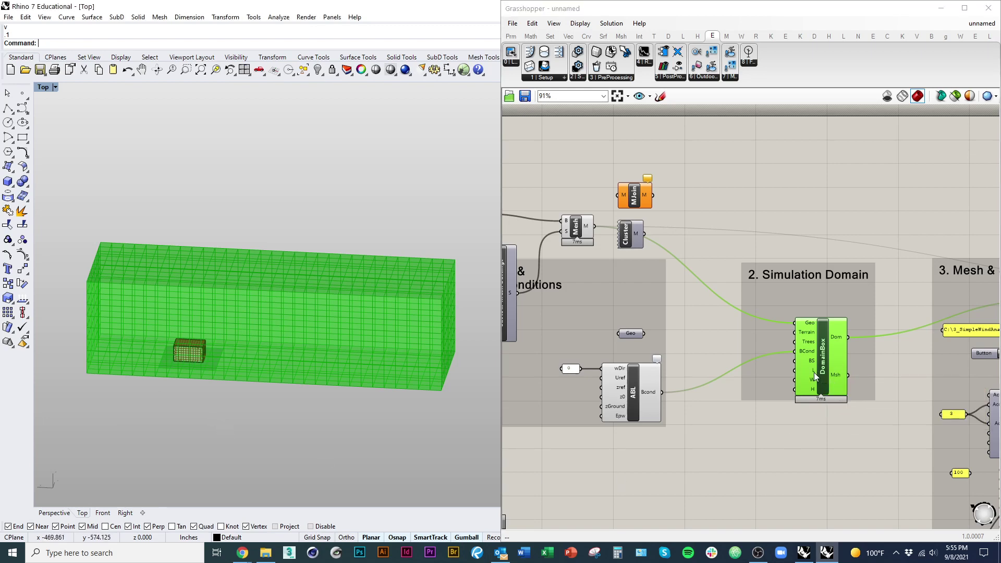
mouse_move(814, 373)
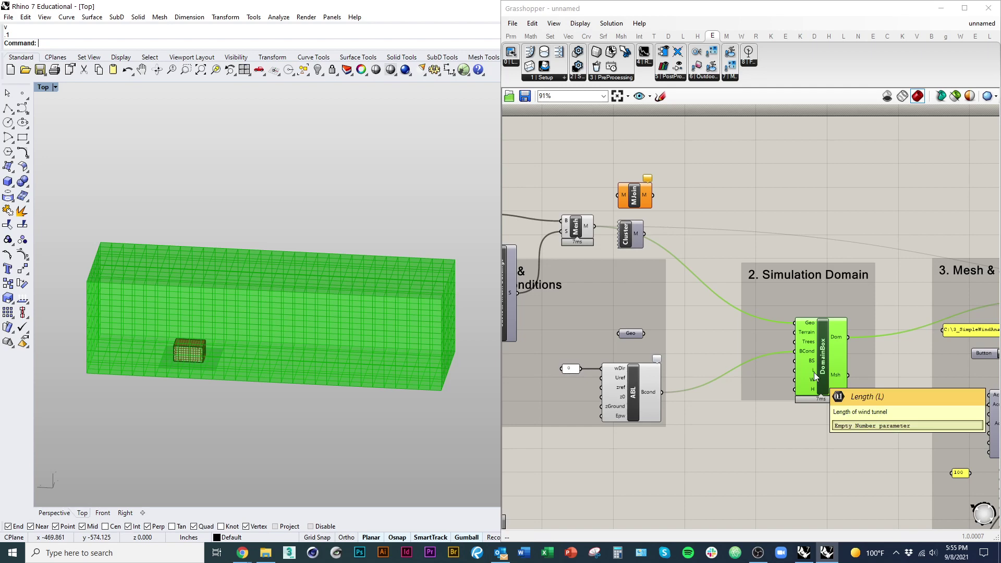
scroll(814, 373, up, 5)
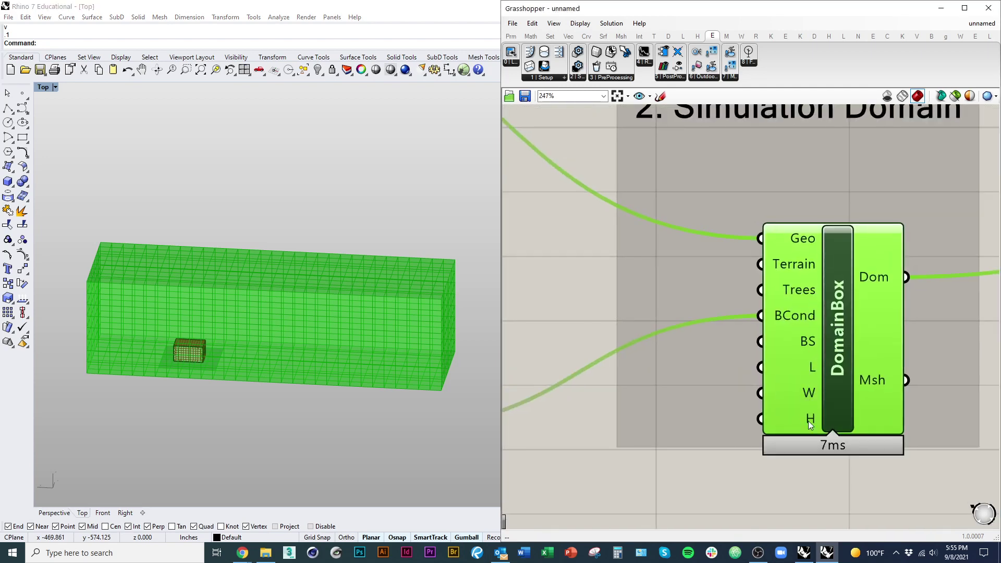
scroll(832, 370, down, 2)
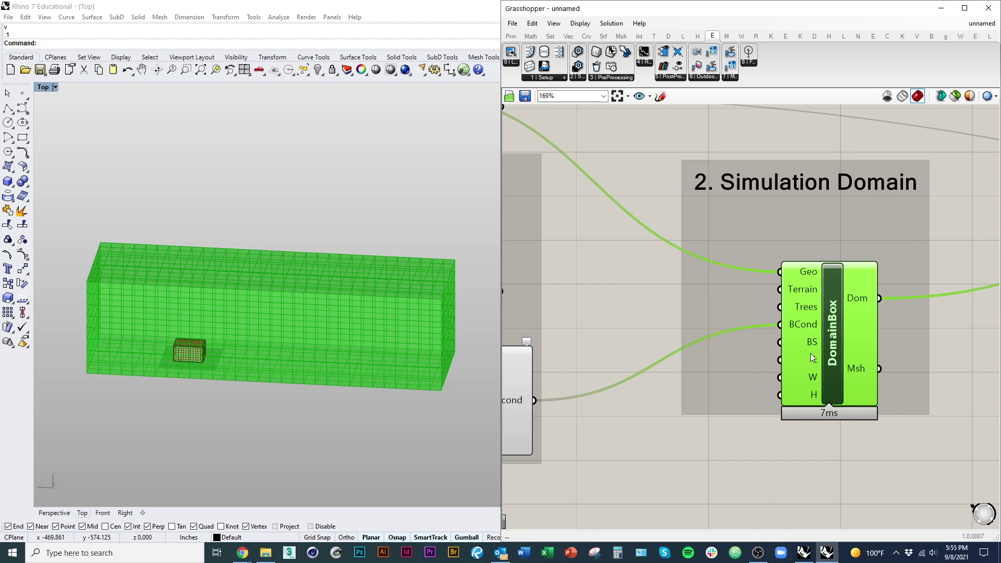
scroll(812, 358, down, 3)
click(862, 449)
scroll(863, 448, up, 3)
mouse_move(888, 378)
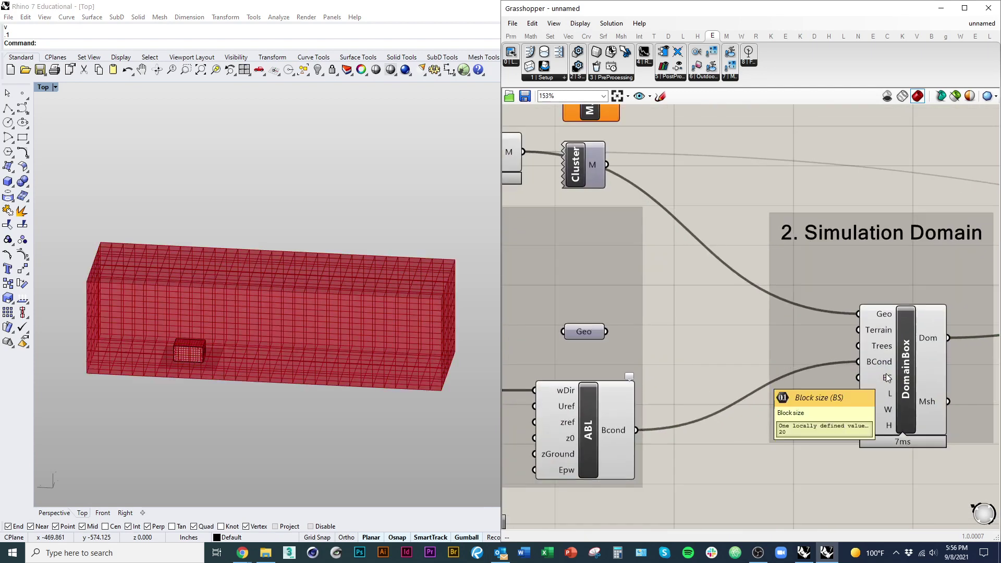
scroll(722, 380, down, 2)
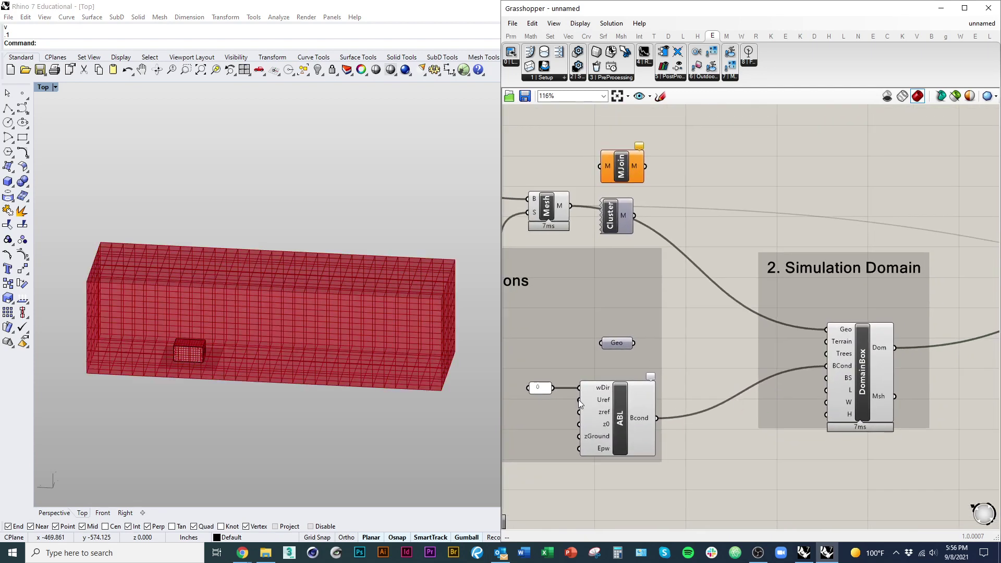
Step: Turn off the Rhino preview of the ABL boundary condition and DomainBox components
right_drag(190, 338, 411, 369)
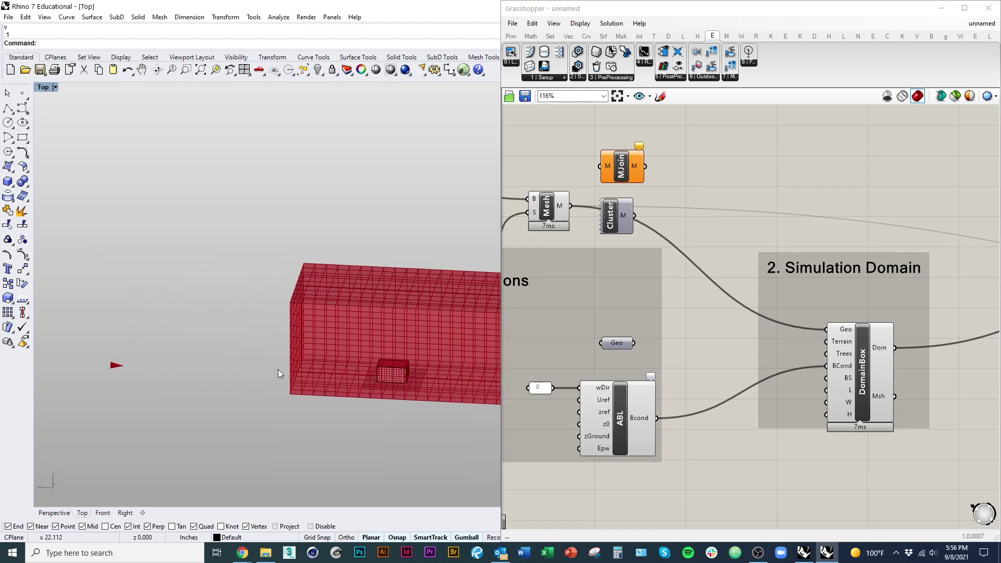
mouse_move(655, 442)
right_down()
mouse_move(687, 438)
mouse_move(658, 433)
right_up()
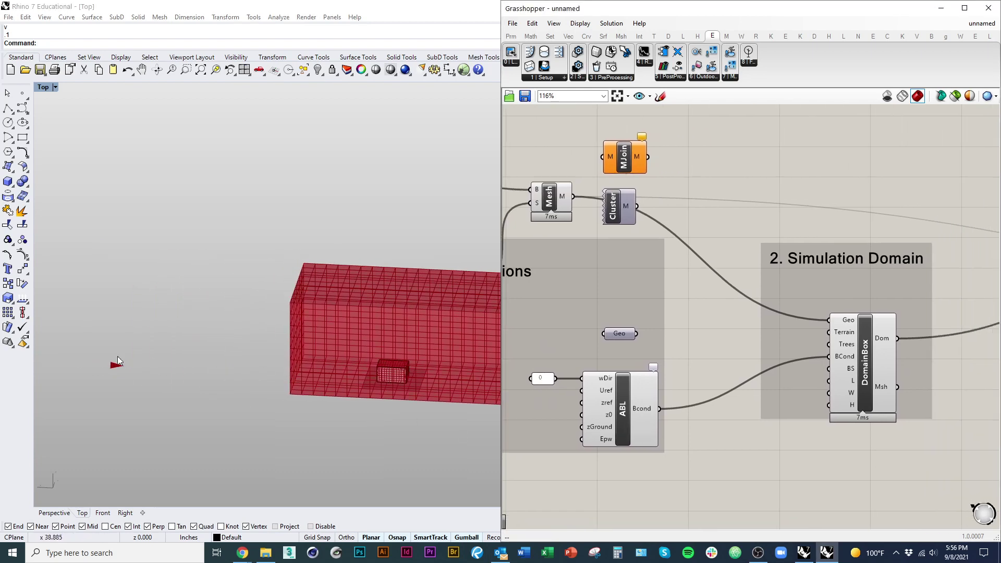
scroll(118, 356, down, 2)
scroll(824, 407, down, 4)
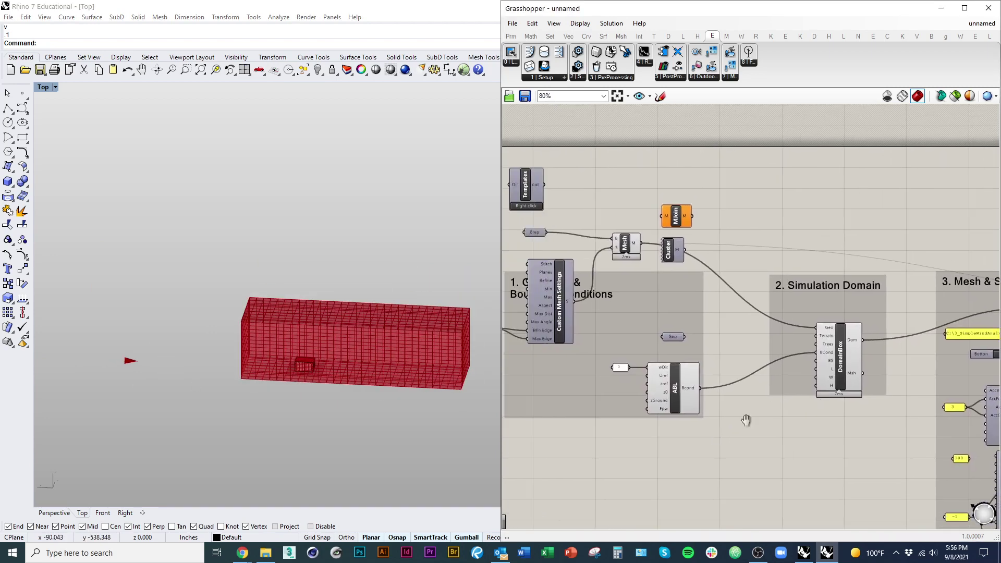
drag(819, 458, 563, 229)
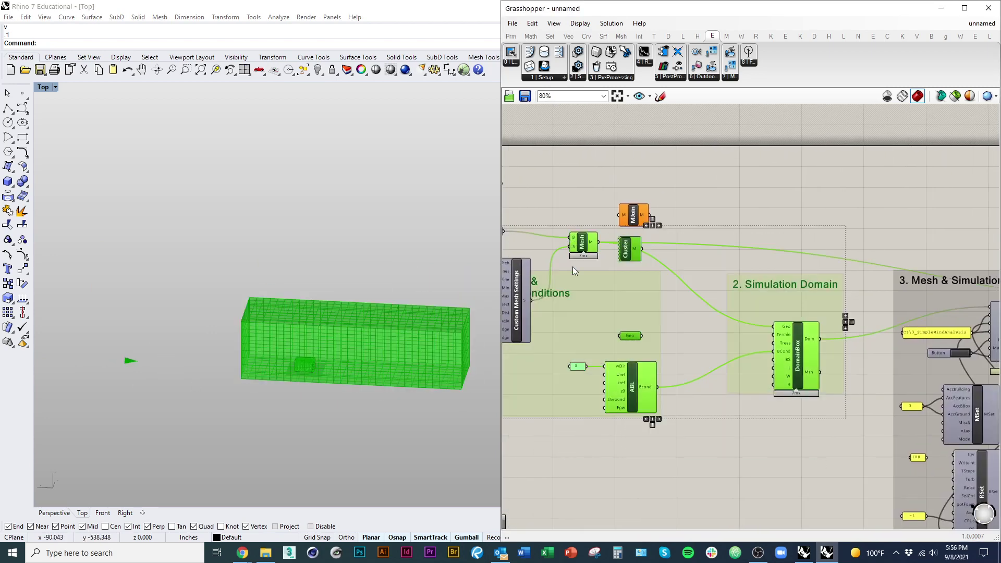
click(733, 313)
drag(821, 467, 583, 327)
right_click(770, 234)
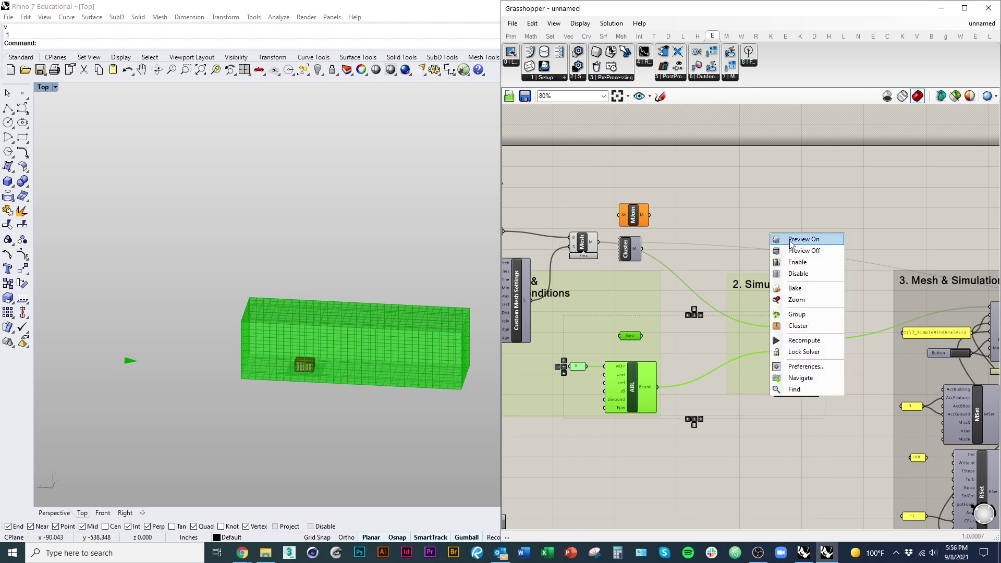
click(803, 251)
Step: Review the Mesh & Simulation group's settings and reposition its run Button just beneath the C:\3_SimpleWindAnalysis panel
right_drag(803, 254, 684, 328)
scroll(718, 336, up, 4)
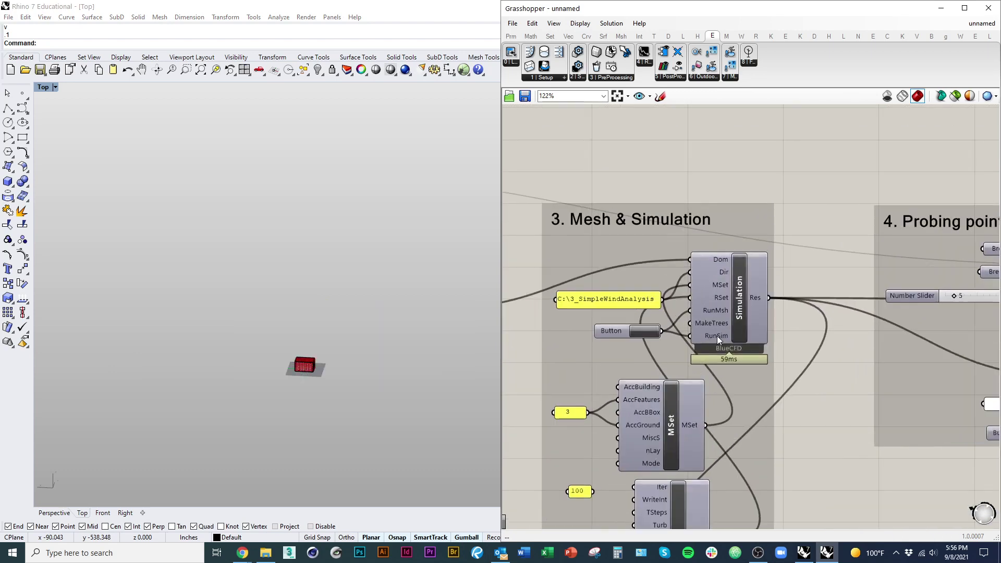
right_drag(721, 389, 720, 326)
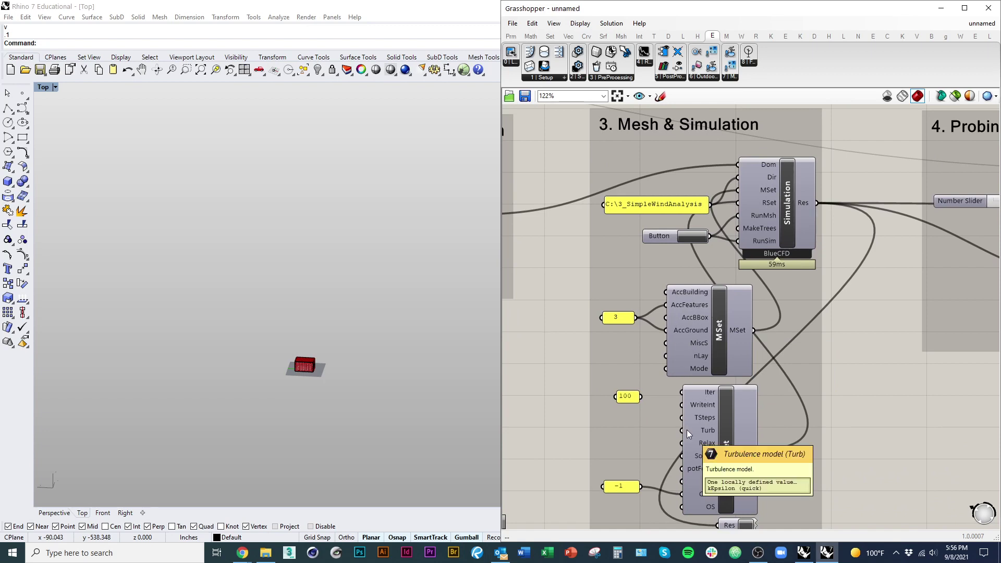
right_drag(629, 408, 648, 422)
right_drag(740, 311, 719, 375)
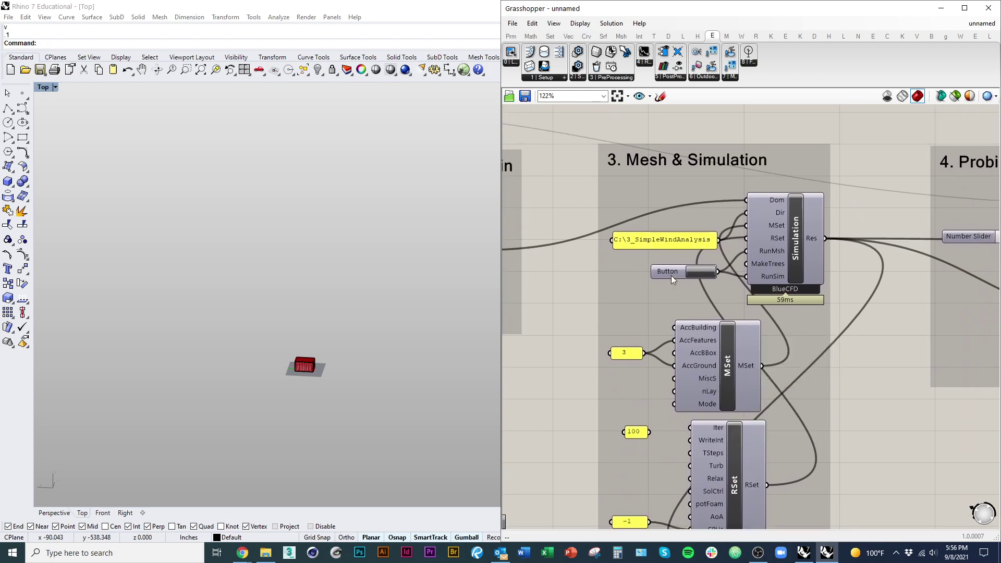
mouse_move(671, 277)
mouse_down()
mouse_move(658, 280)
mouse_move(660, 269)
mouse_up()
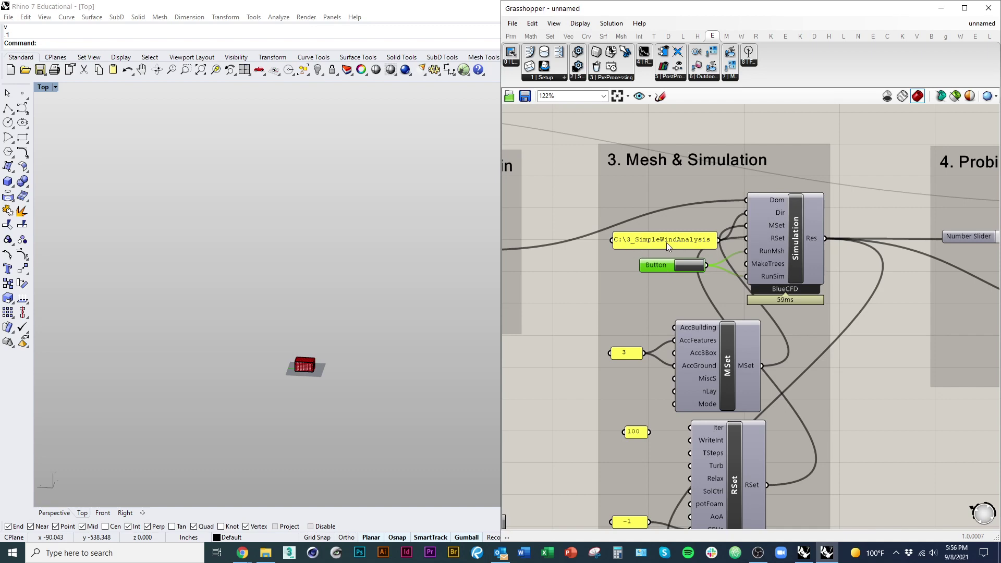
scroll(633, 240, down, 2)
click(743, 330)
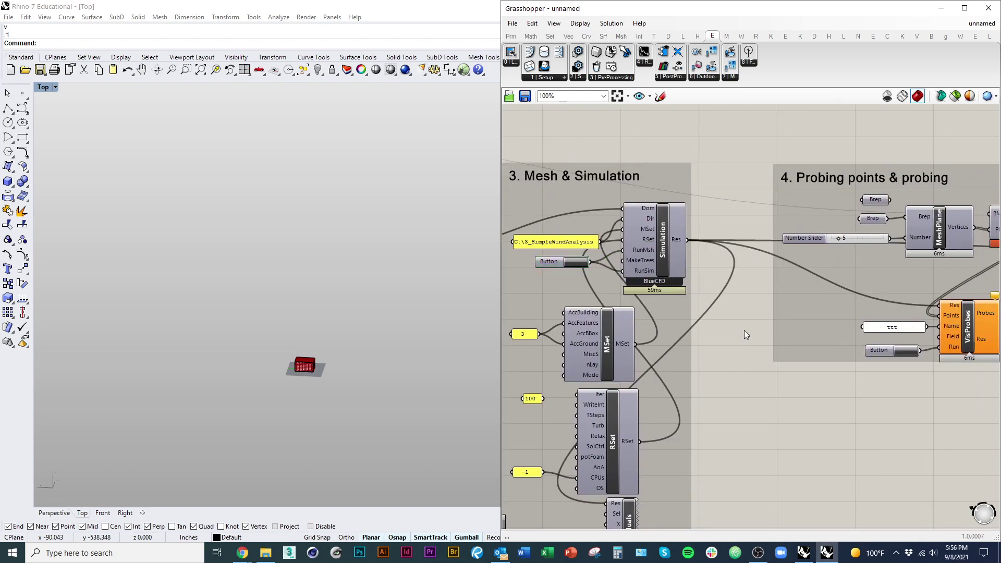
Step: Examine the Simulation component's inputs and the downstream template groups for probing, Grasshopper wind vectors and cleaning
scroll(738, 351, down, 1)
right_drag(707, 305, 881, 385)
scroll(799, 277, up, 4)
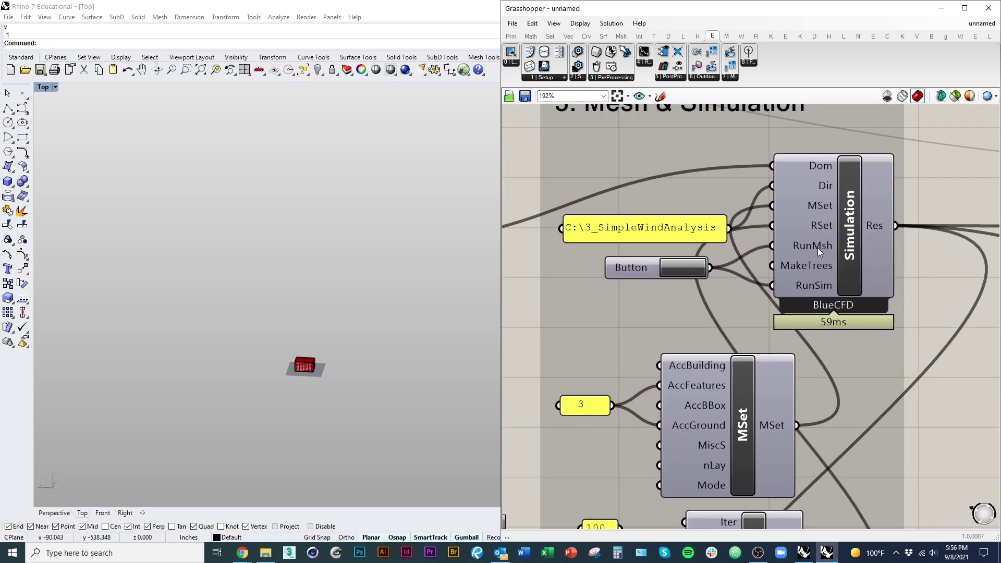
scroll(600, 276, down, 5)
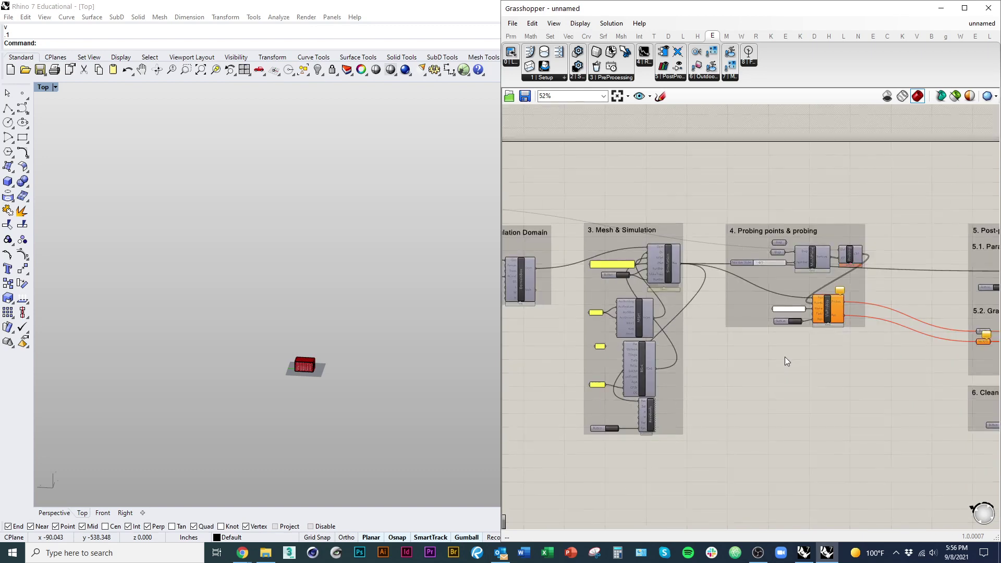
right_drag(787, 361, 650, 351)
scroll(856, 435, up, 3)
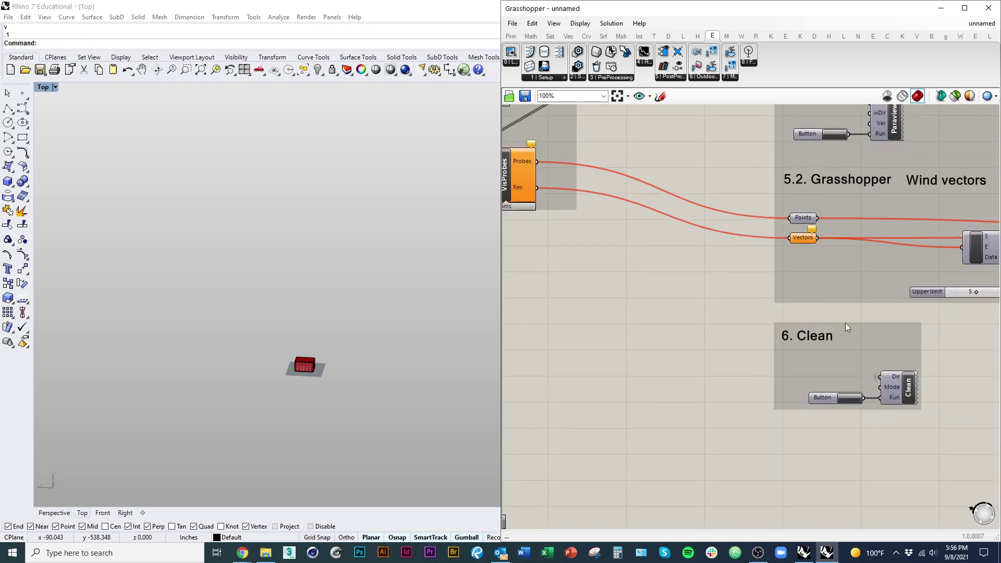
scroll(944, 408, down, 5)
right_drag(749, 389, 888, 398)
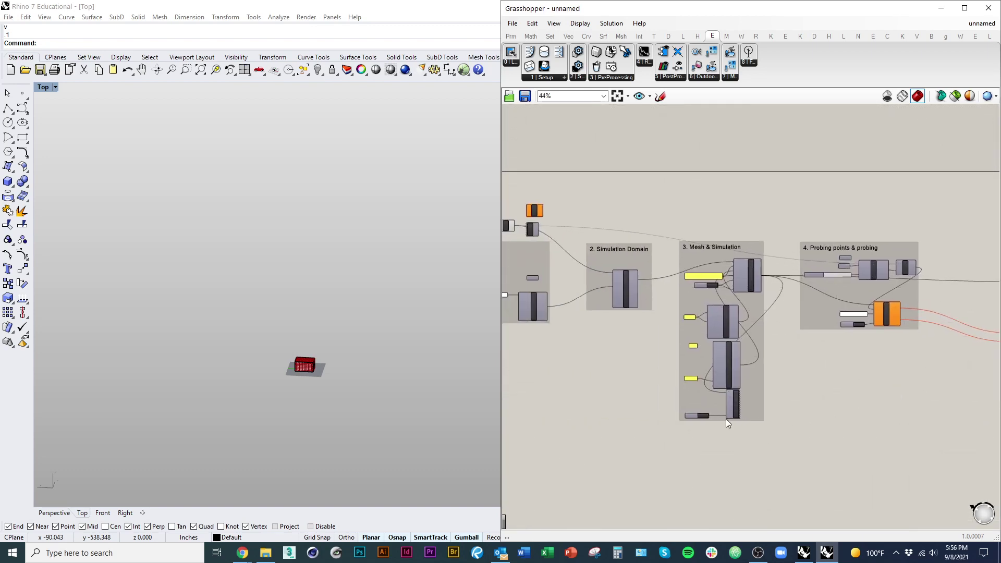
Step: Check the RSet component's Iter input and connect the 100 panel to it as the number of iterations
scroll(709, 424, up, 4)
right_drag(709, 424, 671, 510)
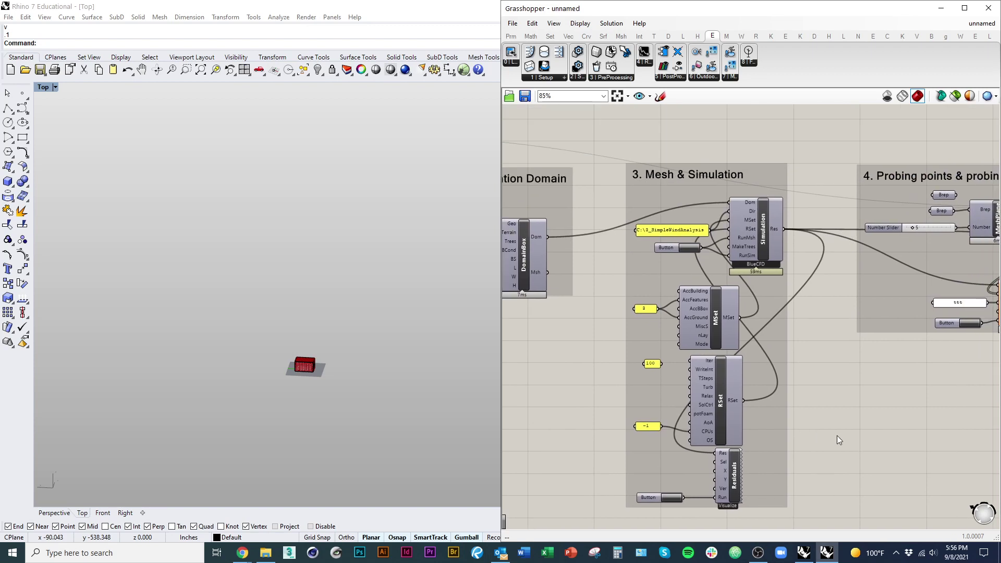
right_drag(837, 436, 861, 386)
scroll(734, 399, up, 2)
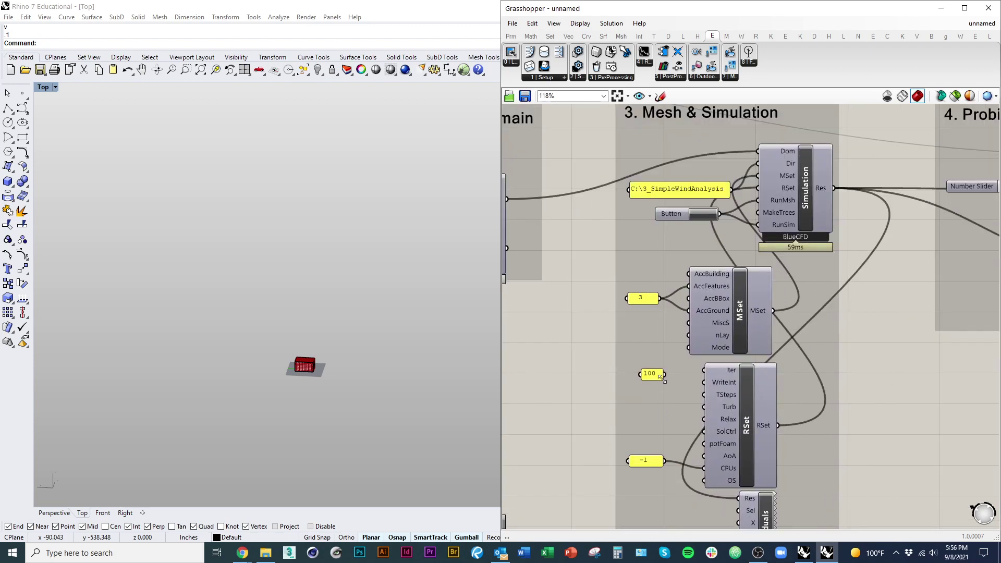
scroll(599, 388, up, 2)
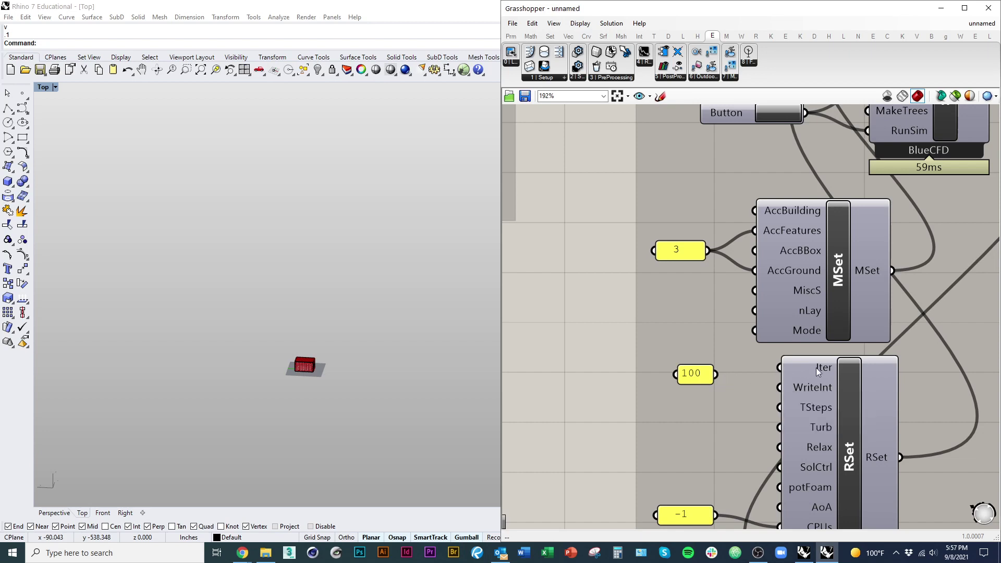
mouse_move(817, 368)
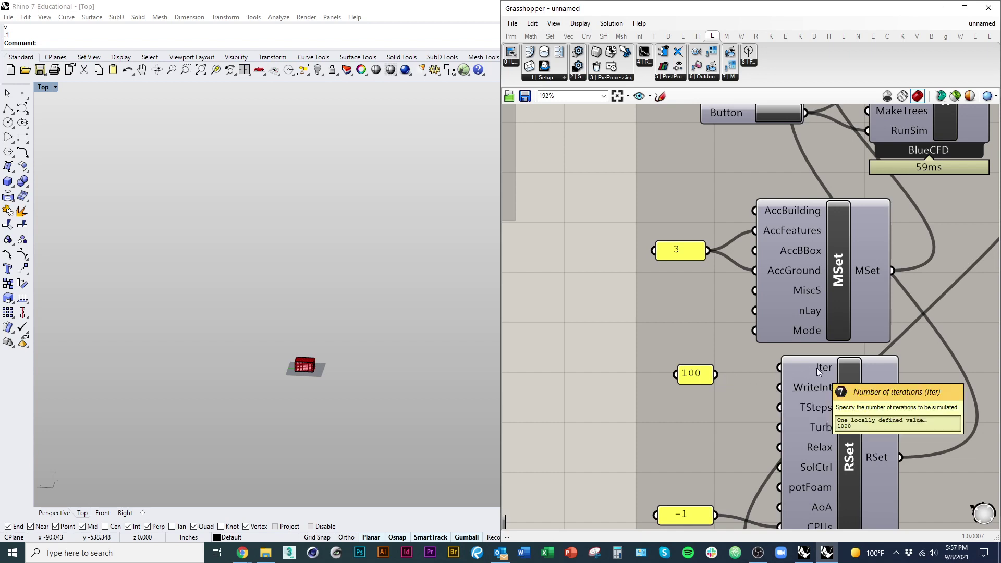
mouse_move(780, 368)
mouse_down()
mouse_move(694, 372)
mouse_move(777, 368)
mouse_up()
mouse_move(821, 373)
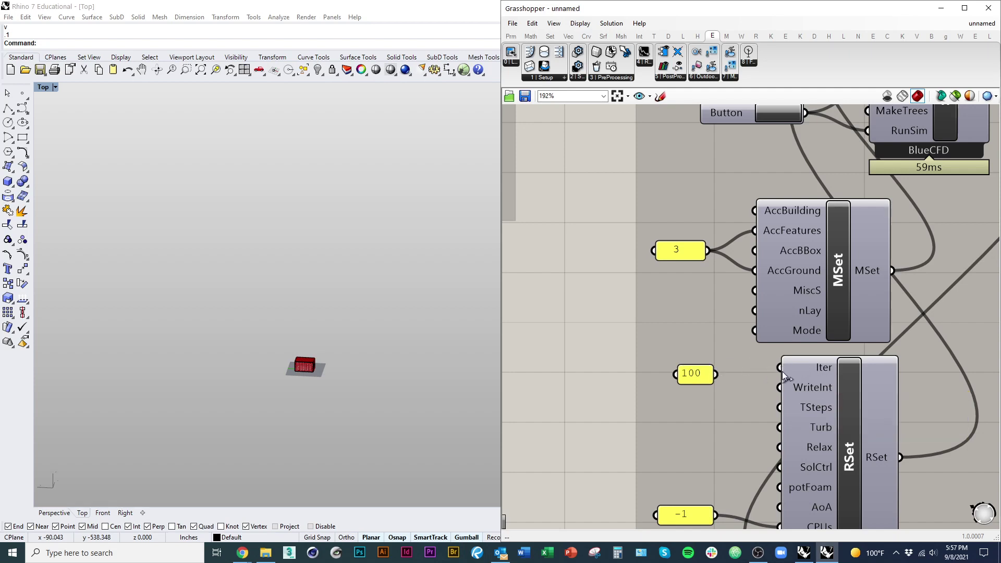
scroll(753, 377, down, 3)
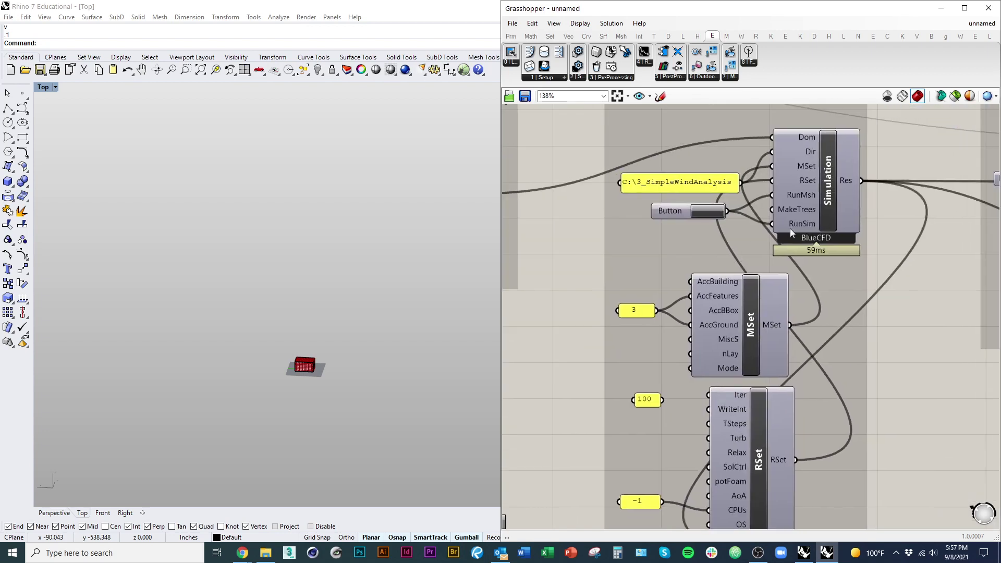
mouse_move(732, 396)
drag(663, 399, 708, 395)
Step: Duplicate the run Button below the original and connect the copy to the Simulation component's RunSim input in place of the shared wire
right_drag(722, 439, 708, 357)
right_drag(780, 267, 698, 379)
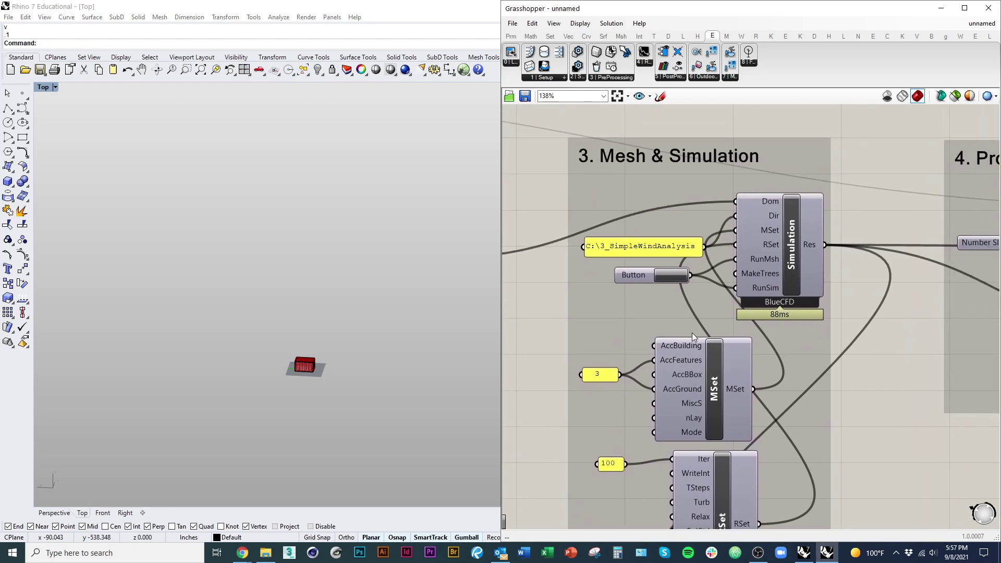
click(632, 273)
scroll(652, 276, up, 2)
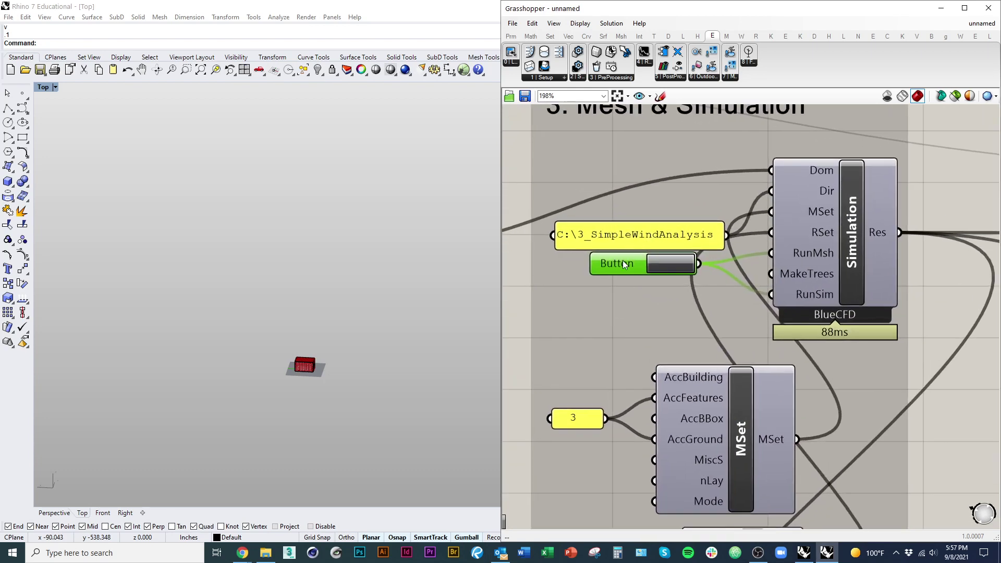
right_drag(683, 312, 652, 322)
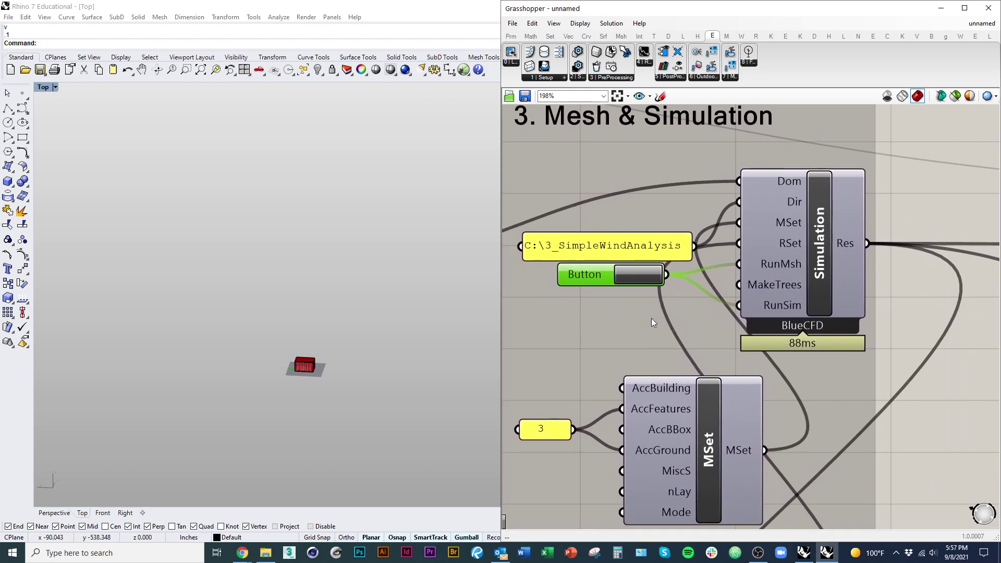
alt+drag(584, 276, 586, 305)
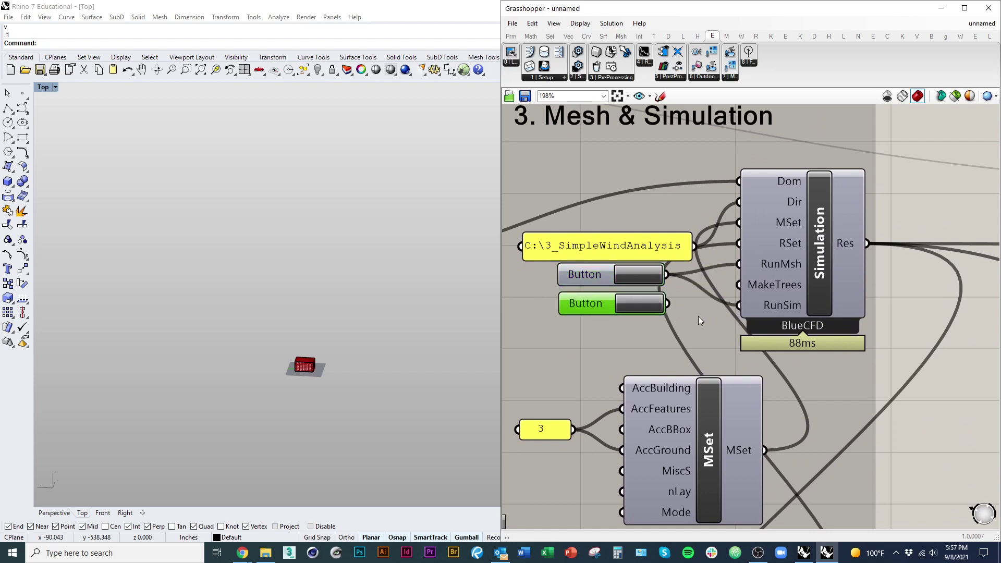
drag(684, 302, 738, 305)
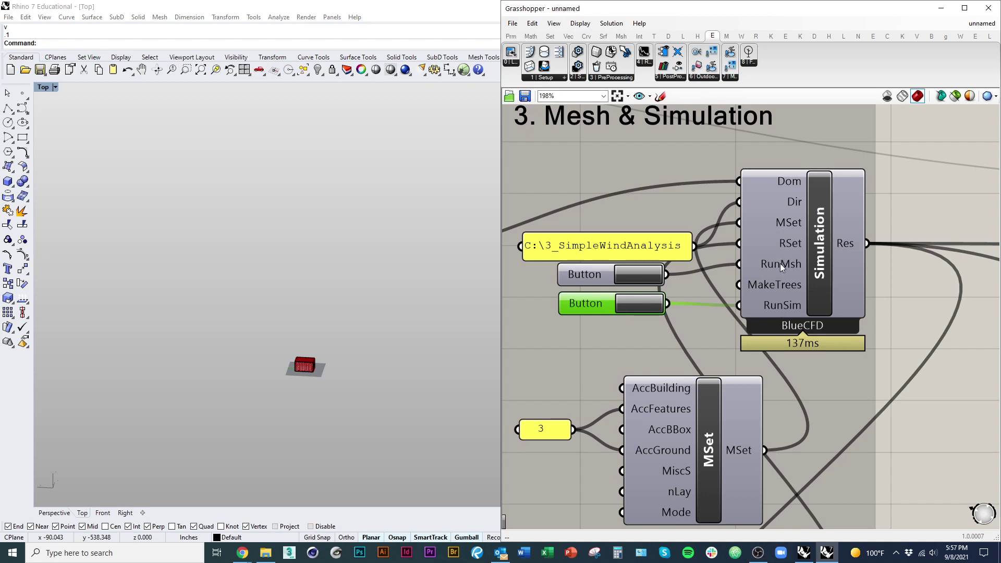
scroll(766, 313, down, 2)
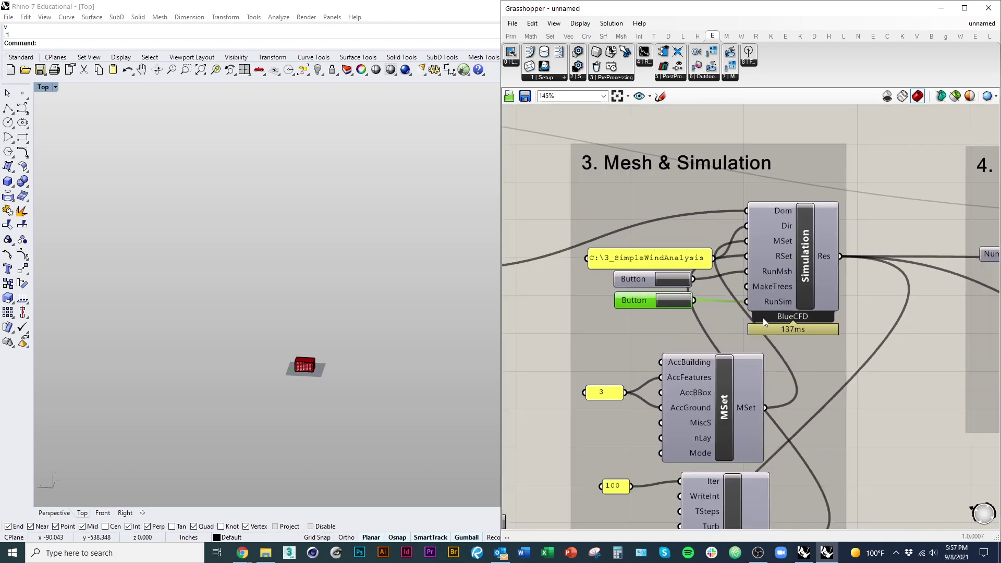
Step: Run the meshing with the button wired to the Simulation component's RunMsh input
scroll(676, 368, down, 1)
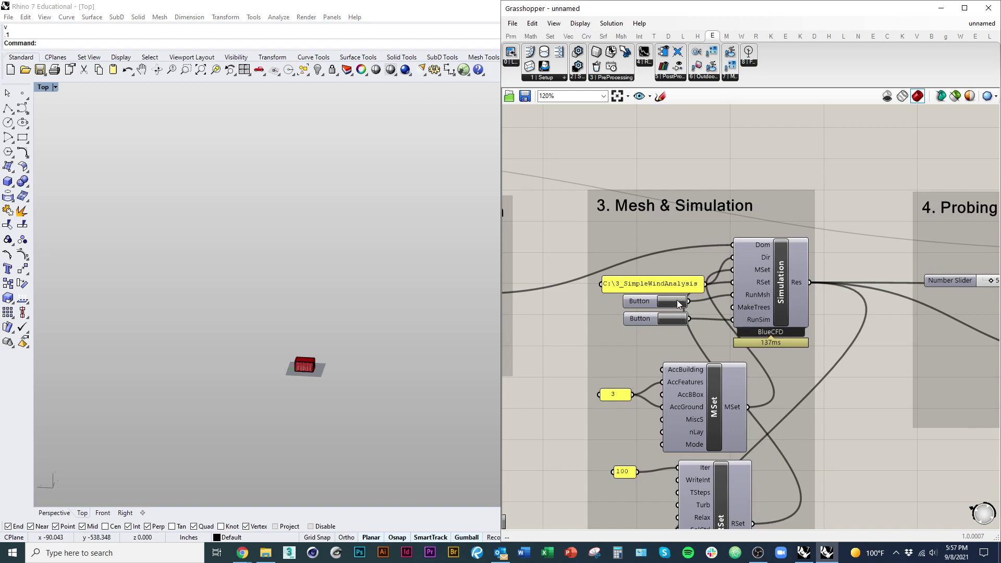
scroll(759, 283, up, 3)
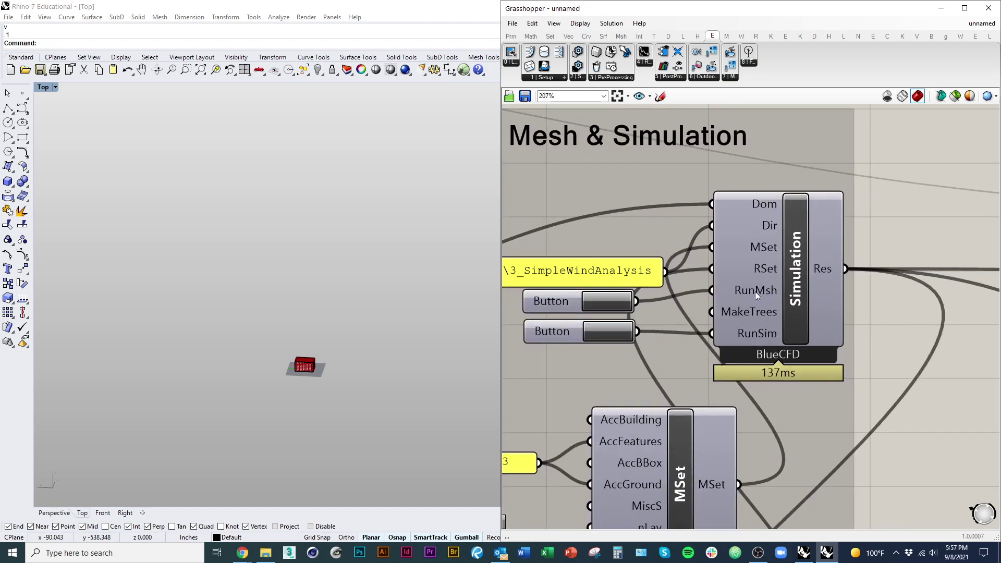
mouse_move(765, 293)
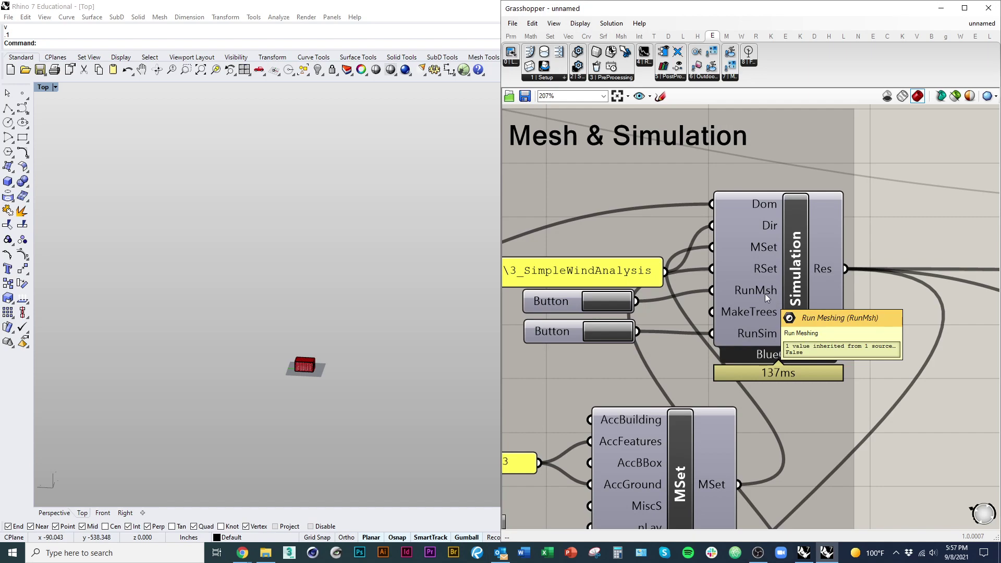
scroll(765, 293, down, 5)
right_drag(758, 360, 718, 374)
scroll(714, 327, up, 2)
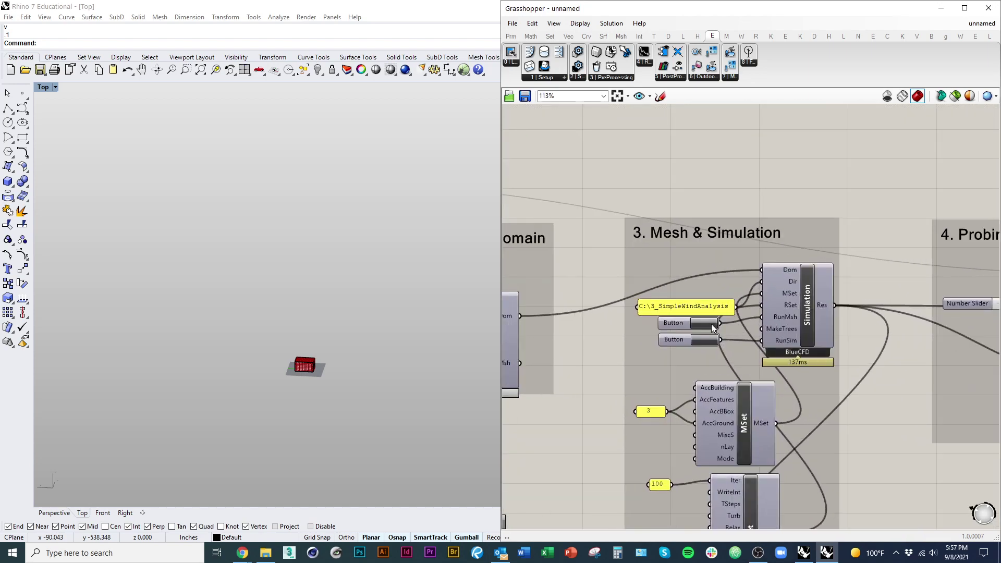
click(712, 324)
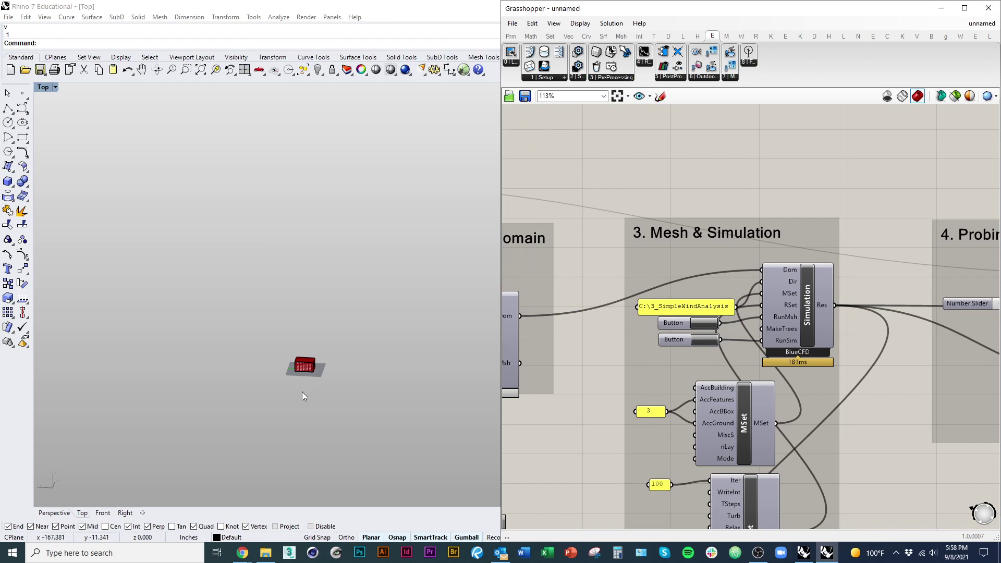
Step: Run the simulation with the button wired to RunSim and view its convergence graph through the Residuals component
right_drag(595, 367, 613, 359)
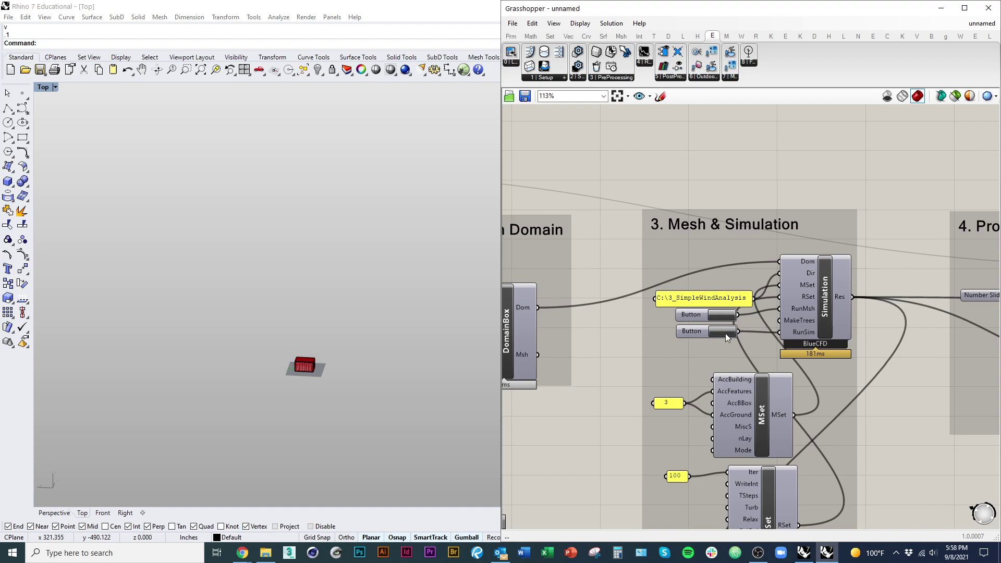
click(724, 333)
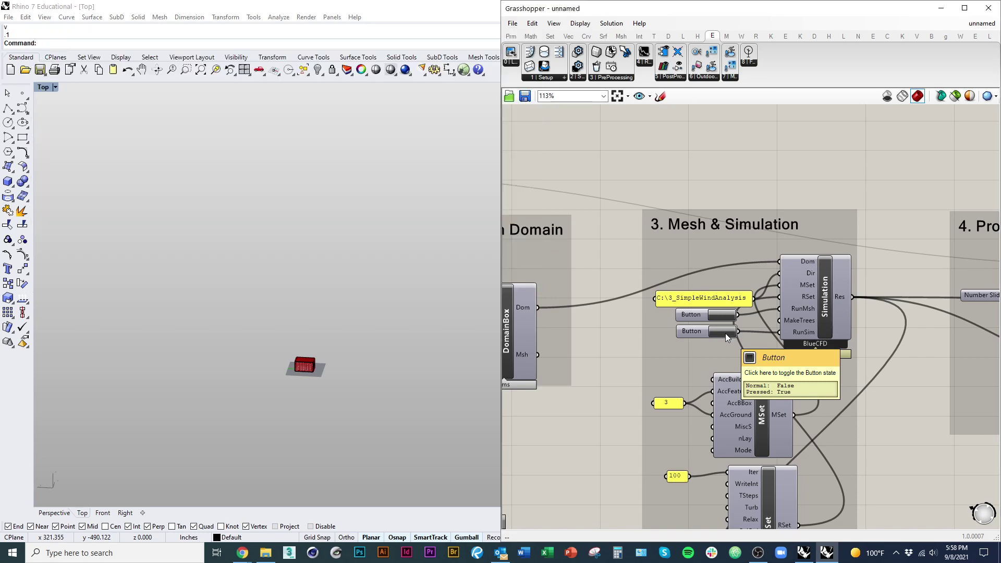
right_drag(883, 351, 725, 241)
right_drag(761, 337, 761, 297)
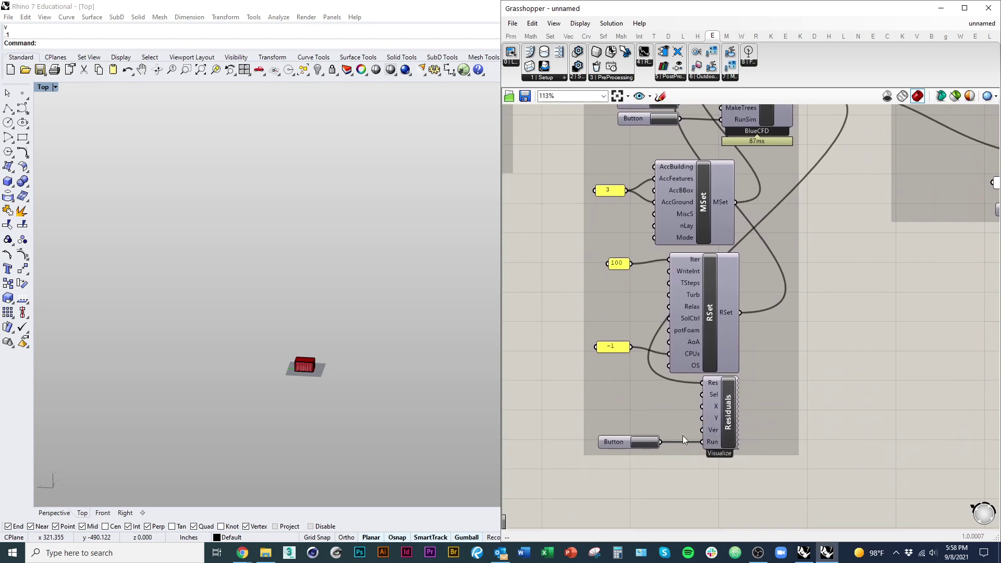
click(646, 443)
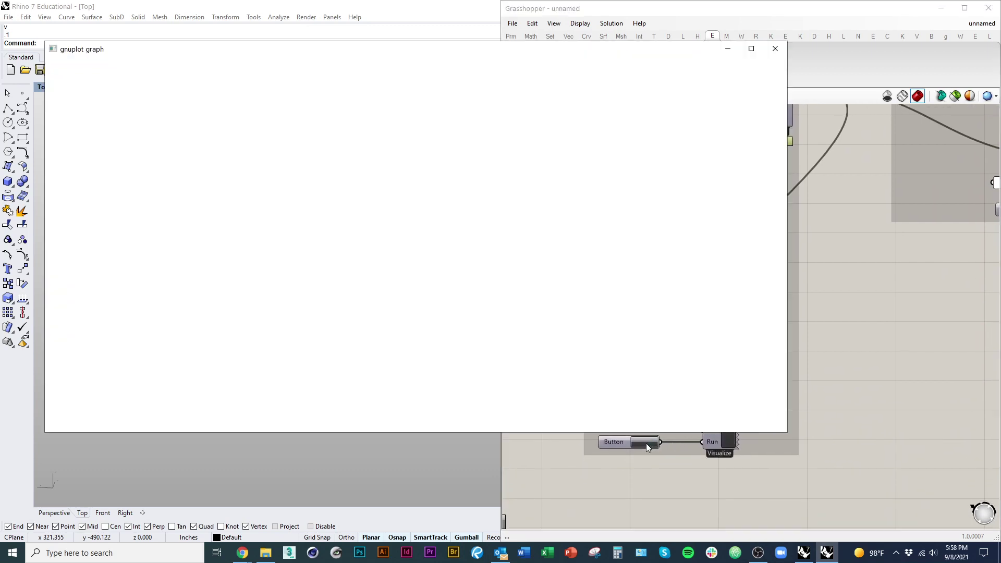
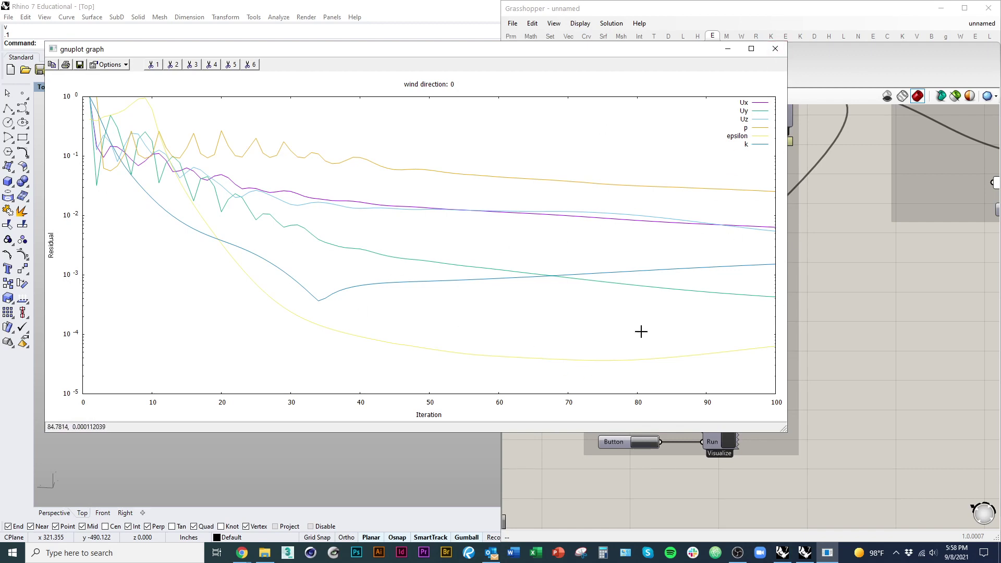
click(775, 49)
Step: Shift the Simulation component slightly away from its trigger buttons in the Mesh & Simulation group
right_drag(655, 339, 708, 447)
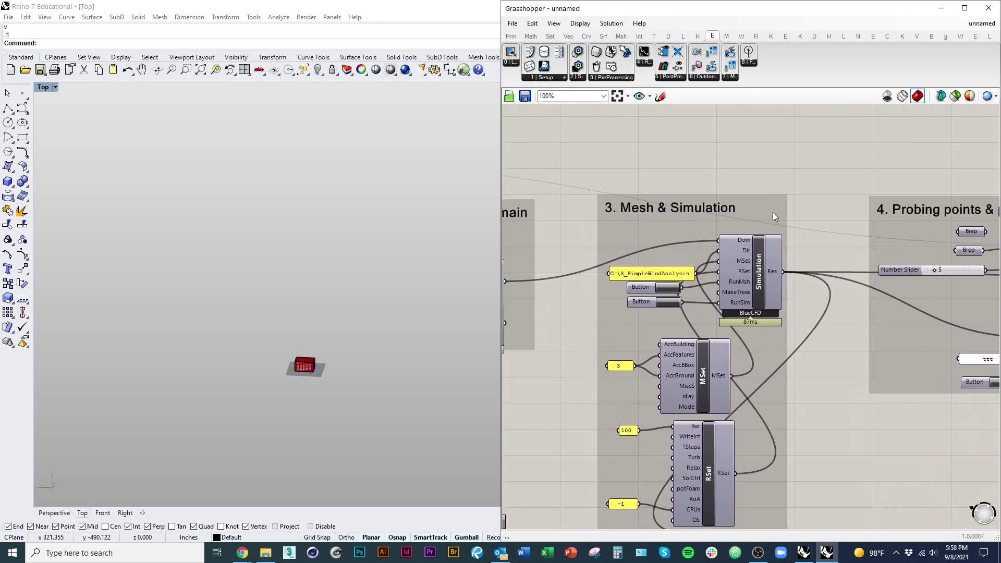
right_drag(561, 355, 719, 306)
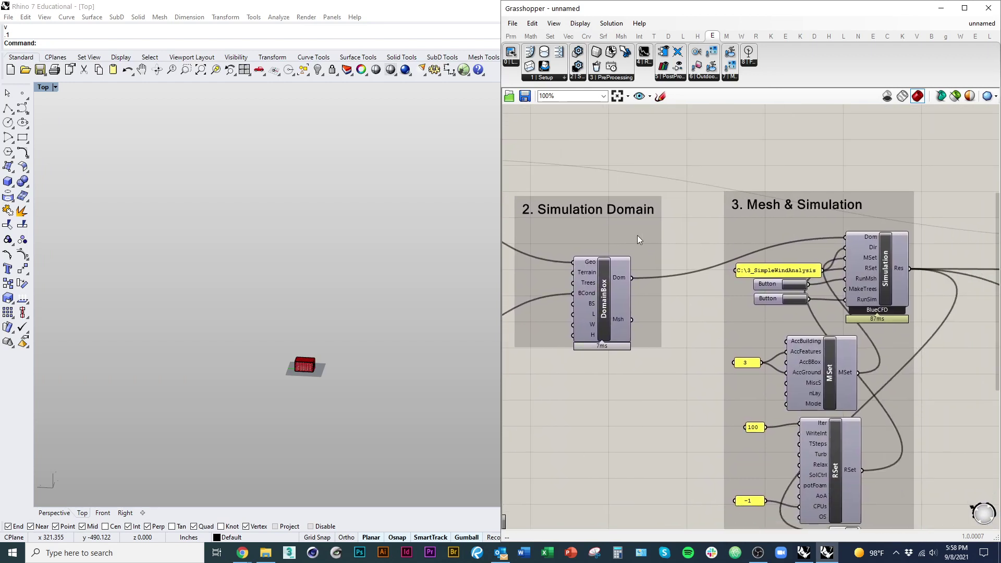
drag(877, 268, 886, 274)
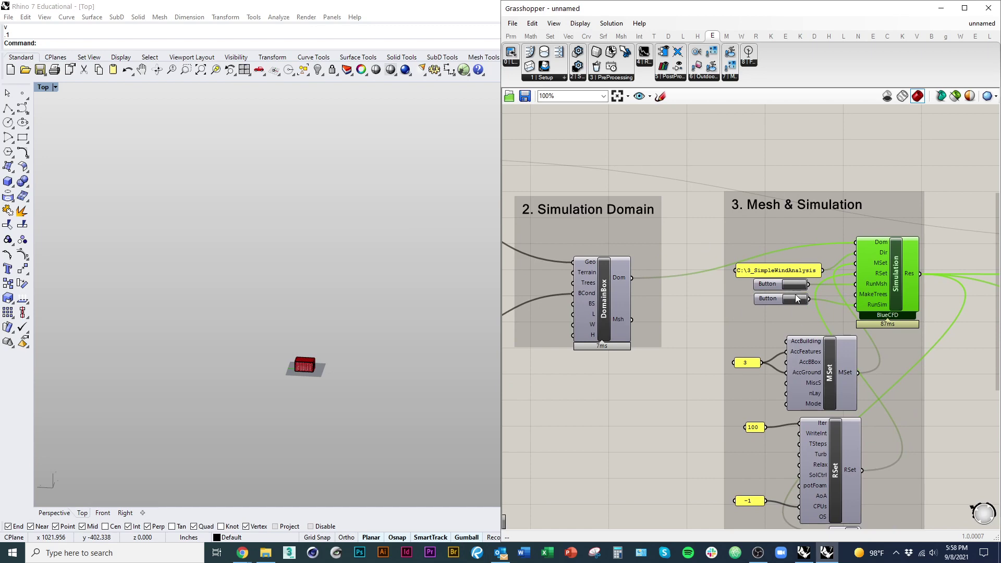
Step: Hide the custom building polysurface in the Rhino viewport
right_drag(859, 316, 658, 303)
scroll(847, 312, up, 1)
scroll(653, 296, down, 2)
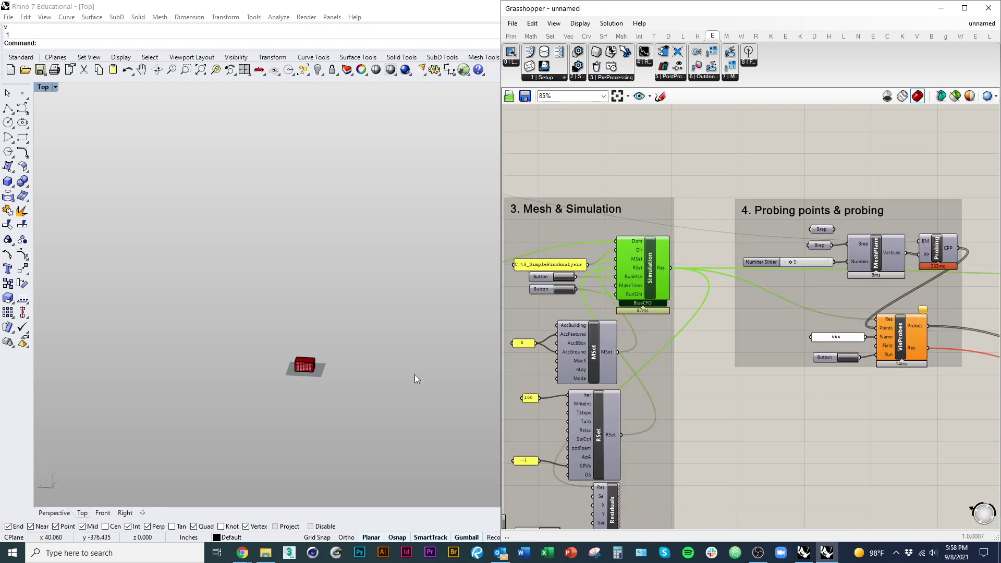
scroll(340, 338, up, 5)
click(274, 389)
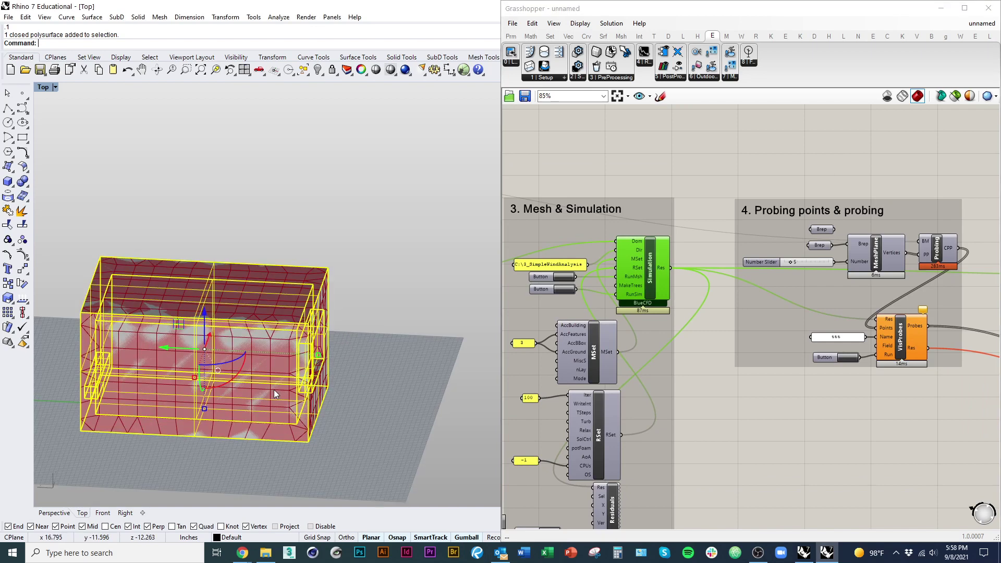
key(ctrl+h)
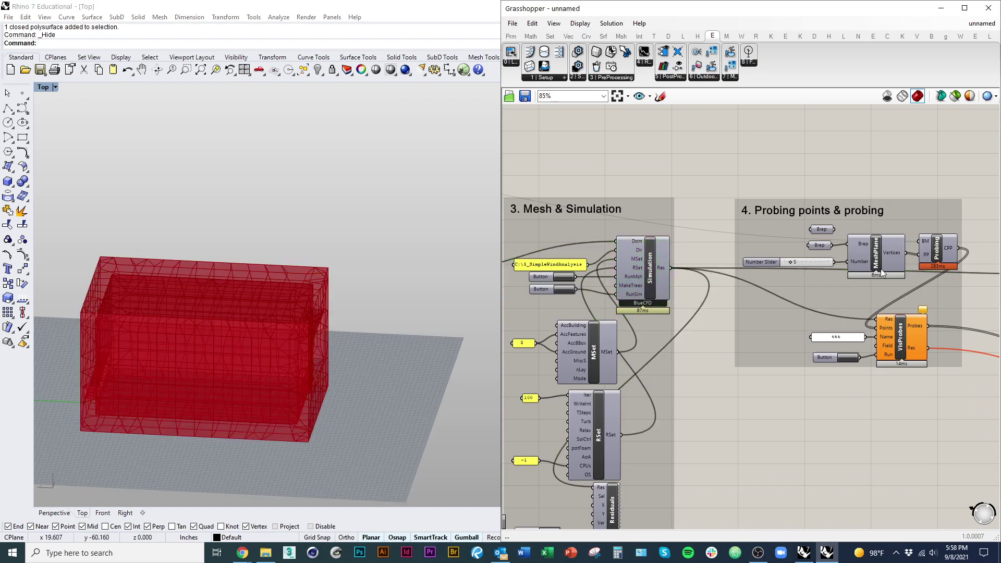
Step: Examine the Probing points & probing group and trace its connection back to the building mesh cluster
scroll(798, 303, up, 3)
scroll(798, 304, down, 5)
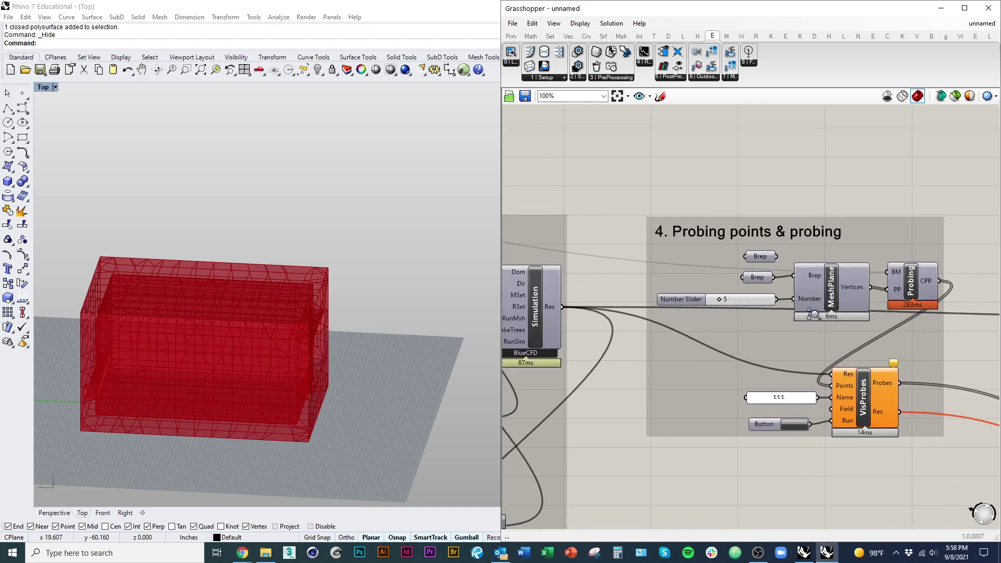
scroll(700, 227, up, 6)
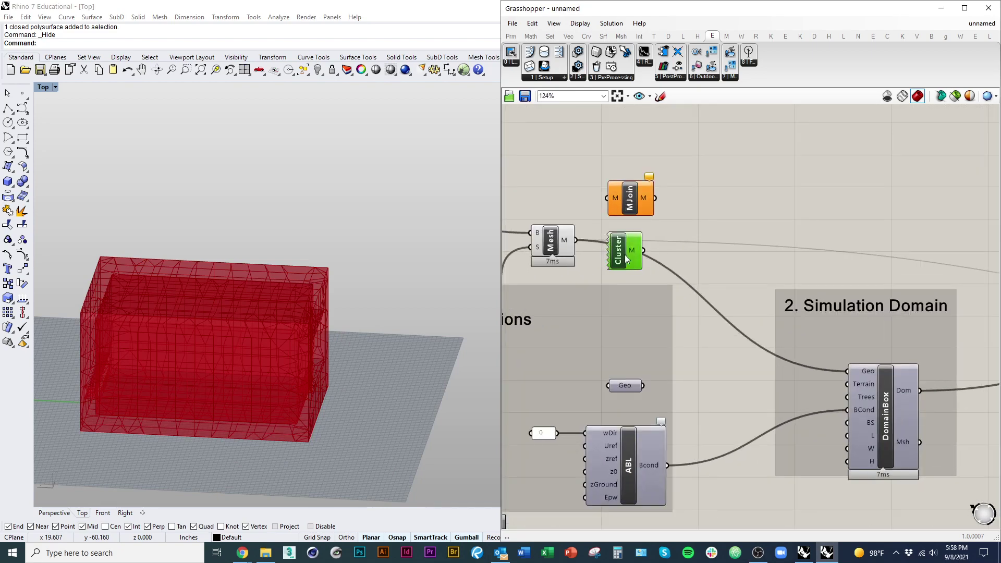
scroll(872, 342, down, 5)
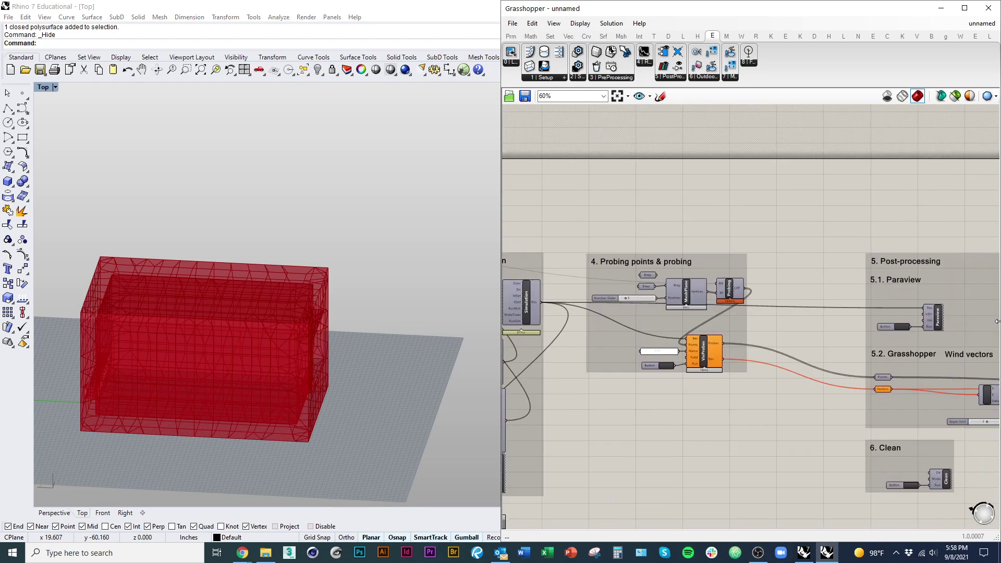
right_drag(775, 320, 833, 339)
scroll(722, 297, up, 3)
right_drag(711, 293, 785, 285)
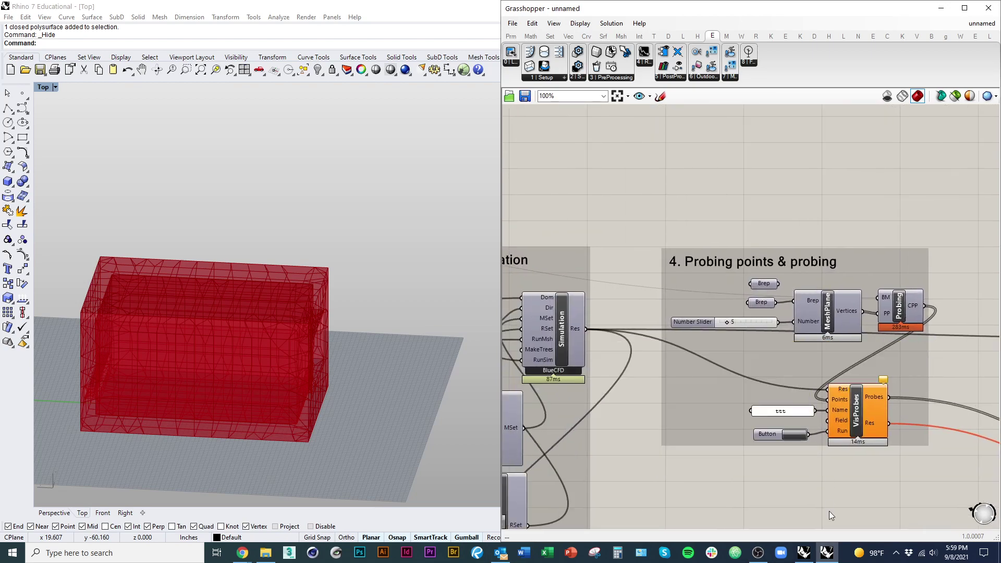
Step: Turn on the preview of the Brep parameter feeding MeshPlane to show the template's probing plane in Rhino
mouse_move(826, 323)
right_click(709, 189)
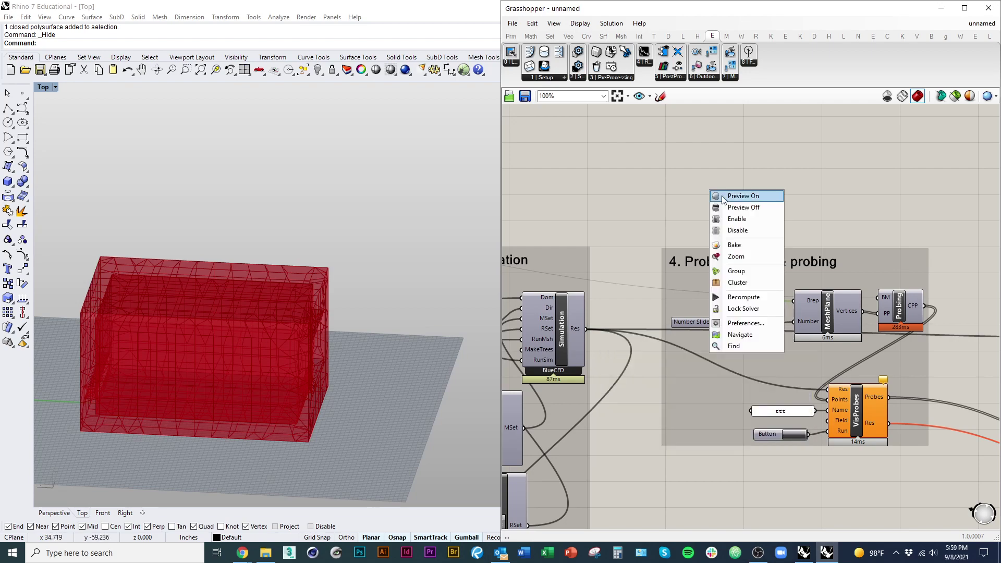
click(722, 196)
scroll(310, 337, down, 8)
right_drag(400, 425, 212, 236)
right_drag(262, 378, 154, 339)
click(809, 483)
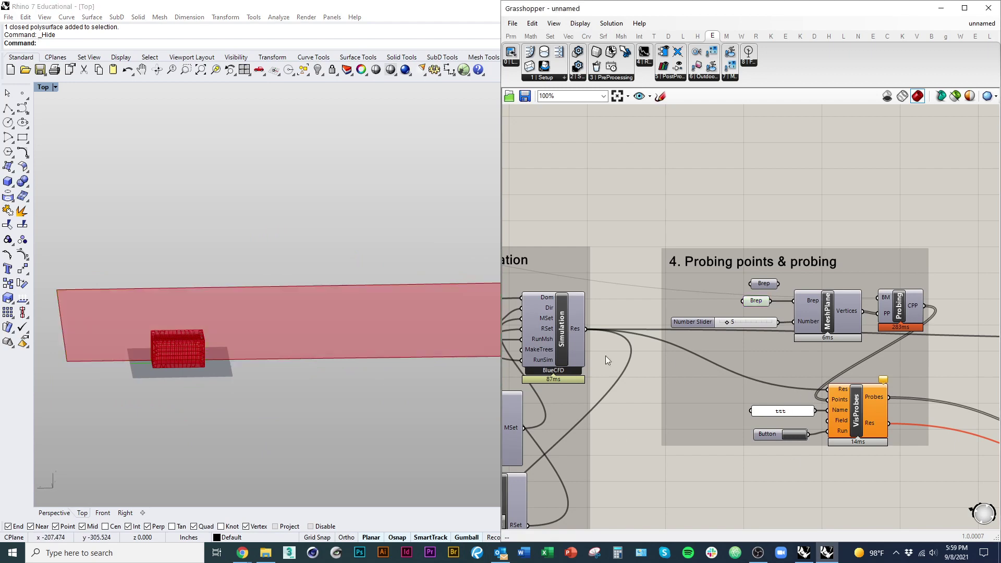
Step: Draw a vertical plane lengthwise through the building, extending past both ends and above its roof
right_drag(470, 359, 397, 399)
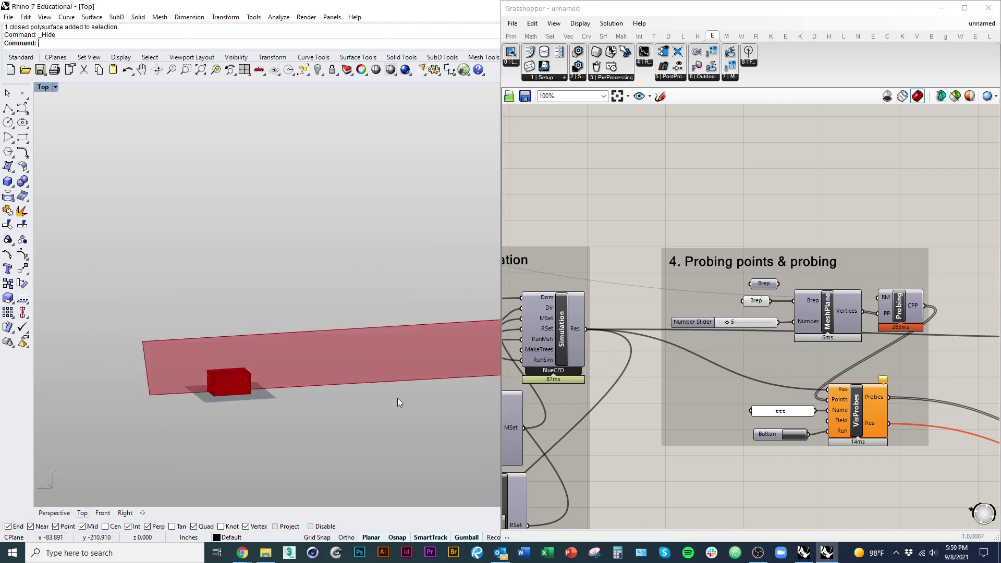
click(9, 167)
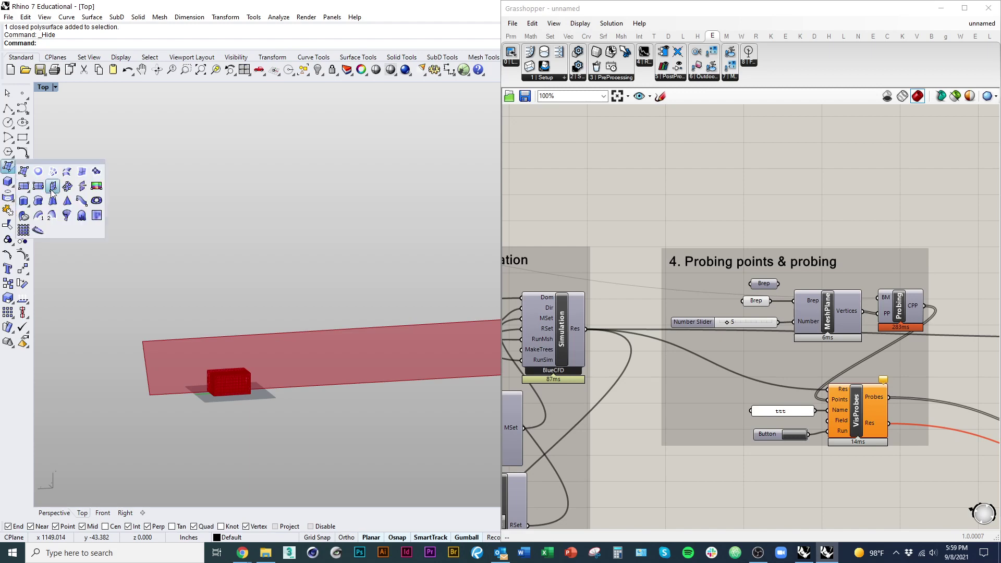
click(37, 189)
scroll(282, 360, up, 3)
right_drag(282, 359, 324, 291)
click(255, 430)
shift+click(403, 352)
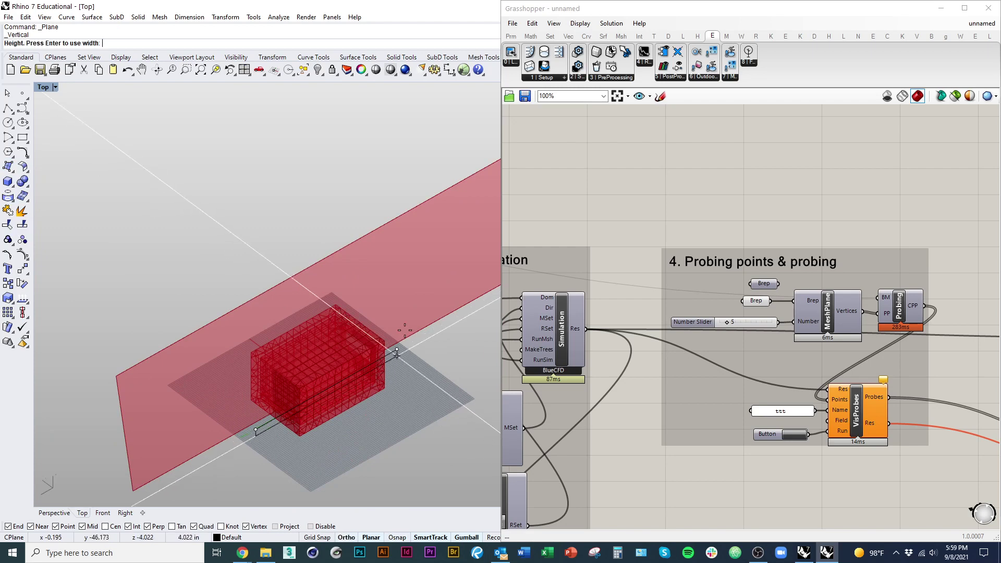
click(398, 287)
Step: Shorten the vertical plane with Scale1D from one bottom corner, bringing the opposite end closer to the building
right_drag(435, 416, 388, 386)
click(302, 342)
scroll(300, 344, up, 5)
scroll(388, 386, down, 2)
text(s1)
key(Return)
click(122, 371)
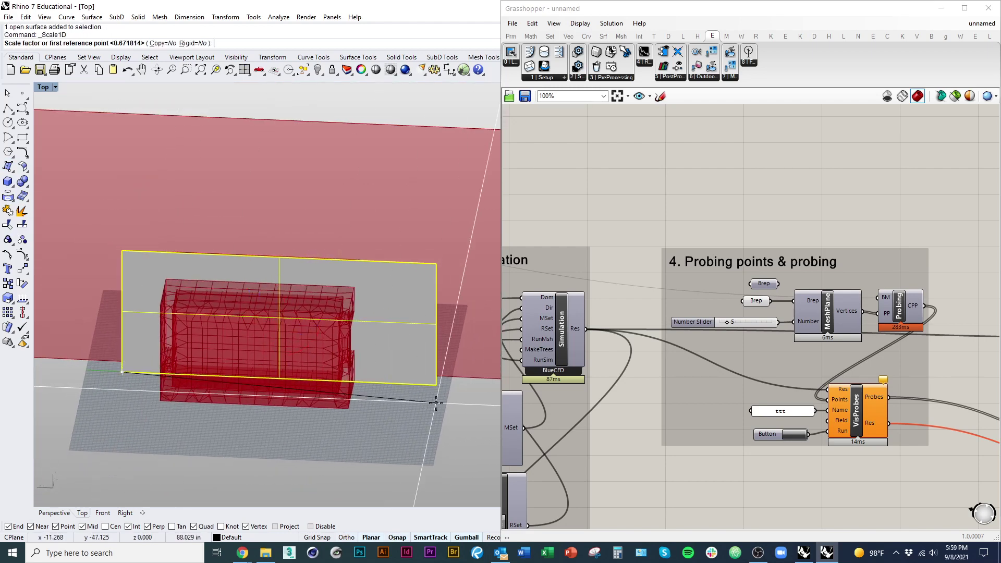
click(437, 385)
click(385, 387)
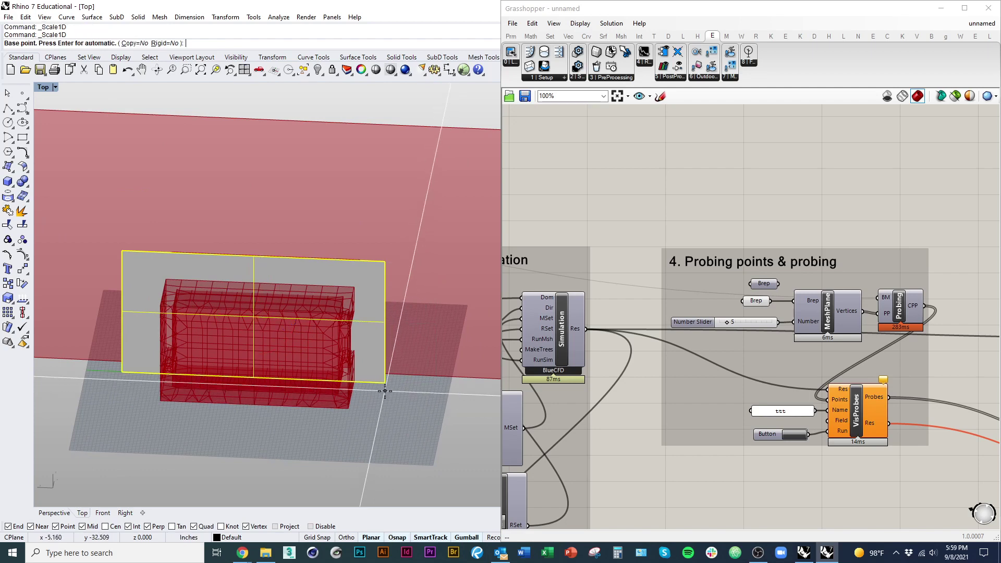
Step: Scale the plane in one direction from the shortened end to bring its other end closer to the building
key(Return)
click(385, 382)
click(122, 373)
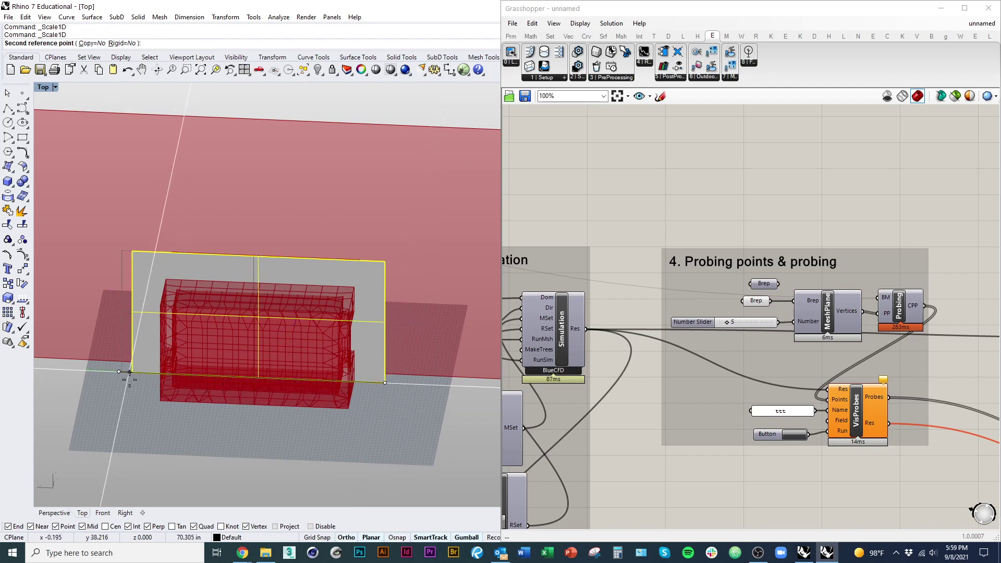
click(140, 376)
click(161, 415)
Step: Lengthen the plane with Scale1D so it extends farther beyond one end of the building, and leave it selected
shift+right_drag(333, 401, 291, 412)
click(438, 415)
key(Return)
click(121, 381)
click(321, 390)
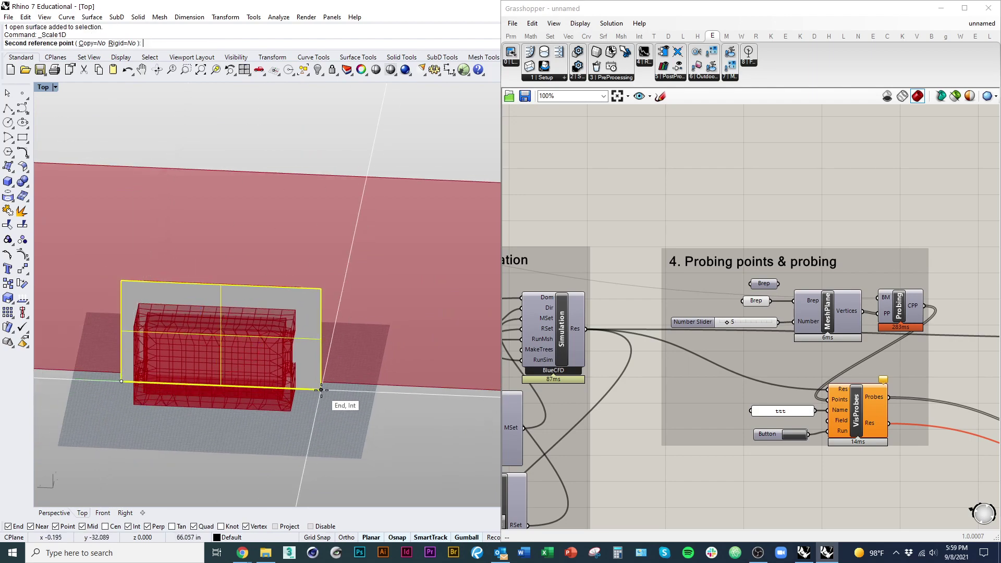
click(399, 408)
click(399, 443)
click(398, 392)
mouse_move(399, 428)
right_down()
mouse_move(351, 421)
mouse_move(431, 427)
mouse_move(411, 423)
right_up()
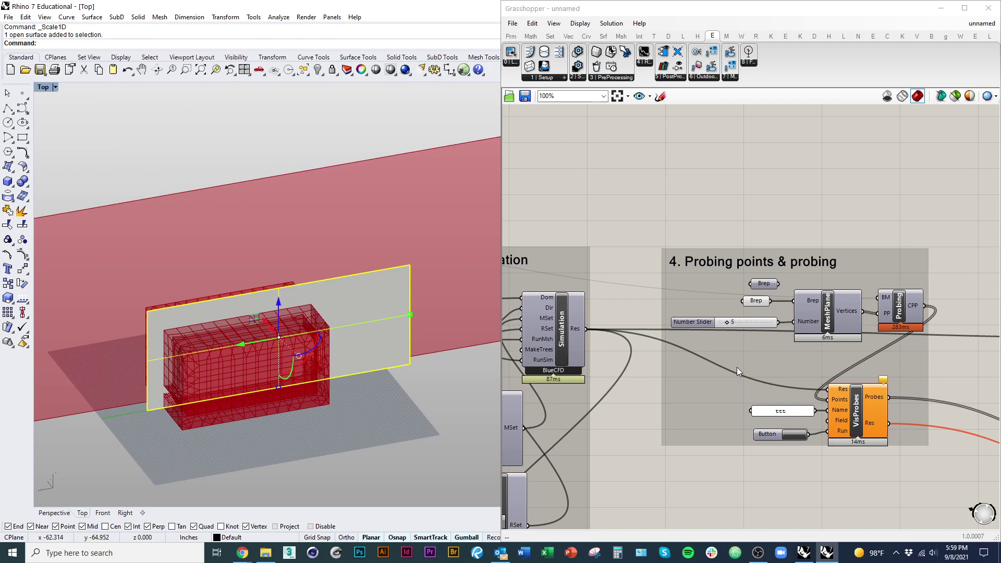
Step: Set the drawn plane as the Brep feeding MeshPlane, turn off that parameter's preview and highlight MeshPlane's grid points
right_click(758, 302)
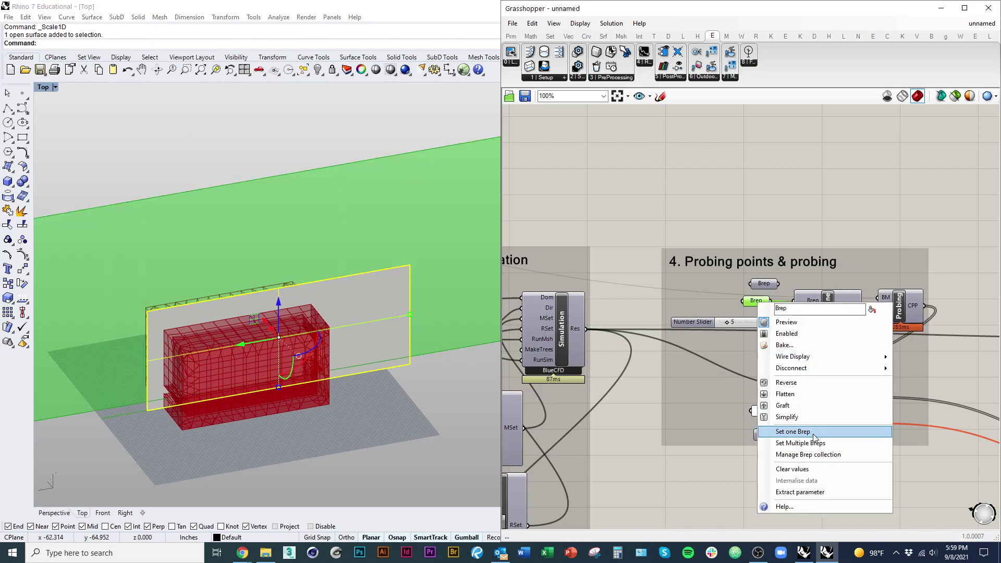
click(815, 437)
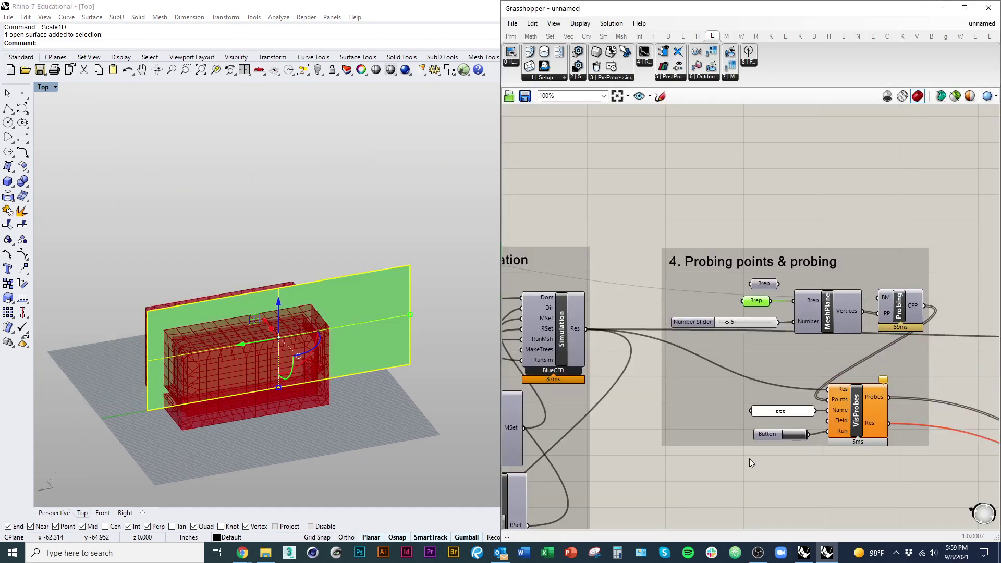
right_click(760, 302)
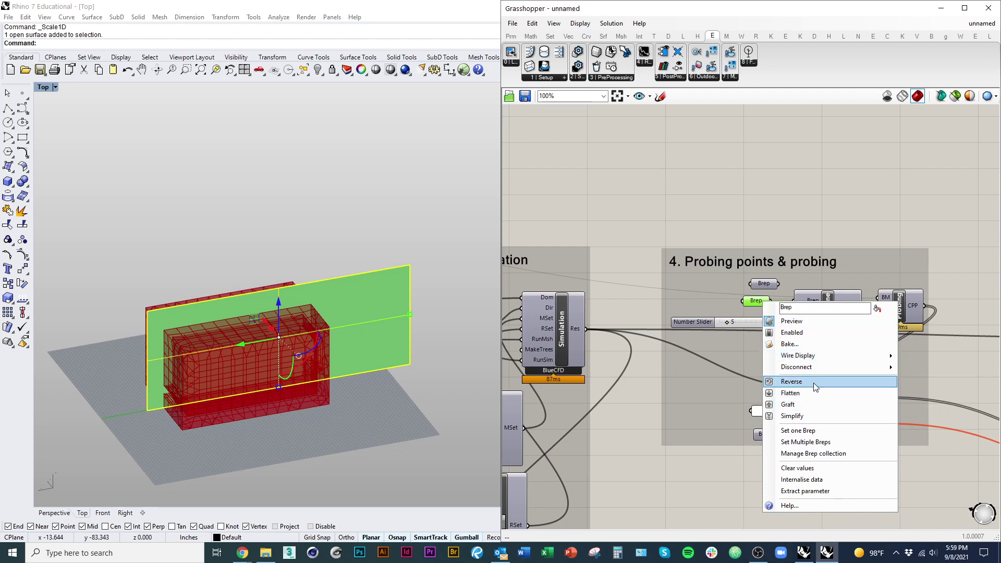
click(803, 323)
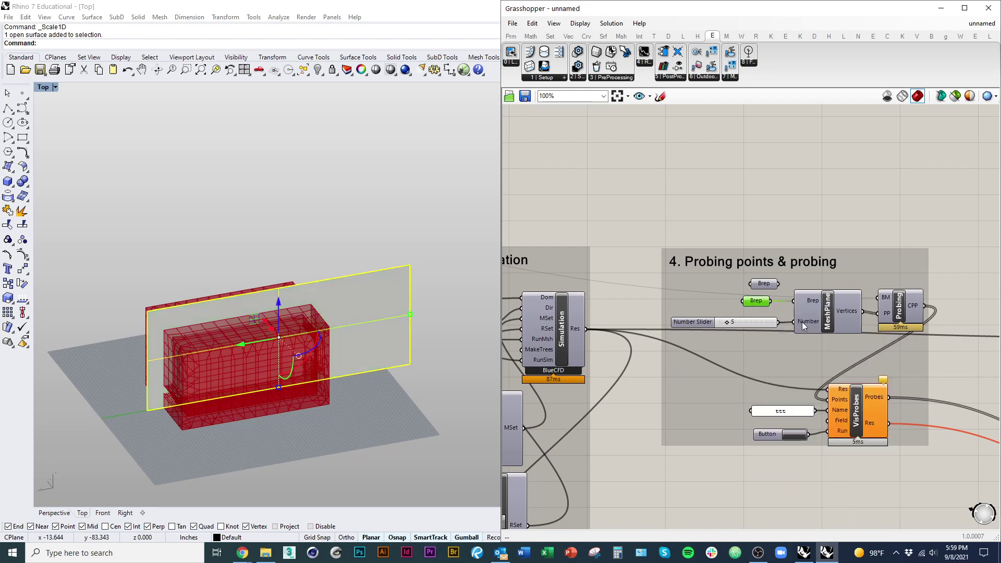
click(828, 319)
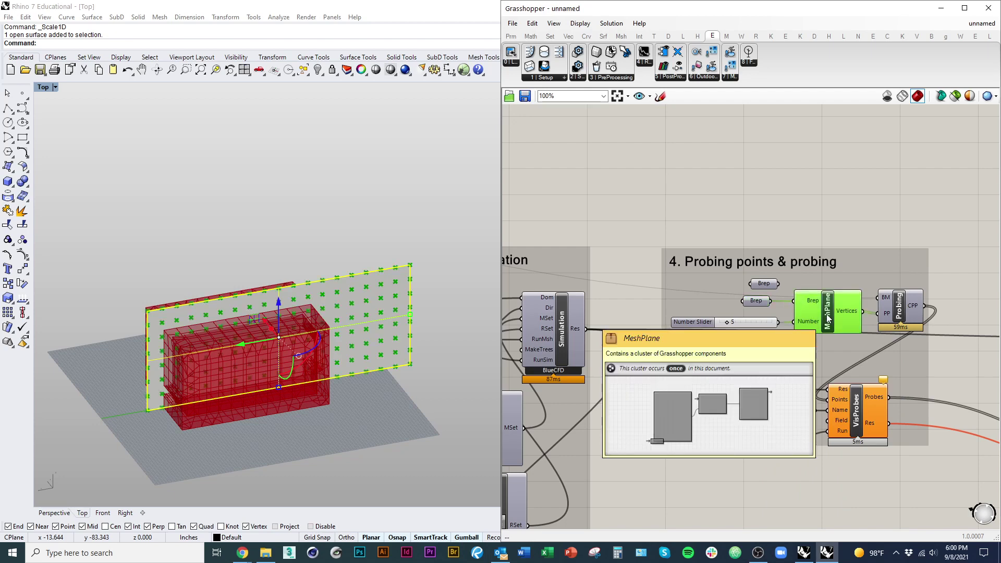
Step: Deselect the MeshPlane component and hide the drawn vertical plane in the Rhino viewport
click(816, 219)
click(271, 246)
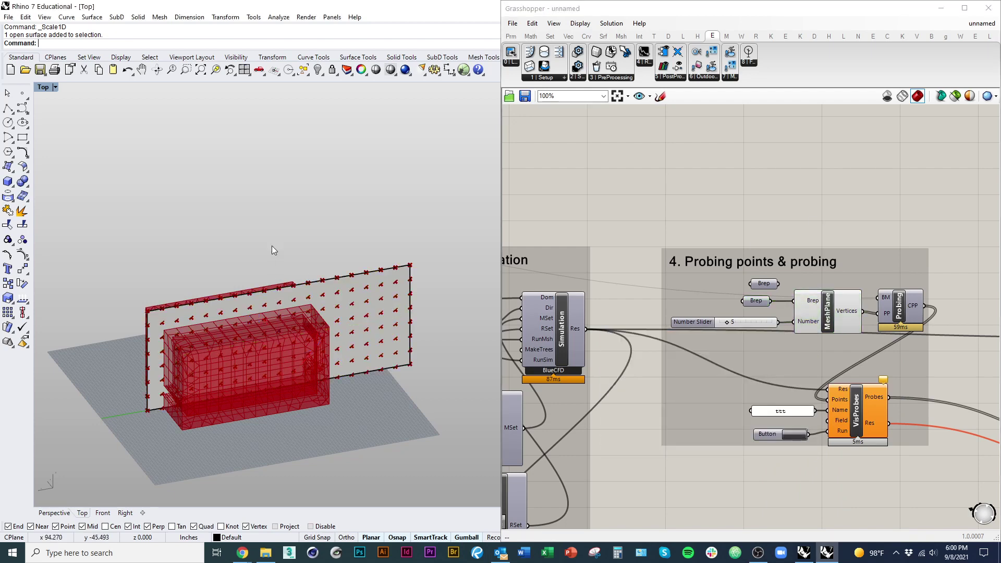
key(ctrl+h)
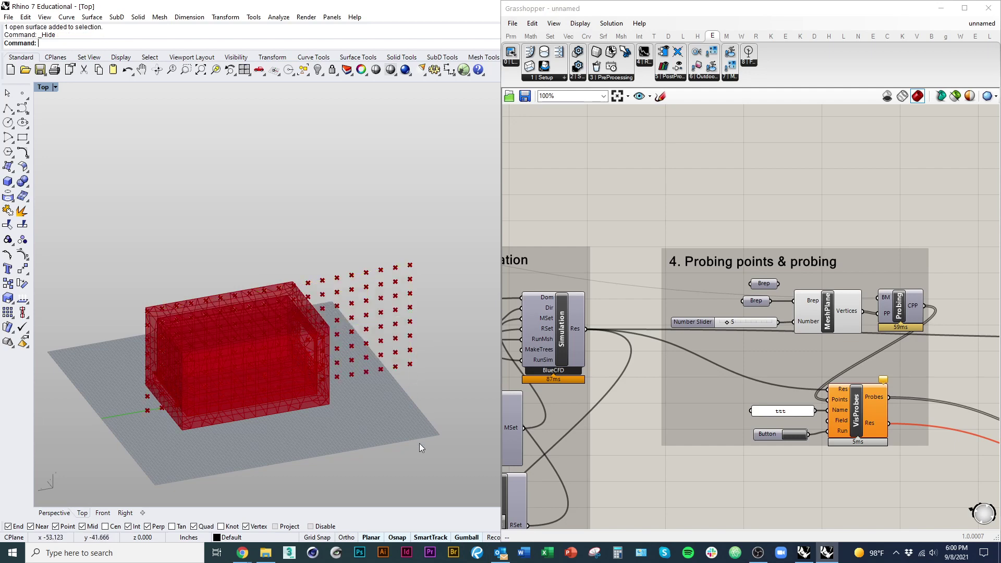
Step: Set the Number slider feeding MeshPlane to 3 to make the probing grid denser, and inspect the points around the building
scroll(748, 324, up, 4)
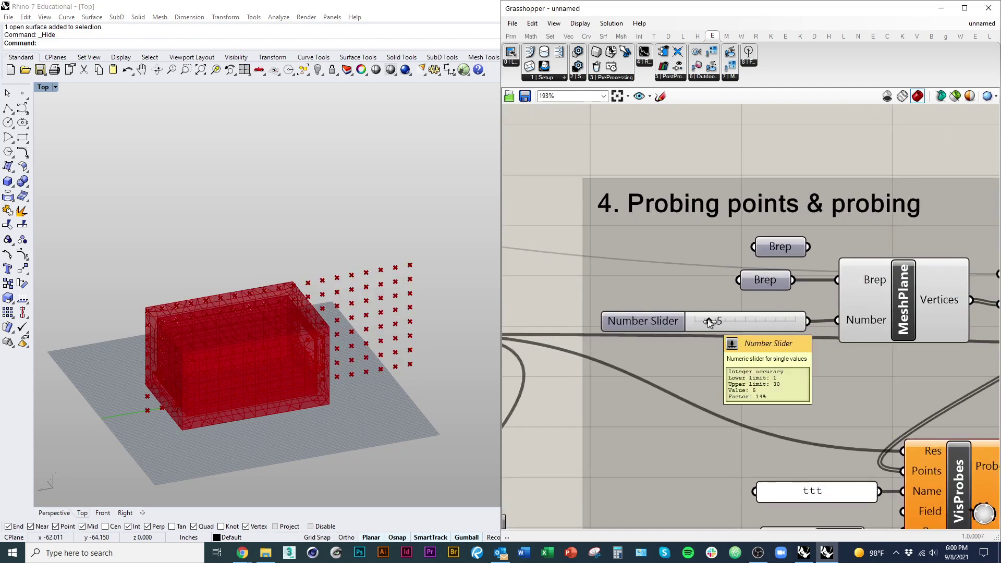
drag(708, 322, 702, 323)
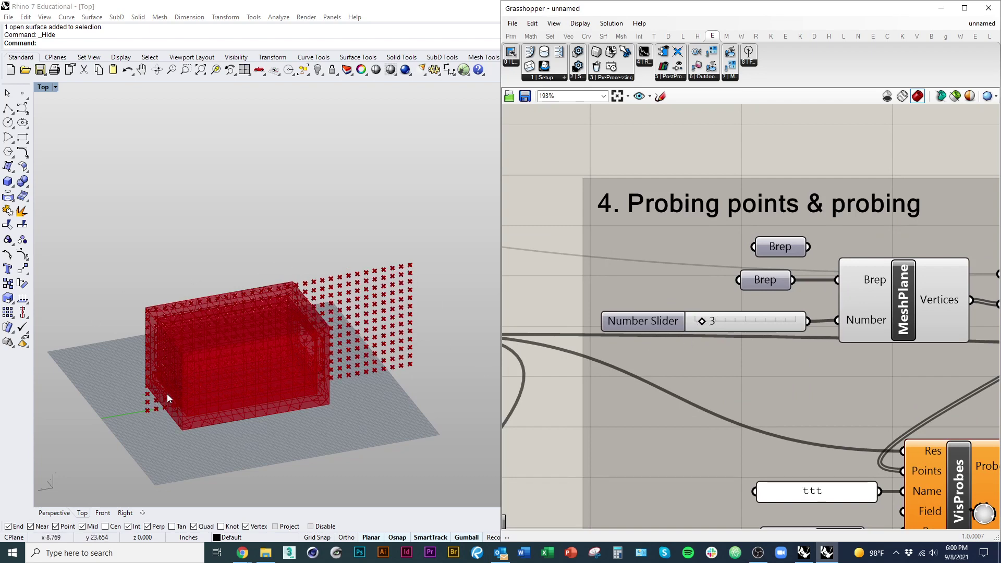
scroll(215, 337, down, 5)
scroll(210, 321, up, 5)
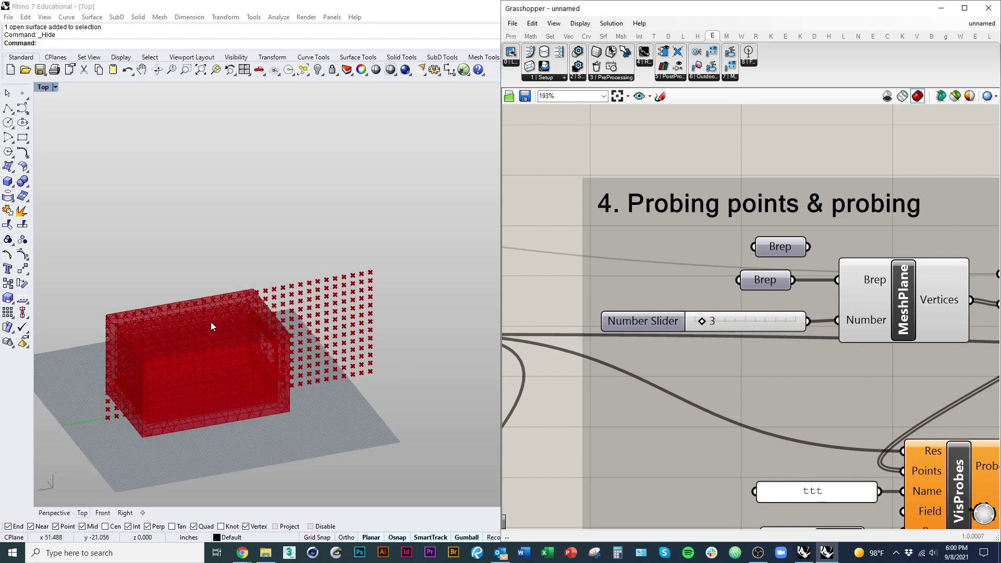
scroll(211, 327, up, 3)
scroll(662, 293, down, 5)
scroll(802, 327, up, 5)
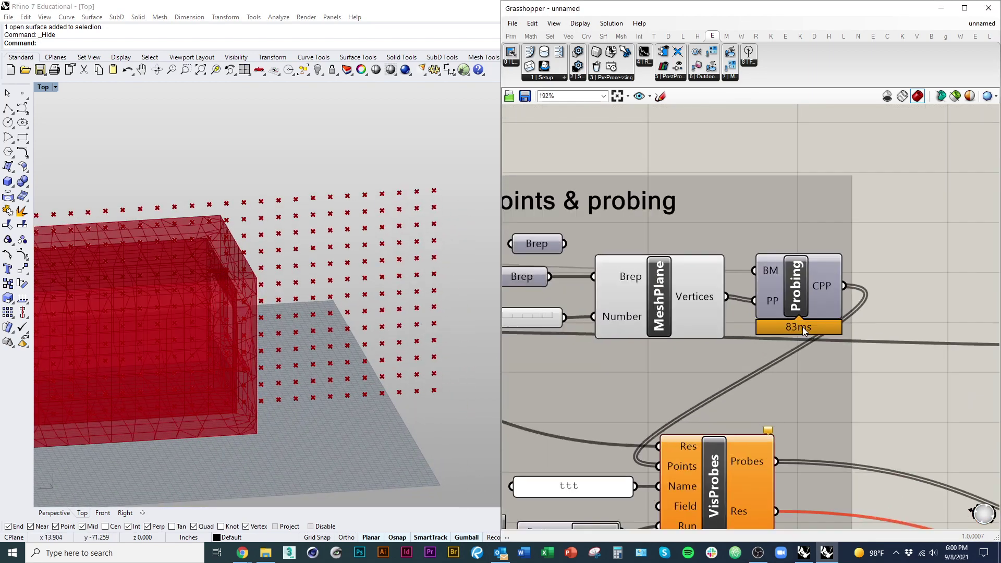
Step: Move the Probing component slightly higher in its group and run VisProbes to compute wind vectors at the new probing points
mouse_move(803, 327)
mouse_down()
mouse_move(818, 318)
mouse_move(821, 296)
mouse_up()
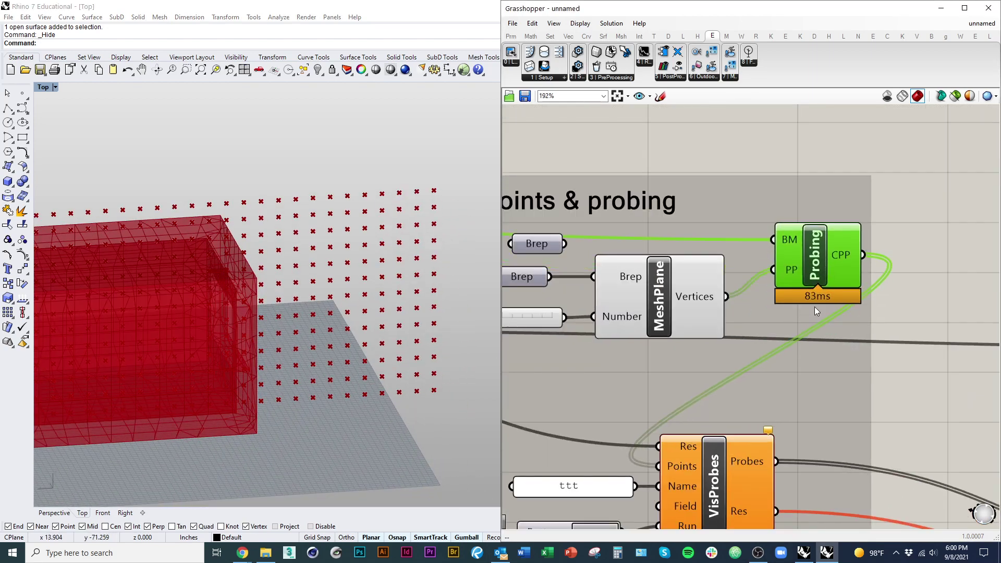
scroll(816, 312, down, 3)
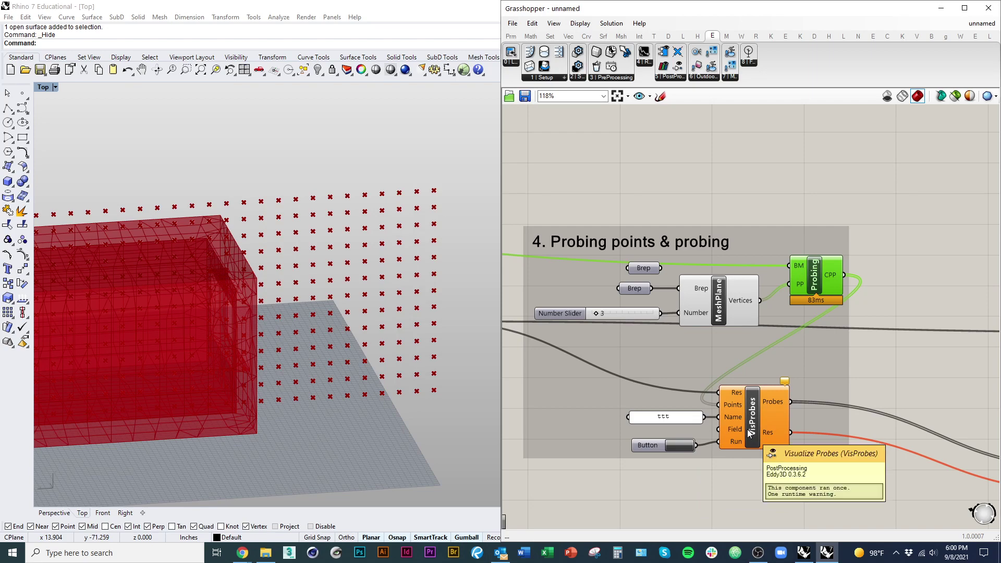
click(677, 446)
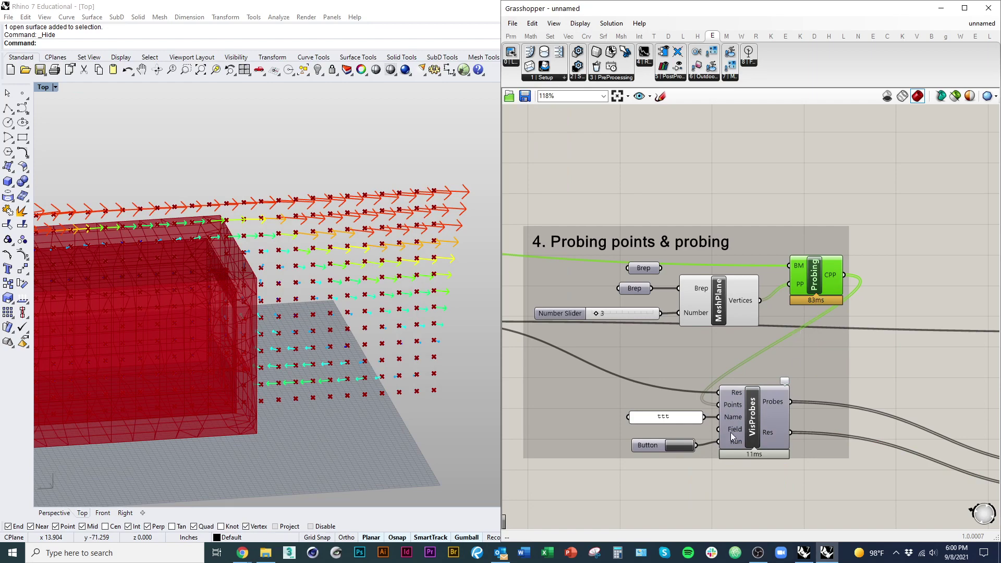
scroll(358, 382, down, 3)
scroll(657, 237, down, 3)
right_drag(990, 412, 798, 351)
scroll(864, 355, up, 2)
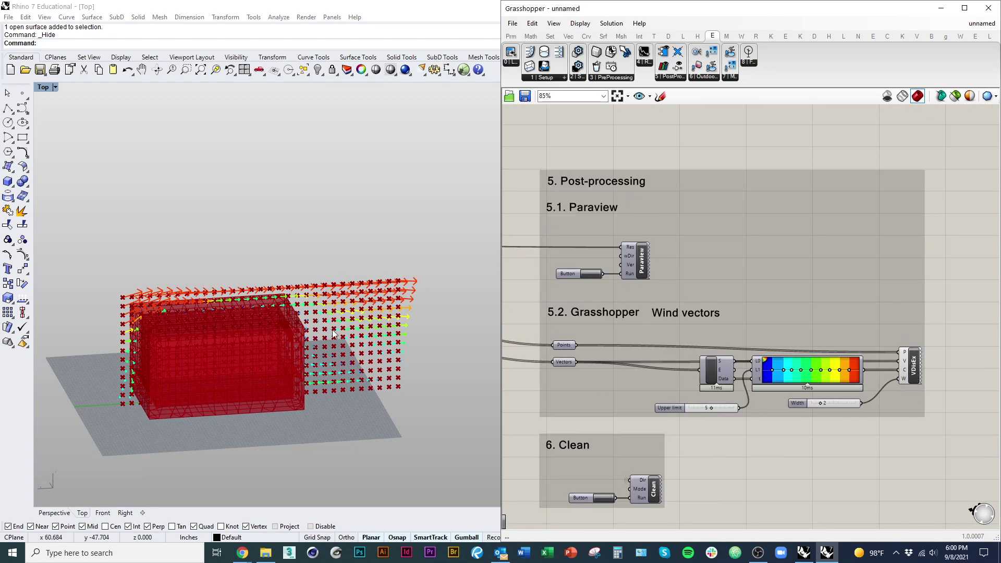
Step: Turn off MeshPlane's preview so only the wind vectors are drawn, and view them around the building
right_drag(521, 312, 886, 382)
click(629, 293)
right_click(645, 200)
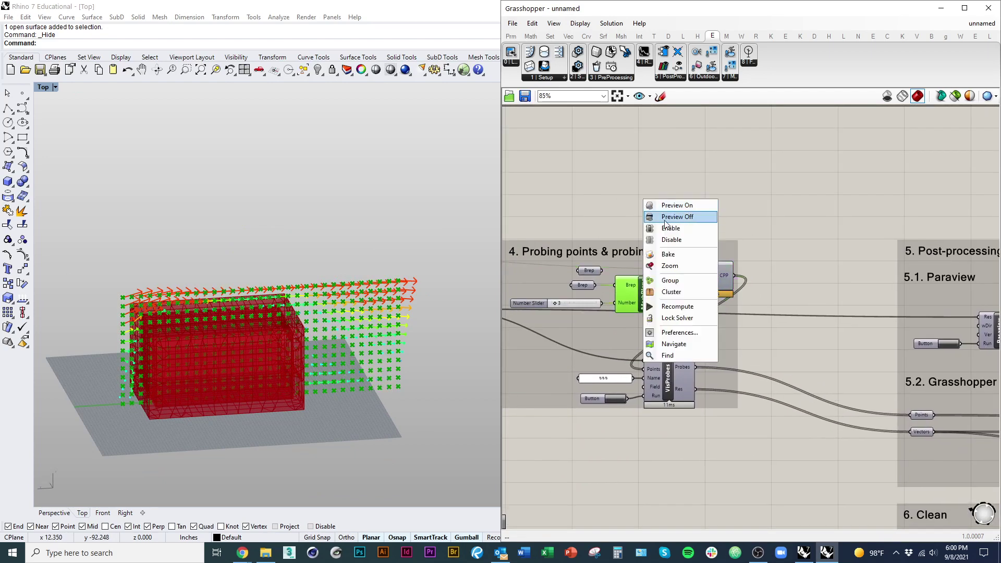
click(665, 217)
right_drag(313, 313, 333, 321)
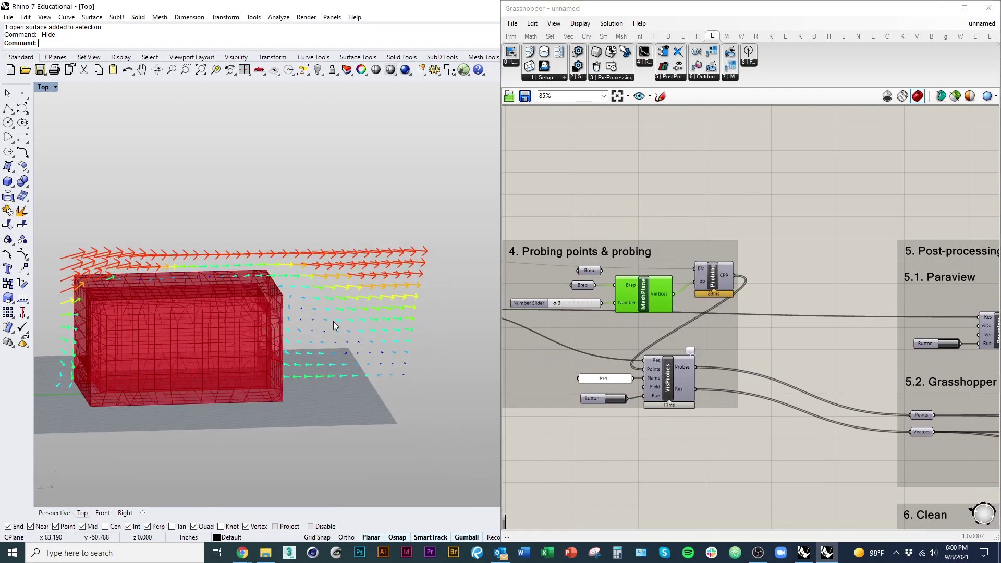
scroll(321, 325, up, 5)
Step: Turn off the preview of all components in and around the geometry and boundary conditions group to hide the building
scroll(678, 365, down, 6)
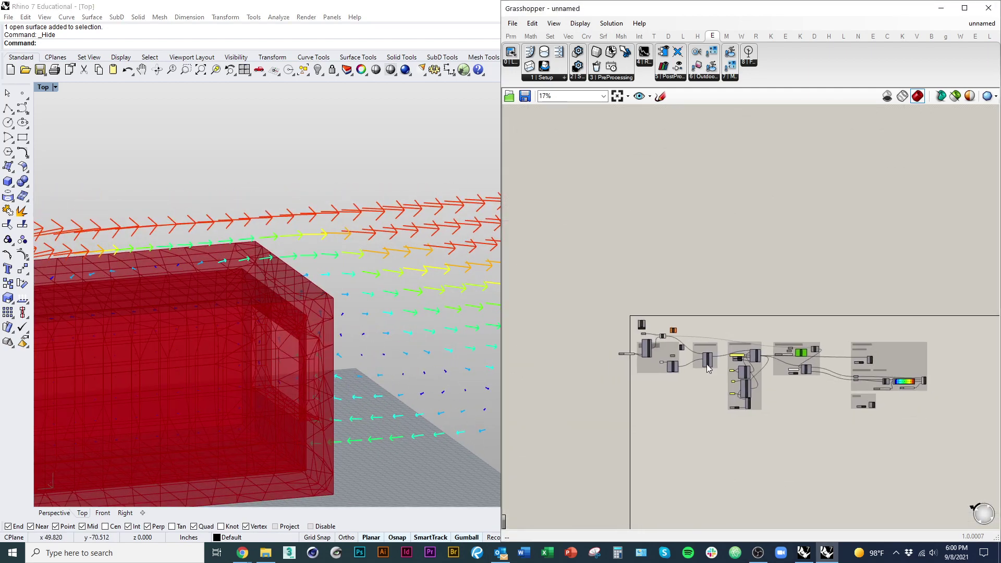
scroll(706, 364, up, 4)
click(658, 368)
right_click(654, 242)
click(672, 259)
scroll(225, 372, down, 3)
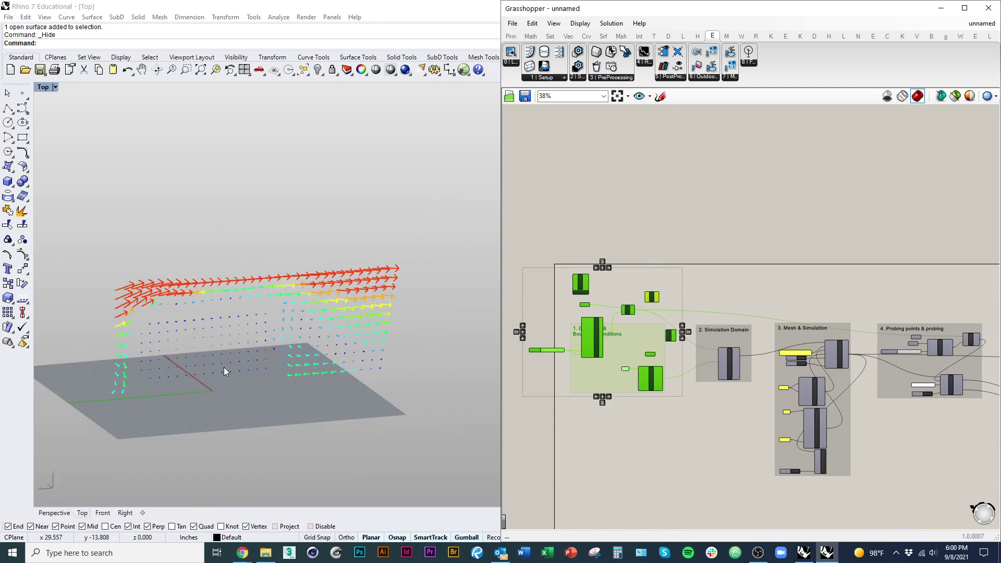
right_drag(226, 371, 288, 372)
scroll(243, 367, down, 2)
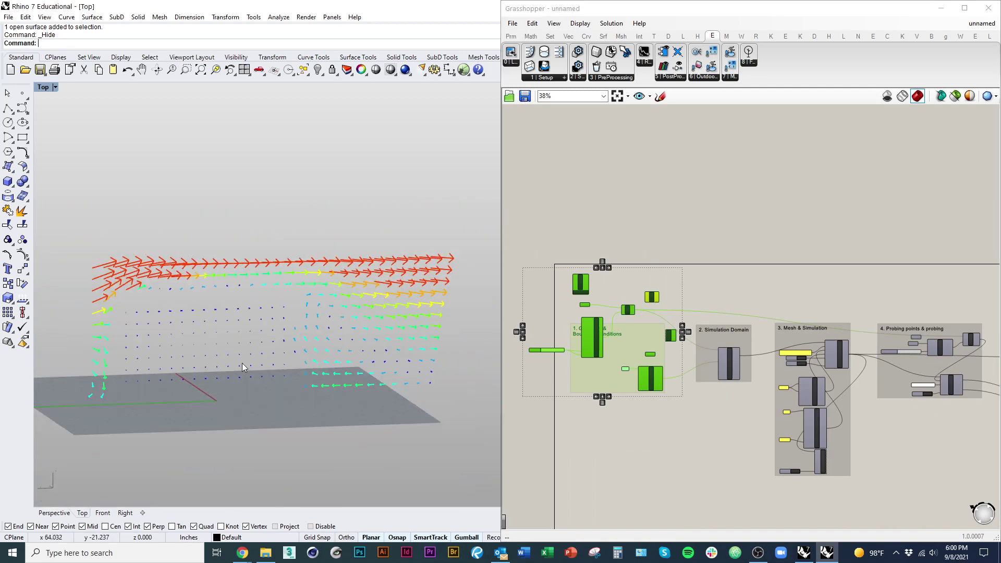
Step: Set the Number slider feeding MeshPlane to 2 for a finer probing grid
click(661, 450)
right_drag(661, 450, 541, 446)
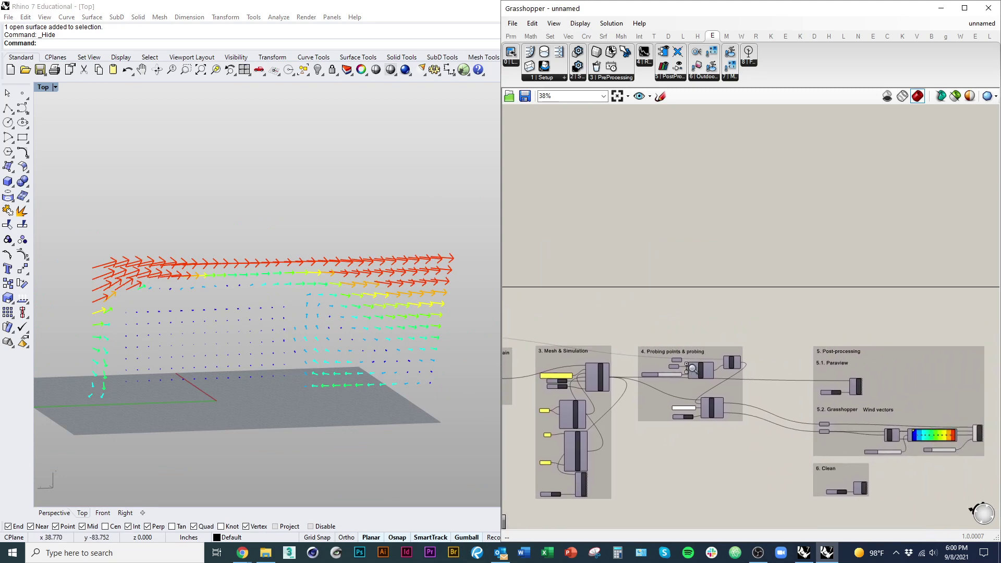
scroll(706, 284, up, 5)
right_drag(729, 340, 688, 359)
scroll(613, 365, up, 12)
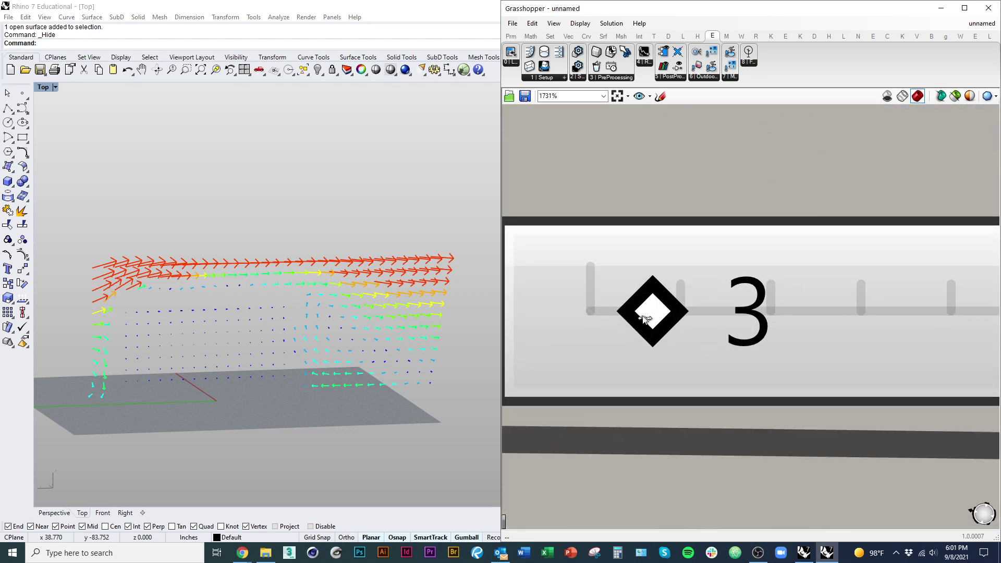
drag(644, 318, 642, 321)
Step: Rerun VisProbes for the grid at spacing 2 and check Probing's list of culled probing points
scroll(683, 287, down, 12)
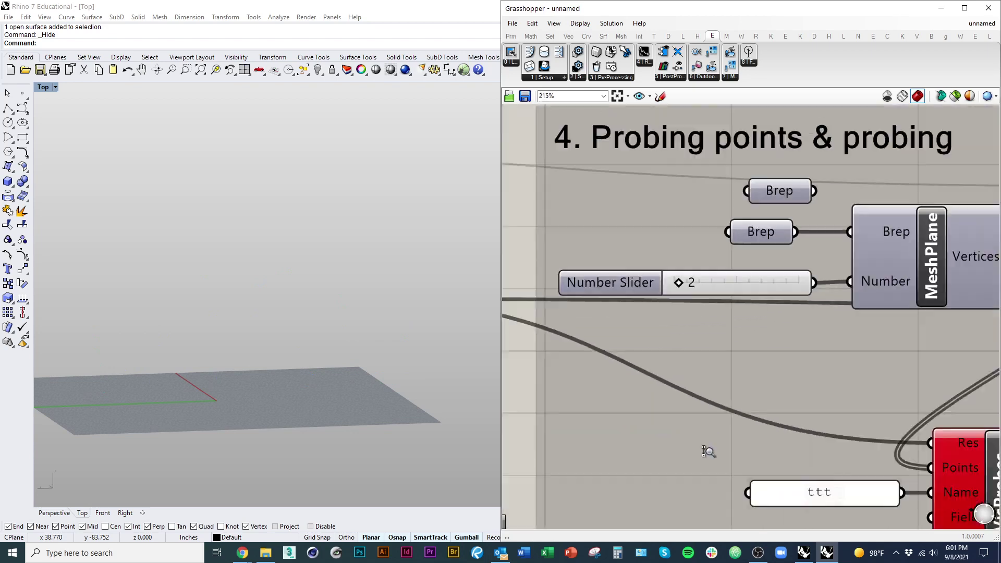
right_drag(805, 322, 729, 335)
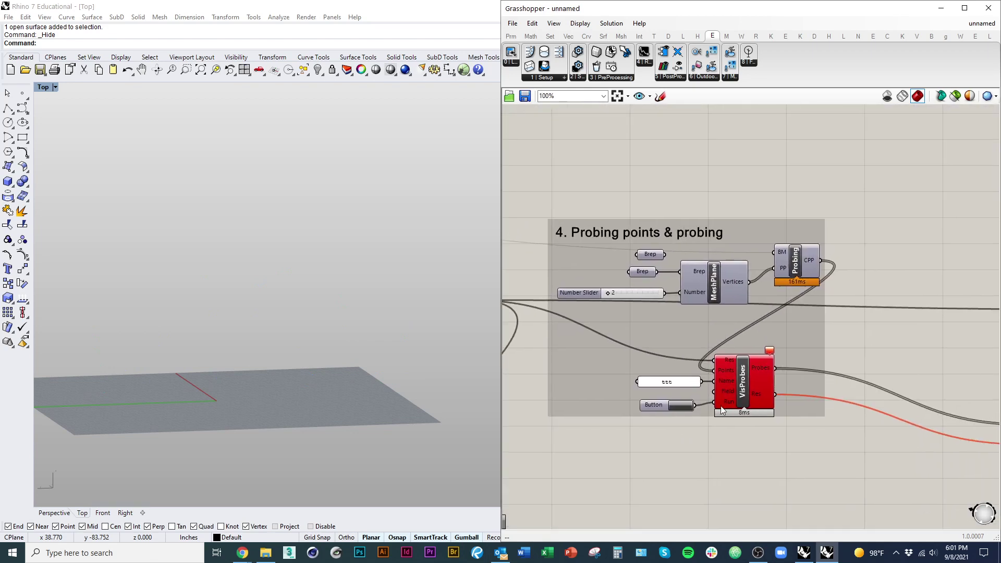
click(684, 407)
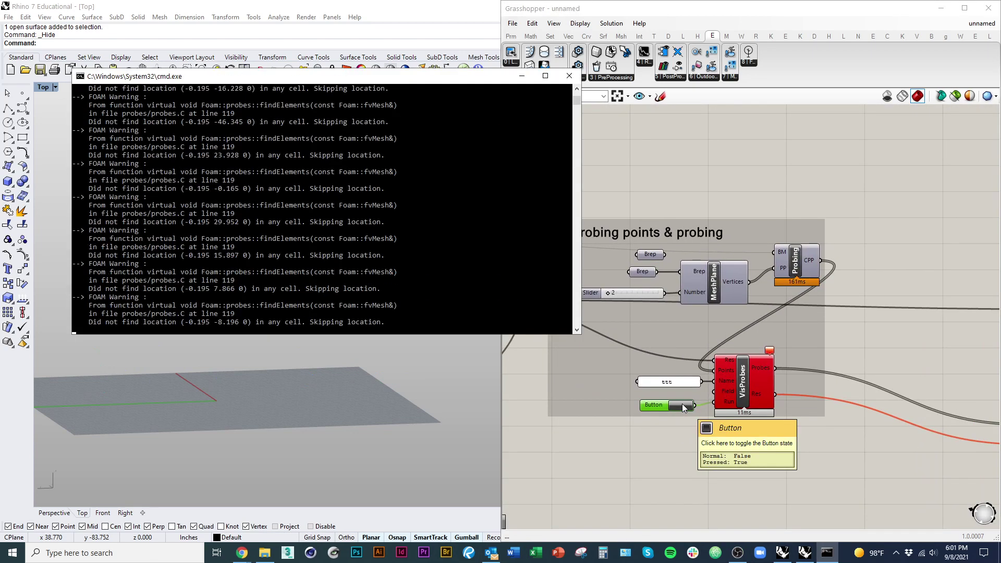
right_drag(378, 382, 353, 413)
right_drag(657, 373, 741, 415)
scroll(701, 320, up, 2)
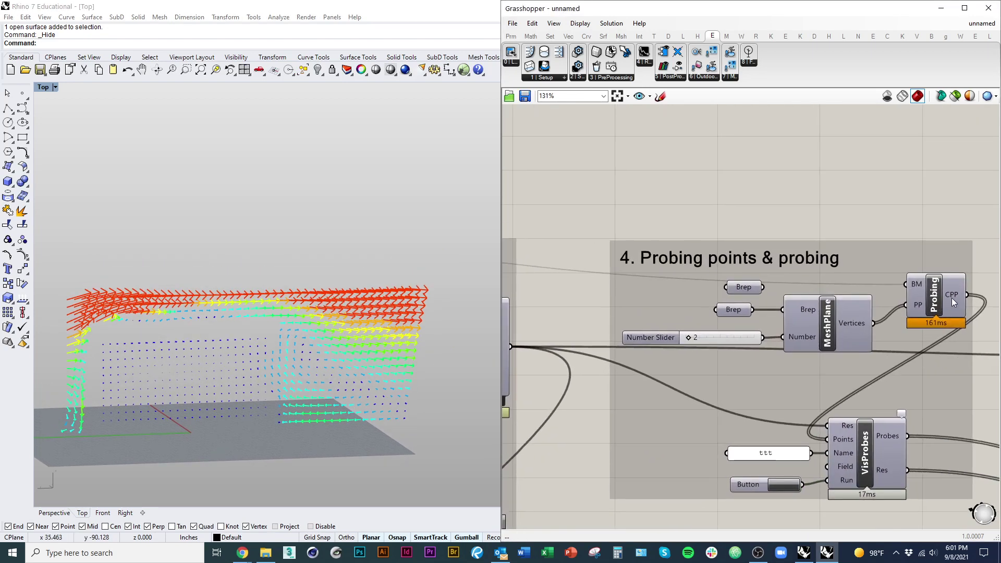
mouse_move(952, 299)
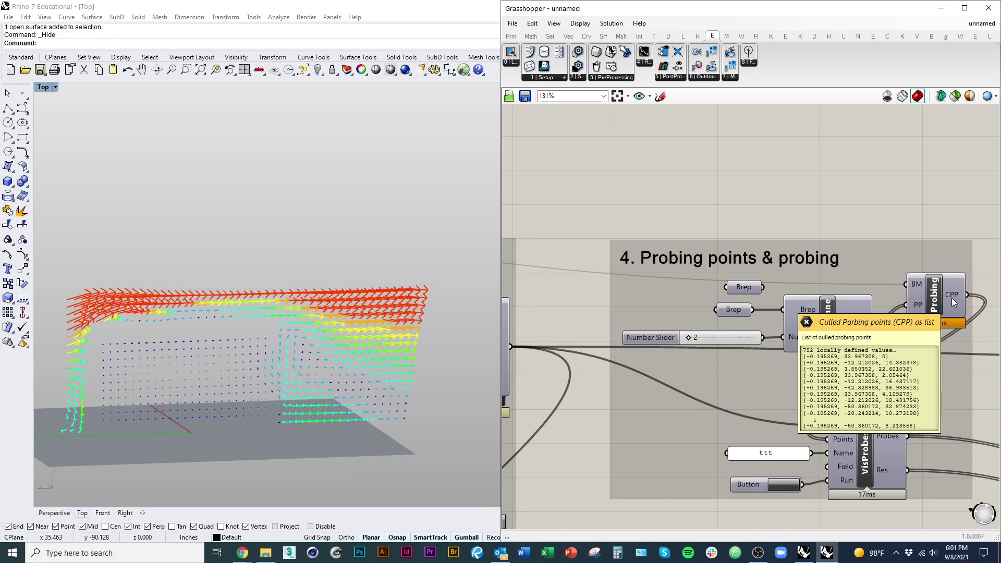
Step: Set the Number slider feeding MeshPlane to 1 and rerun VisProbes to display the finest wind vector field
scroll(675, 347, up, 10)
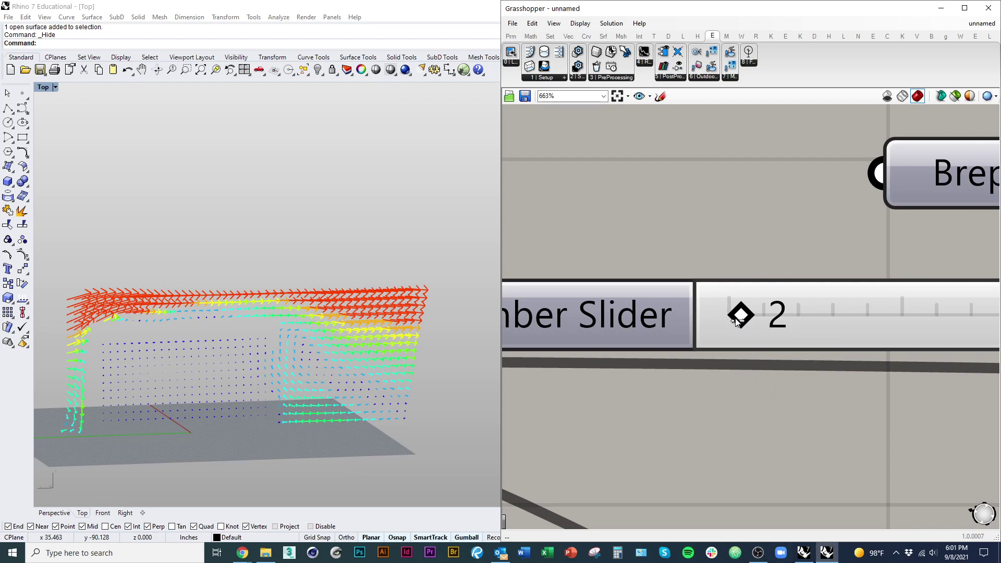
drag(737, 322, 724, 322)
scroll(725, 322, down, 8)
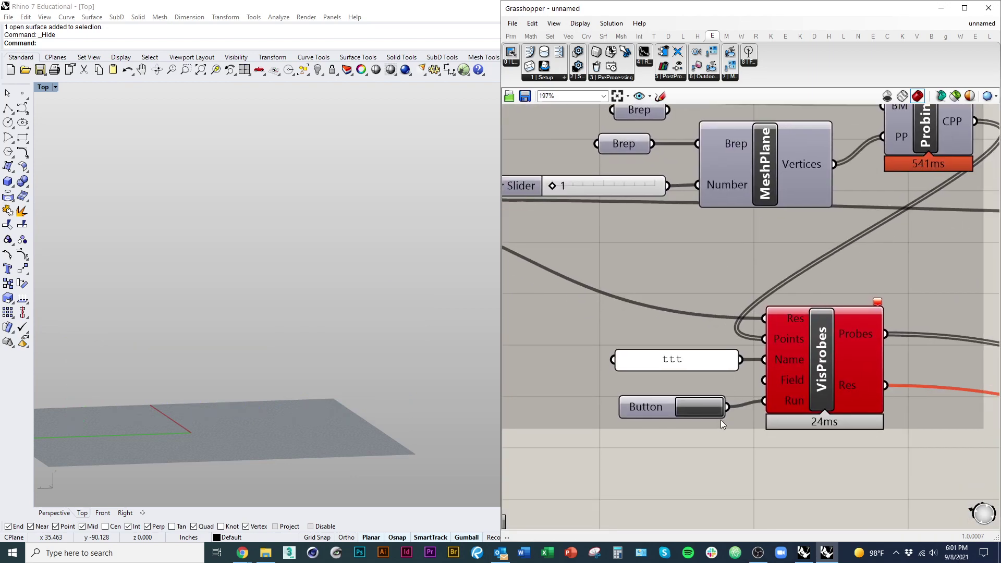
click(709, 406)
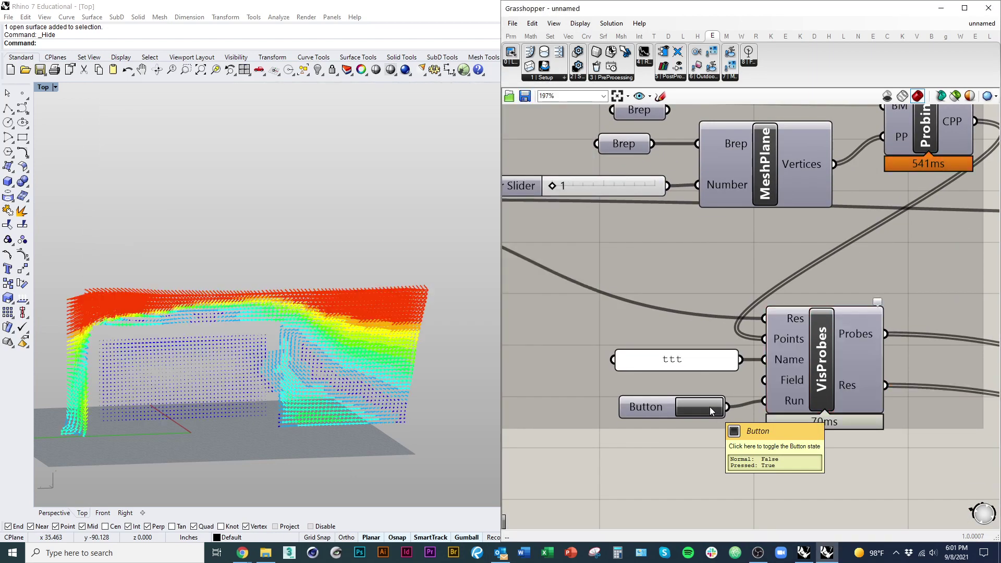
right_drag(307, 355, 384, 424)
scroll(385, 424, down, 4)
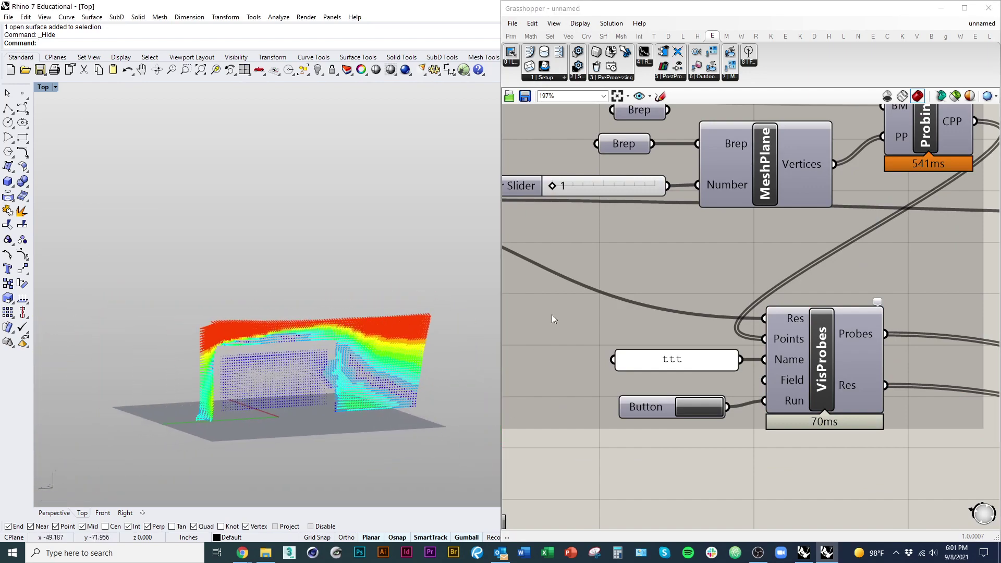
Step: Launch ParaView with the simulation results from the post-processing group's Paraview component
scroll(552, 314, down, 5)
right_drag(767, 425, 571, 402)
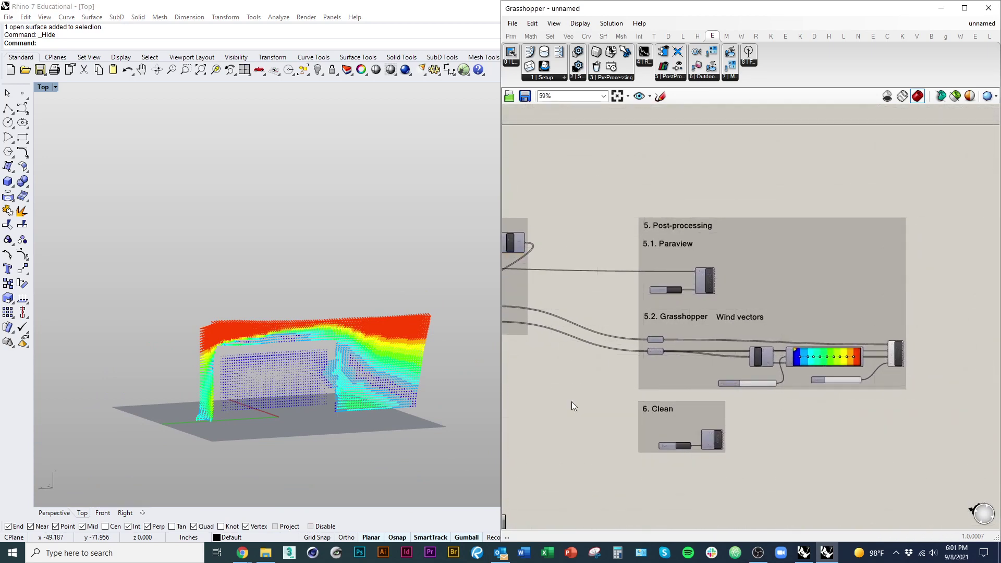
right_drag(813, 443, 871, 446)
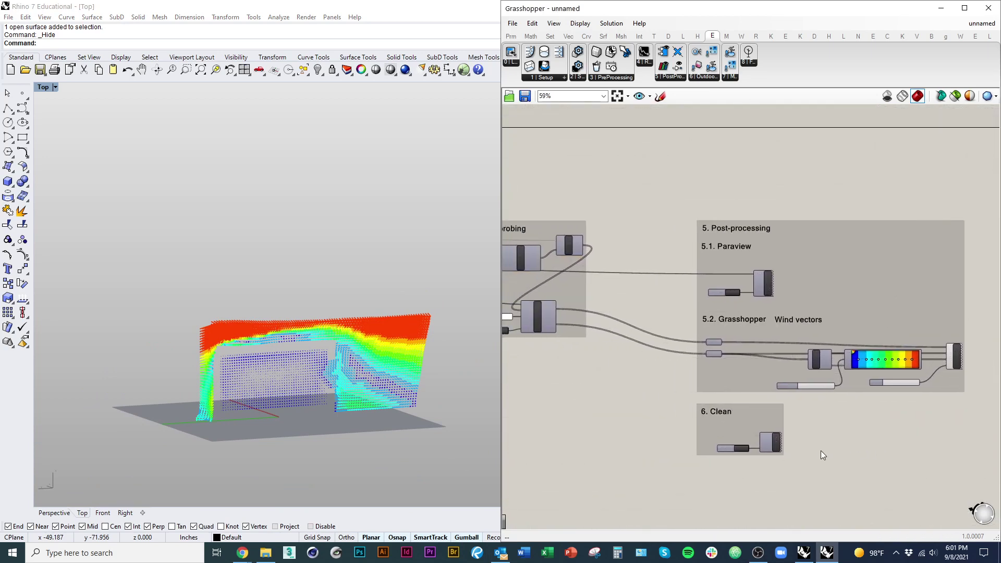
right_drag(924, 387, 929, 391)
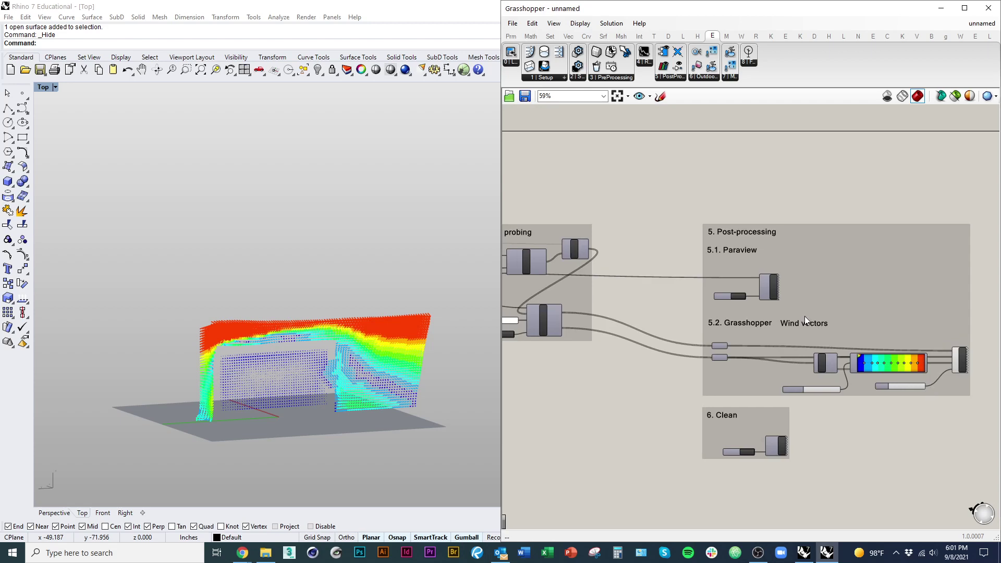
scroll(738, 281, up, 5)
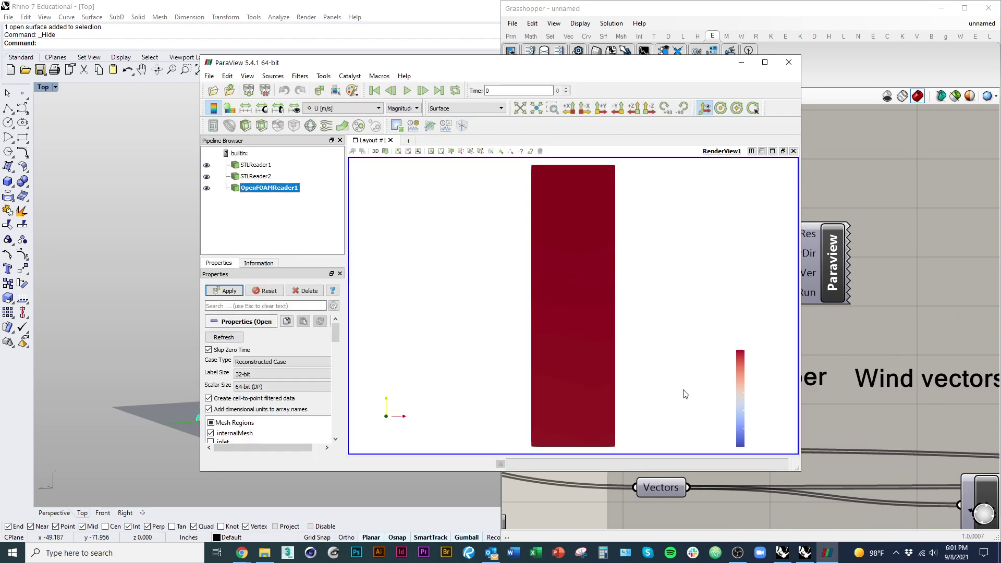
Step: Examine the simulation domain's velocity colouring and the building inside it in ParaView, checking the STLReader2 and OpenFOAMReader1 sources
drag(613, 375, 610, 315)
scroll(600, 328, up, 5)
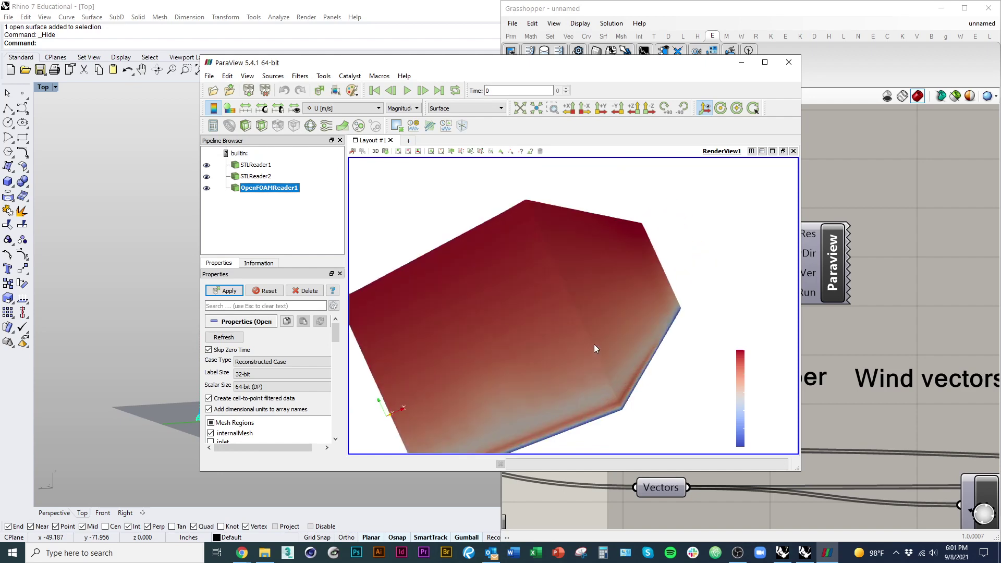
scroll(529, 402, up, 6)
scroll(631, 390, up, 2)
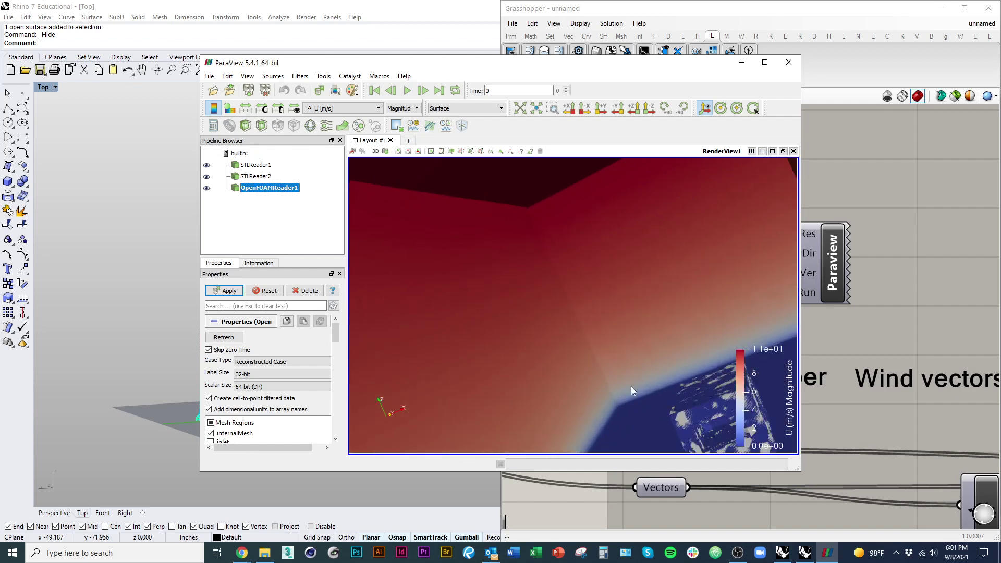
drag(631, 390, 501, 404)
click(258, 176)
drag(499, 365, 449, 292)
click(256, 187)
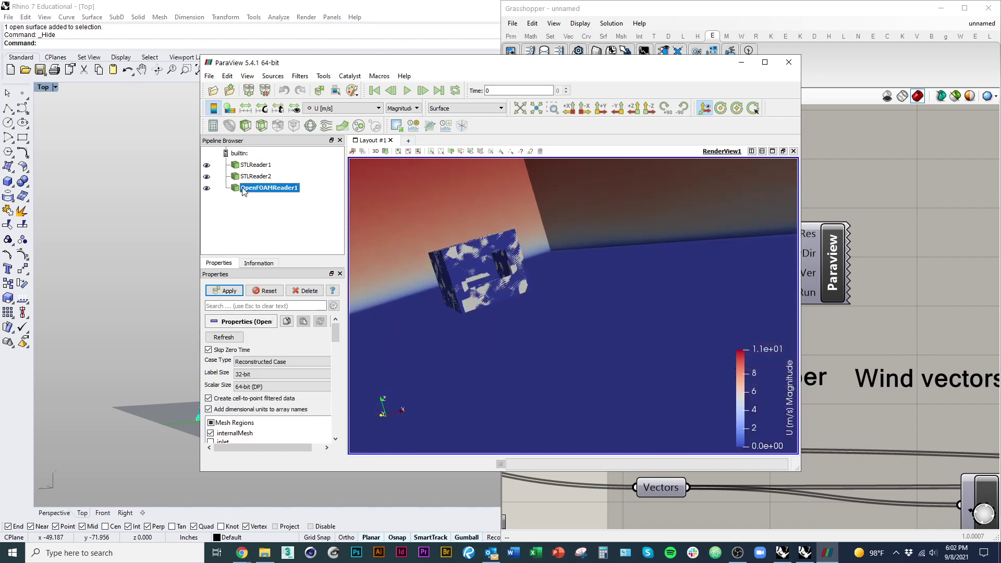
Step: Toggle the visibility of STLReader1, STLReader2 and OpenFOAMReader1 to inspect the simulation domain, and close ParaView
click(206, 165)
click(206, 189)
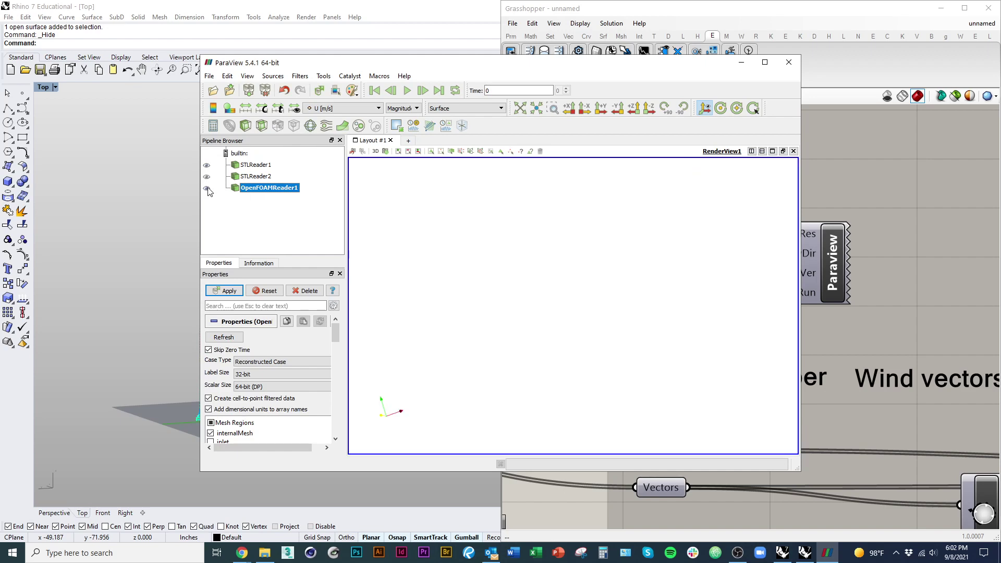
click(207, 189)
key(Up)
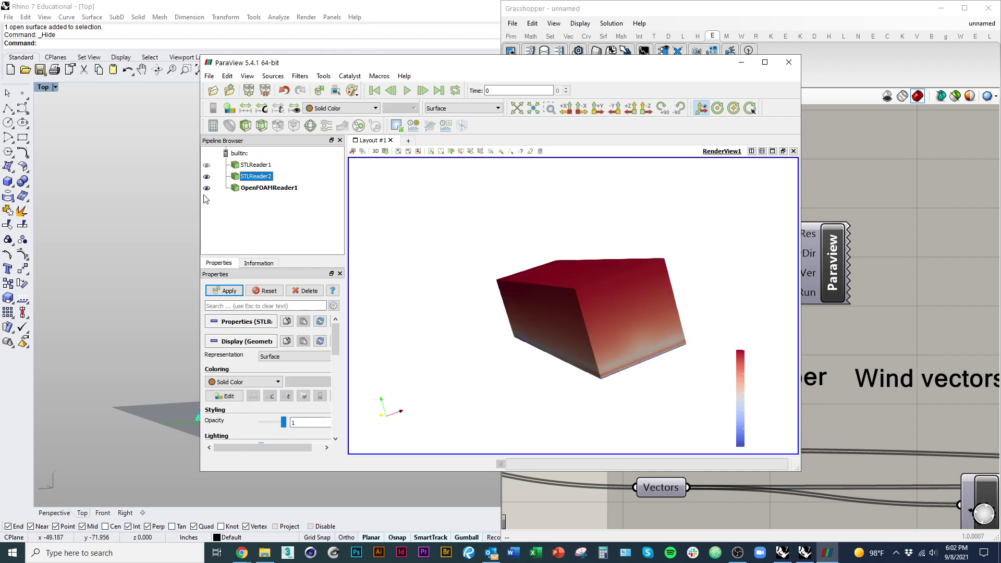
click(207, 189)
click(206, 188)
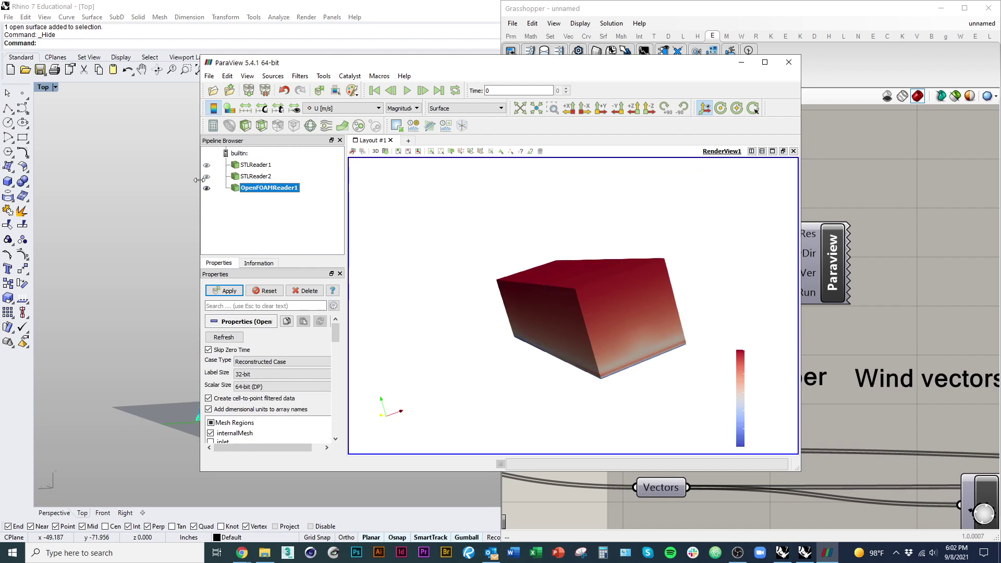
key(Up)
key(Up)
scroll(563, 315, up, 3)
scroll(561, 316, down, 3)
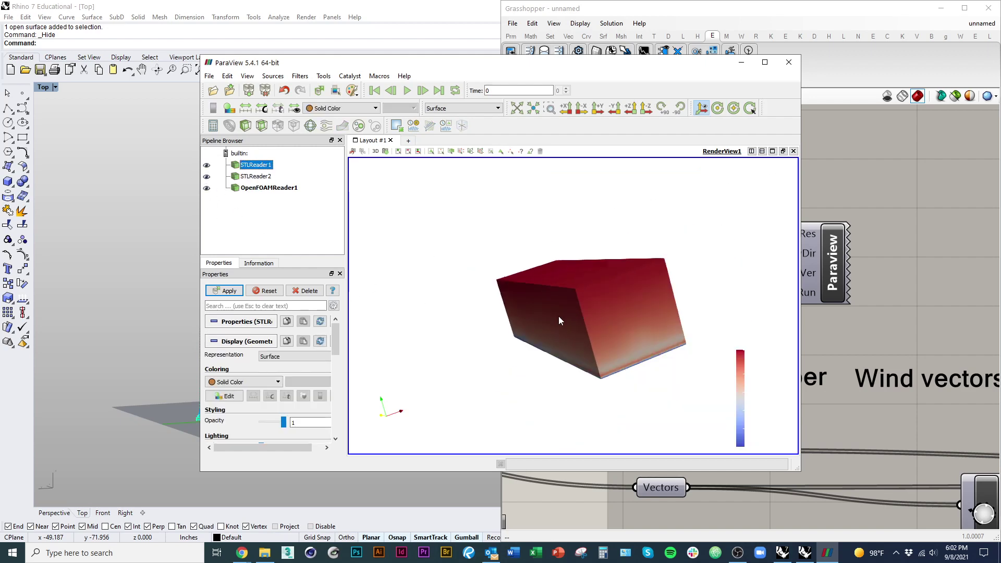
scroll(608, 337, up, 4)
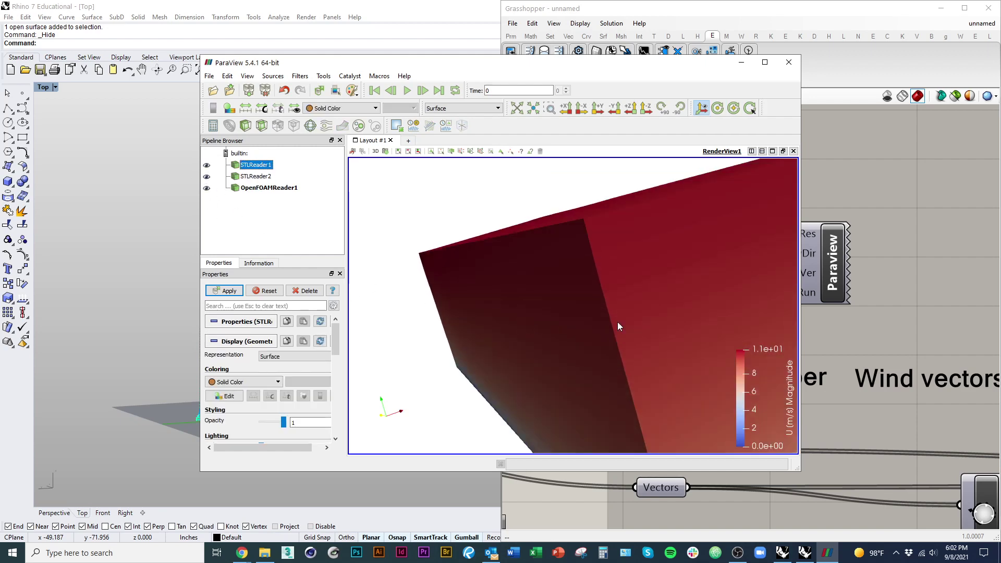
click(788, 62)
scroll(765, 380, down, 5)
right_drag(765, 379, 766, 480)
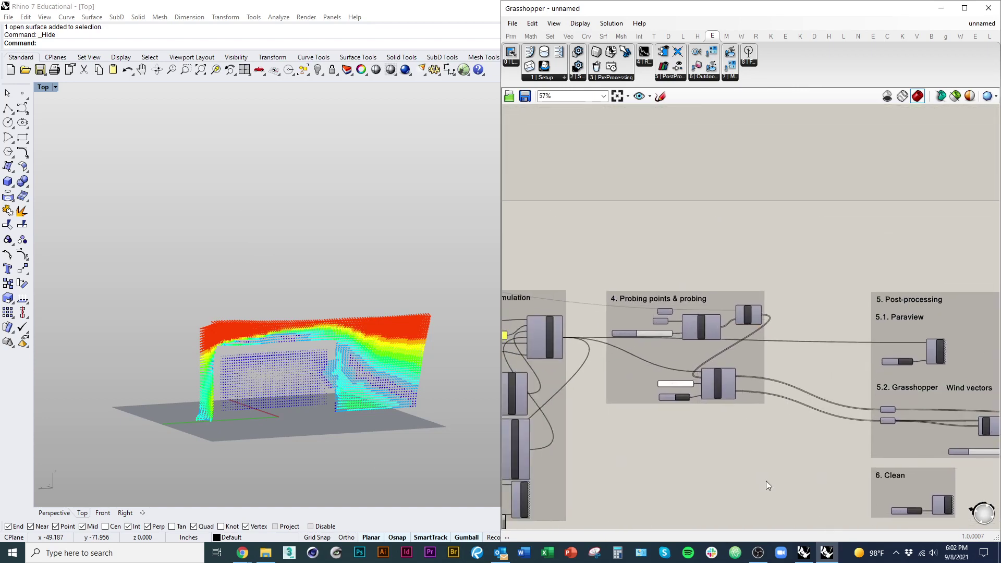
scroll(719, 388, up, 4)
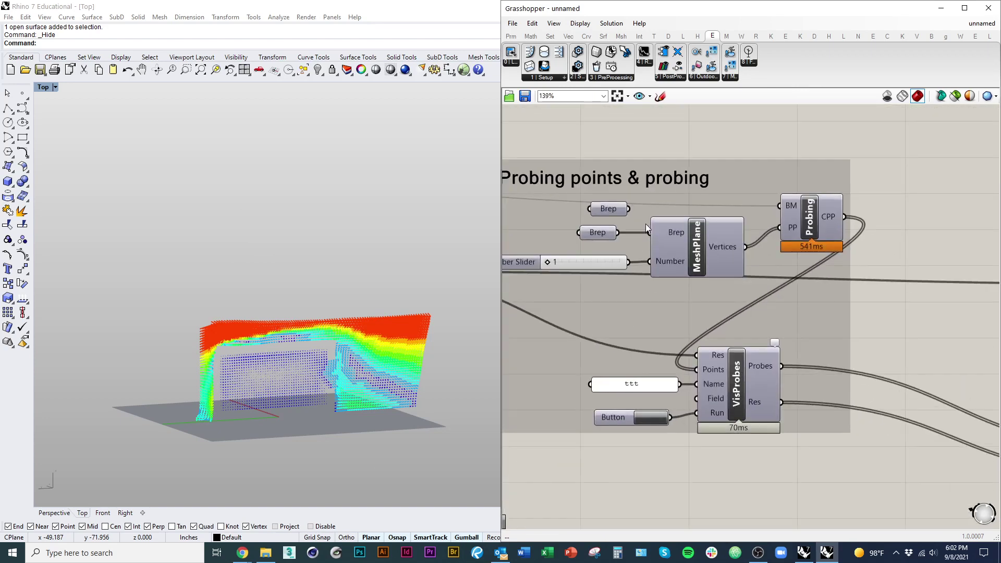
right_click(610, 211)
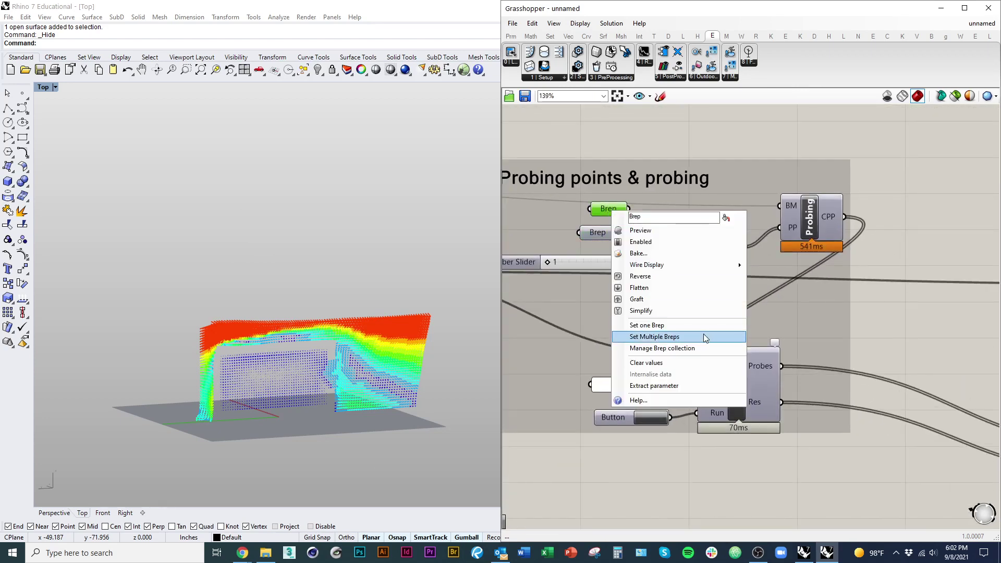
click(688, 326)
click(310, 405)
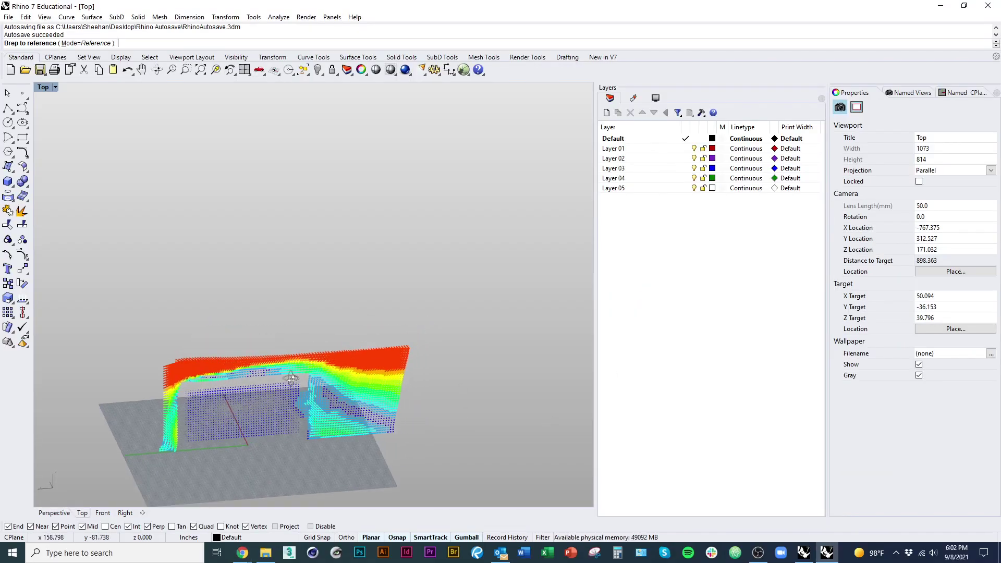
Step: Select the Mesh component above the boundary conditions group to highlight the building in the Rhino viewport
scroll(723, 312, down, 5)
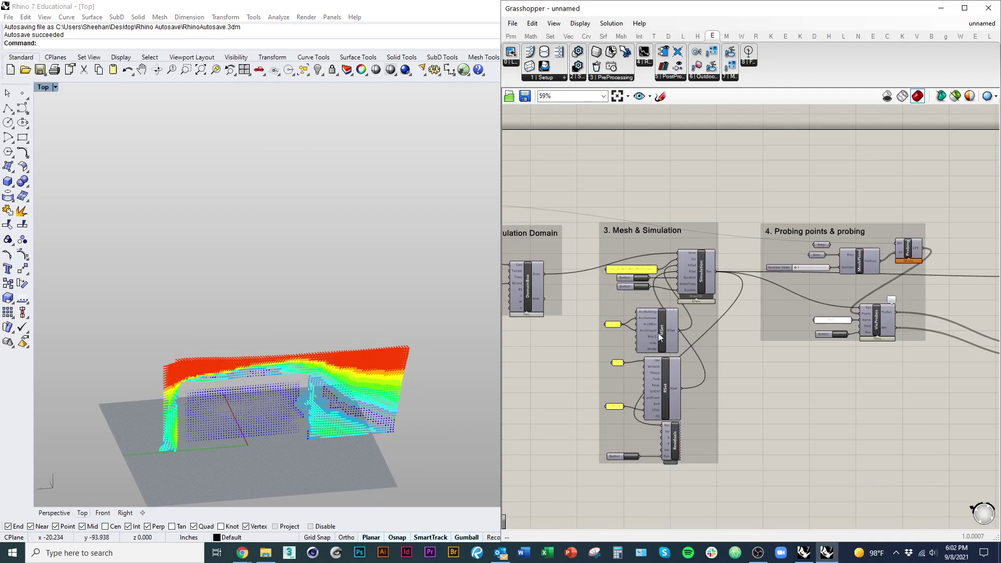
scroll(570, 271, up, 2)
right_drag(570, 271, 690, 239)
scroll(728, 216, up, 3)
click(728, 216)
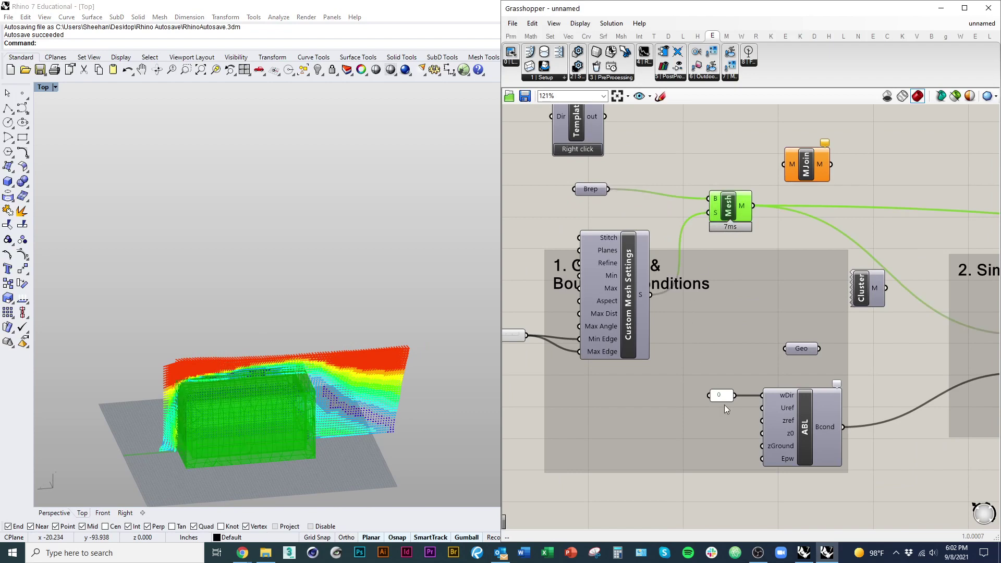
Step: Draw a horizontal rectangular plane surface at ground level in Rhino, extending beyond the building's footprint, and select it
click(13, 172)
click(27, 189)
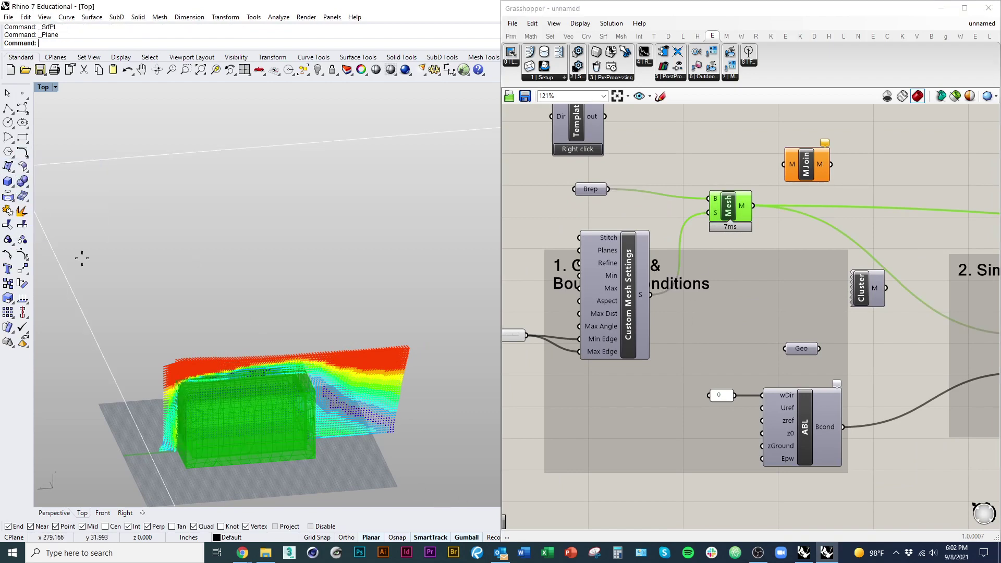
right_drag(193, 415, 202, 367)
click(167, 436)
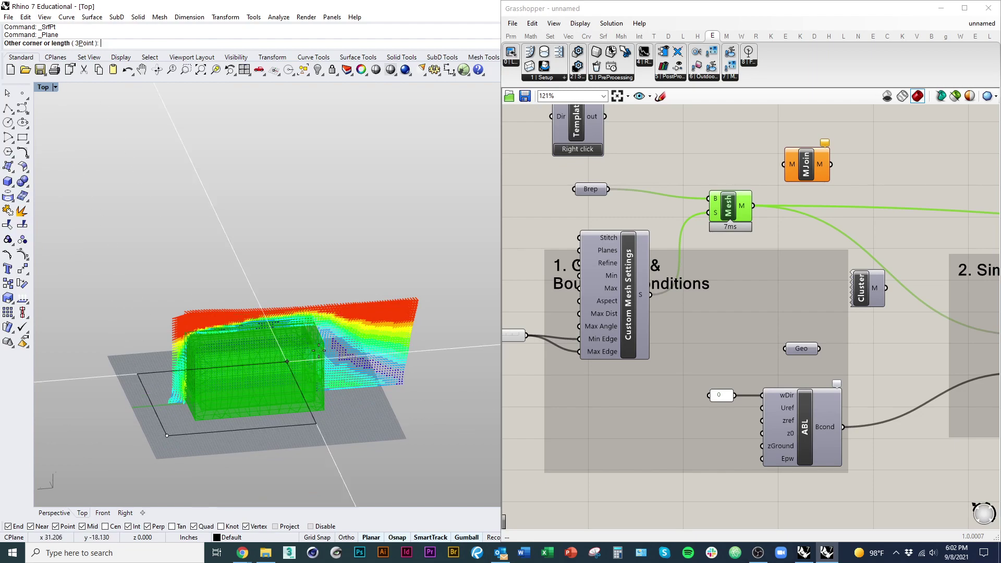
ctrl+shift+right_drag(383, 345, 390, 309)
click(380, 343)
click(385, 439)
right_drag(392, 451, 433, 424)
Step: Reference the new horizontal plane in the Brep parameter that feeds MeshPlane
right_drag(847, 385, 630, 384)
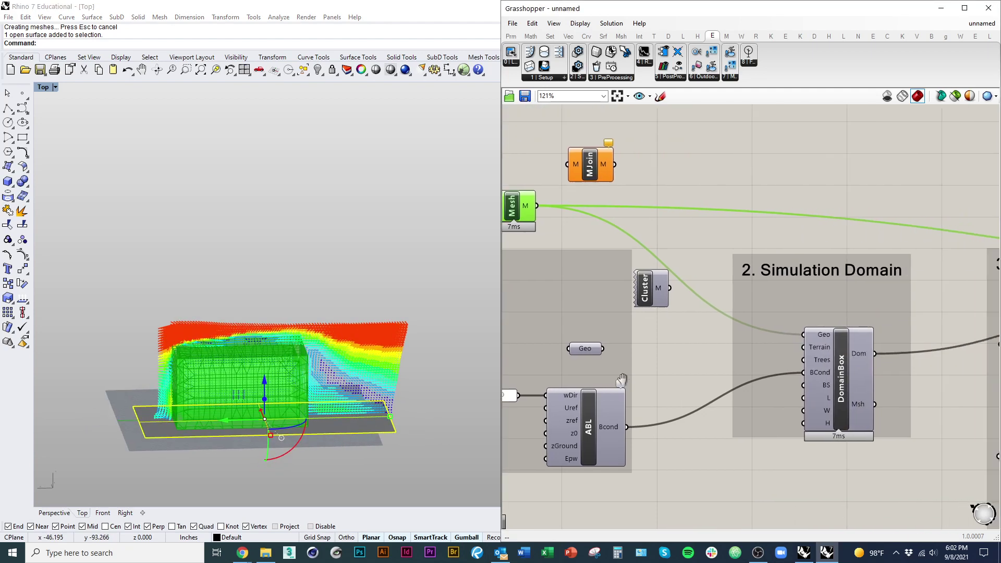
scroll(675, 338, down, 3)
right_drag(878, 367, 601, 359)
scroll(845, 314, up, 3)
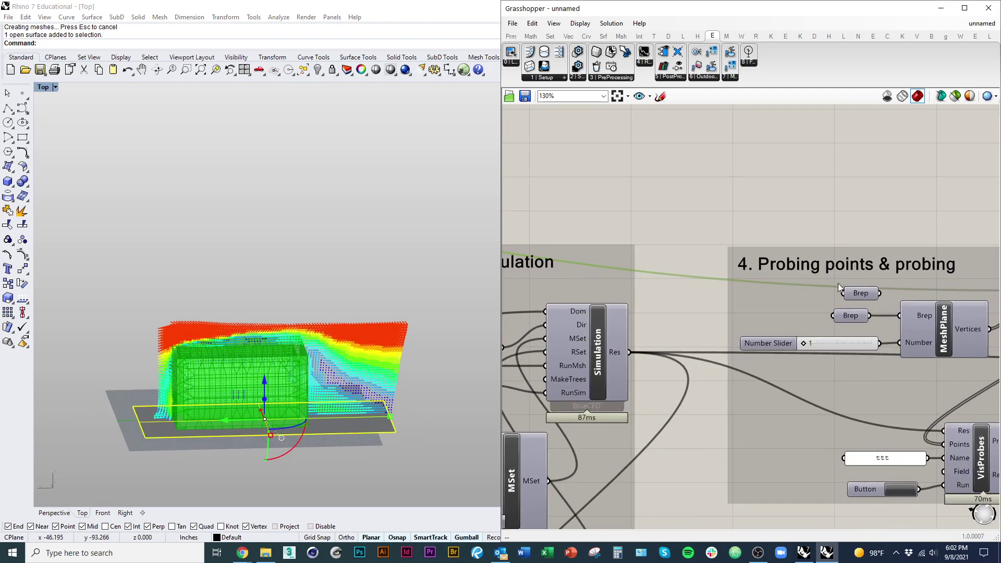
right_click(849, 317)
click(889, 450)
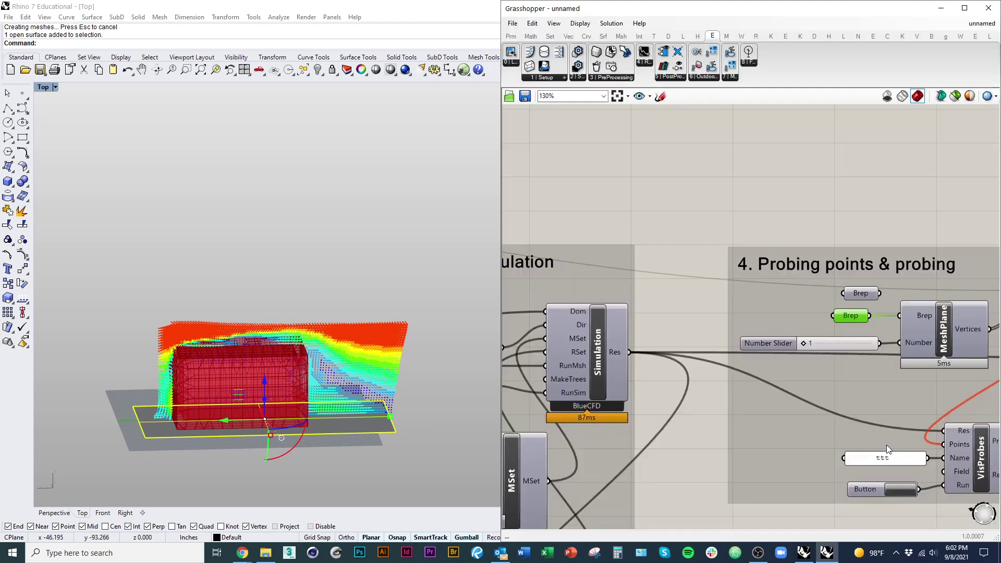
Step: Check the error message on the VisProbes component
right_drag(422, 441, 324, 402)
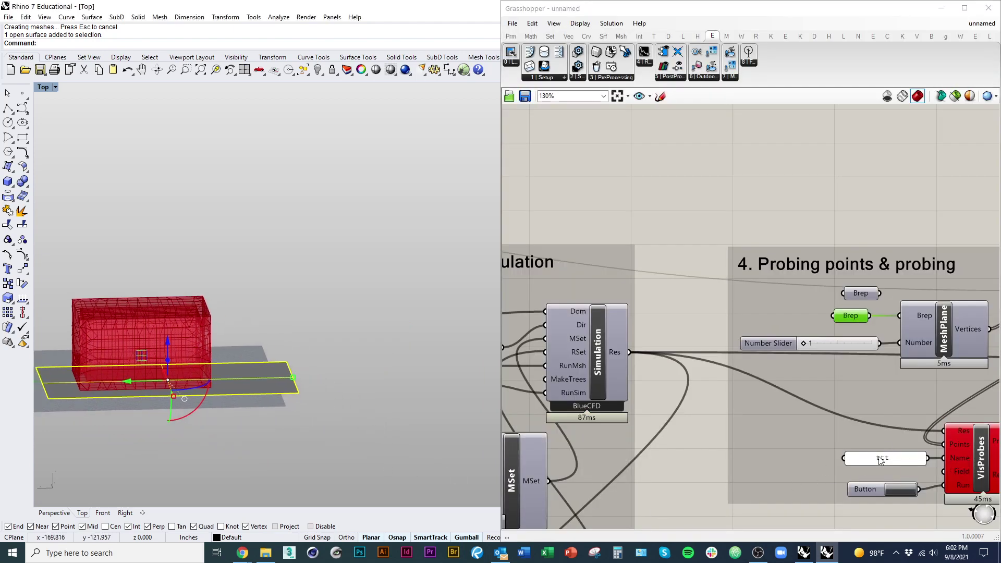
right_drag(881, 460, 704, 376)
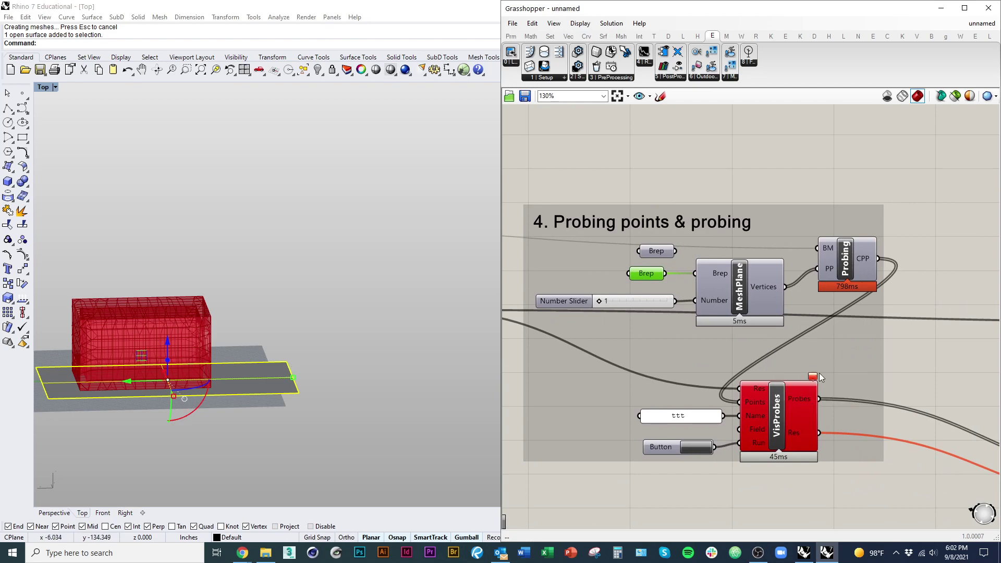
mouse_move(812, 382)
Step: Raise the horizontal plane slightly above the ground in Rhino and rerun VisProbes
right_drag(224, 383, 304, 377)
scroll(305, 377, up, 2)
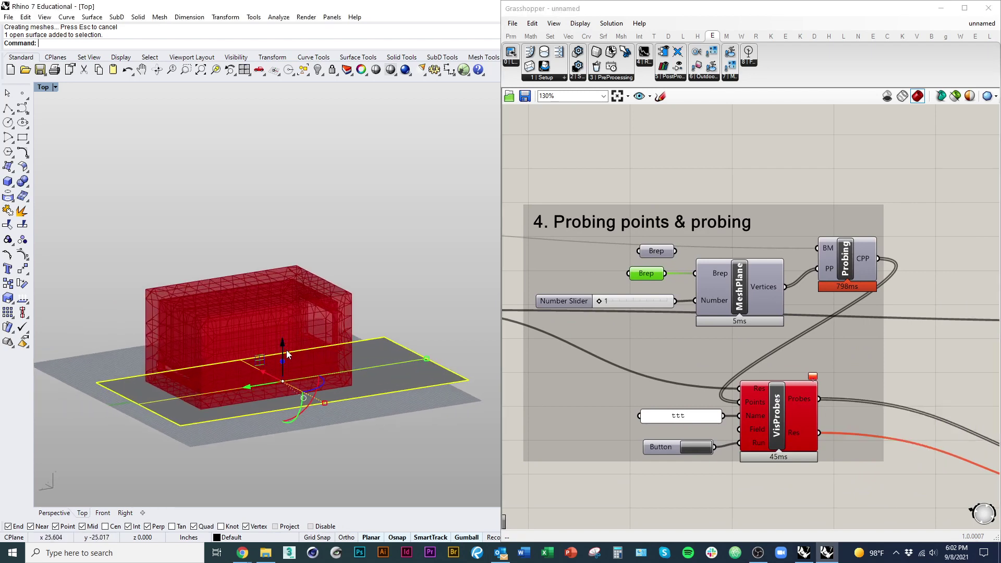
drag(281, 348, 281, 345)
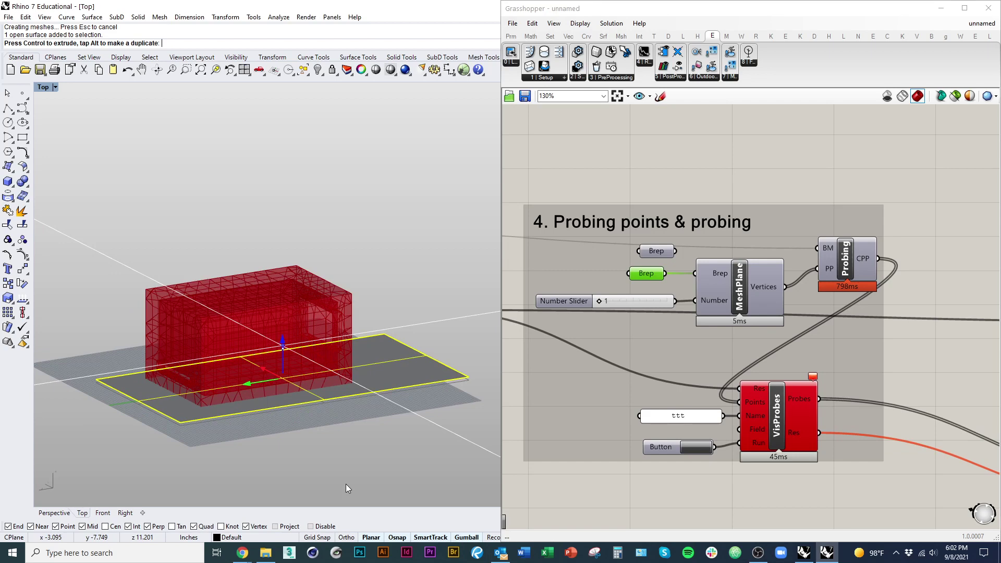
click(321, 464)
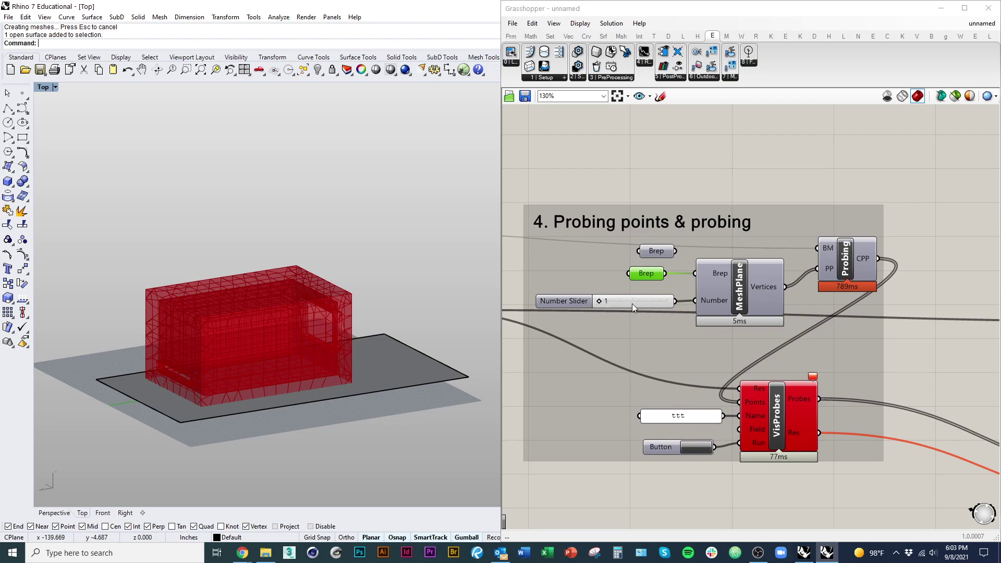
click(696, 449)
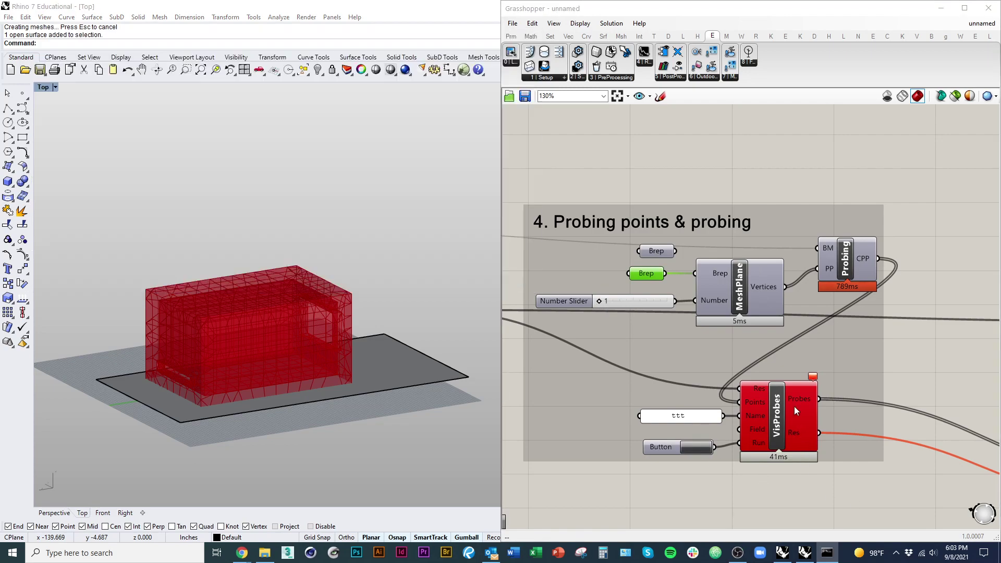
Step: Turn off the preview of the geometry, boundary conditions and simulation domain components, and examine the horizontal wind vectors around the building
right_drag(324, 286, 267, 228)
scroll(800, 283, down, 8)
drag(652, 399, 517, 218)
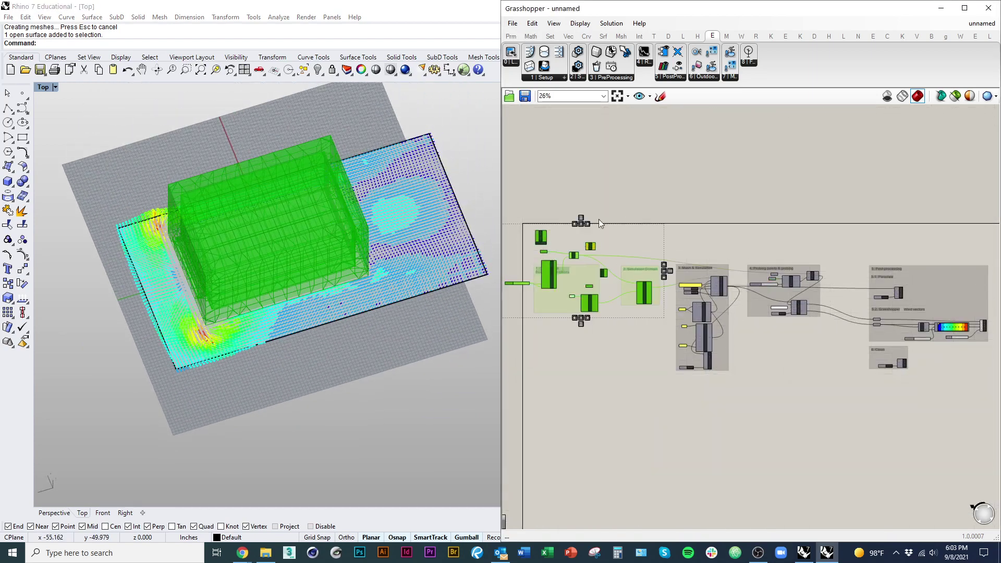
right_click(622, 205)
click(653, 224)
right_drag(337, 364, 367, 404)
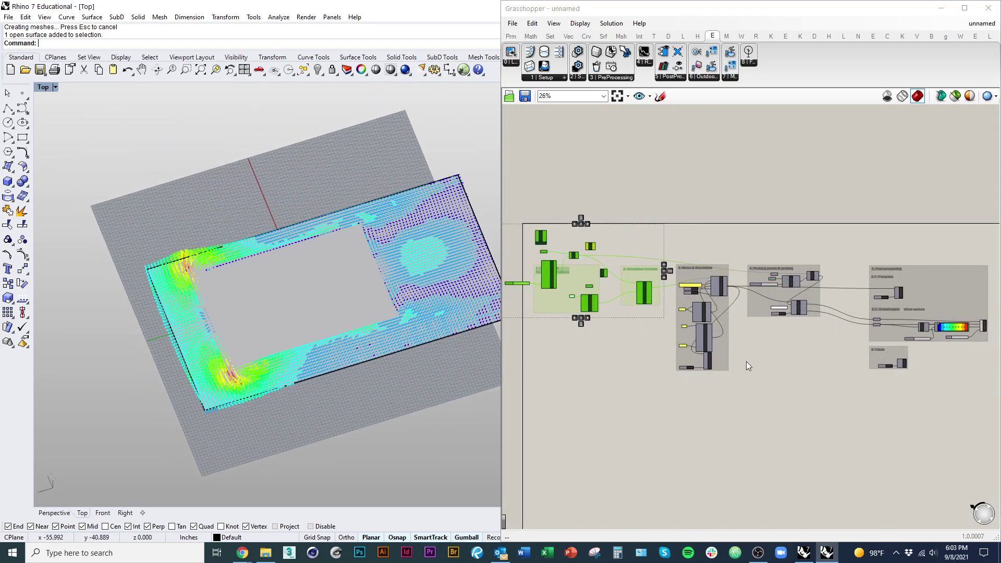
scroll(759, 284, up, 6)
scroll(342, 321, up, 5)
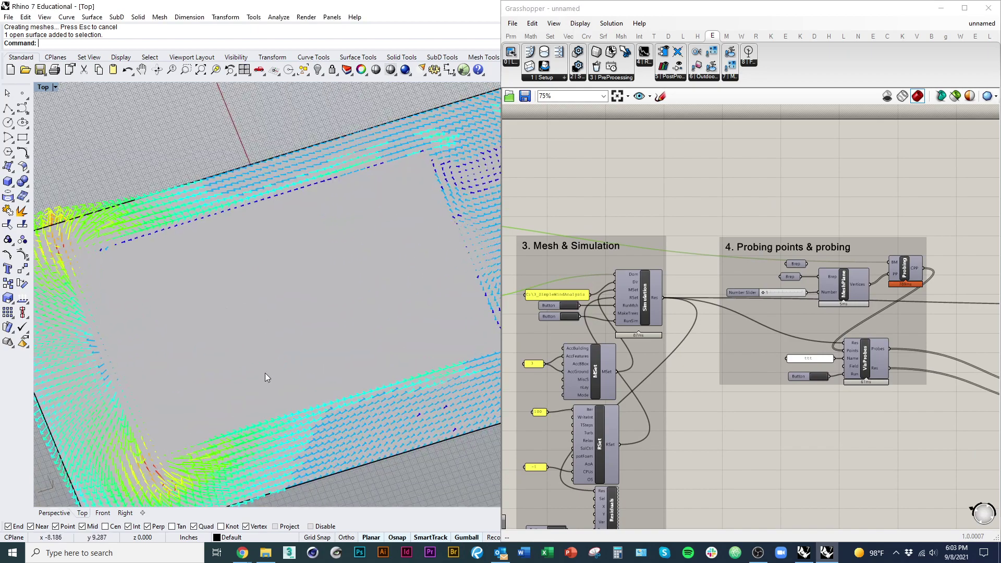
right_drag(265, 373, 256, 370)
scroll(284, 323, down, 5)
right_drag(283, 324, 356, 387)
Step: Show the building again through the Mesh component and raise the horizontal probing plane further up the building
click(355, 384)
right_drag(708, 343, 902, 354)
scroll(902, 353, down, 4)
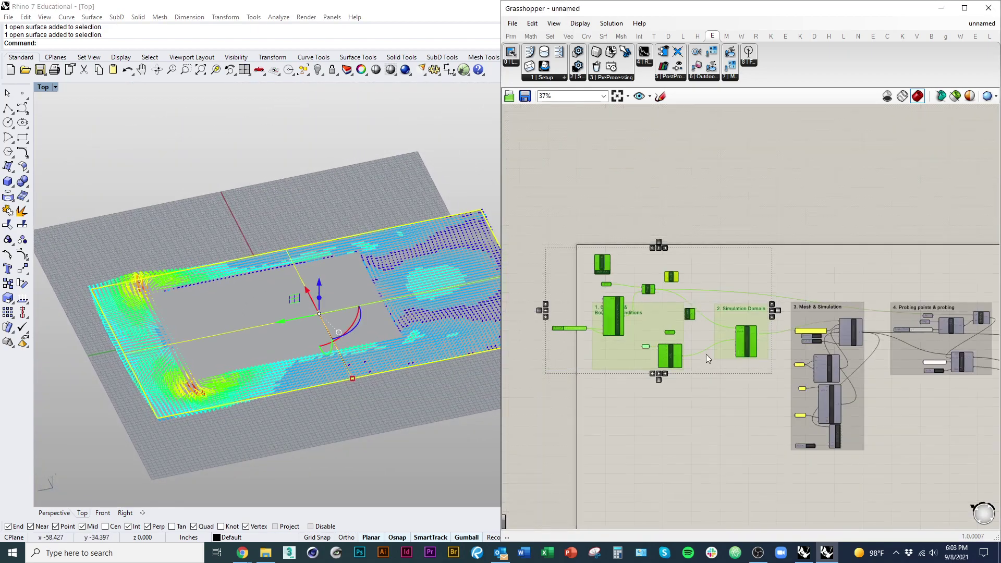
scroll(701, 315, up, 4)
click(709, 248)
click(605, 273)
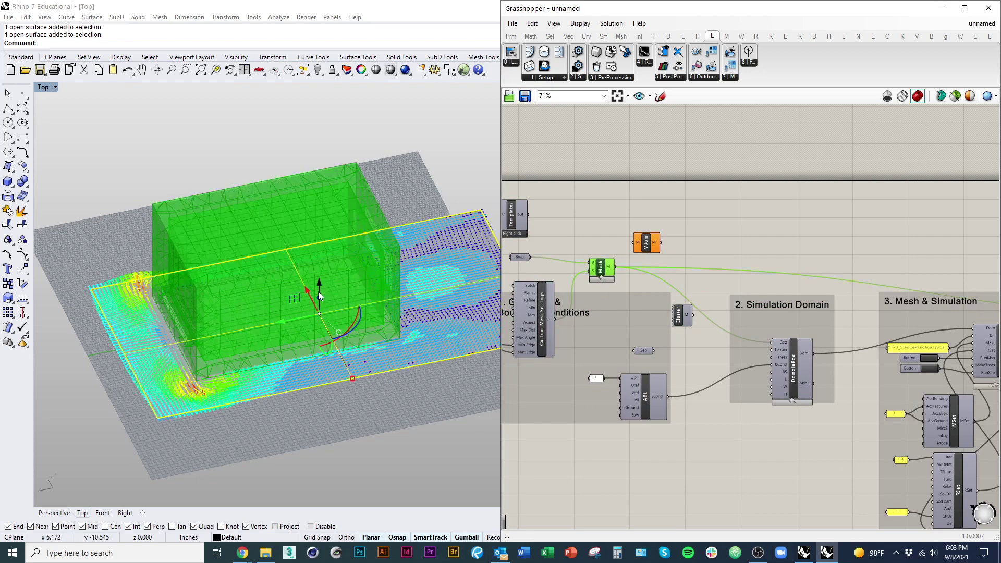
scroll(286, 339, up, 4)
drag(263, 378, 274, 342)
Step: Rerun VisProbes for the raised plane and hide the plane surface in Rhino to view the wind vectors
right_drag(973, 424, 660, 423)
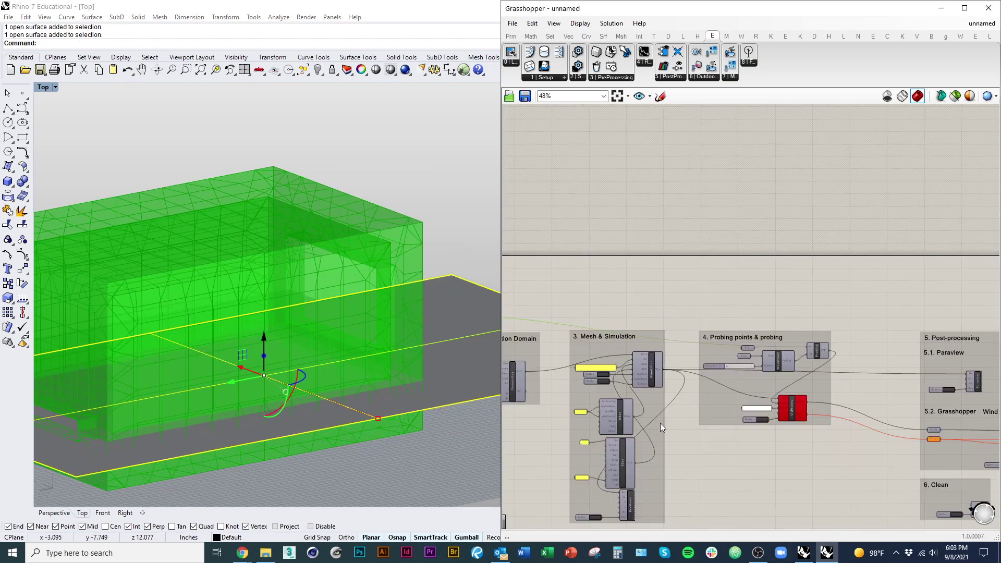
scroll(730, 428, up, 5)
click(622, 413)
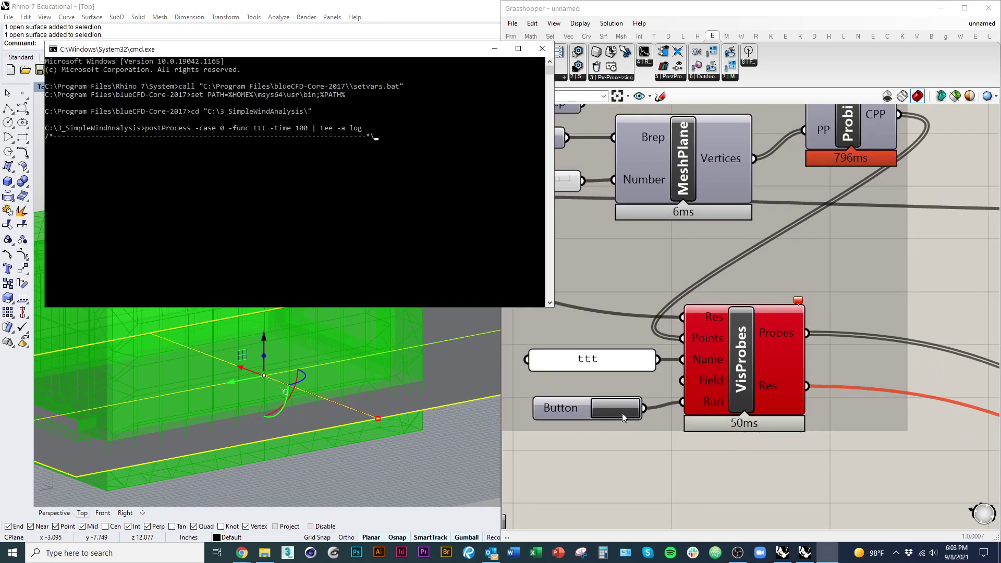
key(ctrl+h)
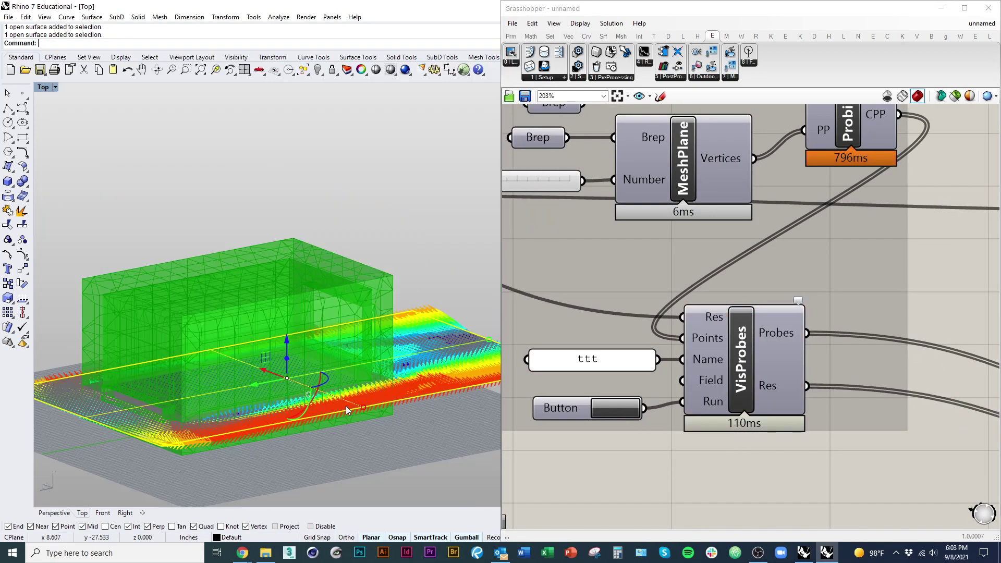
right_drag(346, 406, 313, 386)
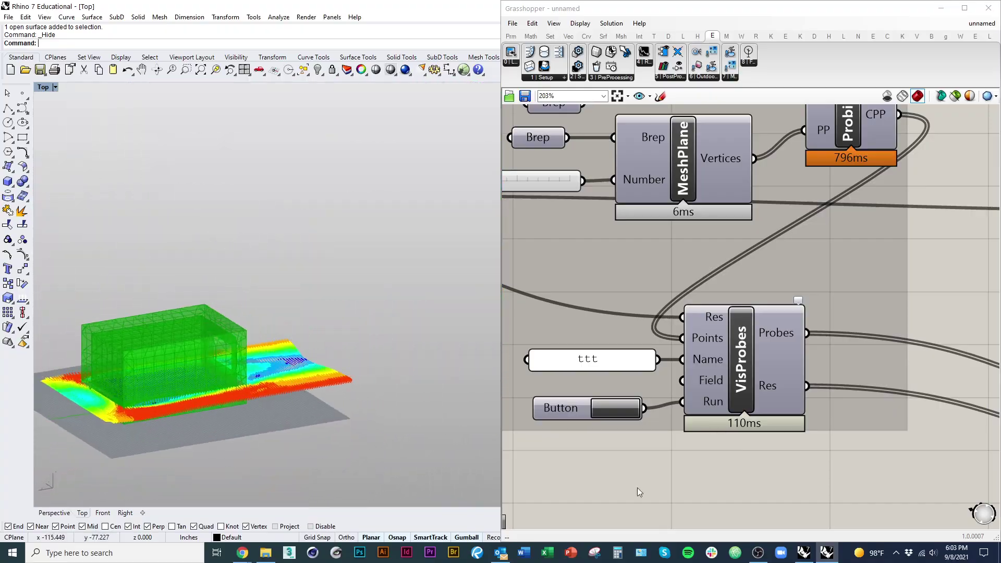
Step: Open the panel feeding the ABL component's wDir wind direction input and accept it with the value 0
click(655, 314)
scroll(693, 352, down, 5)
mouse_move(941, 425)
right_down()
mouse_move(695, 422)
mouse_move(936, 425)
right_up()
scroll(813, 432, down, 2)
right_drag(643, 433, 808, 424)
scroll(808, 425, down, 1)
right_drag(569, 336, 733, 377)
scroll(734, 383, up, 5)
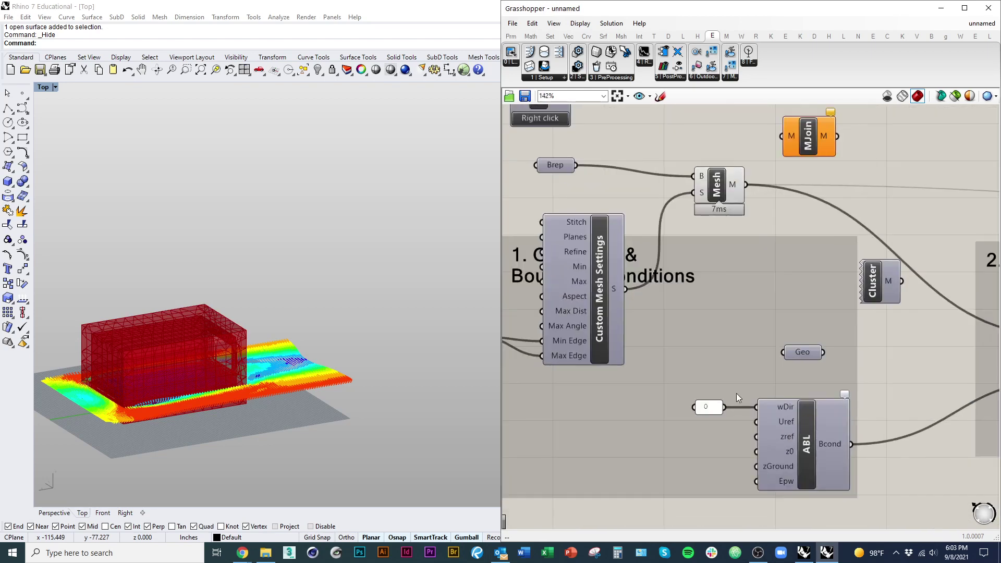
double_click(709, 407)
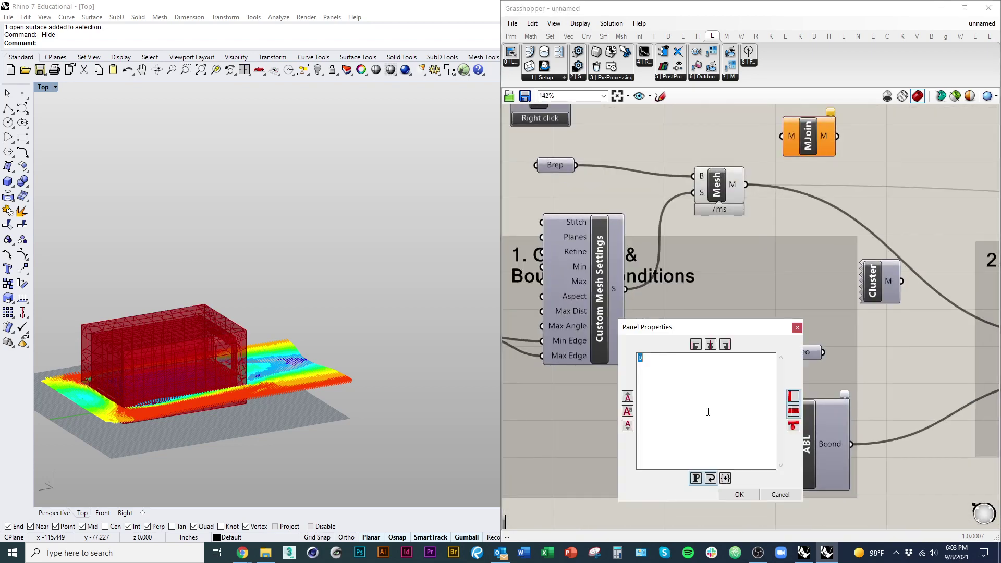
click(739, 494)
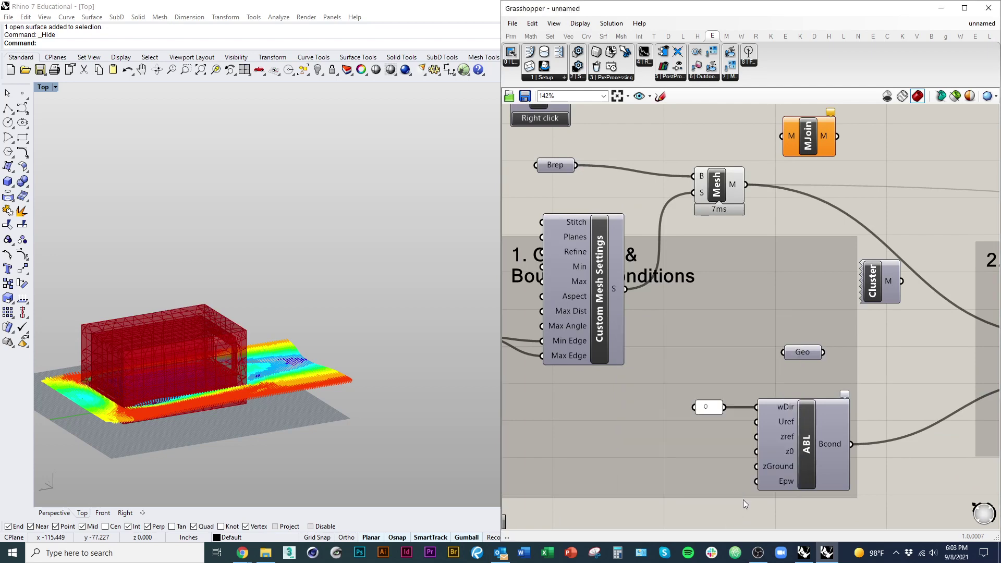
Step: Rerun VisProbes with the wind direction set in the ABL component
scroll(693, 431, down, 5)
right_drag(693, 431, 643, 424)
scroll(653, 373, up, 6)
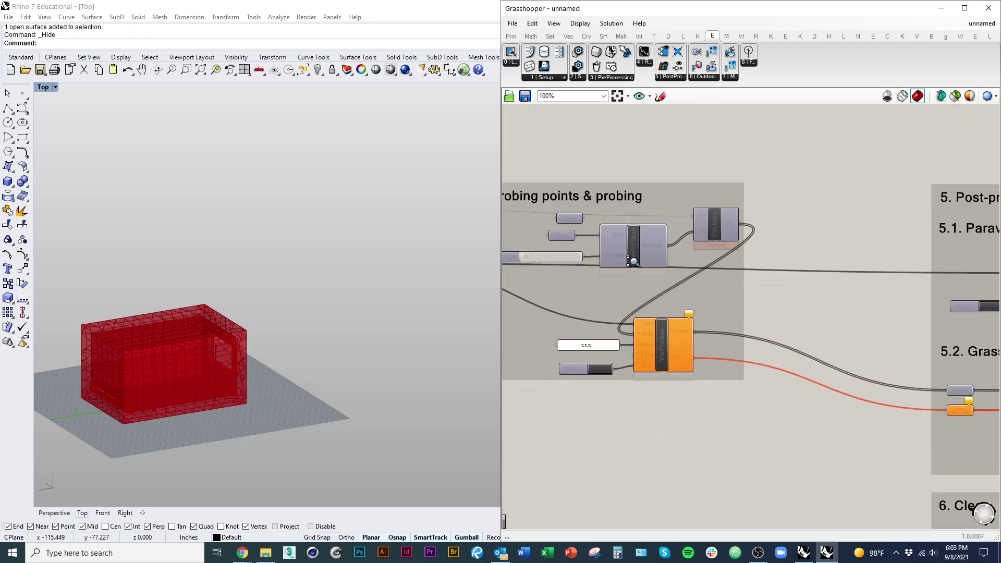
click(717, 389)
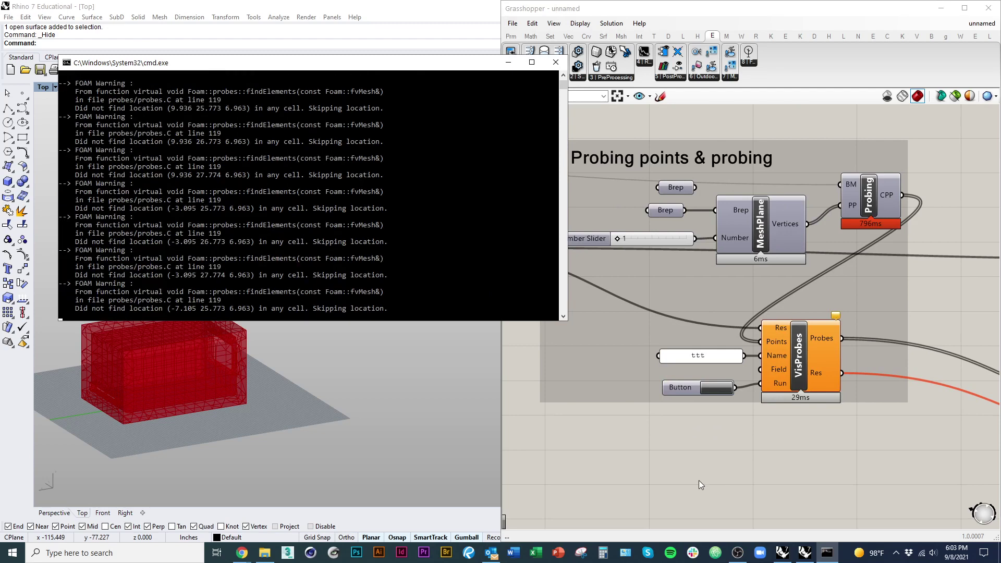
Step: Rerun the meshing and the simulation on the Simulation component for the C:\3_SimpleWindAnalysis case
scroll(729, 380, down, 4)
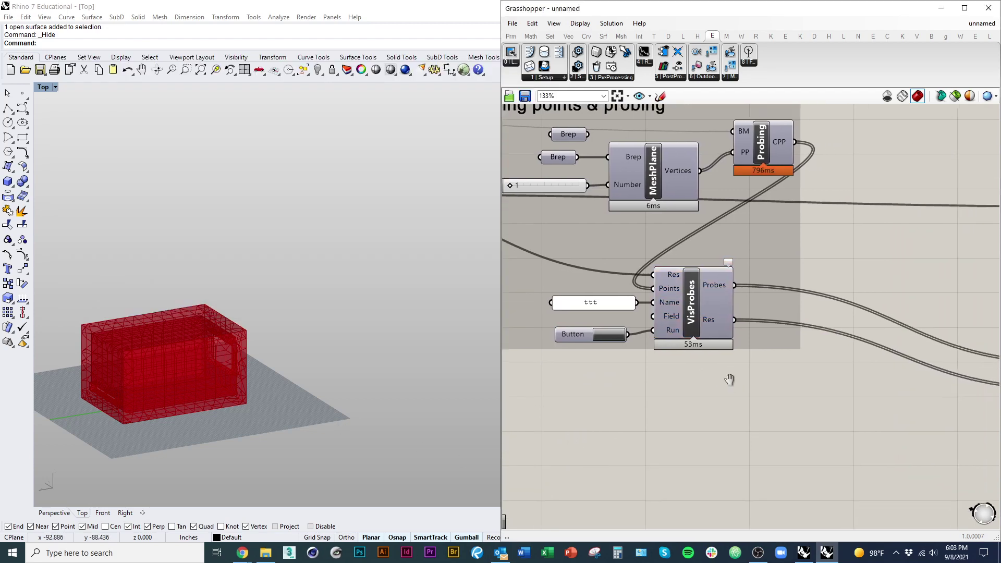
scroll(573, 285, up, 5)
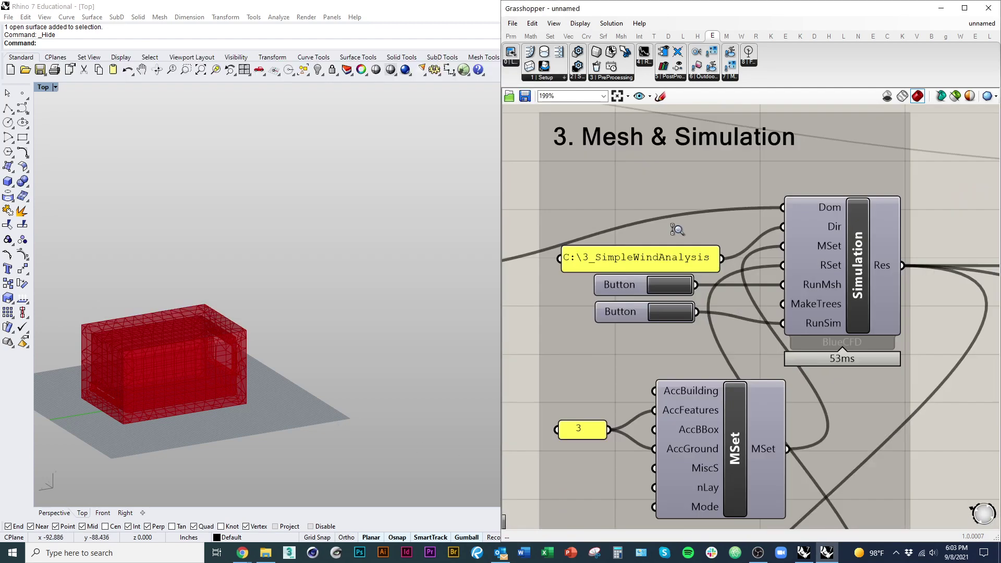
click(609, 284)
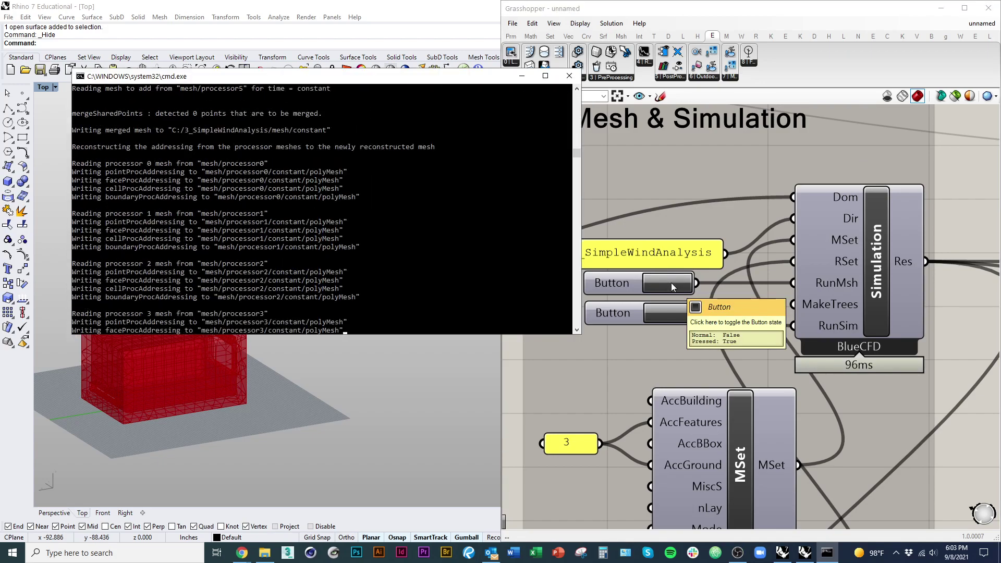
click(668, 314)
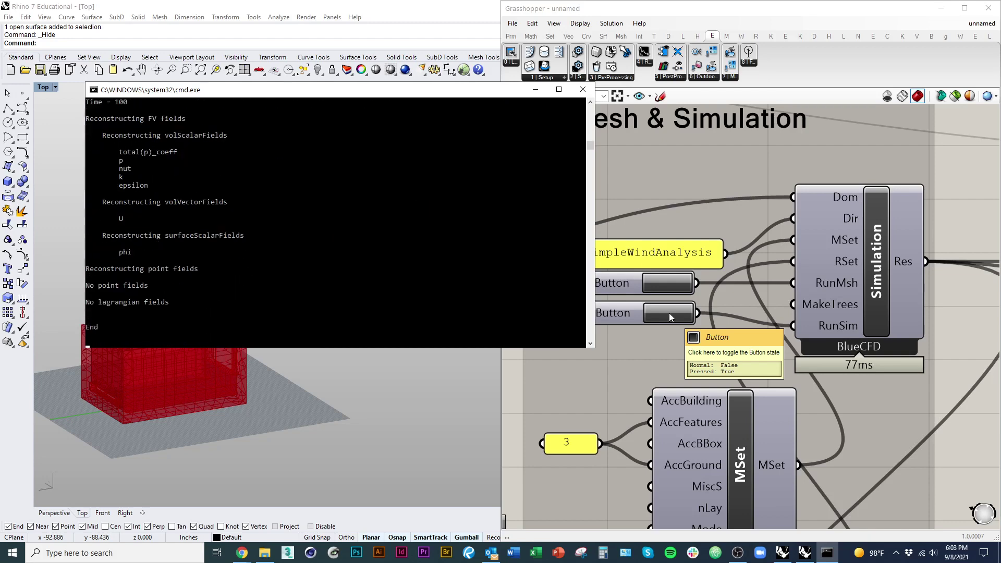
Step: Toggle the preview of the Probing component and rerun VisProbes on the new simulation results
scroll(623, 307, down, 4)
scroll(830, 284, up, 2)
click(881, 202)
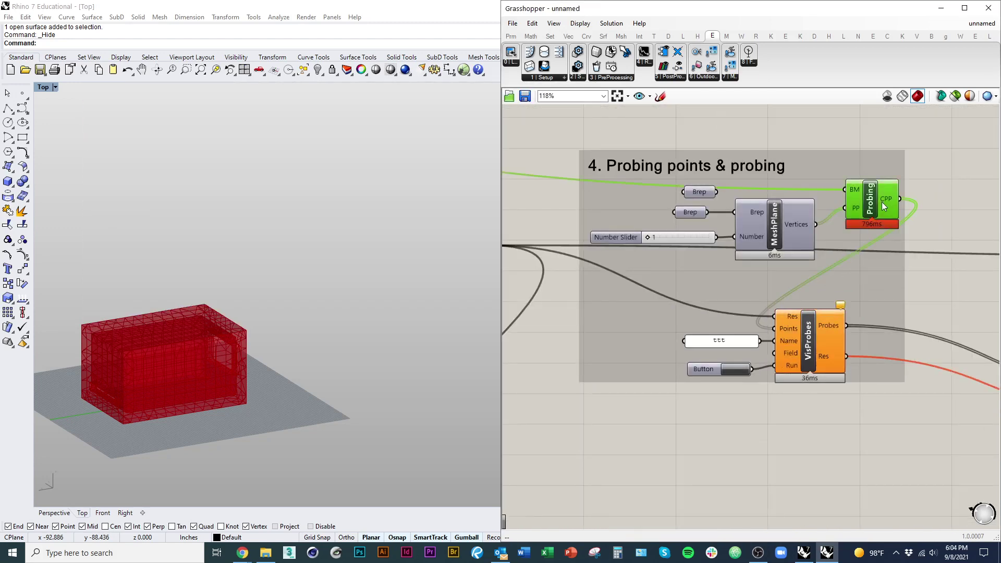
mouse_move(881, 202)
key(ctrl+q)
click(740, 371)
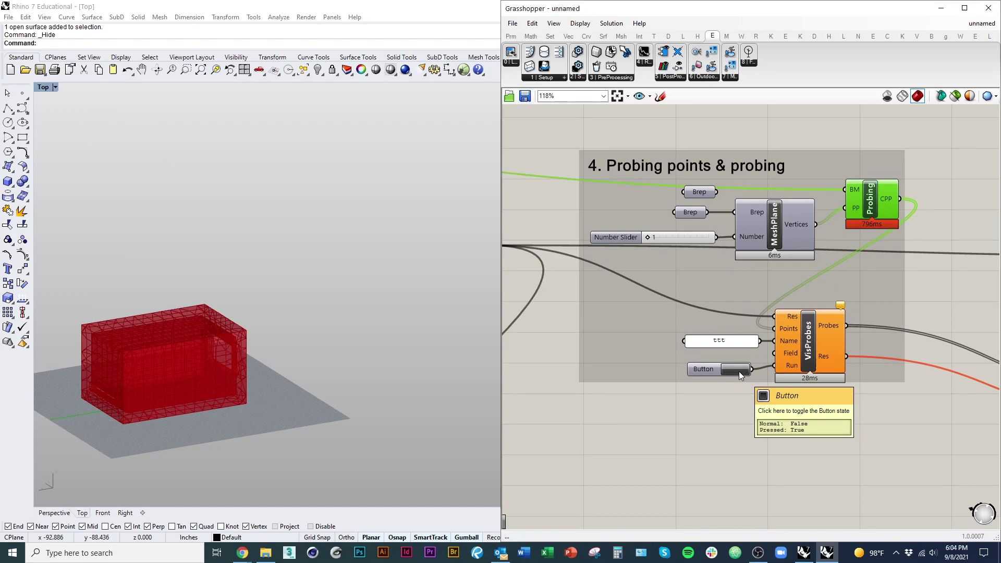
Step: Bring back the hidden horizontal probing plane in Rhino with ShowSelected
right_drag(323, 412, 343, 458)
key(ctrl+shift+h)
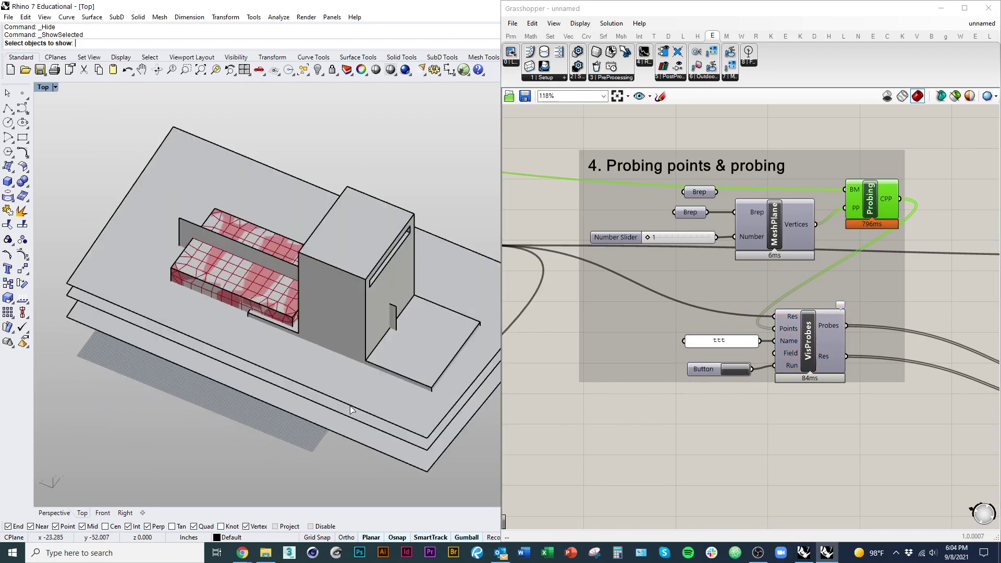
right_drag(353, 413, 366, 357)
scroll(365, 371, up, 5)
click(189, 337)
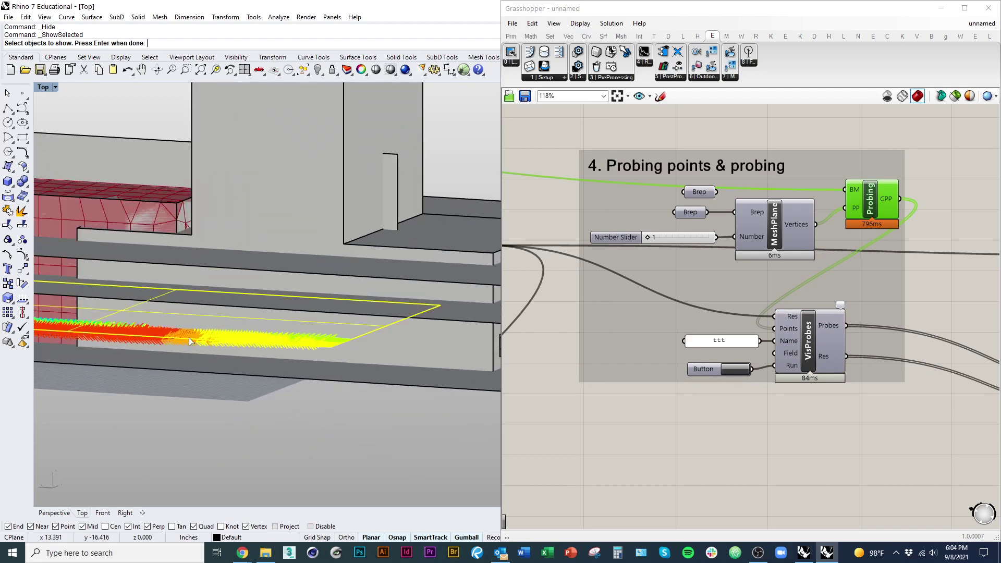
key(Return)
Step: Raise the horizontal probing plane higher up the building and hide its surface again
scroll(155, 346, down, 3)
click(236, 402)
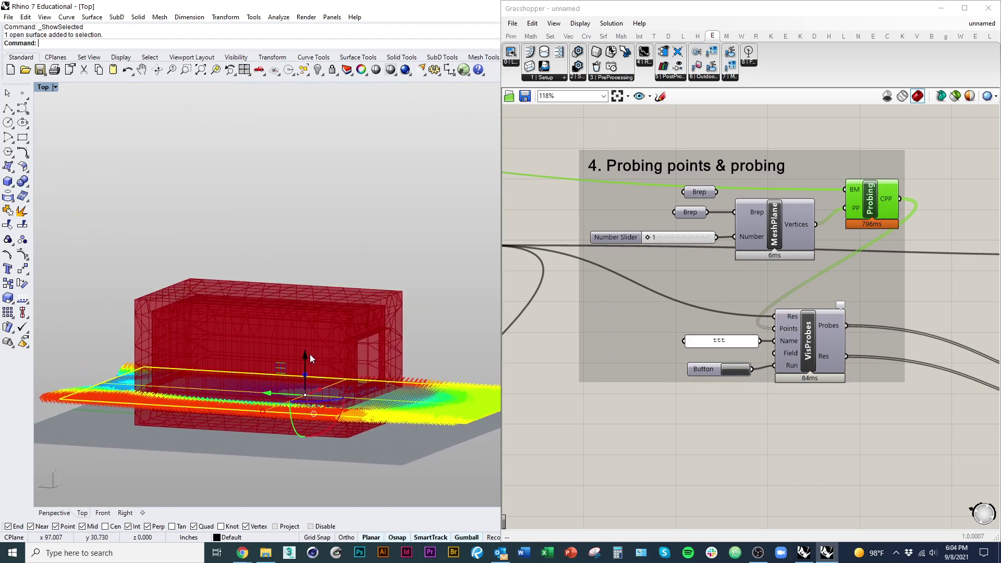
drag(310, 354, 296, 462)
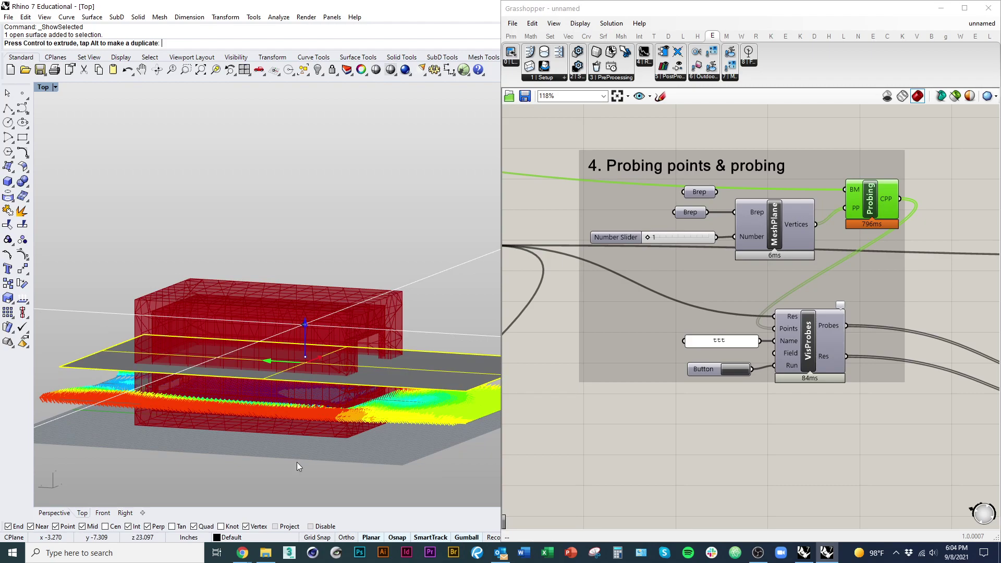
right_drag(296, 461, 361, 482)
click(393, 405)
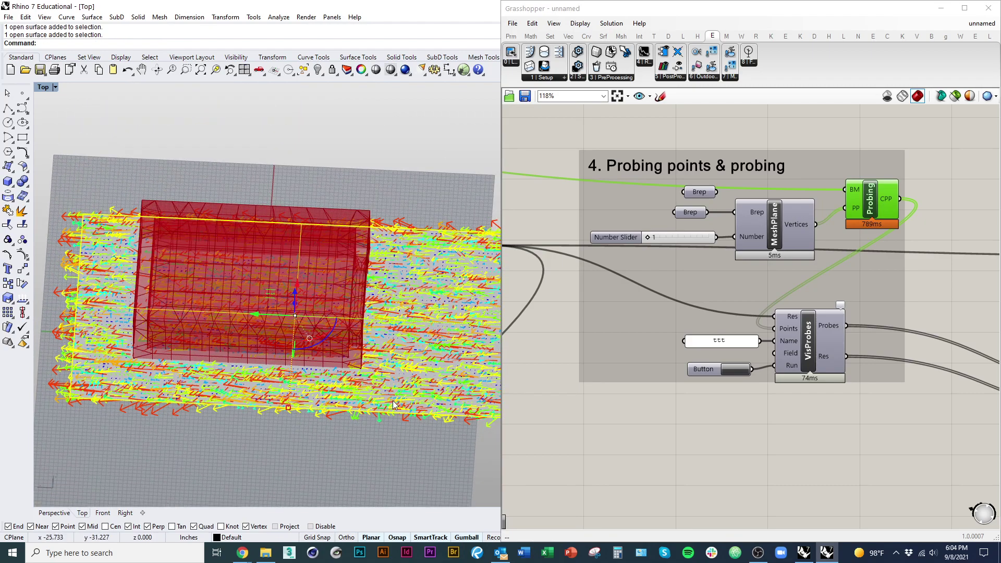
key(ctrl+h)
Step: Examine the wind vectors around the building in Rhino from above and from an angle
right_drag(394, 405, 310, 406)
scroll(358, 395, up, 5)
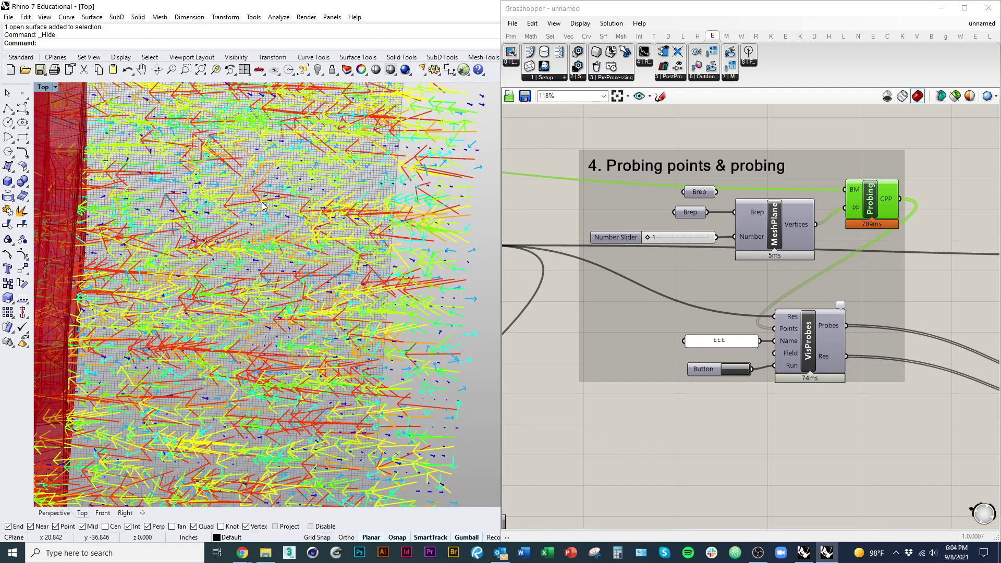
ctrl+shift+right_drag(312, 265, 372, 320)
right_drag(713, 265, 815, 286)
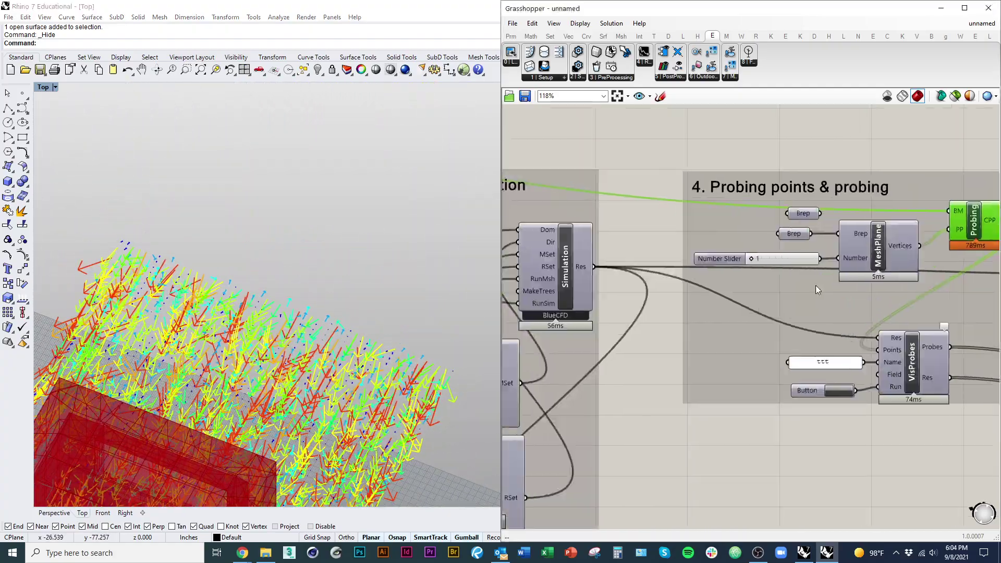
scroll(777, 279, down, 2)
key(Home)
key(Home)
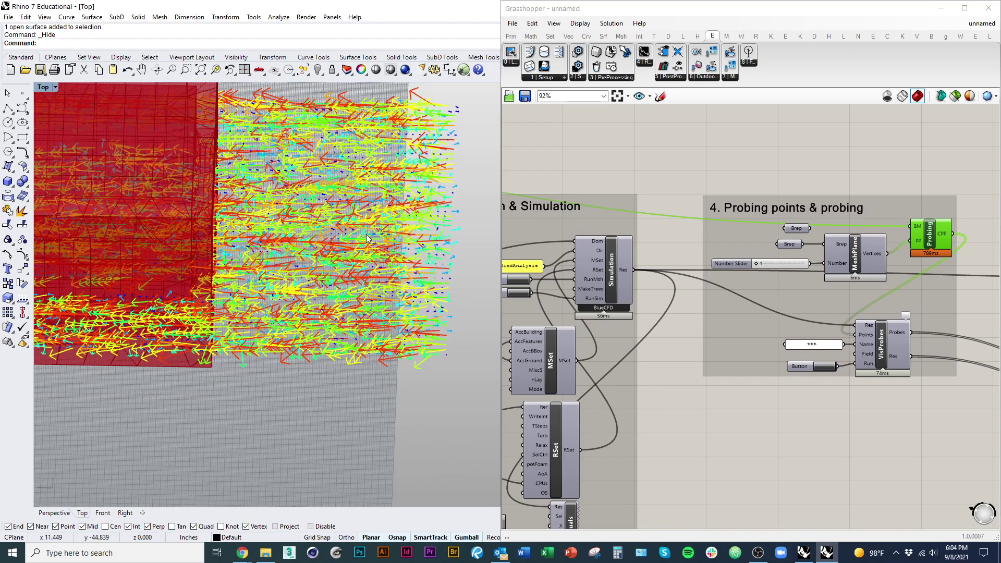
key(Home)
key(Home)
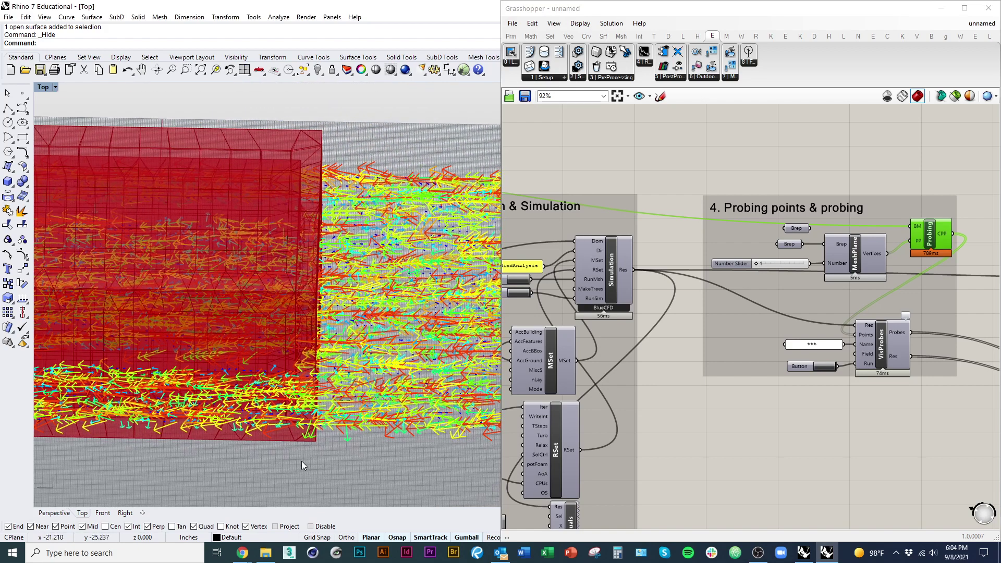
key(Home)
key(Home)
key(Home)
key(Home)
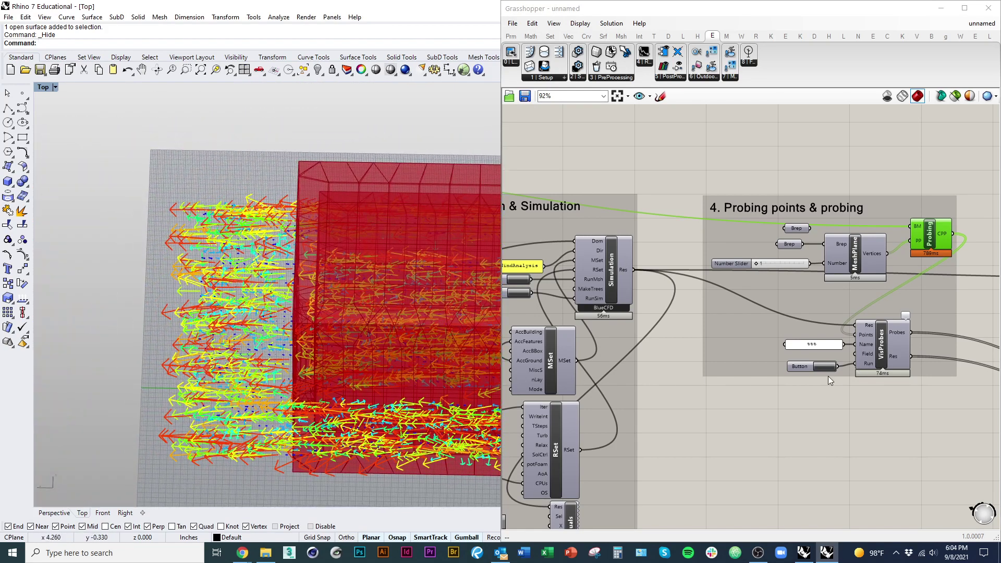
Step: Rerun VisProbes for the repositioned plane and view the whole wind vector field from above
scroll(828, 377, up, 5)
scroll(822, 383, down, 3)
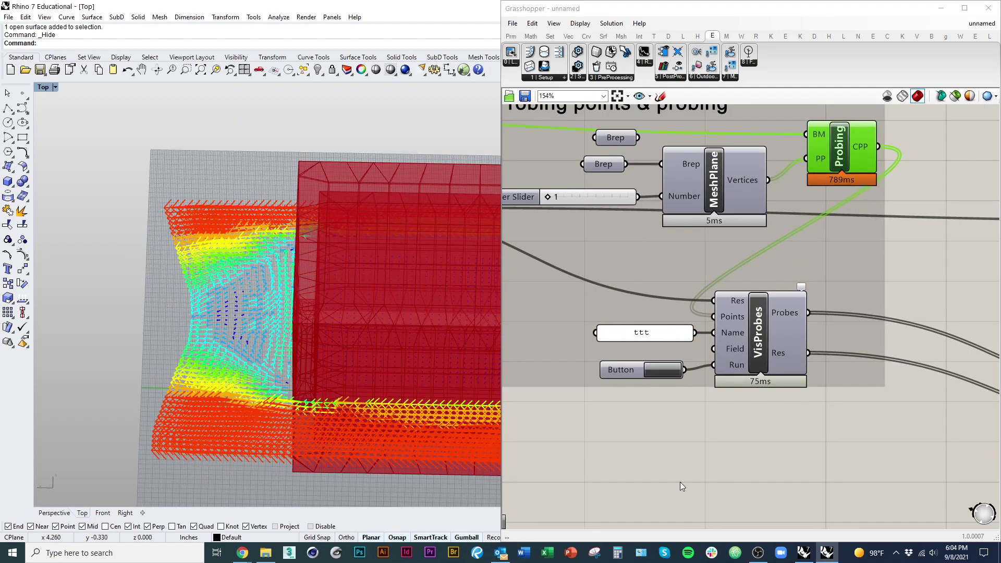
right_drag(285, 337, 287, 388)
scroll(287, 388, down, 3)
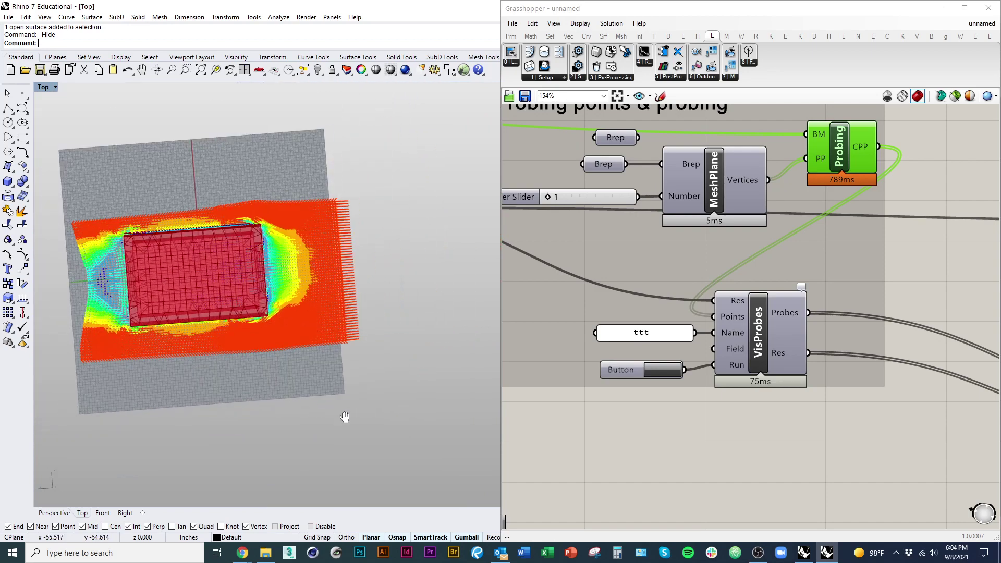
Step: Set the Width slider of the VDisEx vector display component to 4
click(641, 356)
scroll(640, 352, down, 4)
scroll(797, 400, up, 2)
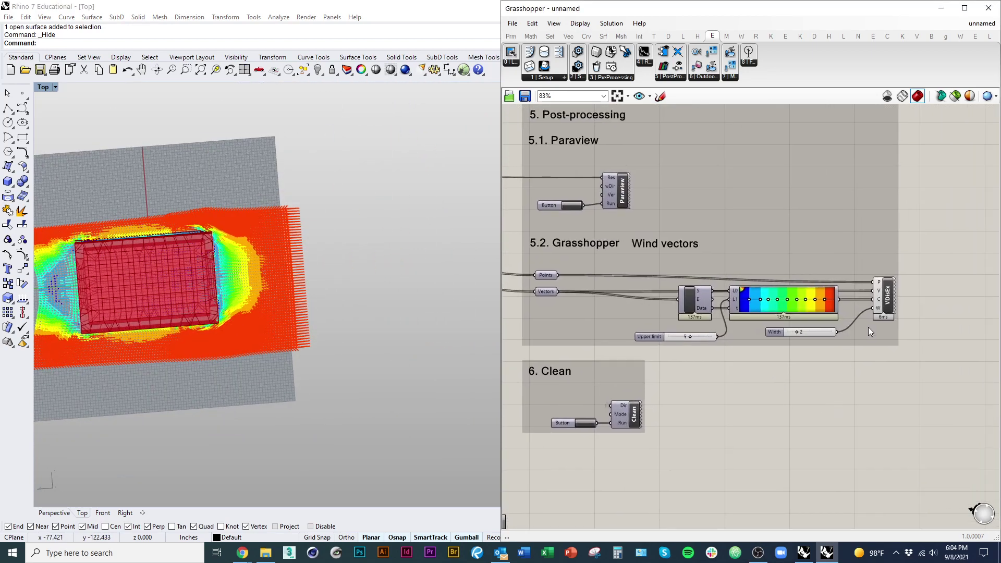
scroll(866, 326, up, 6)
click(922, 264)
right_drag(697, 270, 624, 272)
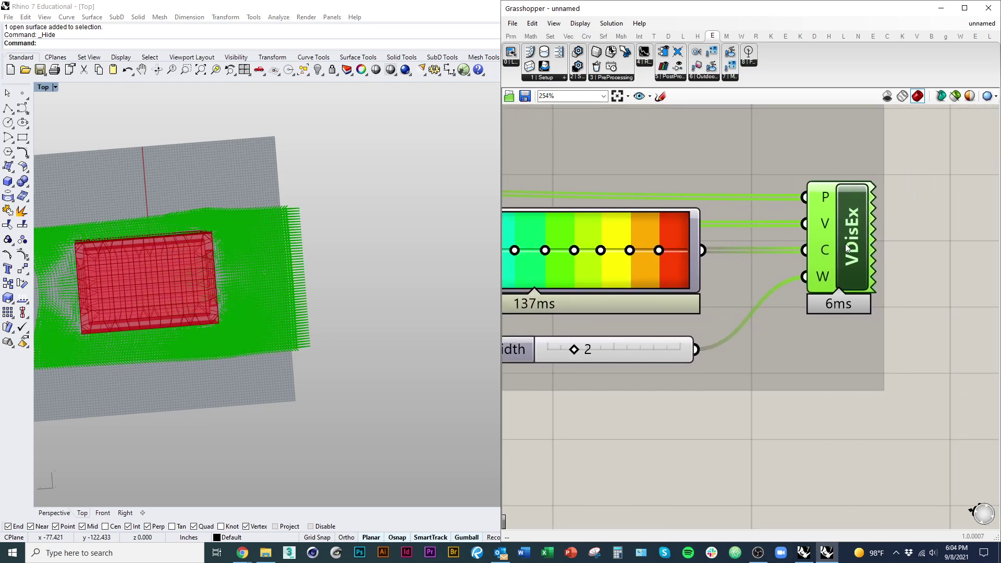
mouse_move(825, 277)
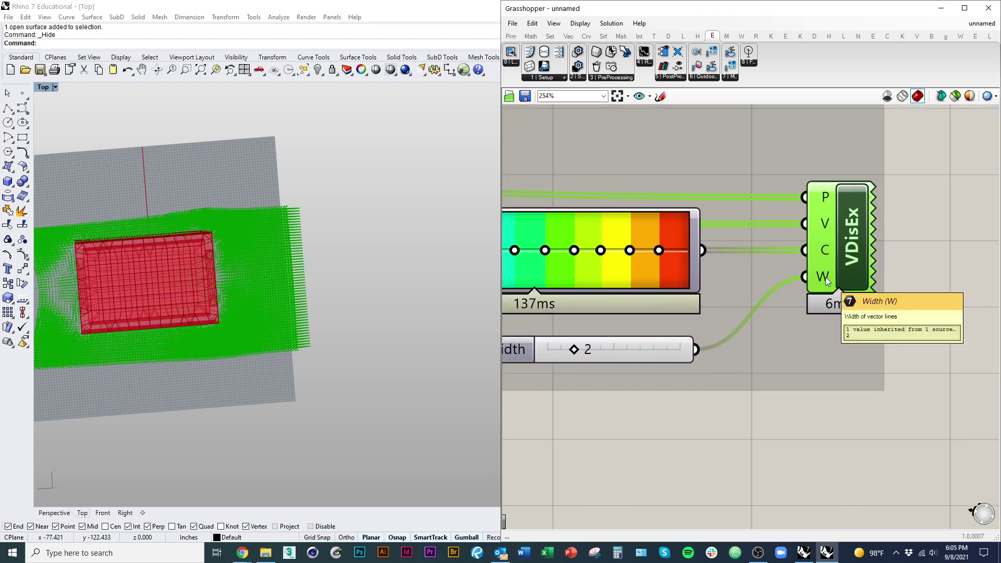
click(789, 381)
scroll(776, 441, up, 2)
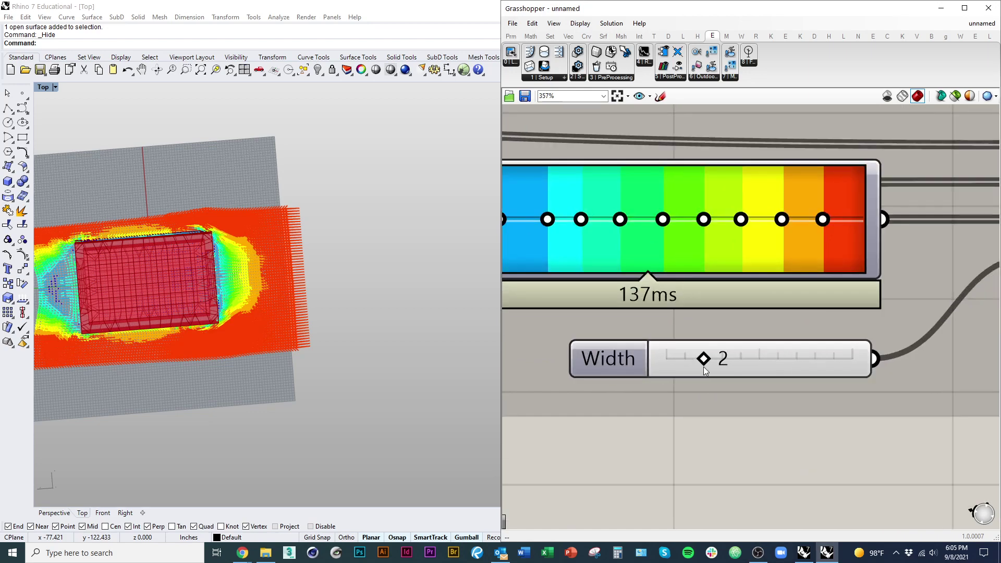
drag(693, 365, 739, 368)
Step: Select the VDisEx component to highlight its vectors in Rhino and look through the component's options and attributes
scroll(738, 367, down, 3)
right_drag(887, 288, 739, 287)
click(750, 285)
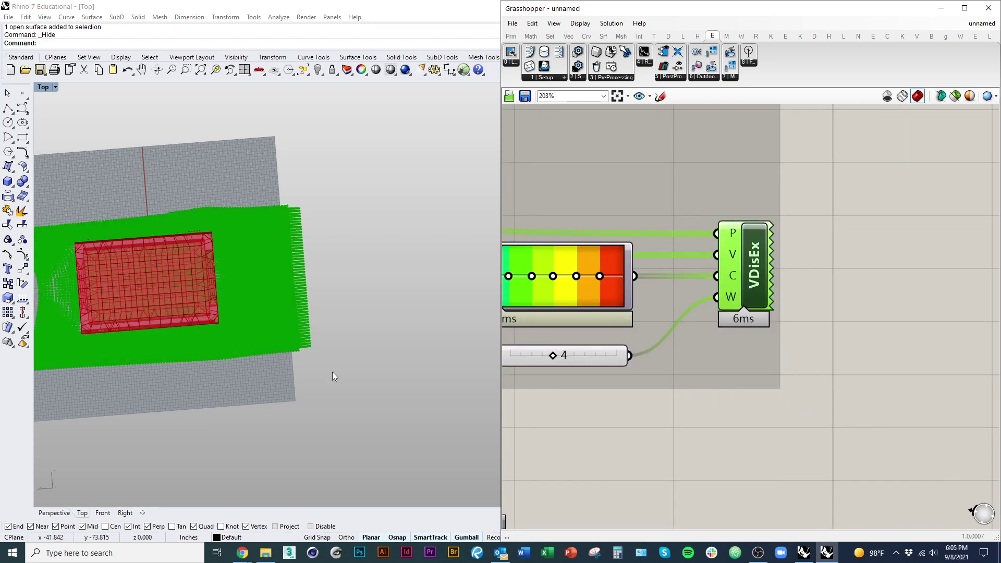
right_drag(352, 361, 388, 388)
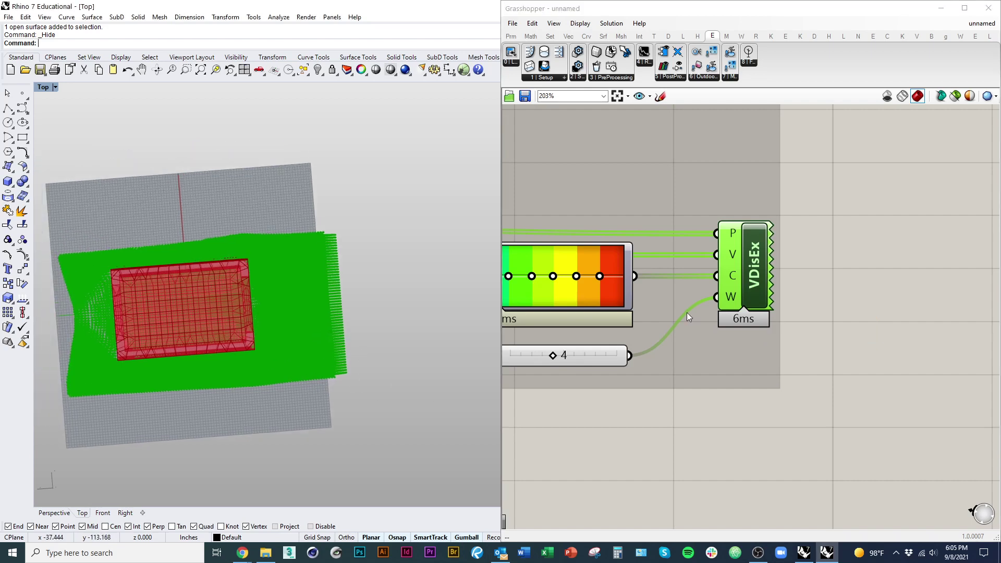
right_click(751, 280)
click(776, 318)
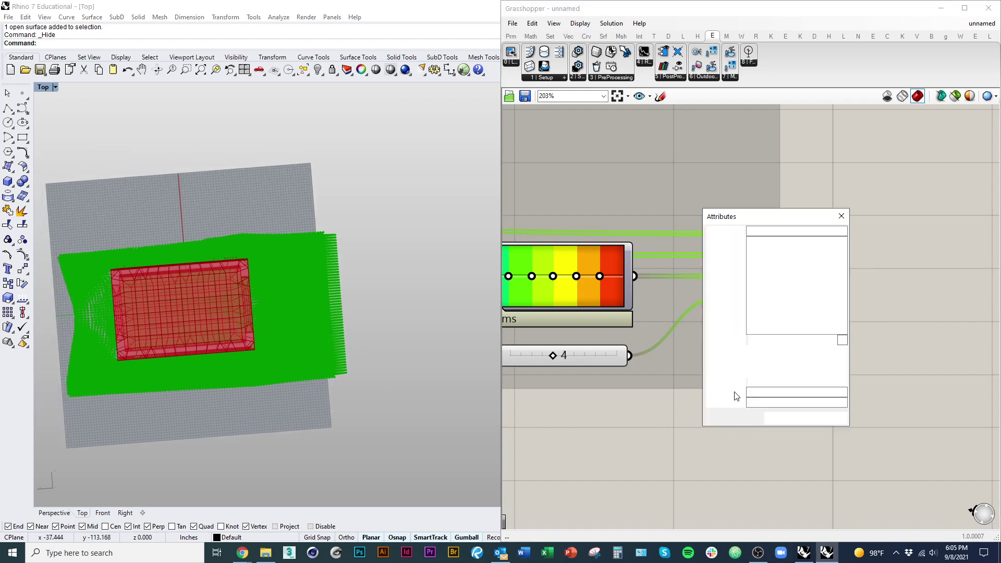
click(770, 283)
click(786, 418)
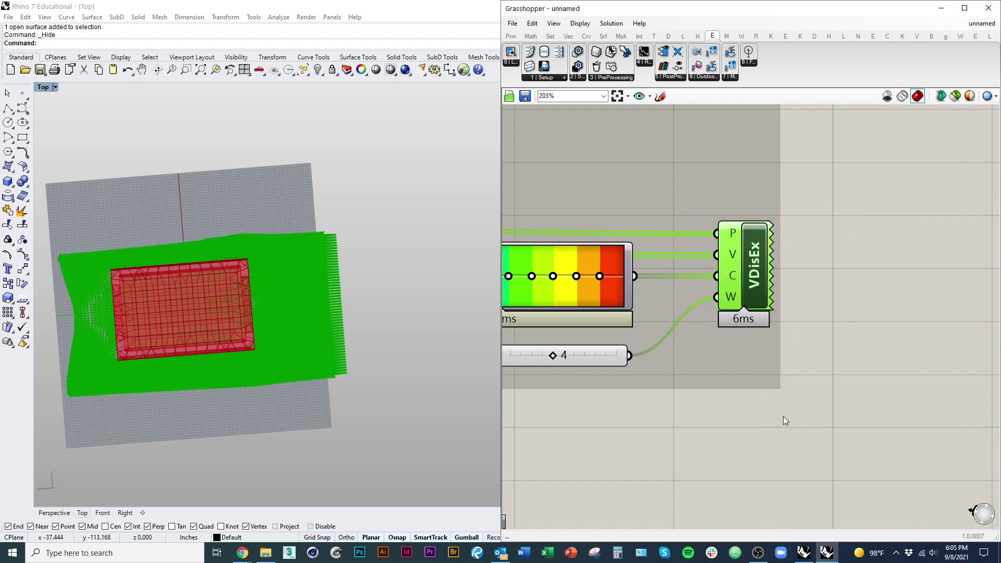
Step: Collapse the Grasshopper window and try to select the displayed vectors in Rhino with a selection window and SelLast
double_click(727, 12)
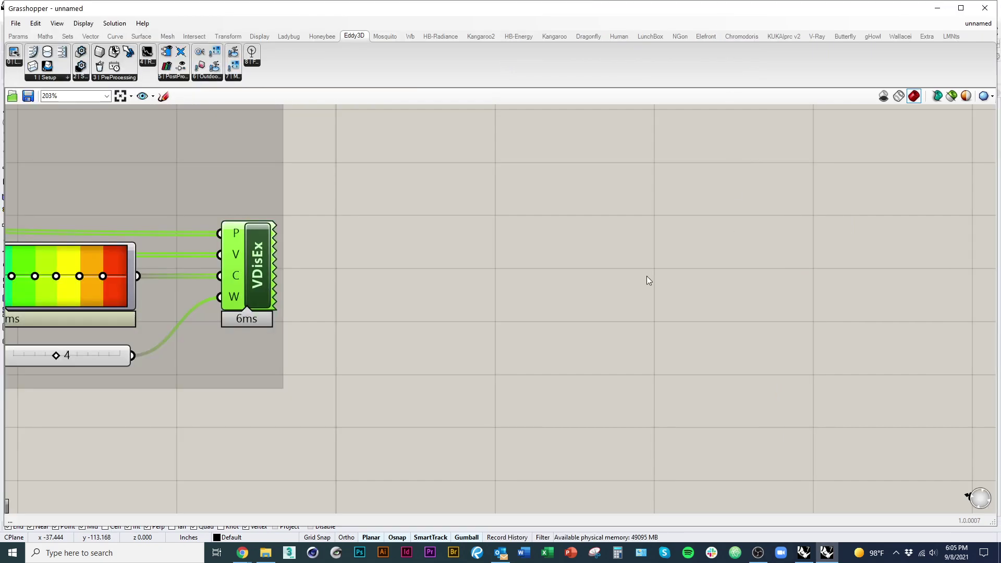
double_click(564, 12)
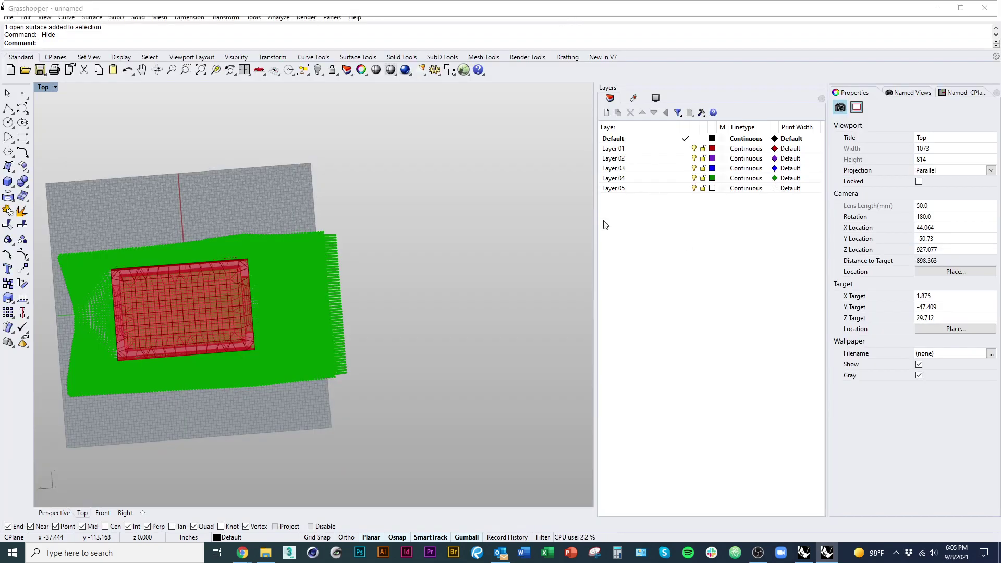
scroll(426, 327, down, 2)
drag(459, 435, 362, 268)
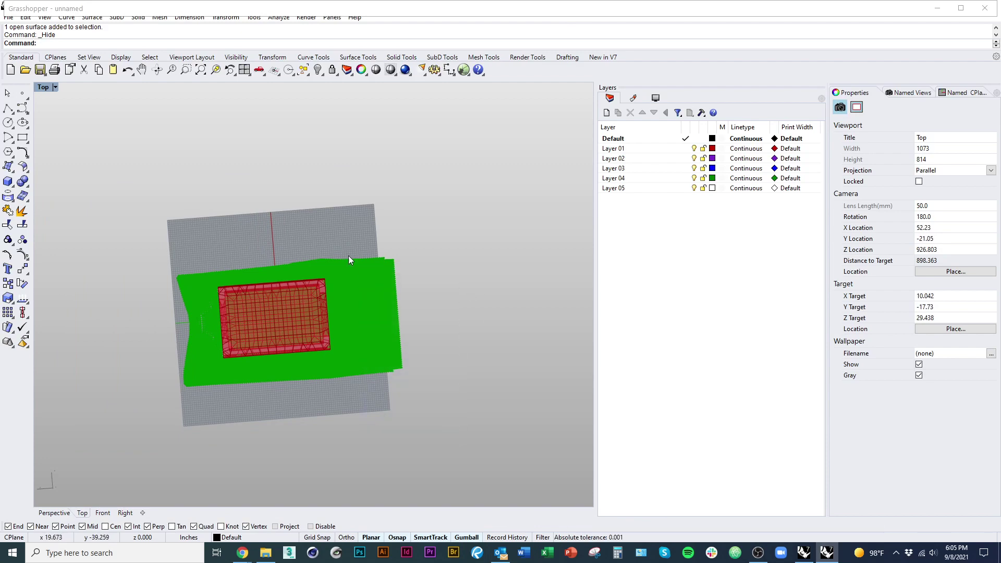
text(how)
key(Return)
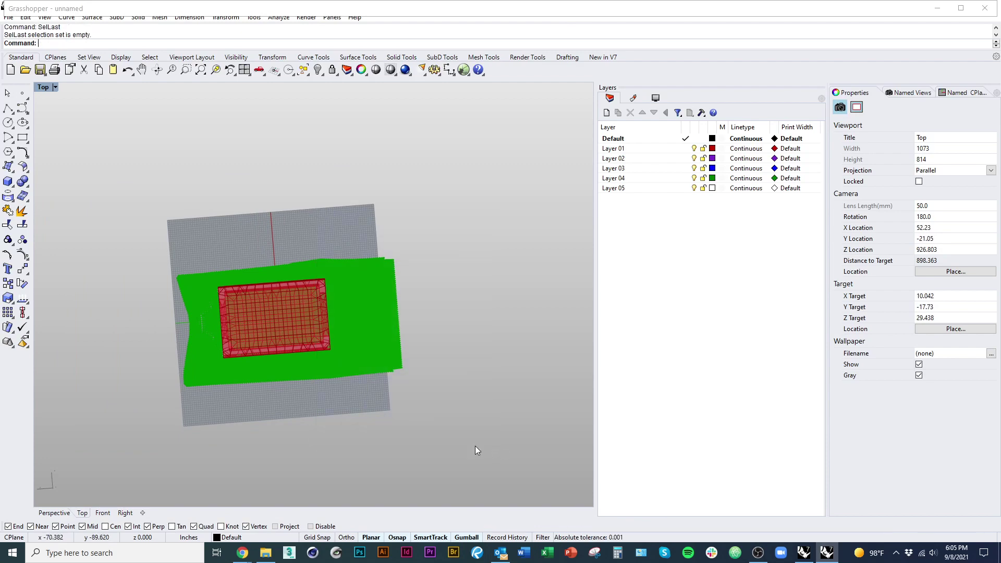
Step: Restore the collapsed Grasshopper window and select the Vectors parameter in the 5.2 Wind vectors group
double_click(628, 13)
drag(606, 16, 743, 59)
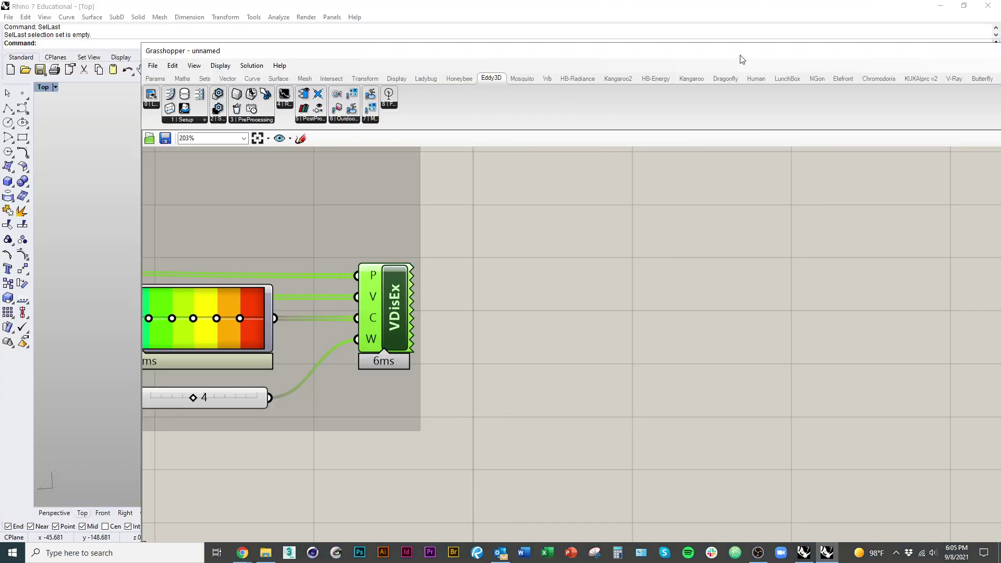
scroll(701, 334, down, 4)
scroll(666, 344, up, 3)
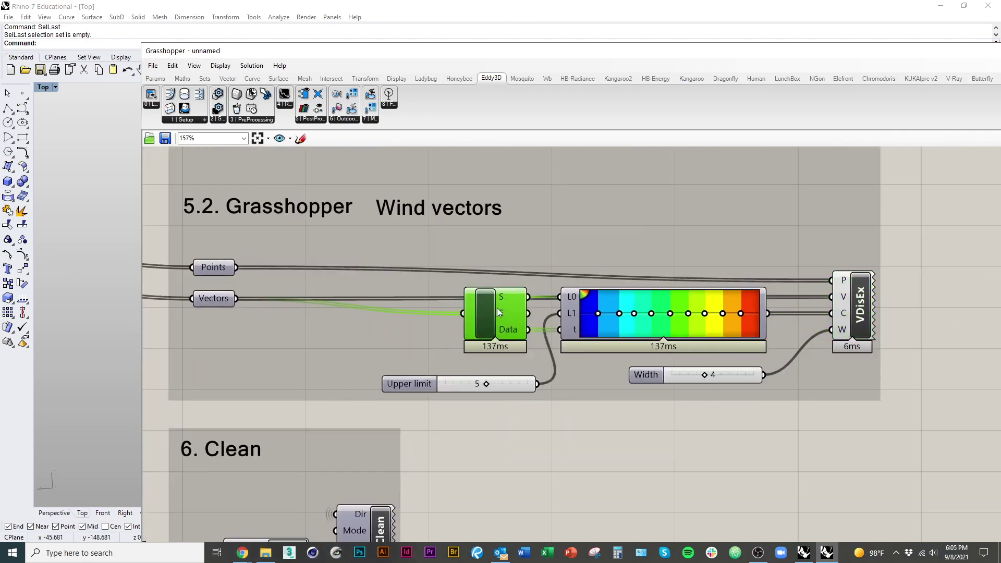
right_click(497, 308)
click(258, 344)
right_drag(220, 309, 371, 331)
click(368, 322)
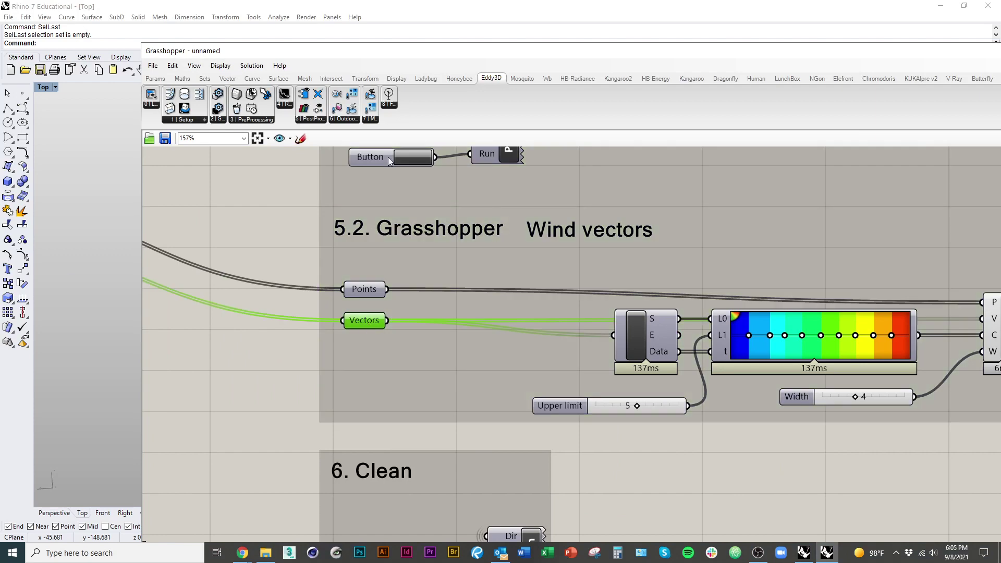
Step: Inspect the VDisEx component's inputs up close and select its Width slider
drag(428, 61, 431, 52)
scroll(521, 230, down, 3)
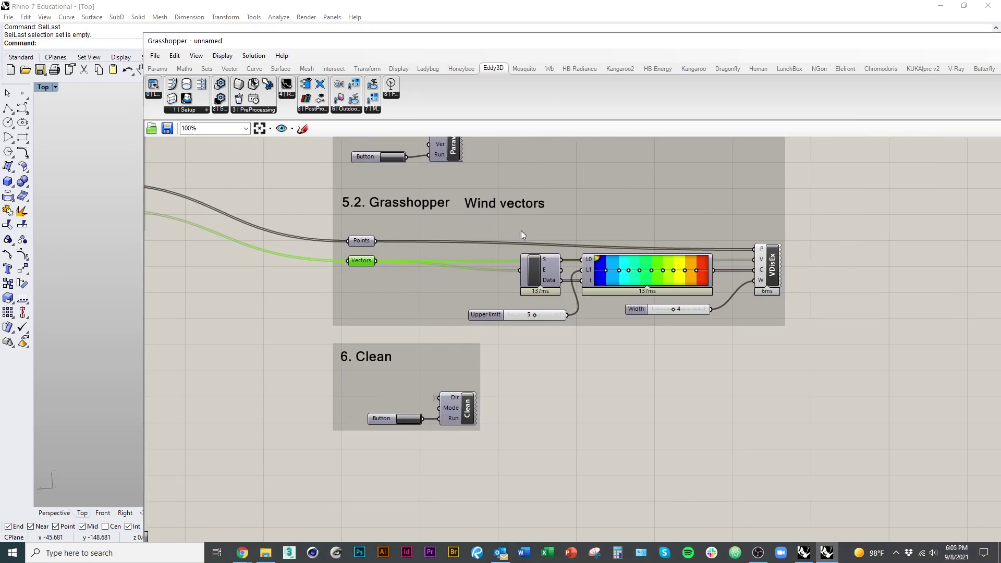
scroll(634, 320, up, 3)
scroll(626, 386, up, 3)
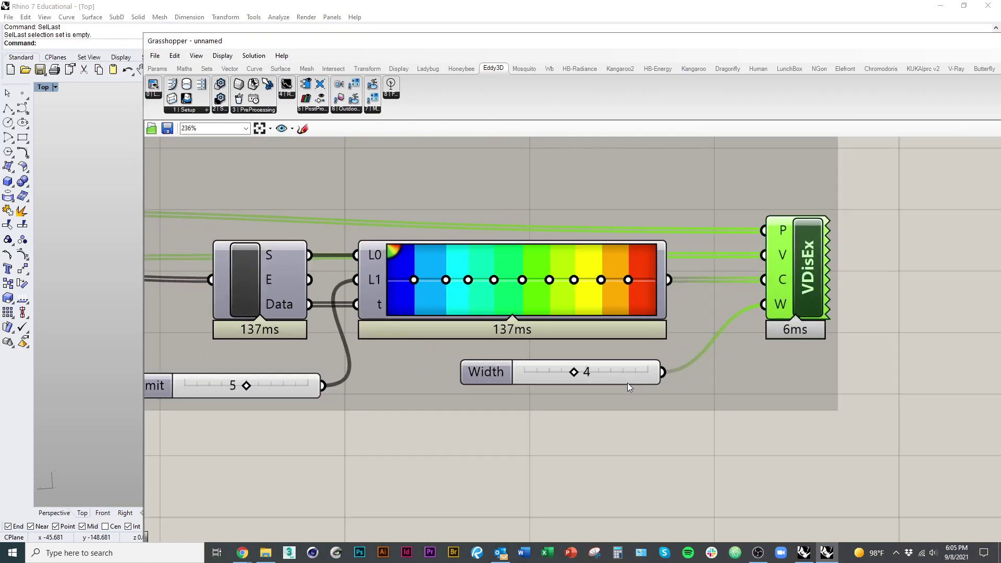
click(613, 388)
scroll(573, 333, up, 3)
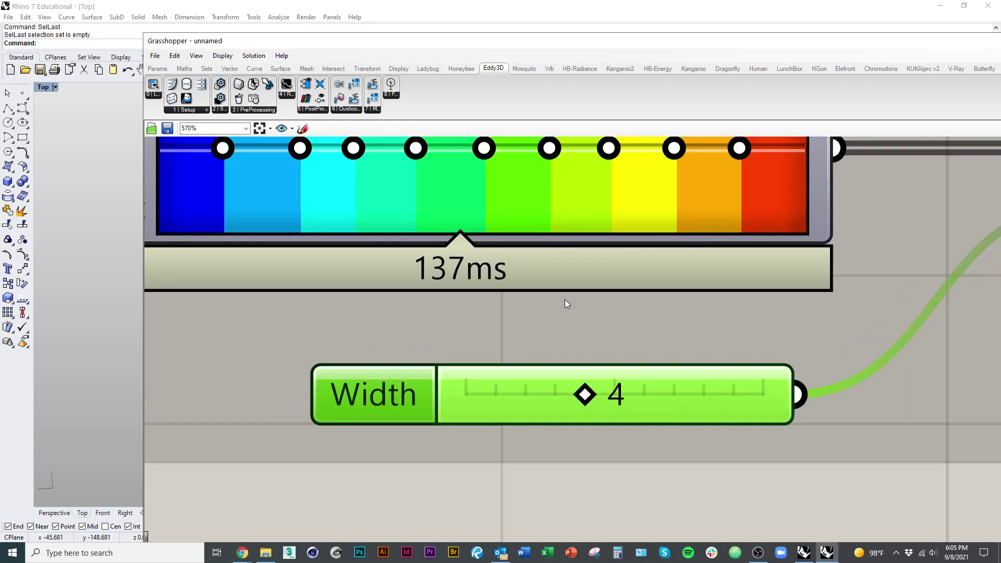
Step: Shrink the Grasshopper window beside the Rhino viewport and examine the wind vectors around the building up close
drag(545, 46, 575, 76)
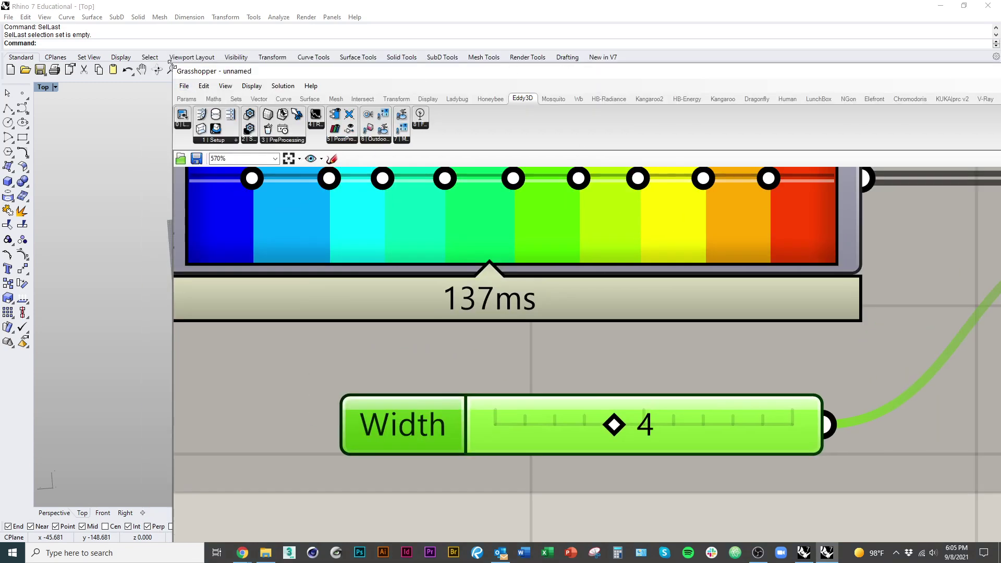
drag(170, 63, 759, 220)
drag(881, 234, 689, 54)
ctrl+shift+right_drag(343, 303, 325, 355)
scroll(234, 352, up, 10)
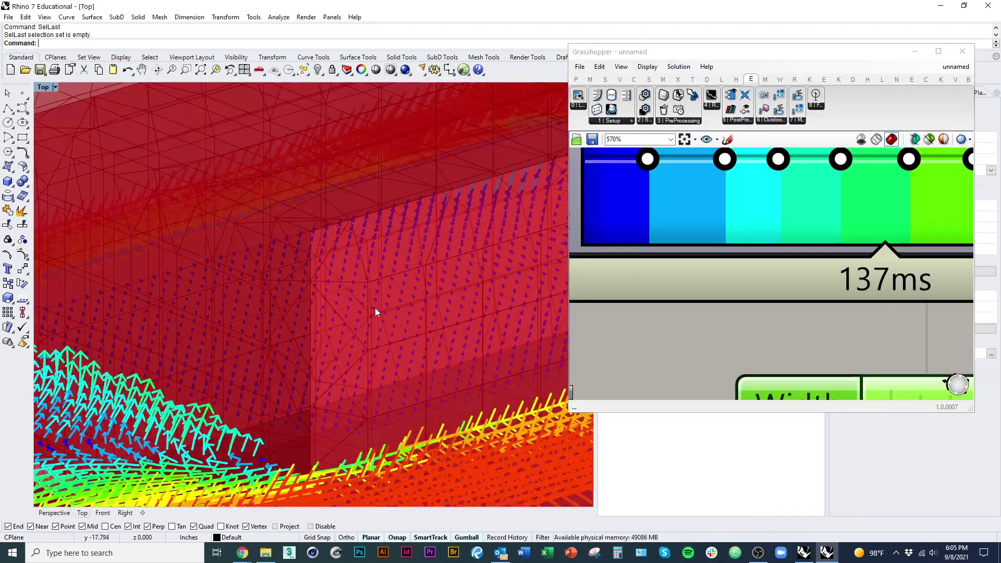
scroll(376, 315, down, 3)
ctrl+shift+right_drag(382, 342, 323, 365)
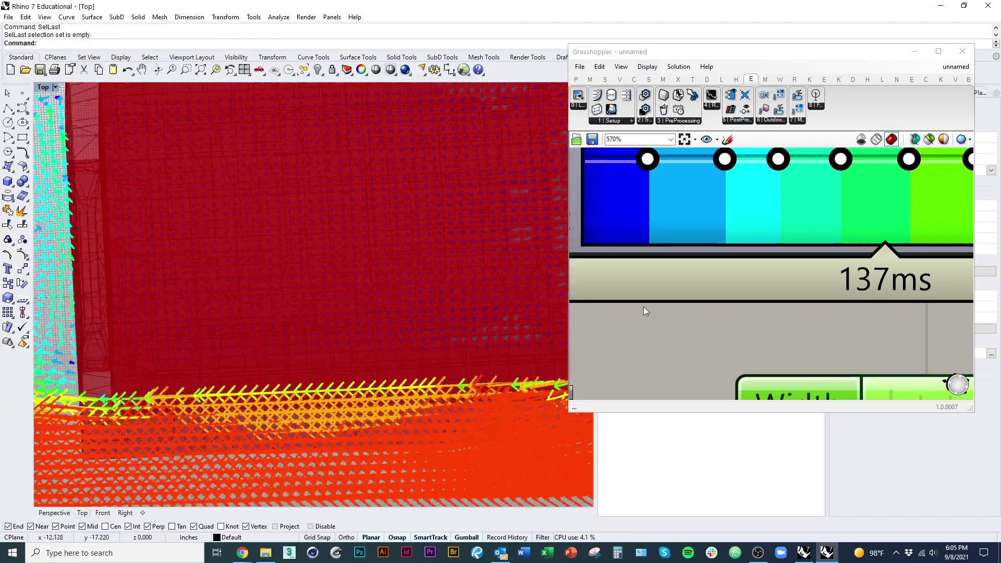
Step: Move the VDisEx component slightly upward on the canvas, check its Point input data, and deselect it
scroll(797, 364, down, 8)
click(797, 364)
right_drag(832, 305, 865, 351)
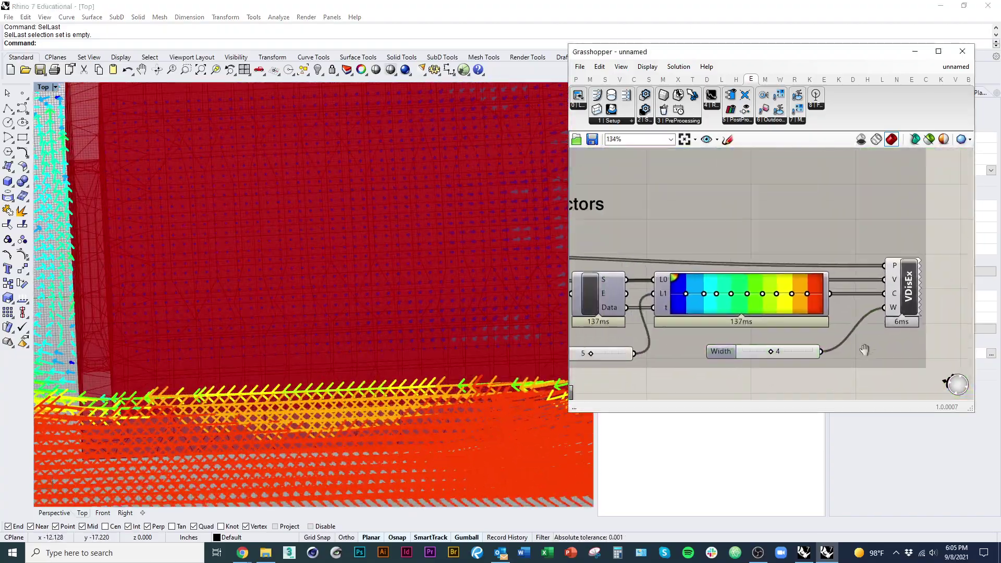
drag(897, 289, 916, 270)
mouse_move(905, 241)
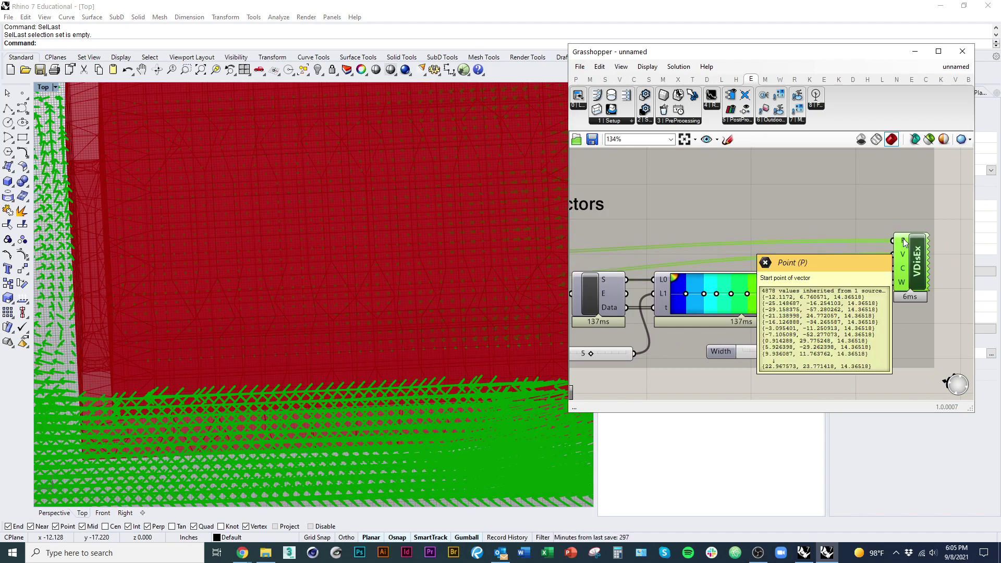
scroll(278, 397, down, 5)
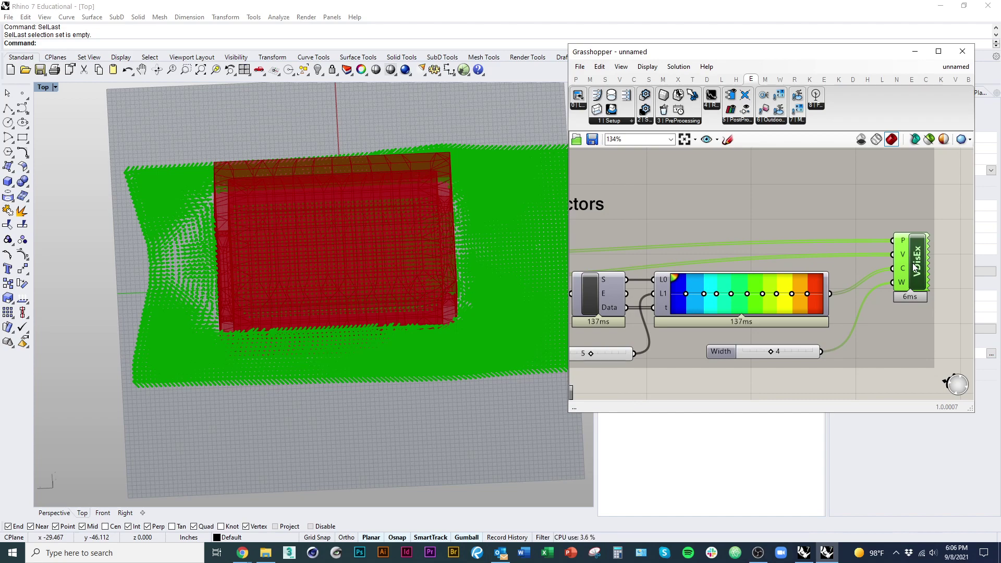
click(756, 386)
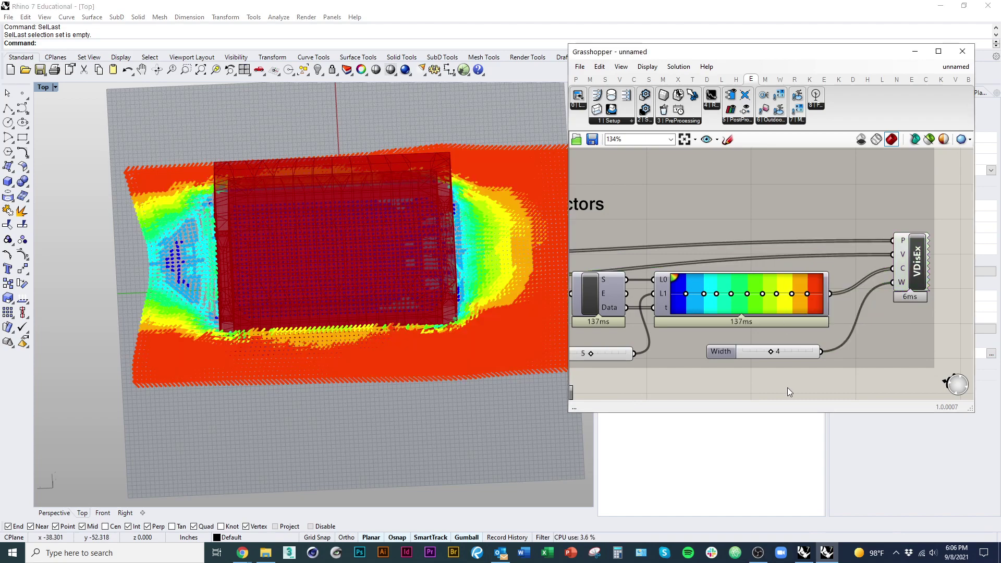
Step: Look through the Grasshopper definition from the wind vectors and Clean groups back to the geometry and Simulation Domain groups
scroll(286, 290, down, 3)
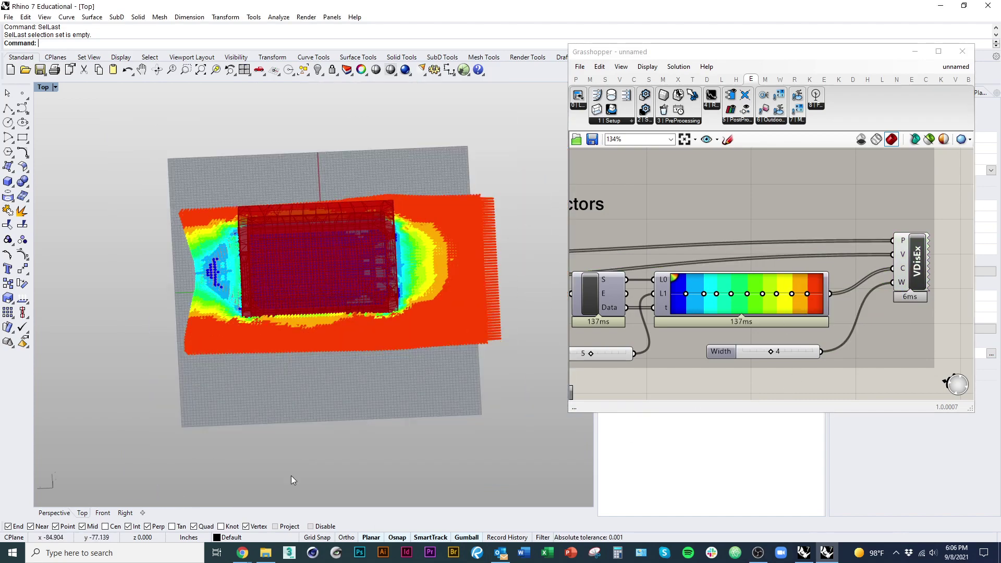
right_drag(670, 387, 934, 264)
scroll(764, 372, down, 2)
scroll(765, 372, down, 2)
right_drag(736, 353, 826, 223)
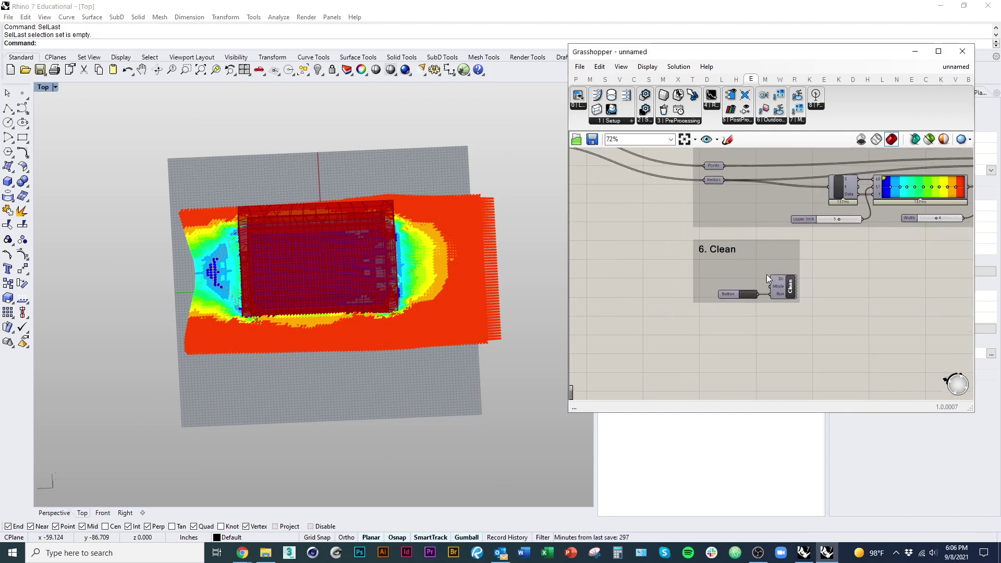
right_drag(652, 254, 892, 351)
scroll(893, 350, down, 1)
right_drag(767, 317, 868, 360)
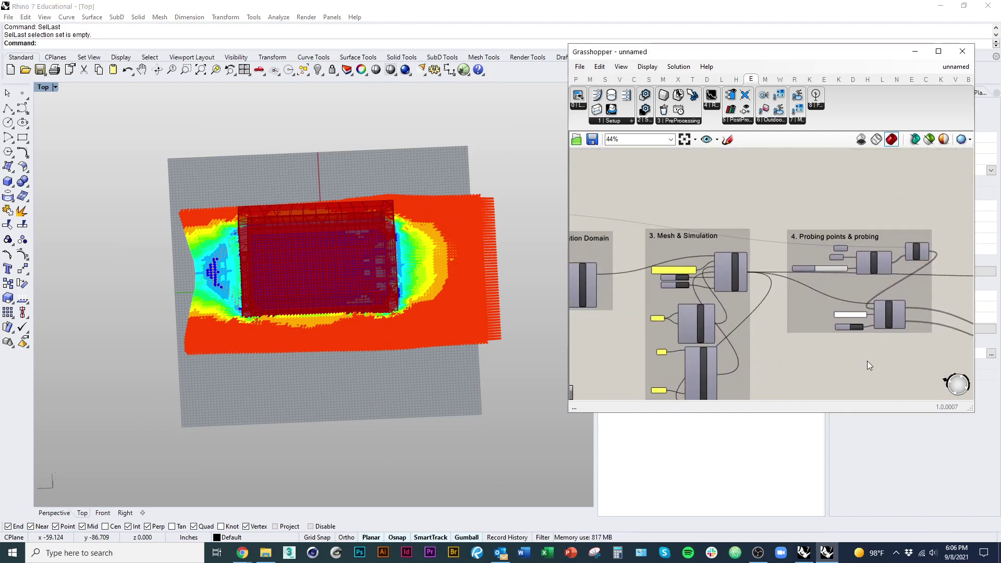
scroll(834, 267, down, 3)
scroll(649, 286, up, 3)
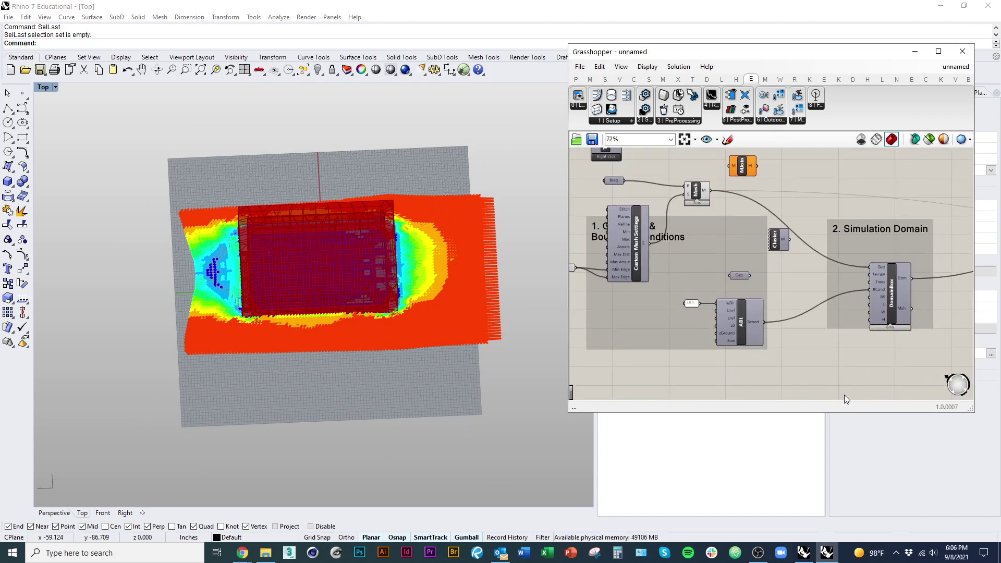
Step: Examine the wind vectors around the building obliquely in Rhino and review the probing group in the Grasshopper definition
ctrl+shift+right_drag(275, 384, 353, 304)
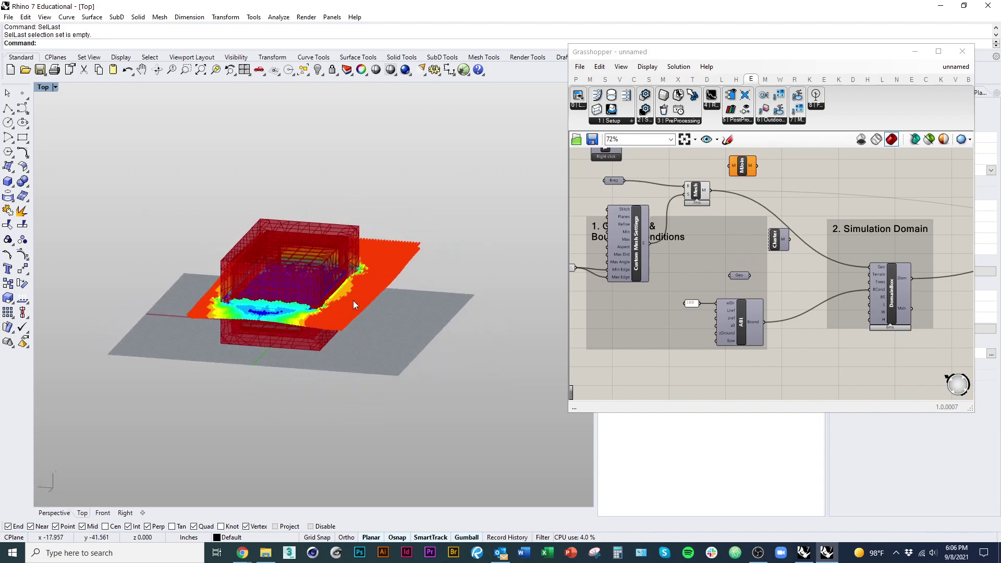
scroll(353, 304, up, 6)
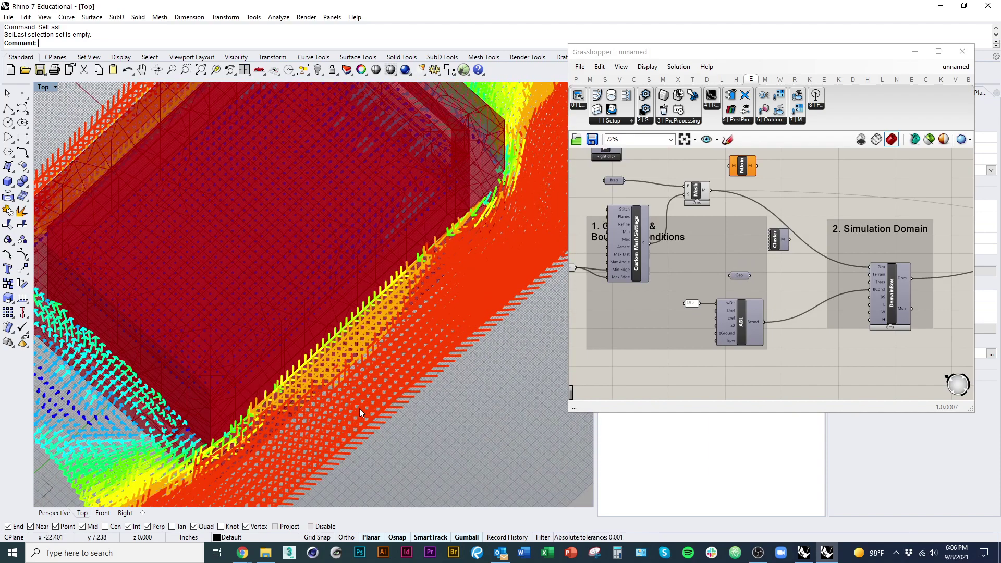
scroll(359, 406, down, 5)
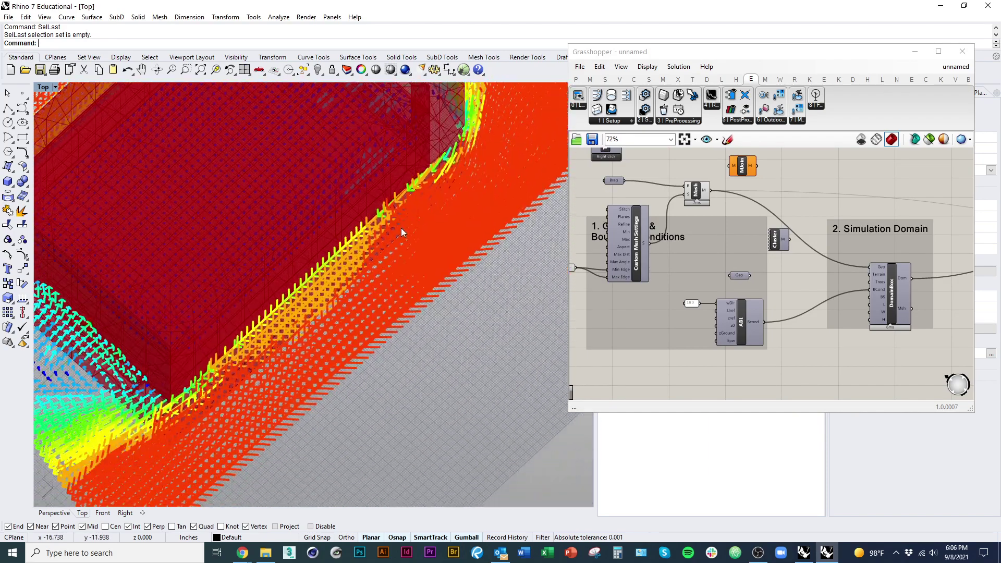
scroll(774, 374, down, 2)
right_drag(774, 374, 596, 299)
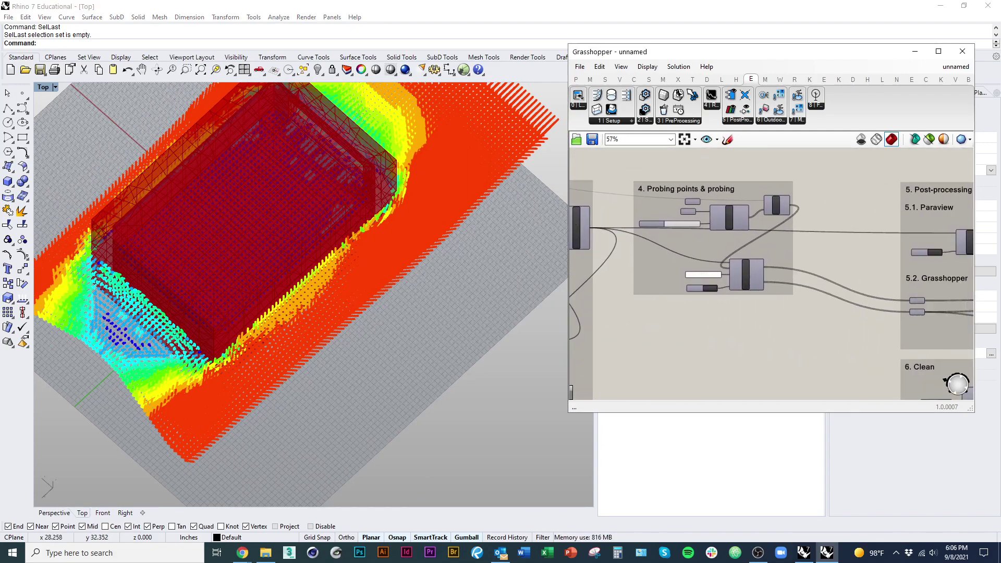